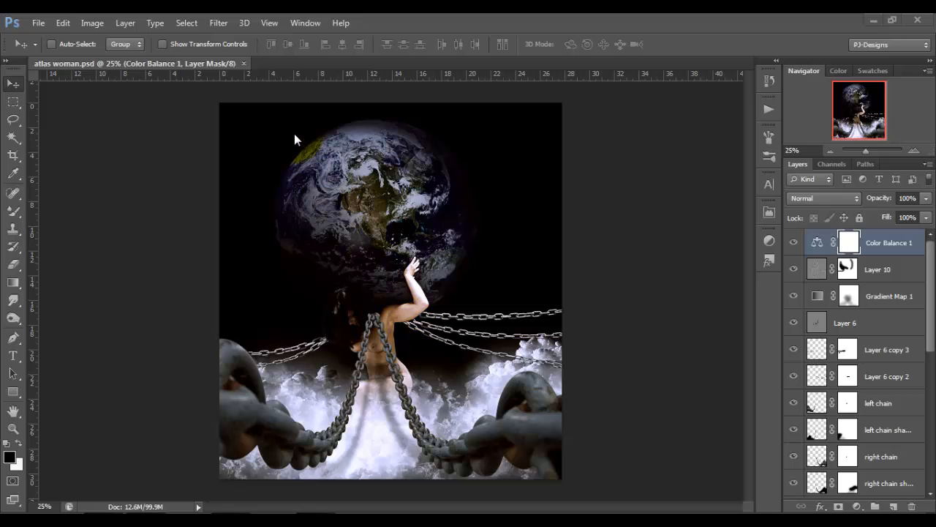
Create a new 2000 × 2194 pixel RGB document at 72 pixels/inch and fill its background with black.
{"action": "left_click", "coordinate": [244, 63]}
{"action": "left_click", "coordinate": [39, 24]}
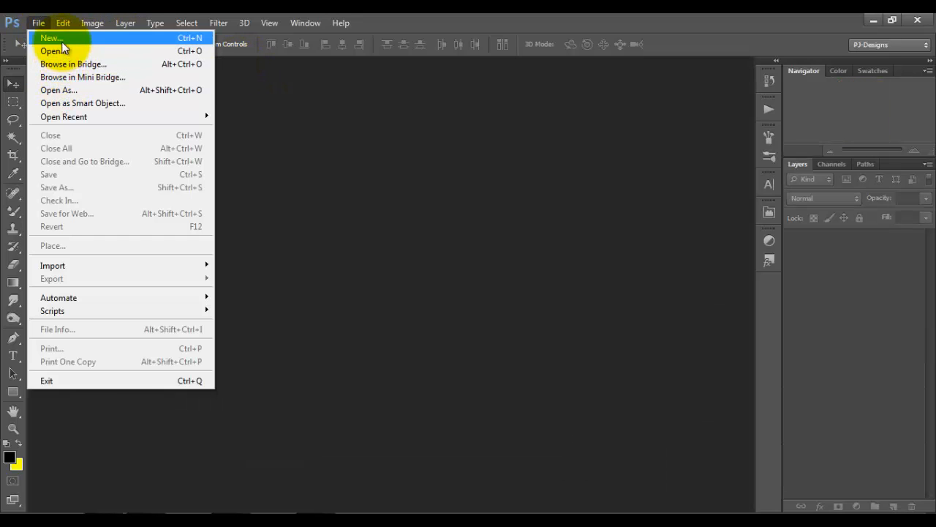
{"action": "left_click", "coordinate": [82, 41]}
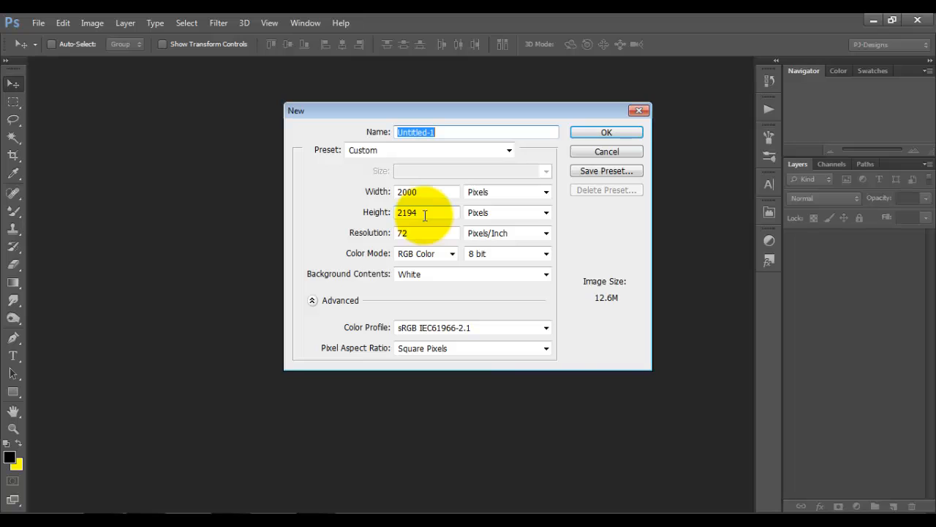
{"action": "left_click", "coordinate": [599, 132]}
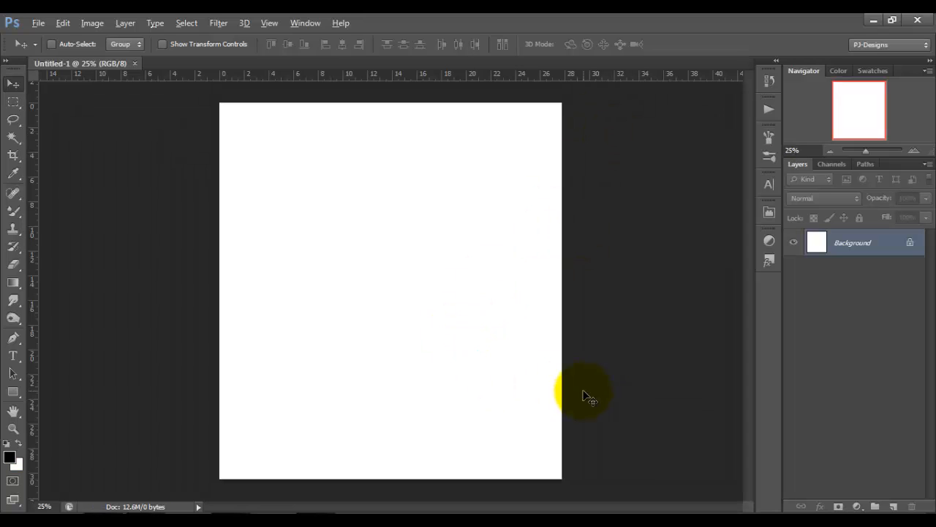
{"action": "key", "text": "alt"}
{"action": "key", "text": "alt+BackSpace"}
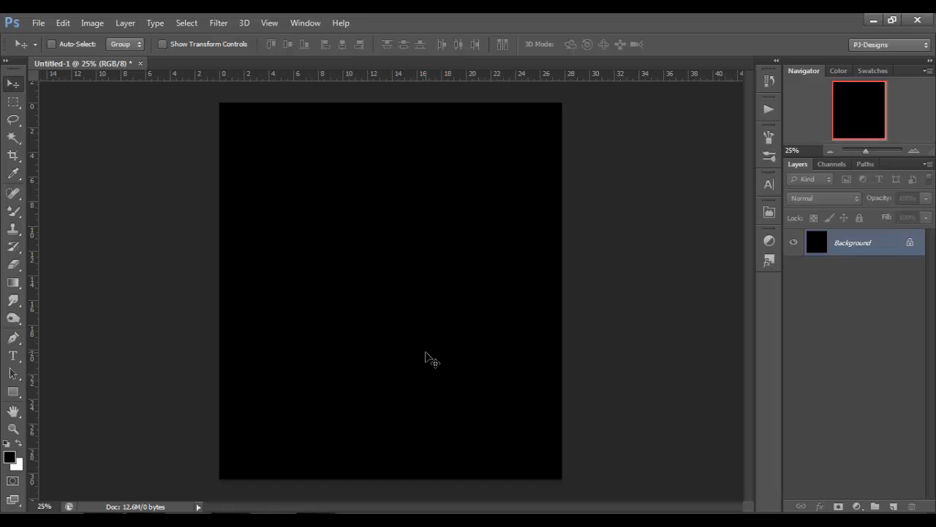
Open the Atlas_Stock_4_by_ERIEYE_STOCK image from the tutorial folder in Photoshop.
{"action": "left_click", "coordinate": [146, 521]}
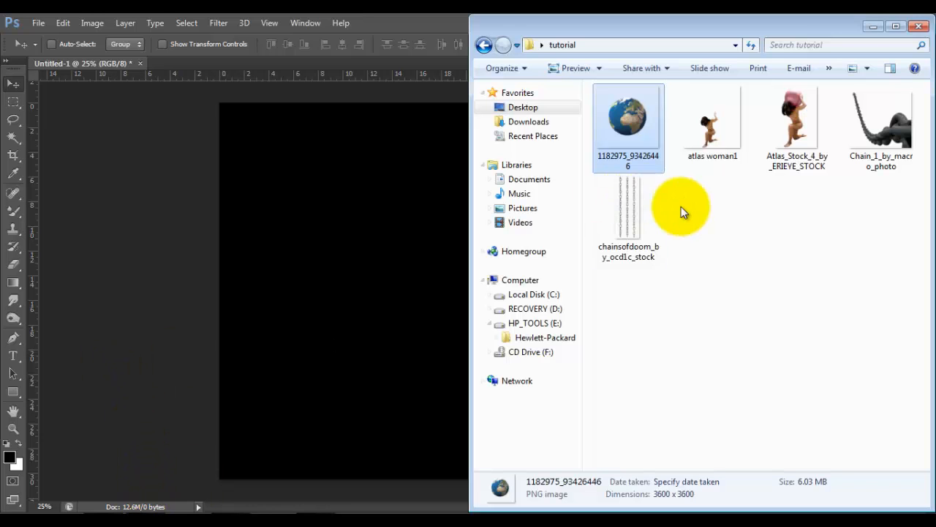
{"action": "left_click", "coordinate": [714, 130]}
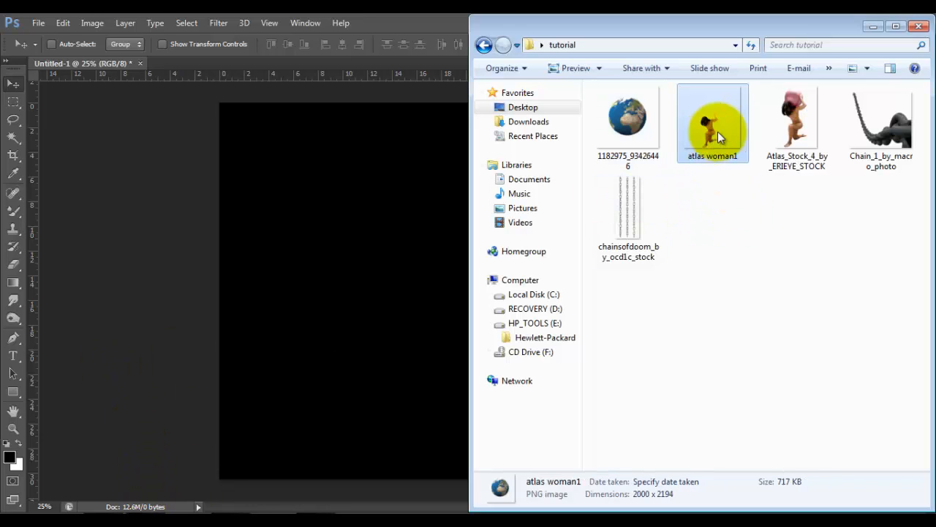
{"action": "right_click", "coordinate": [781, 119]}
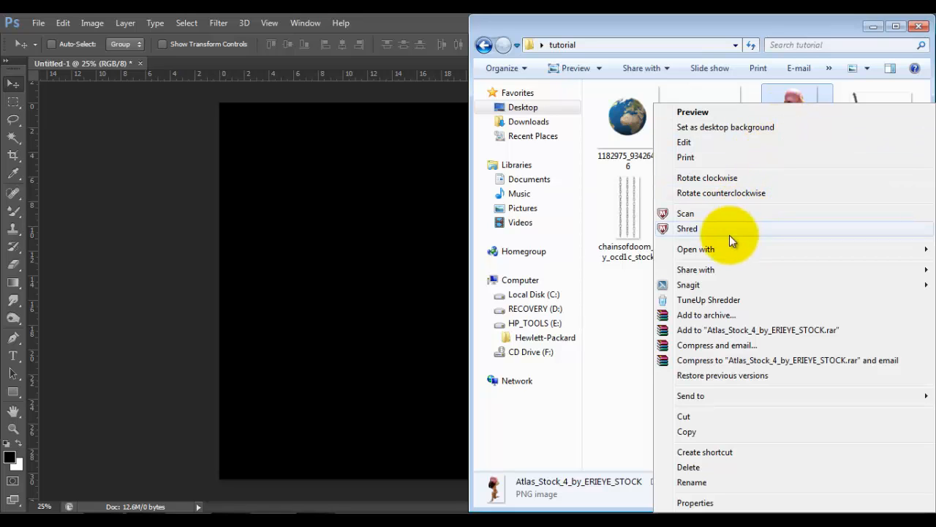
{"action": "mouse_move", "coordinate": [721, 249]}
{"action": "left_click", "coordinate": [599, 250]}
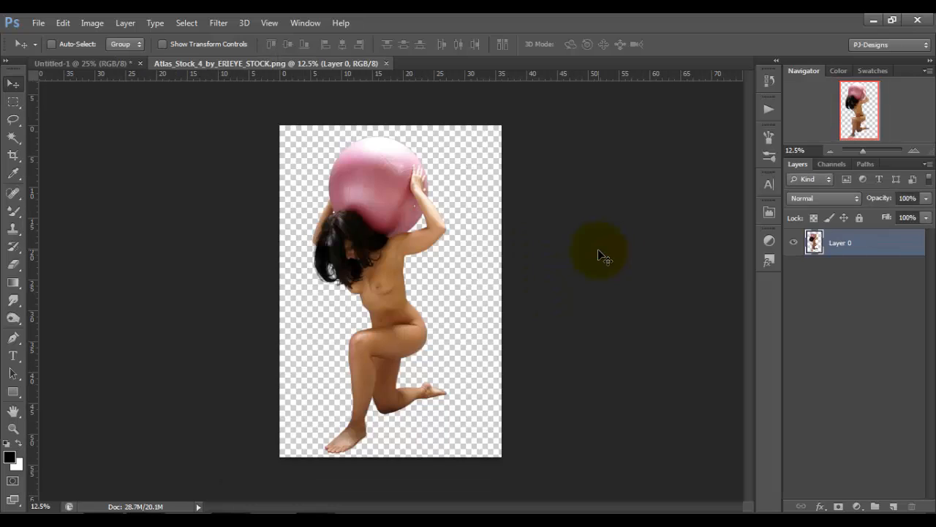
Start a Pen path where the ball meets the hair and far arm, and run it loosely around the ball's outside to the raised forearm.
{"action": "key", "text": "ctrl+plus"}
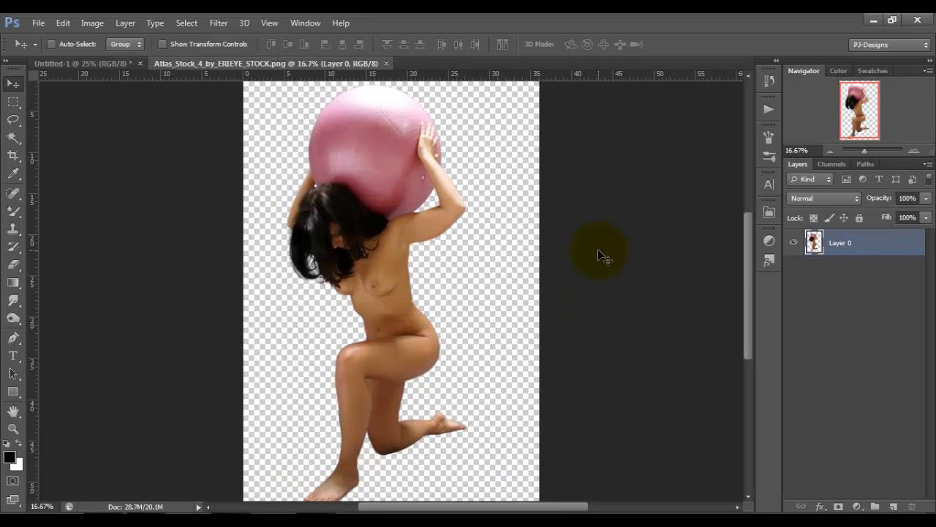
{"action": "left_click_drag", "start_coordinate": [750, 256], "coordinate": [751, 223]}
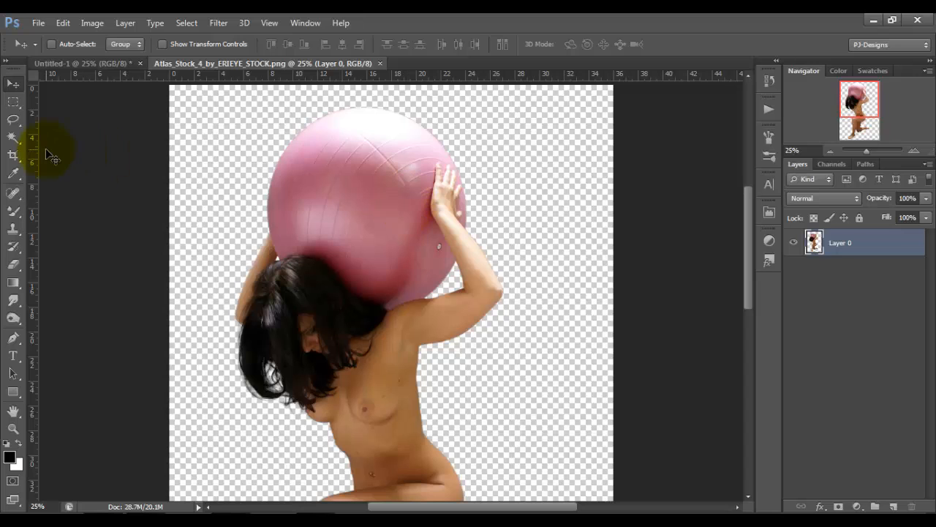
{"action": "key", "text": "ctrl+plus"}
{"action": "key", "text": "ctrl+plus"}
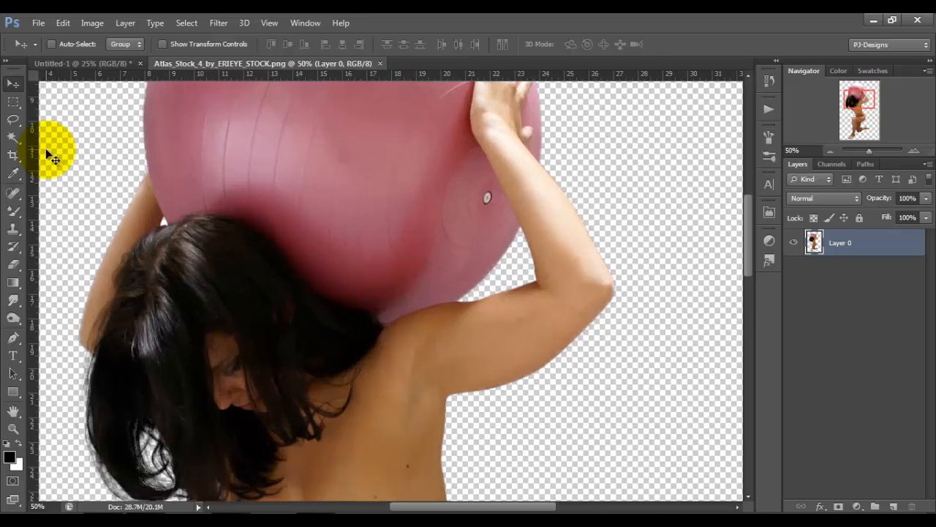
{"action": "left_click", "coordinate": [13, 337]}
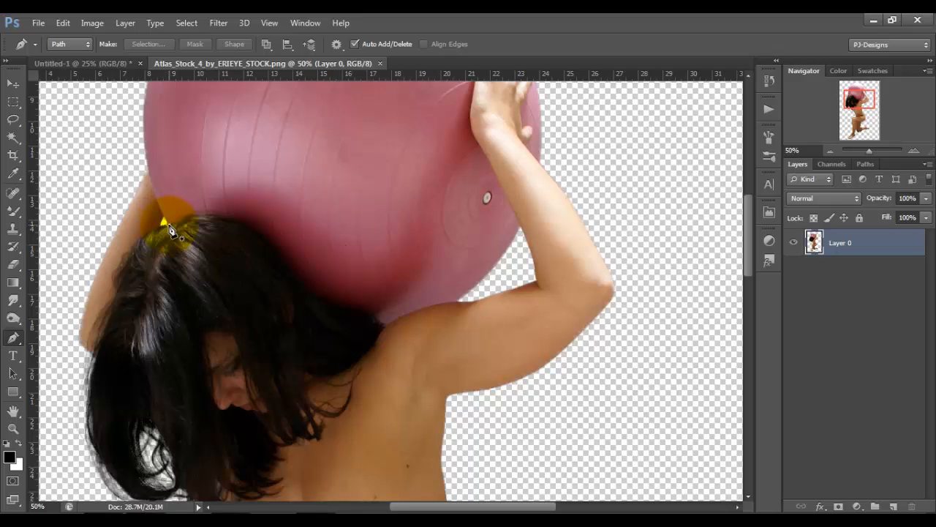
{"action": "left_click", "coordinate": [166, 223]}
{"action": "left_click", "coordinate": [149, 165]}
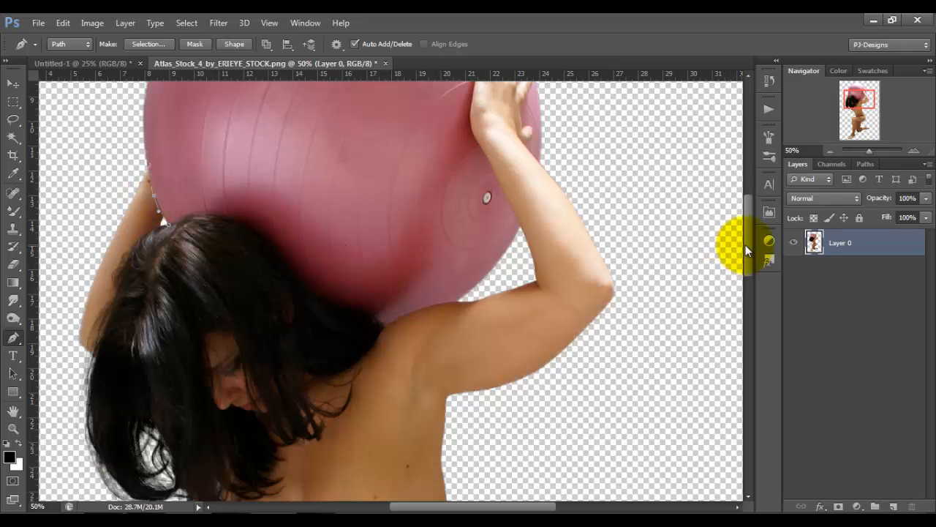
{"action": "left_click_drag", "start_coordinate": [747, 247], "coordinate": [749, 211]}
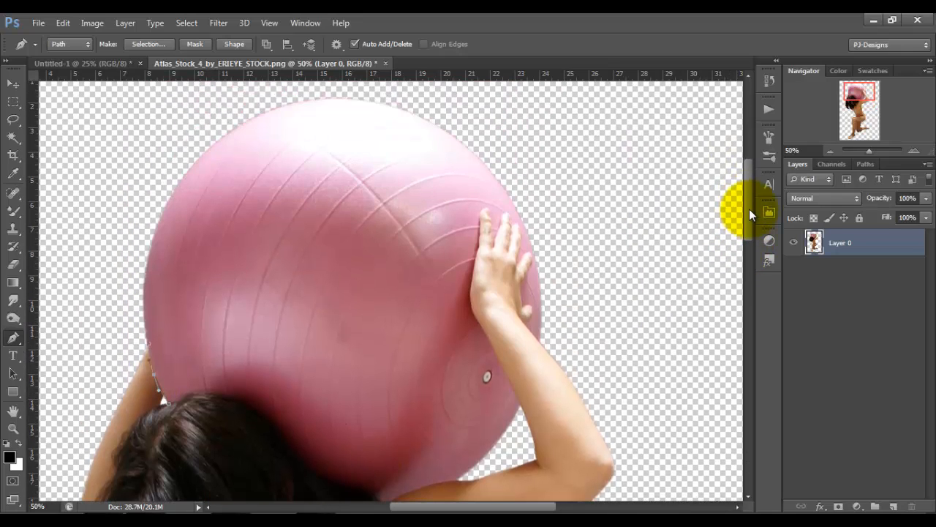
{"action": "left_click", "coordinate": [107, 231]}
{"action": "left_click", "coordinate": [169, 121]}
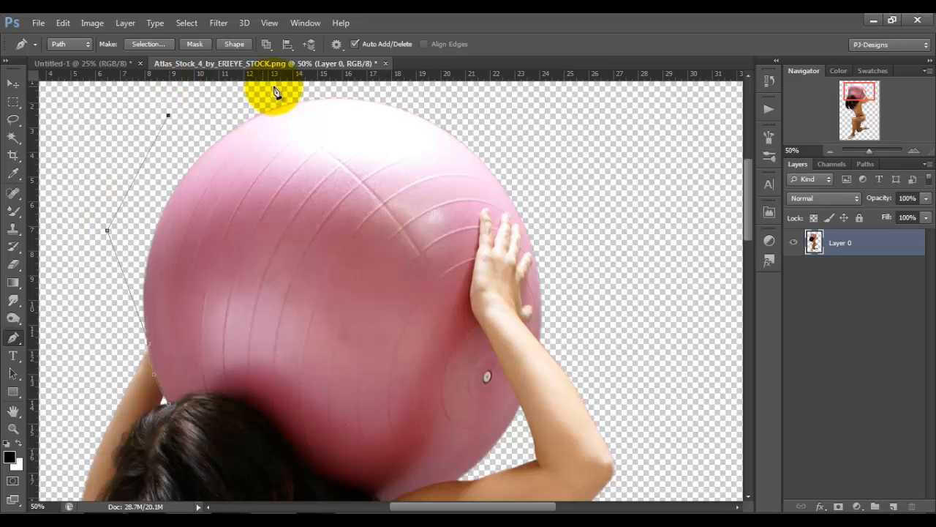
{"action": "left_click", "coordinate": [281, 88]}
{"action": "left_click", "coordinate": [491, 119]}
{"action": "left_click", "coordinate": [570, 244]}
{"action": "left_click", "coordinate": [552, 356]}
Continue the path closely around the small fingertip near the wrist and the outermost finger of the raised hand.
{"action": "key", "text": "ctrl+plus"}
{"action": "key", "text": "ctrl+plus"}
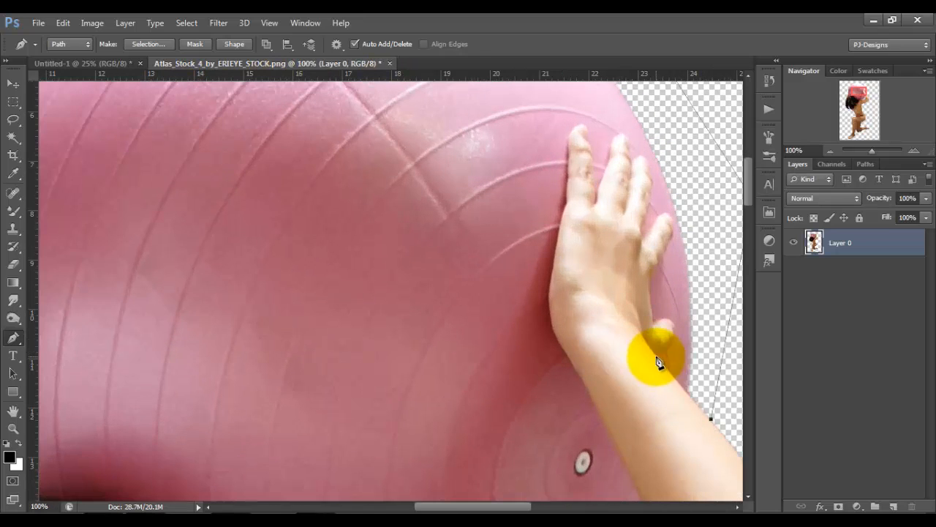
{"action": "left_click", "coordinate": [656, 357]}
{"action": "left_click", "coordinate": [667, 343]}
{"action": "left_click", "coordinate": [673, 329]}
{"action": "left_click", "coordinate": [662, 320]}
{"action": "left_click", "coordinate": [653, 326]}
{"action": "left_click", "coordinate": [648, 280]}
{"action": "left_click", "coordinate": [666, 245]}
{"action": "left_click", "coordinate": [673, 216]}
{"action": "left_click", "coordinate": [664, 213]}
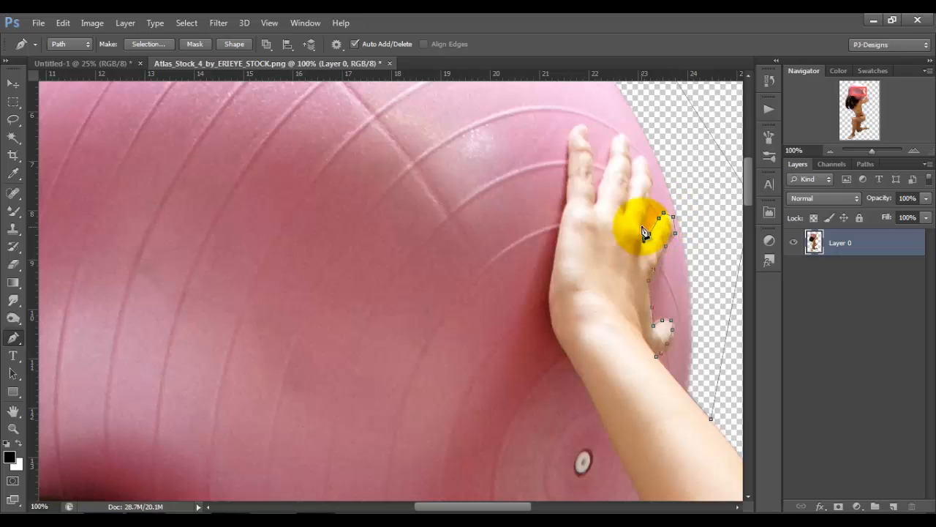
Trace the path around the remaining fingers of the raised hand, following the gaps between them.
{"action": "left_click", "coordinate": [644, 238]}
{"action": "left_click", "coordinate": [649, 205]}
{"action": "left_click", "coordinate": [642, 157]}
{"action": "left_click", "coordinate": [627, 137]}
{"action": "left_click", "coordinate": [613, 138]}
{"action": "left_click_drag", "start_coordinate": [608, 167], "coordinate": [605, 172]}
{"action": "left_click", "coordinate": [602, 178]}
{"action": "left_click", "coordinate": [595, 191]}
{"action": "left_click", "coordinate": [593, 167]}
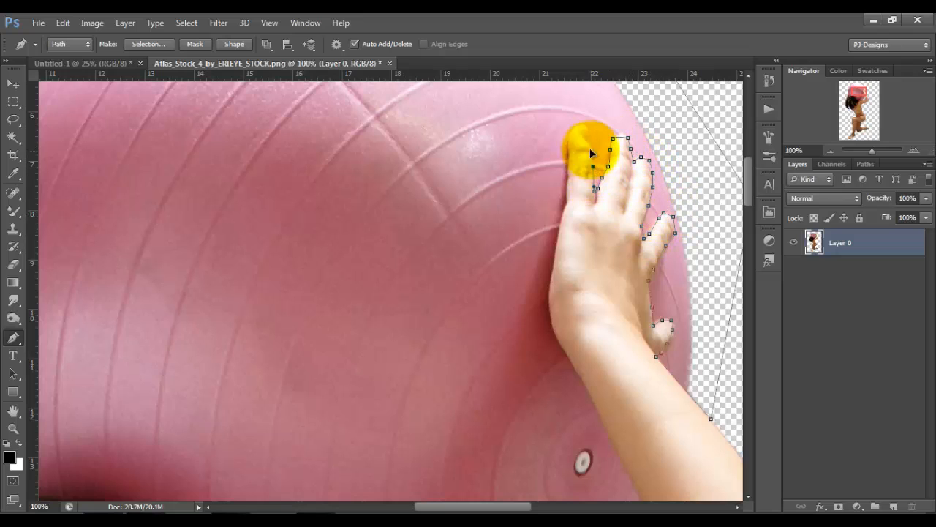
{"action": "left_click", "coordinate": [587, 132]}
{"action": "left_click", "coordinate": [583, 125]}
{"action": "left_click", "coordinate": [573, 134]}
Trace the path down the inner edge of the raised hand from the last finger to the wrist.
{"action": "left_click", "coordinate": [567, 186]}
{"action": "left_click", "coordinate": [559, 229]}
{"action": "left_click", "coordinate": [552, 261]}
{"action": "left_click", "coordinate": [550, 282]}
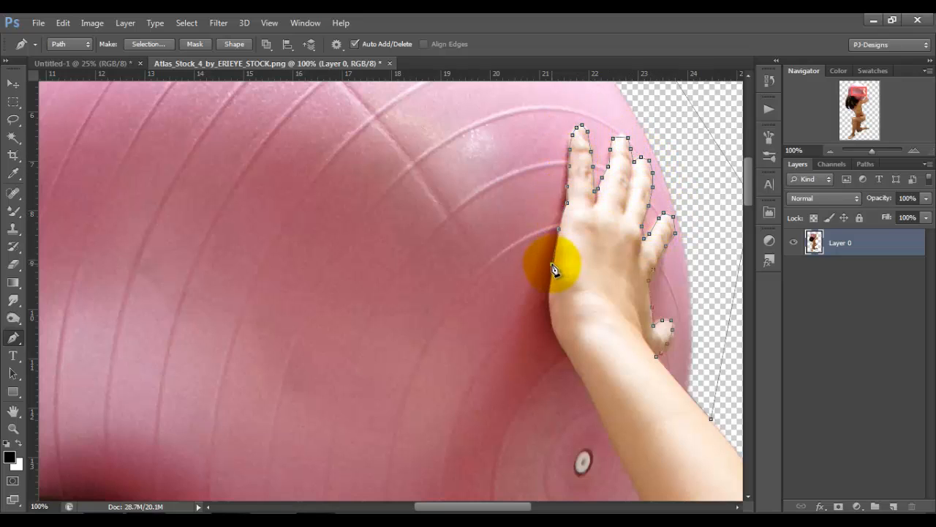
{"action": "left_click", "coordinate": [549, 311]}
{"action": "left_click", "coordinate": [556, 339]}
{"action": "left_click", "coordinate": [571, 363]}
Continue the path past the gap under the forearm and along the top of the shoulder to the hair.
{"action": "scroll", "coordinate": [730, 210], "scroll_direction": "down", "scroll_amount": 5}
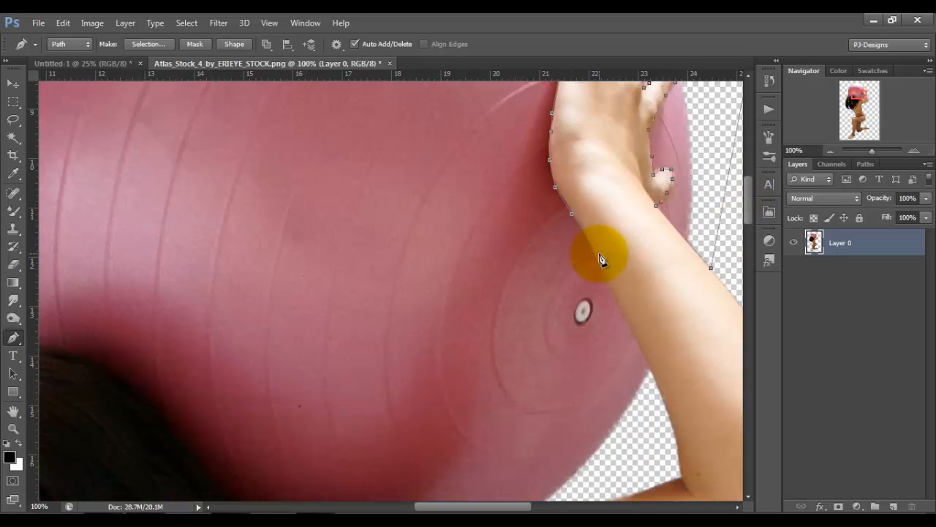
{"action": "scroll", "coordinate": [658, 234], "scroll_direction": "down", "scroll_amount": 5}
{"action": "left_click", "coordinate": [532, 333]}
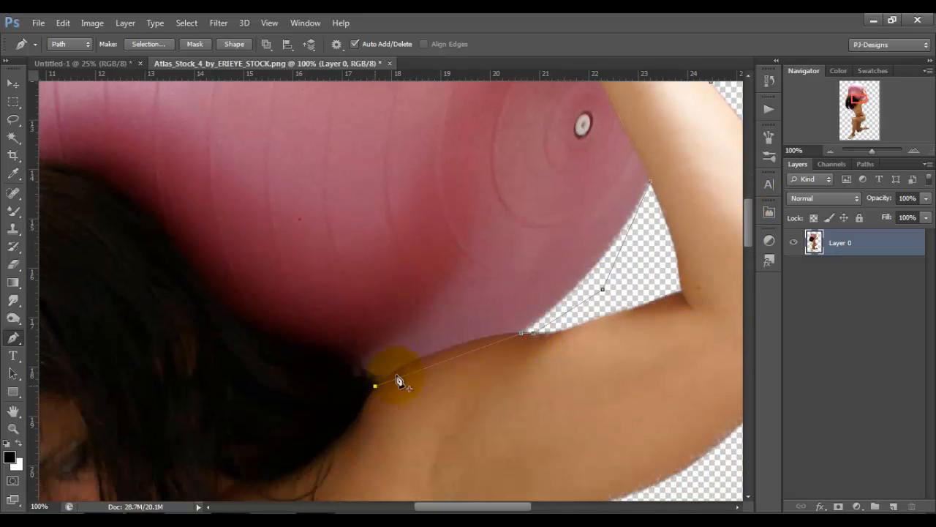
{"action": "left_click", "coordinate": [439, 350]}
{"action": "left_click", "coordinate": [375, 385]}
{"action": "left_click", "coordinate": [361, 374]}
{"action": "left_click", "coordinate": [352, 361]}
{"action": "left_click", "coordinate": [335, 352]}
Curve the path along the hair's edge against the ball and close it at its starting point.
{"action": "left_click_drag", "start_coordinate": [469, 507], "coordinate": [445, 506]}
{"action": "left_click", "coordinate": [305, 231]}
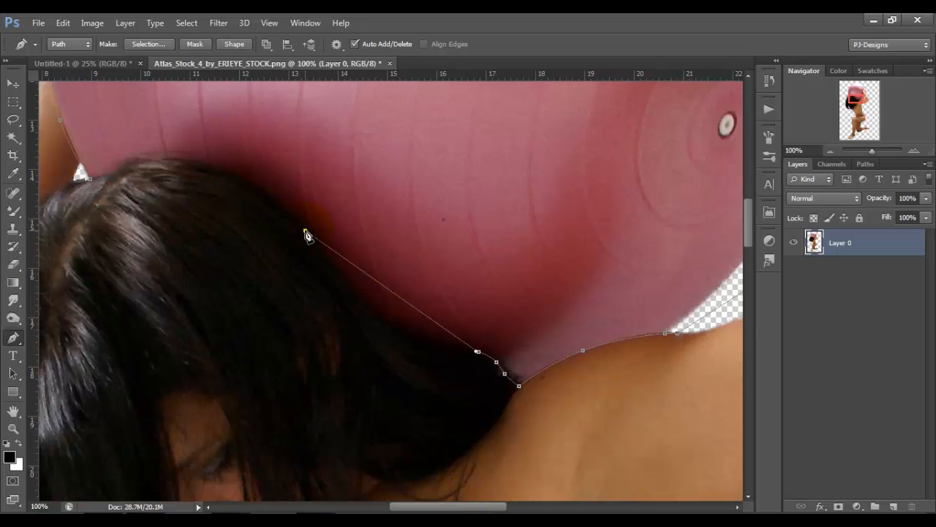
{"action": "left_click_drag", "start_coordinate": [402, 299], "coordinate": [378, 315]}
{"action": "left_click", "coordinate": [114, 174]}
{"action": "left_click_drag", "start_coordinate": [192, 197], "coordinate": [191, 163]}
{"action": "left_click_drag", "start_coordinate": [256, 194], "coordinate": [256, 189]}
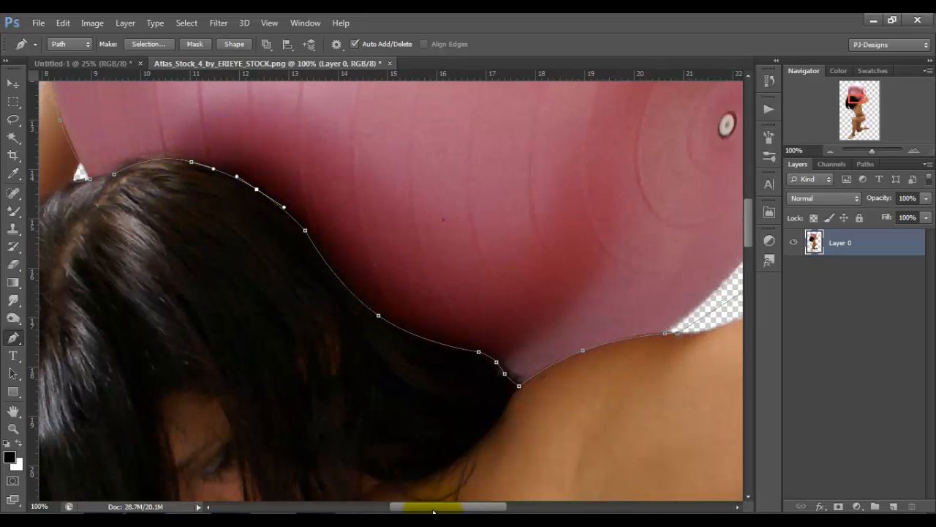
{"action": "left_click_drag", "start_coordinate": [432, 506], "coordinate": [414, 507]}
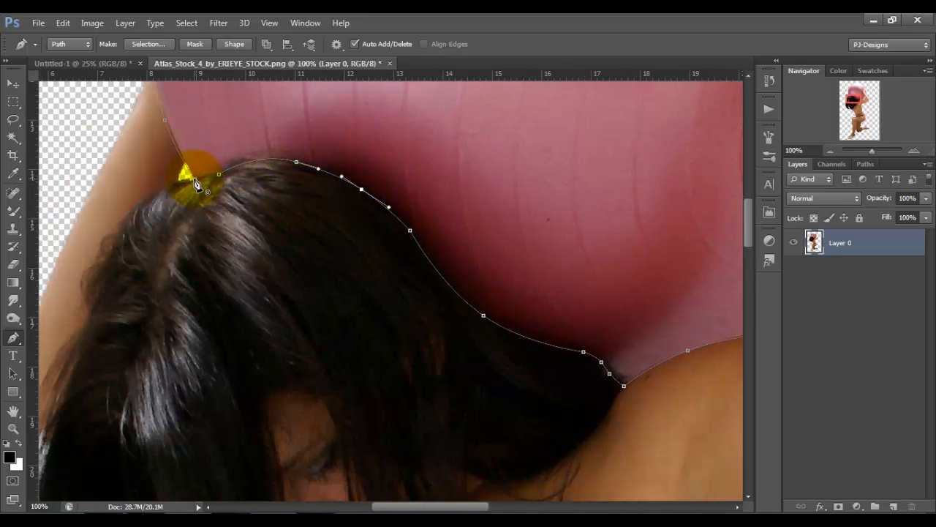
{"action": "left_click", "coordinate": [196, 180]}
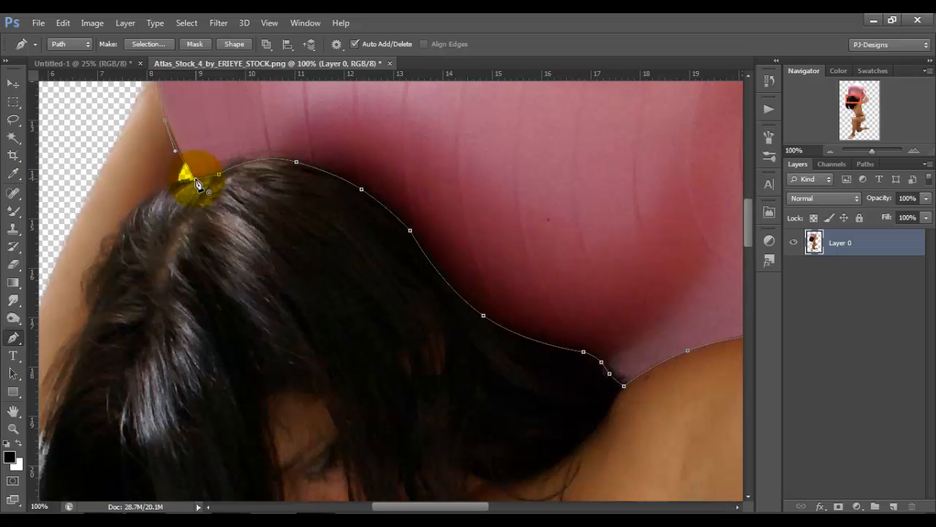
Convert the closed path to a selection, delete the pink ball inside it, and deselect.
{"action": "right_click", "coordinate": [466, 220]}
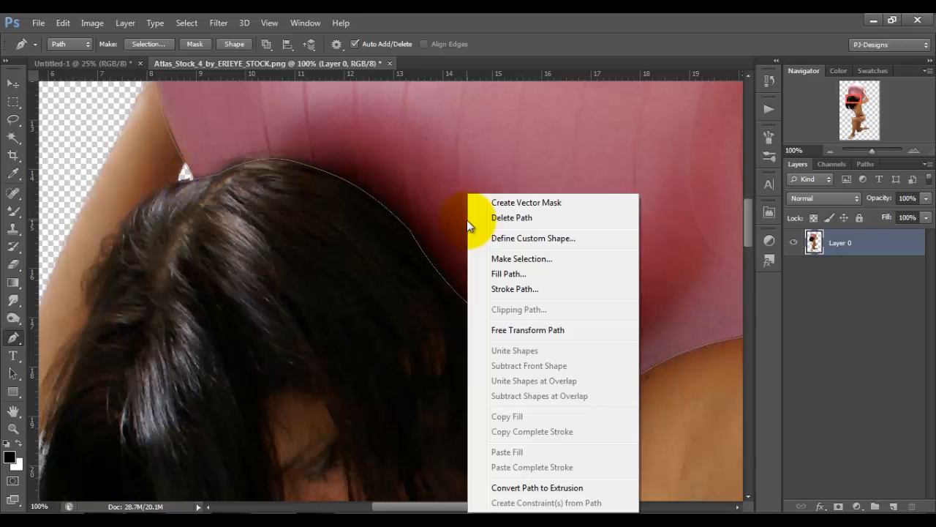
{"action": "left_click", "coordinate": [491, 256]}
{"action": "left_click", "coordinate": [534, 159]}
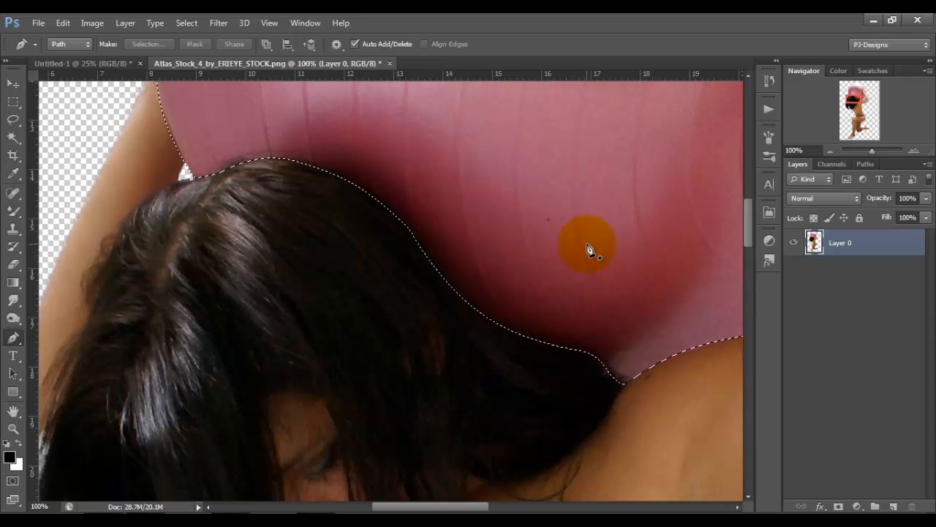
{"action": "key", "text": "Delete"}
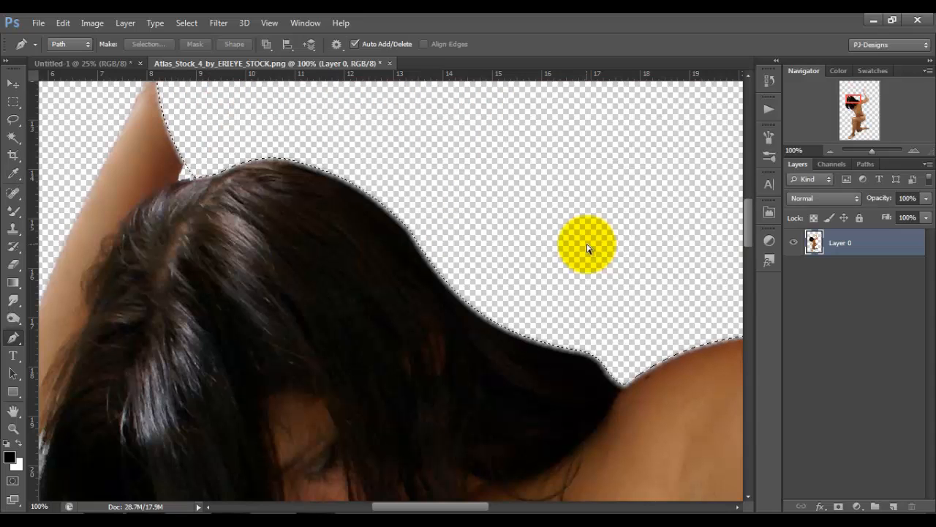
{"action": "key", "text": "ctrl+d"}
{"action": "key", "text": "ctrl+0"}
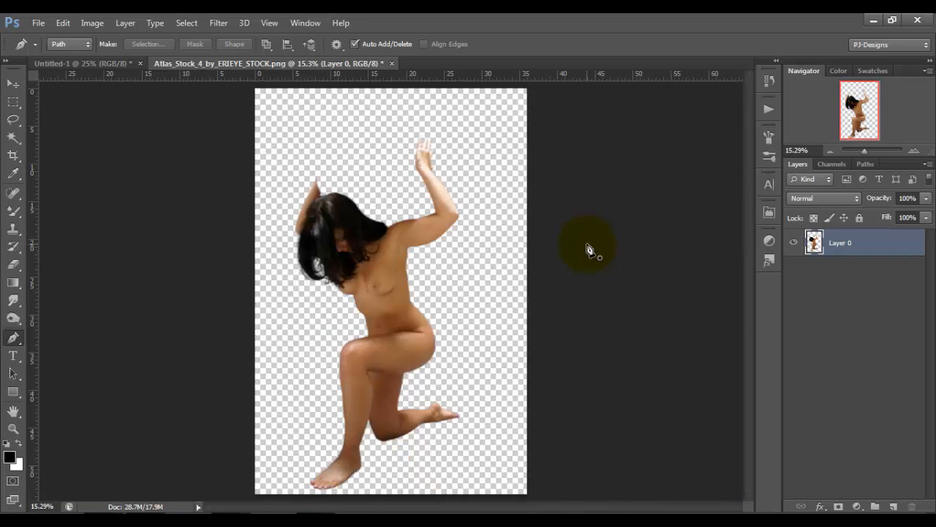
Copy the cut-out woman into the black Untitled-1 document with the Move tool.
{"action": "left_click", "coordinate": [20, 86]}
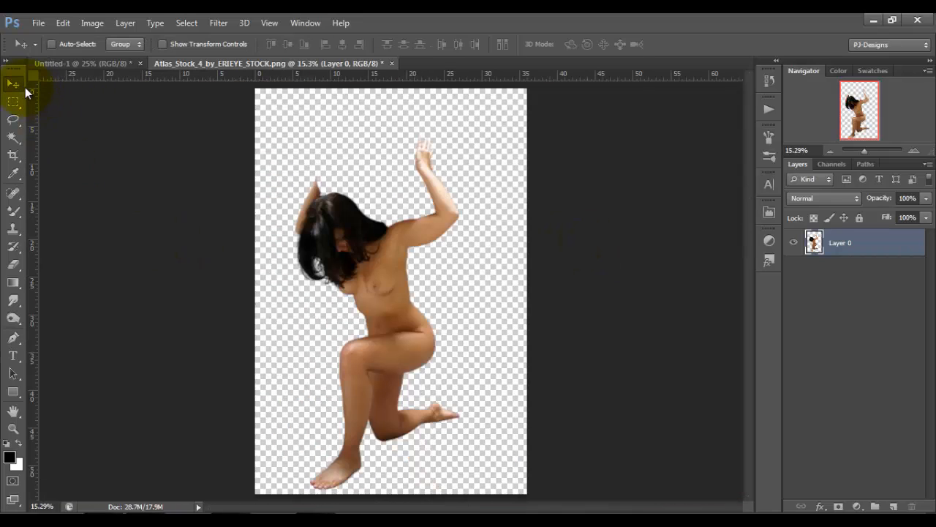
{"action": "left_click_drag", "start_coordinate": [386, 241], "coordinate": [498, 306]}
{"action": "left_click_drag", "start_coordinate": [442, 249], "coordinate": [391, 306]}
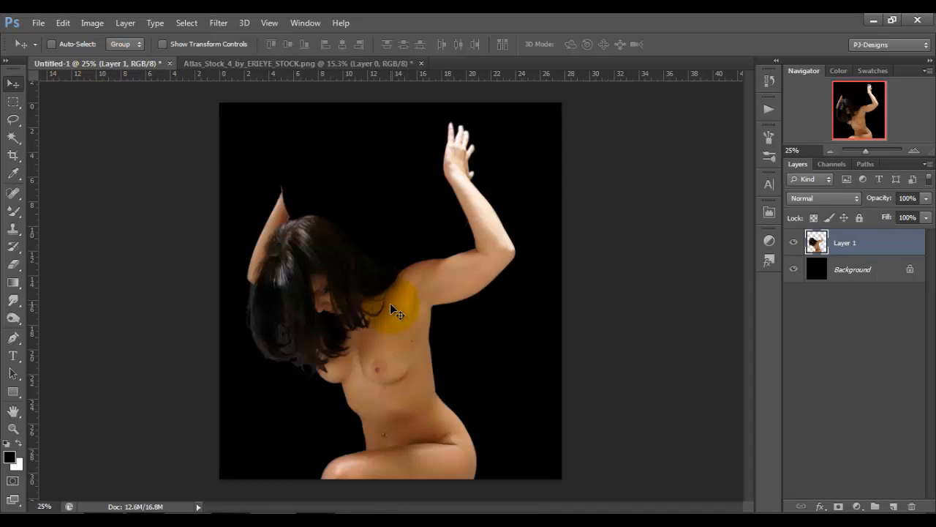
Scale the woman's layer proportionally to about 35% and place her at the lower middle of the canvas with Free Transform.
{"action": "key", "text": "ctrl+t"}
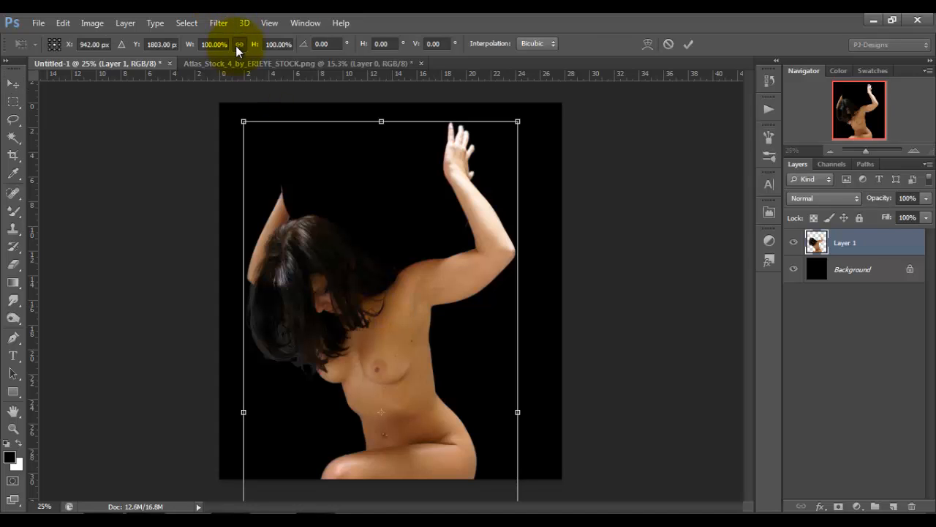
{"action": "left_click_drag", "start_coordinate": [243, 120], "coordinate": [329, 295]}
{"action": "left_click_drag", "start_coordinate": [400, 397], "coordinate": [369, 257]}
{"action": "left_click_drag", "start_coordinate": [296, 156], "coordinate": [351, 278]}
{"action": "mouse_move", "coordinate": [388, 349]}
{"action": "left_mouse_down"}
{"action": "mouse_move", "coordinate": [376, 341]}
{"action": "mouse_move", "coordinate": [375, 351]}
{"action": "left_mouse_up"}
{"action": "left_click_drag", "start_coordinate": [432, 281], "coordinate": [435, 272]}
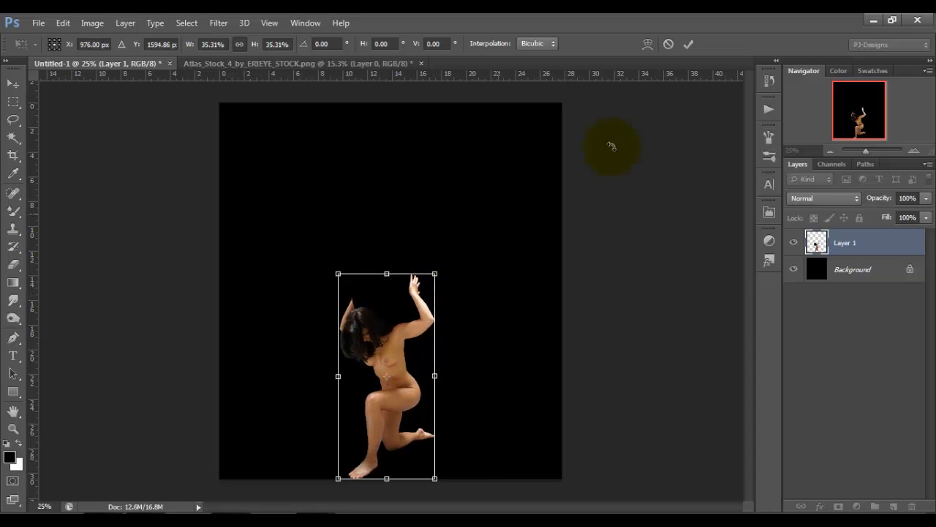
{"action": "left_click", "coordinate": [689, 45]}
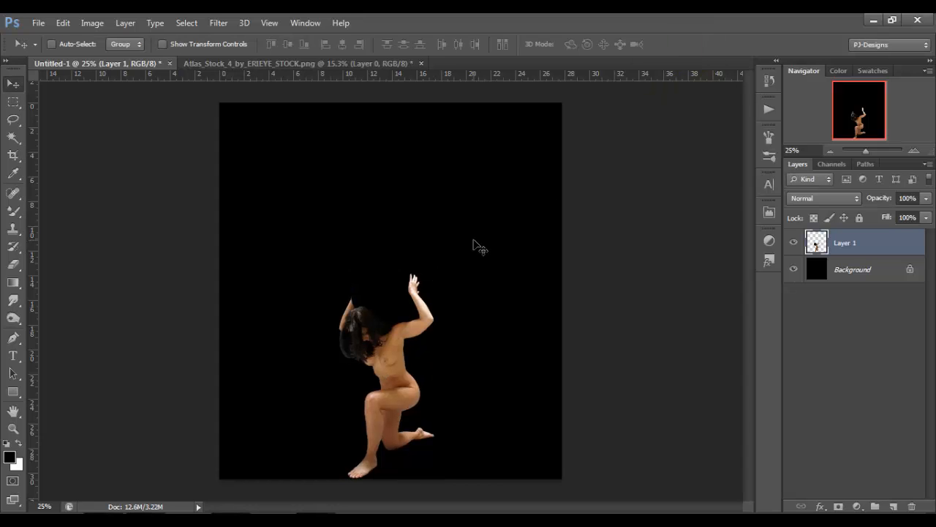
Open the Earth image 1182975_93426446 from the tutorial folder and copy the globe into Untitled-1 with the Move tool.
{"action": "left_click", "coordinate": [152, 520]}
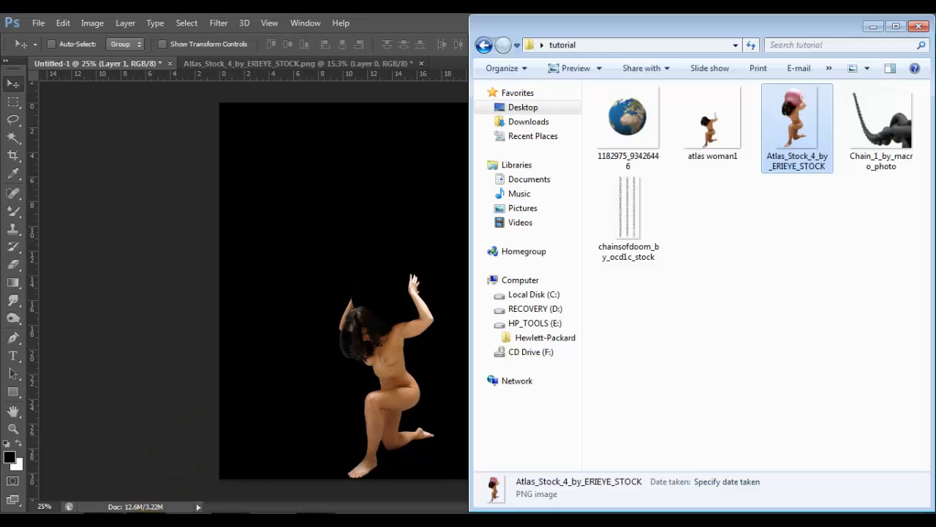
{"action": "left_click_drag", "start_coordinate": [623, 116], "coordinate": [433, 246]}
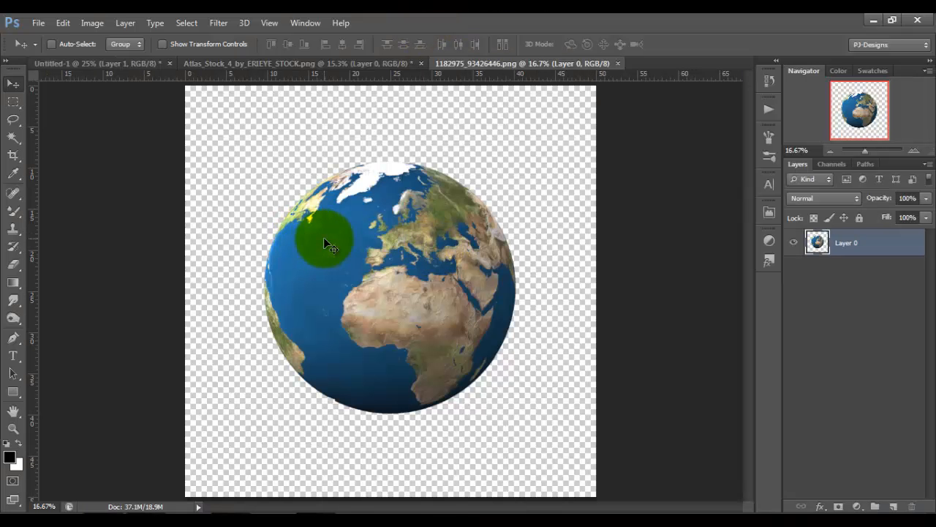
{"action": "left_click_drag", "start_coordinate": [324, 238], "coordinate": [354, 262]}
Scale the Earth layer proportionally to about 58% with Free Transform and place it in the upper canvas over the woman's arms.
{"action": "key", "text": "ctrl+t"}
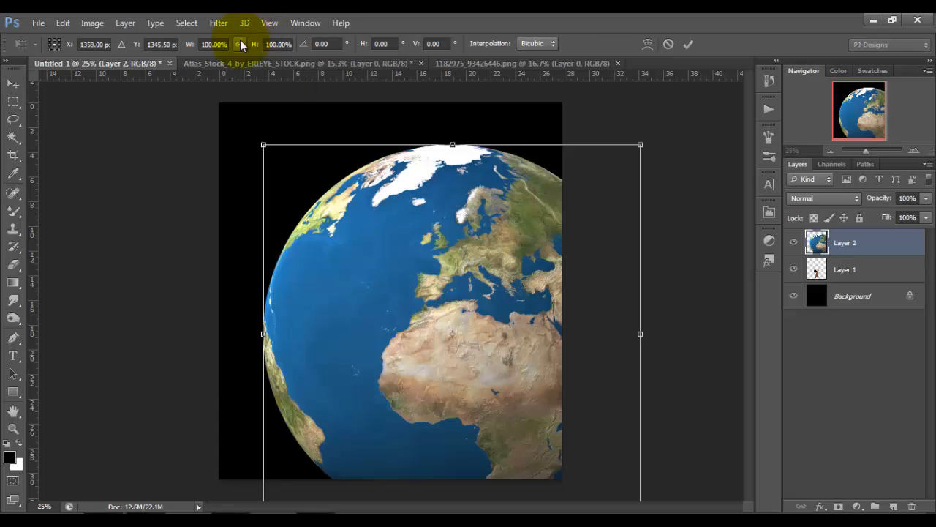
{"action": "left_click", "coordinate": [241, 44]}
{"action": "left_click_drag", "start_coordinate": [264, 145], "coordinate": [423, 303]}
{"action": "left_click_drag", "start_coordinate": [525, 375], "coordinate": [401, 194]}
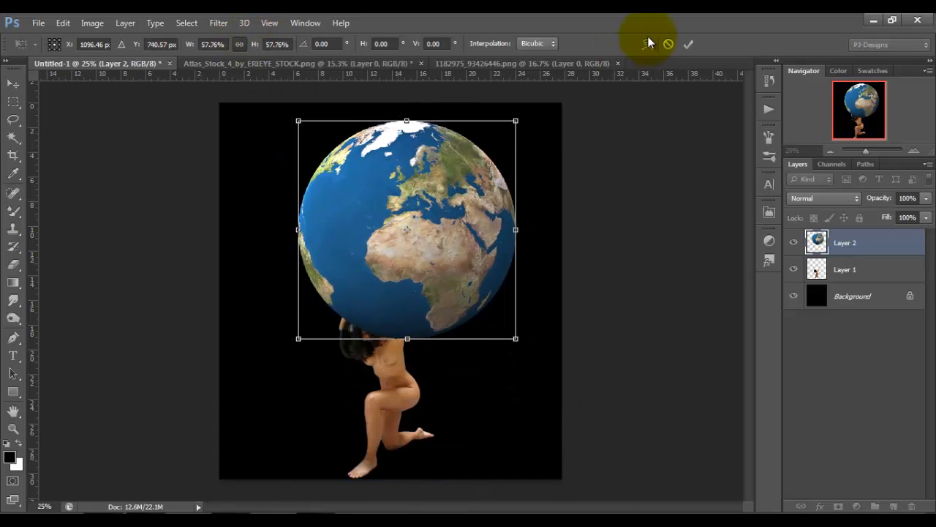
{"action": "left_click", "coordinate": [688, 44]}
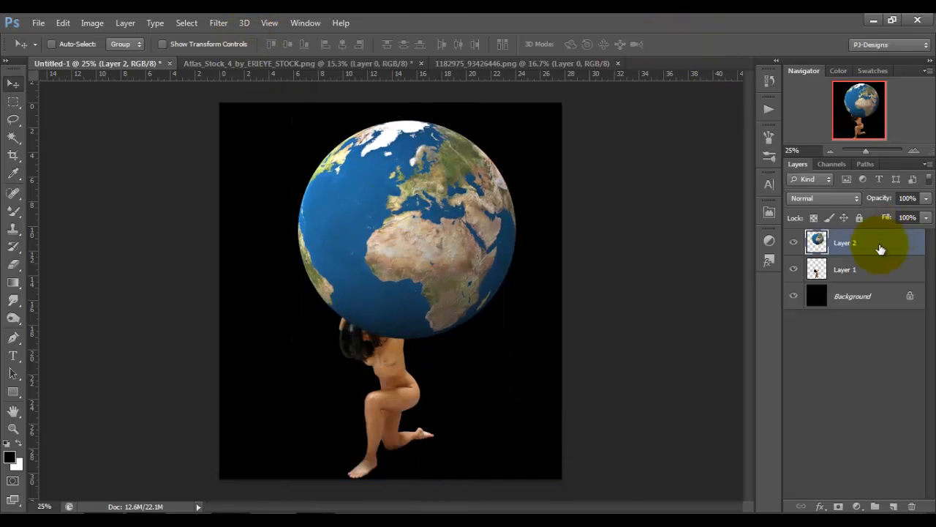
Move the Earth layer below the woman's layer and rename the two layers planet and woman.
{"action": "left_click_drag", "start_coordinate": [881, 249], "coordinate": [879, 285]}
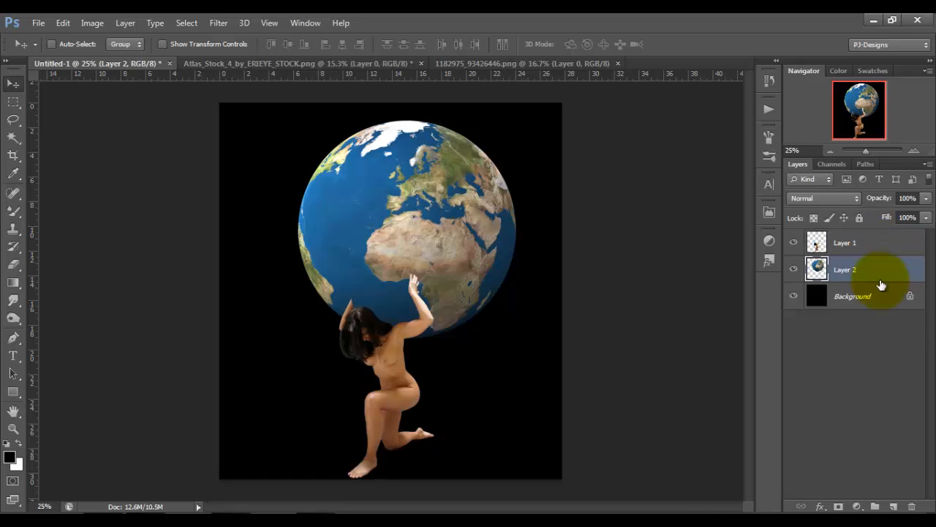
{"action": "double_click", "coordinate": [845, 269]}
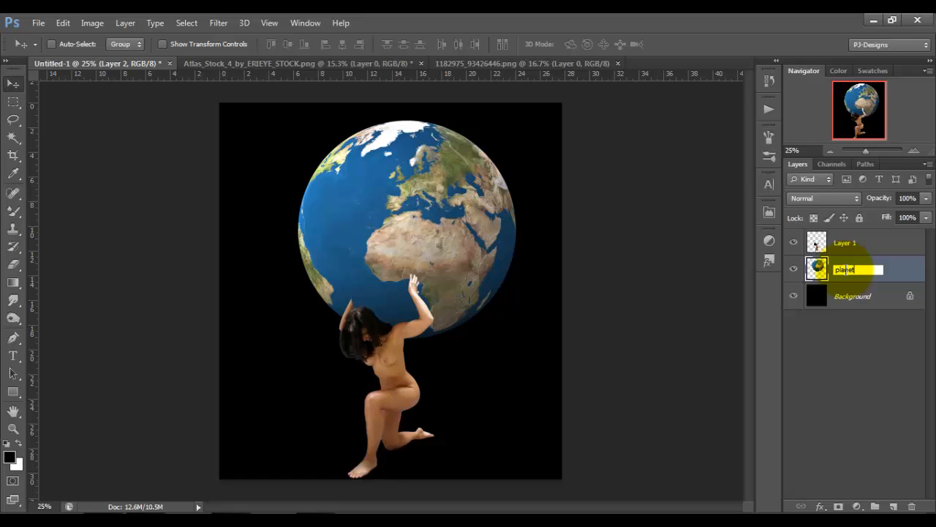
{"action": "key", "text": "Return"}
{"action": "double_click", "coordinate": [845, 243]}
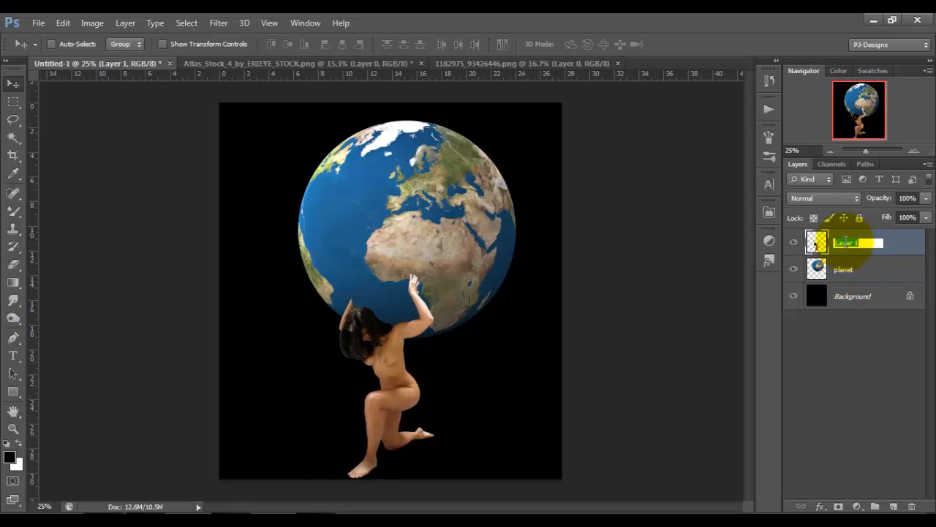
{"action": "type", "text": "woman"}
{"action": "key", "text": "Return"}
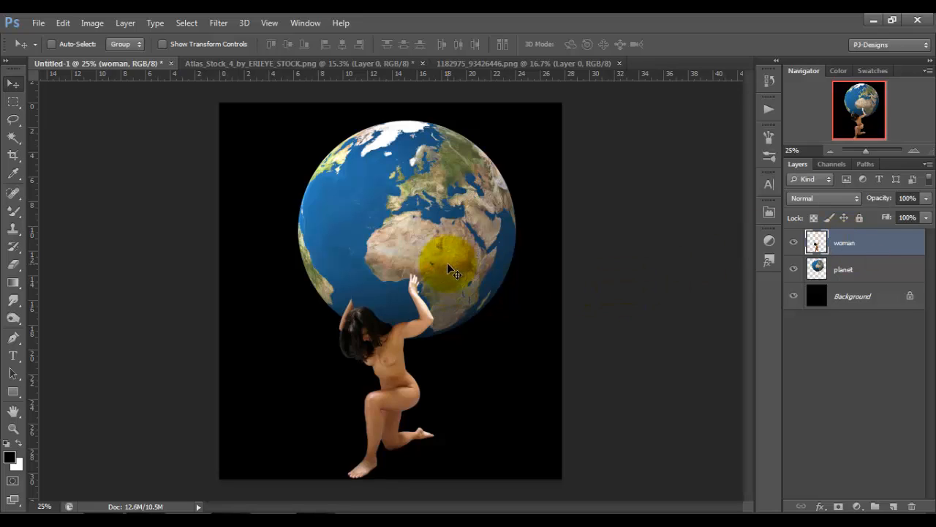
Shift the planet layer about 1.57 in to the left so it rests centrally over the woman's hands.
{"action": "mouse_move", "coordinate": [447, 264]}
{"action": "left_mouse_down"}
{"action": "mouse_move", "coordinate": [470, 249]}
{"action": "mouse_move", "coordinate": [460, 256]}
{"action": "left_mouse_up"}
{"action": "left_click", "coordinate": [841, 267]}
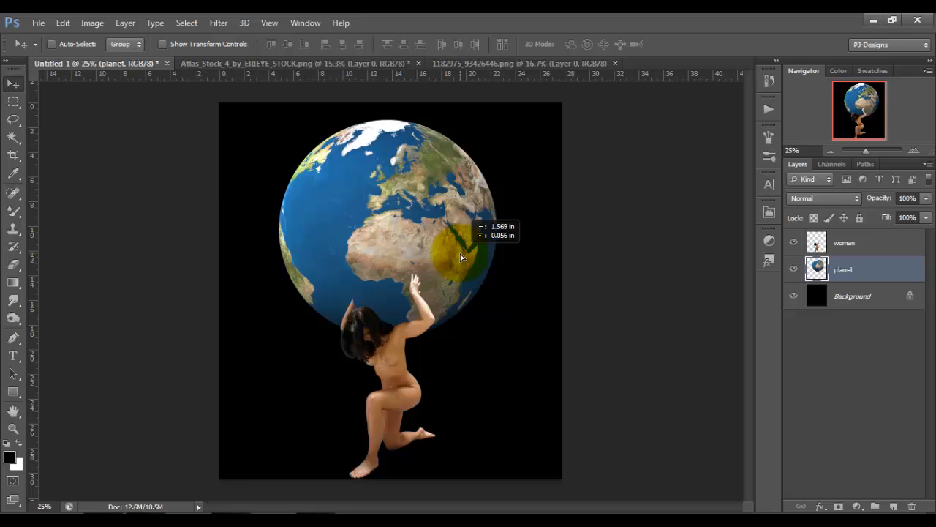
{"action": "left_click_drag", "start_coordinate": [460, 253], "coordinate": [460, 254]}
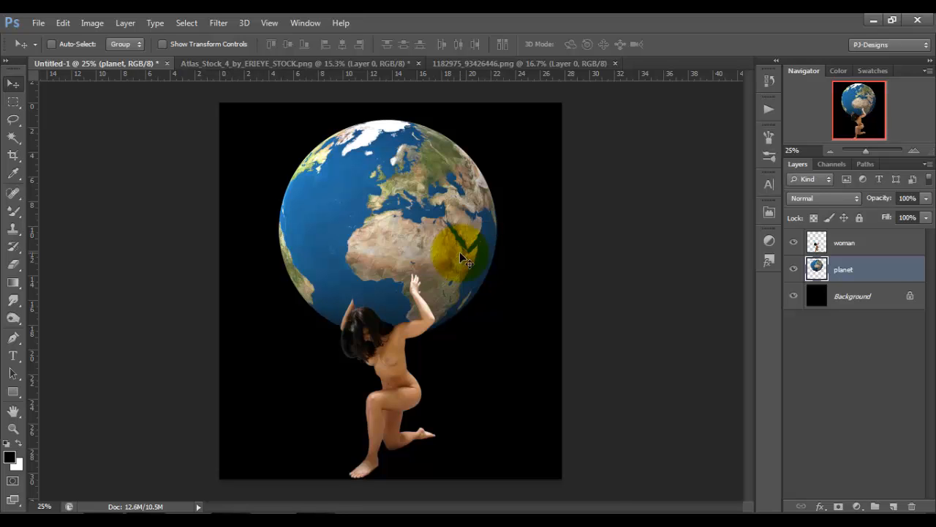
Start Puppet Warp on the woman layer and pin the top and lower end of her hair and her shoulder.
{"action": "key", "text": "ctrl+plus"}
{"action": "key", "text": "ctrl+plus"}
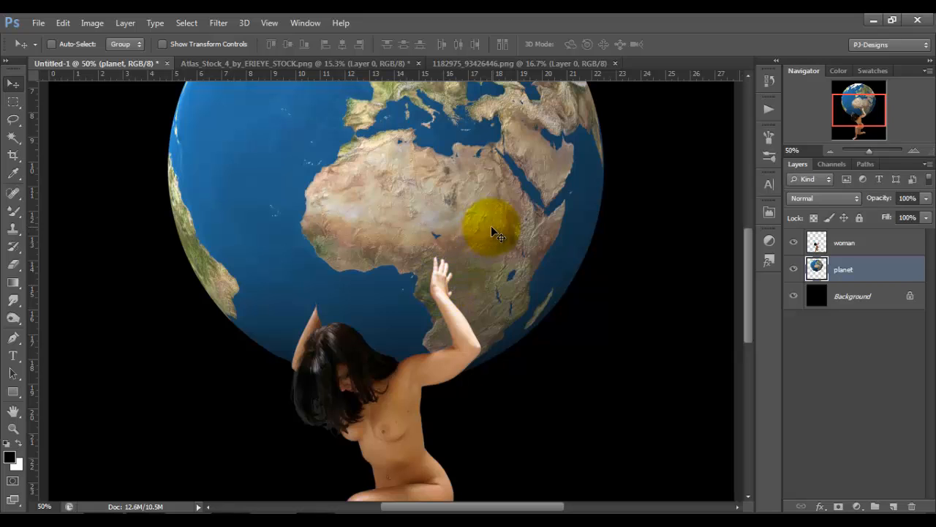
{"action": "left_click", "coordinate": [847, 248]}
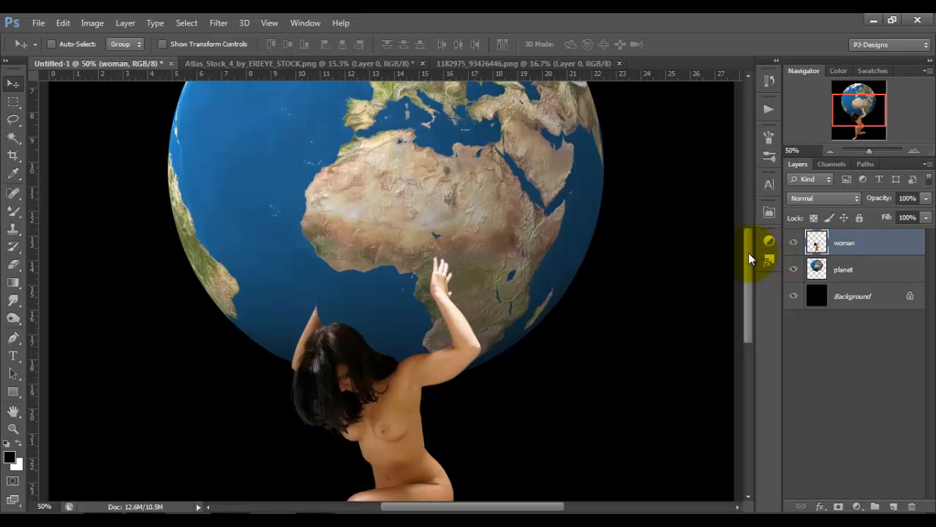
{"action": "mouse_move", "coordinate": [748, 252]}
{"action": "left_mouse_down"}
{"action": "mouse_move", "coordinate": [746, 297]}
{"action": "mouse_move", "coordinate": [747, 251]}
{"action": "left_mouse_up"}
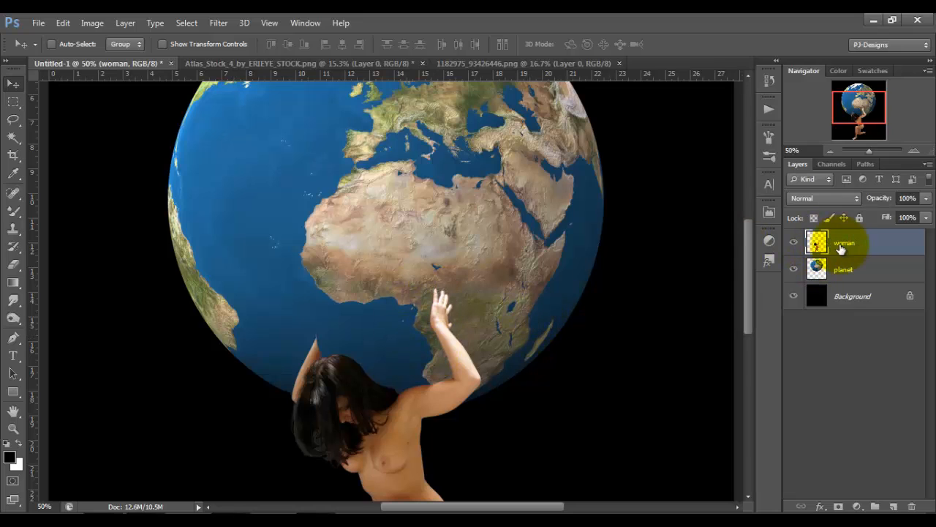
{"action": "left_click", "coordinate": [60, 25]}
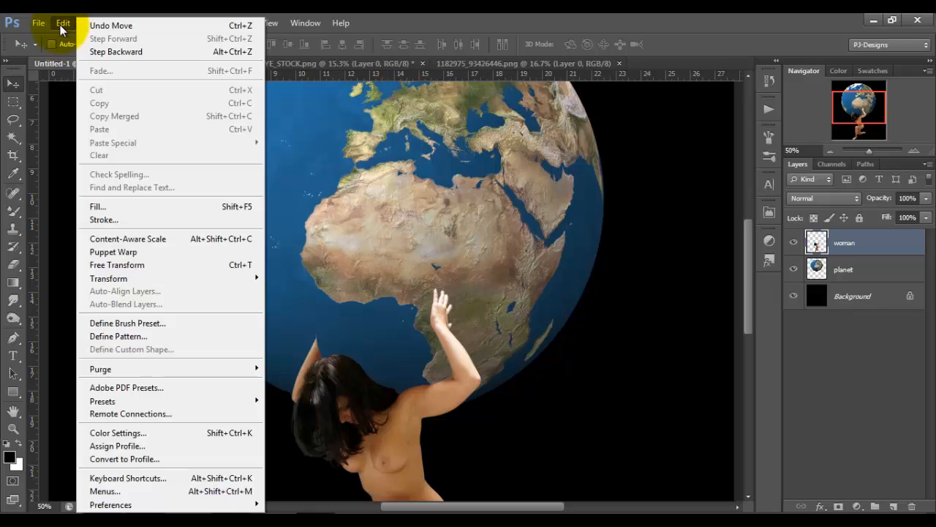
{"action": "left_click", "coordinate": [117, 256]}
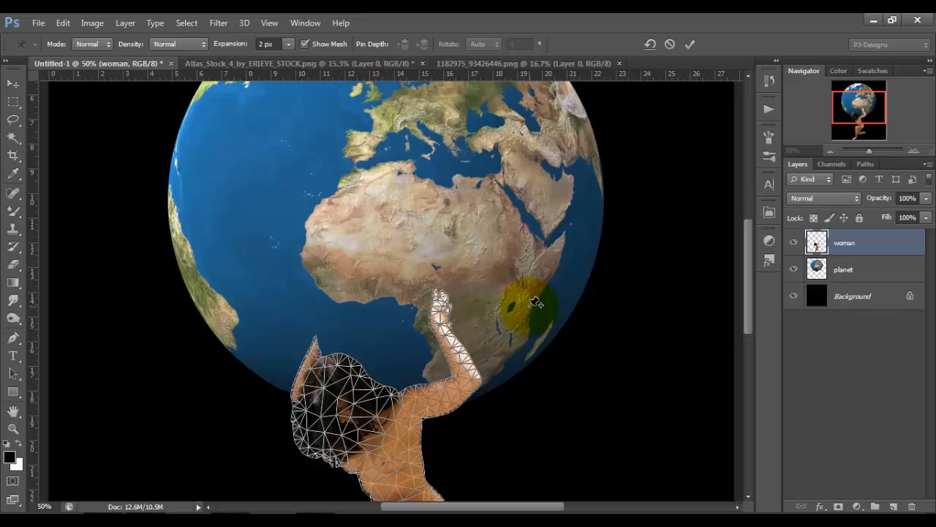
{"action": "left_click_drag", "start_coordinate": [746, 263], "coordinate": [755, 327]}
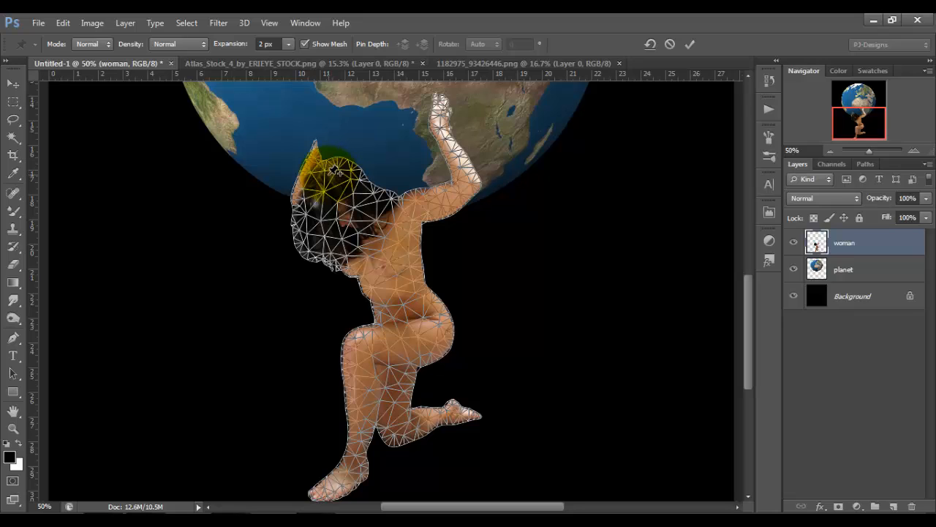
{"action": "left_click", "coordinate": [328, 174]}
{"action": "left_click", "coordinate": [344, 259]}
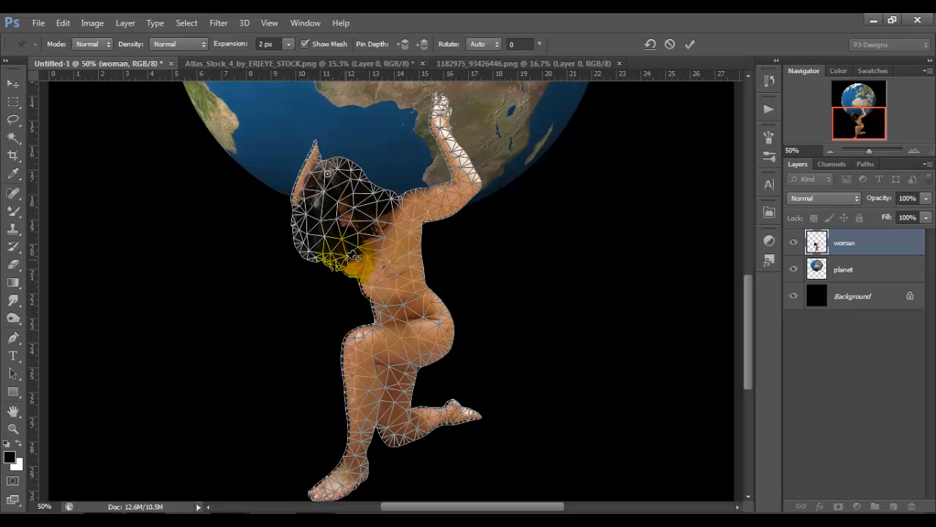
{"action": "left_click", "coordinate": [411, 224]}
Add Puppet Warp pins to the woman's front knee, hip, both feet and kneeling knee.
{"action": "left_click", "coordinate": [367, 346]}
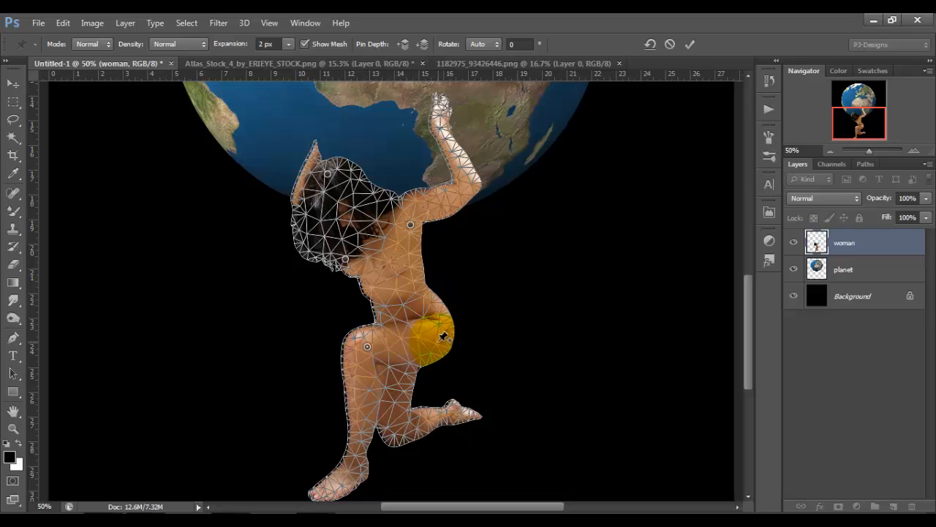
{"action": "left_click", "coordinate": [436, 340]}
{"action": "left_click", "coordinate": [337, 487]}
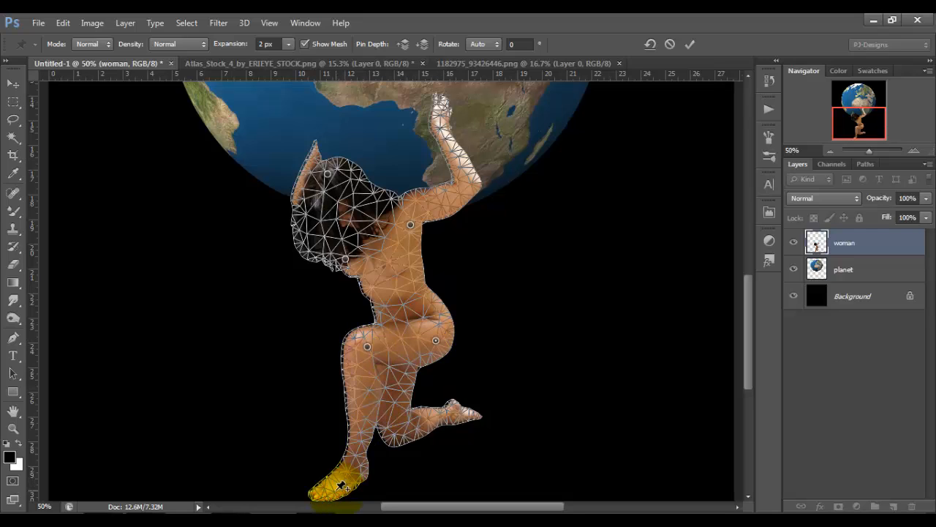
{"action": "left_click", "coordinate": [453, 416]}
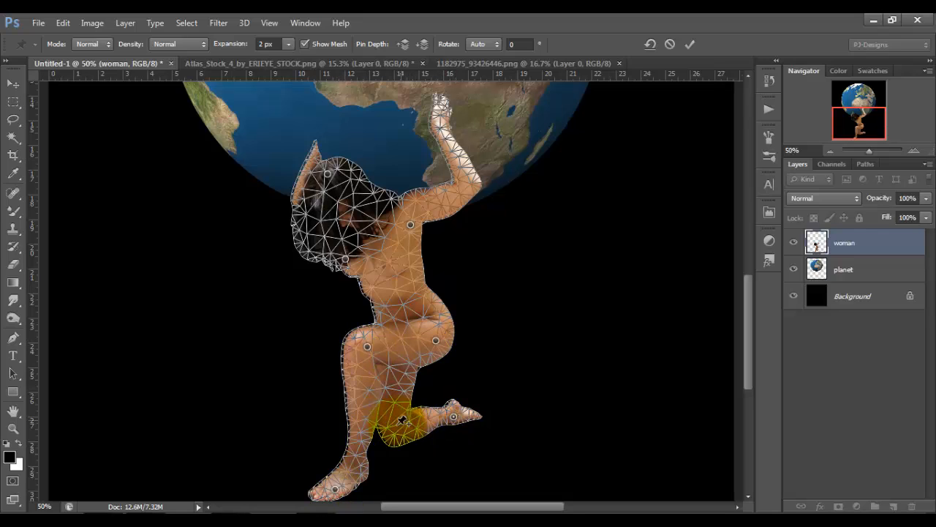
{"action": "left_click", "coordinate": [392, 428]}
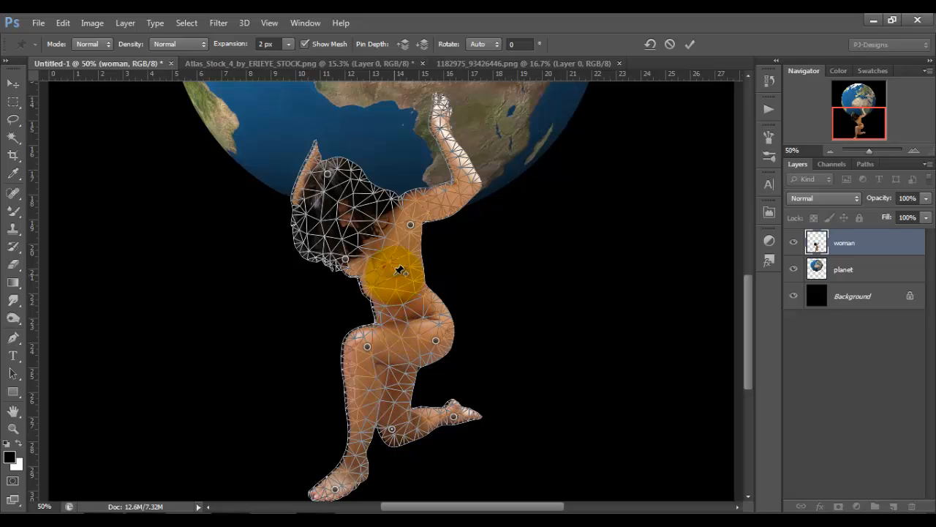
Pin the woman's waist, face, lower back and raised elbow in the Puppet Warp mesh.
{"action": "left_click", "coordinate": [381, 294]}
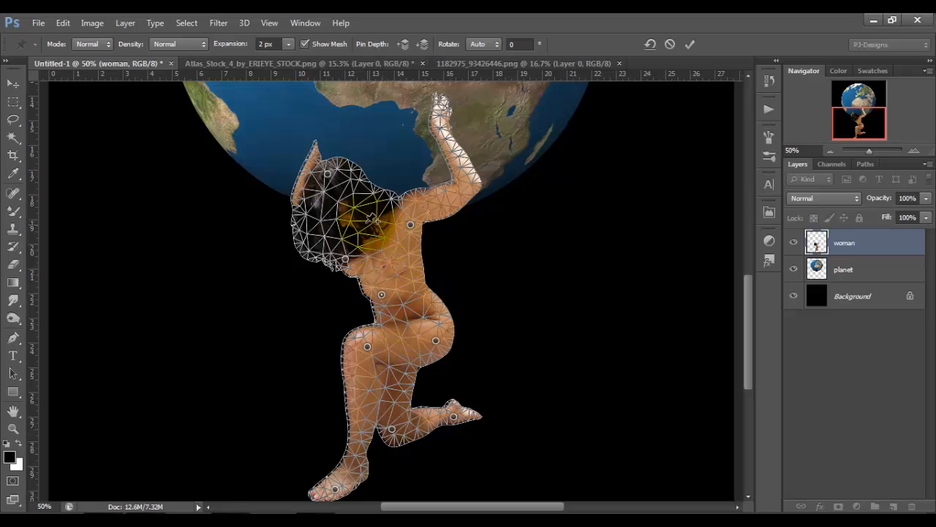
{"action": "left_click", "coordinate": [365, 221]}
{"action": "left_click", "coordinate": [407, 282]}
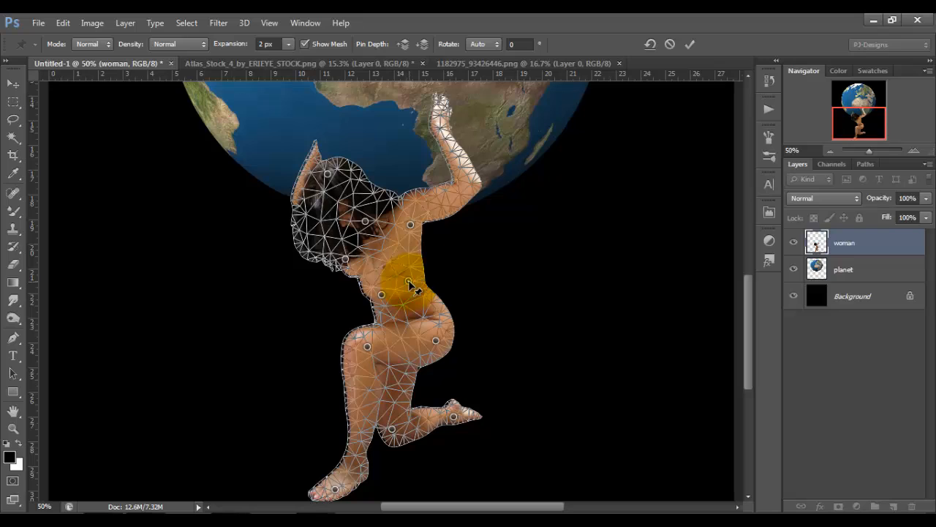
{"action": "left_click", "coordinate": [465, 189]}
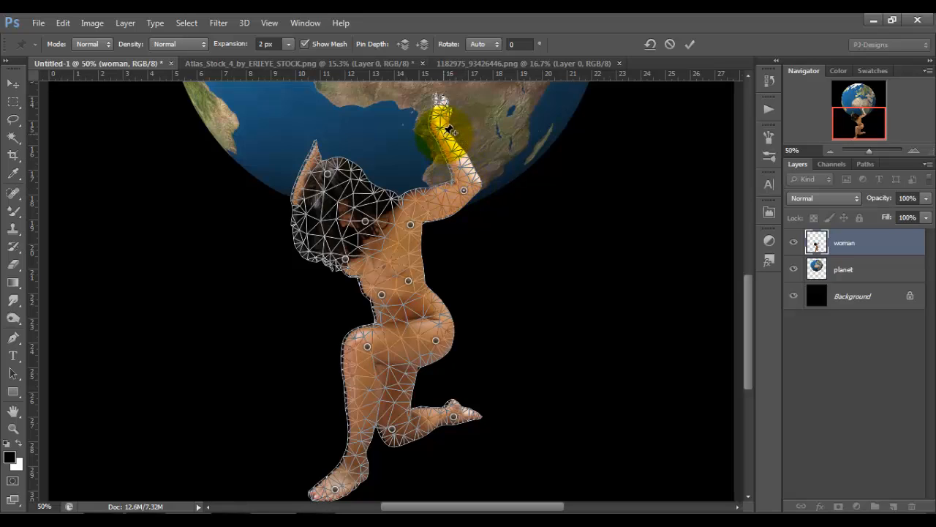
Try to bend the woman's raised hand outward to about 43° with a Puppet Warp pin on the palm.
{"action": "key", "text": "ctrl+plus"}
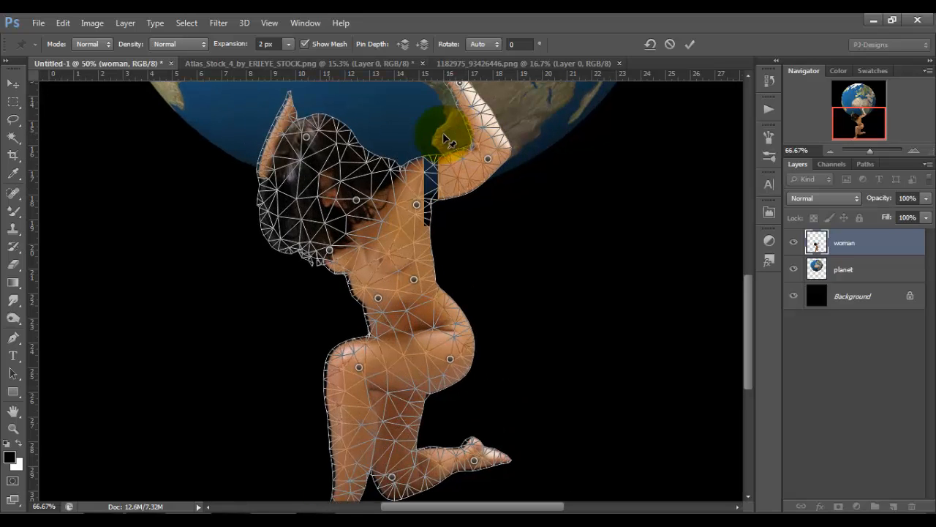
{"action": "left_click_drag", "start_coordinate": [752, 305], "coordinate": [752, 249]}
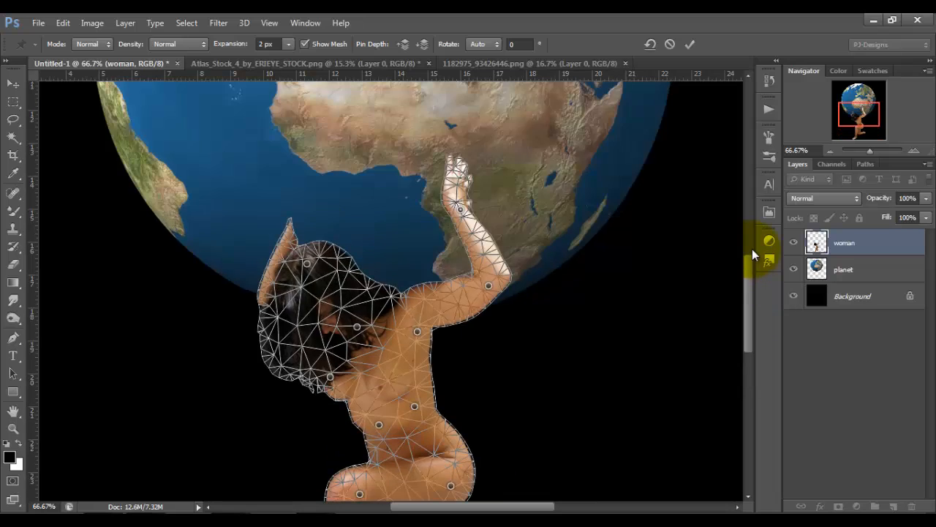
{"action": "key", "text": "ctrl+plus"}
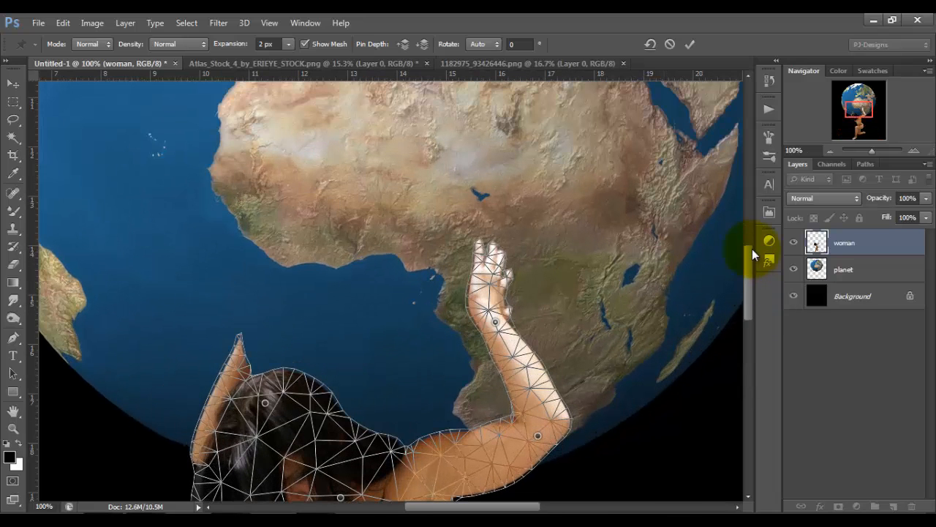
{"action": "scroll", "coordinate": [752, 258], "scroll_direction": "up", "scroll_amount": 2}
{"action": "left_click_drag", "start_coordinate": [751, 251], "coordinate": [752, 273]}
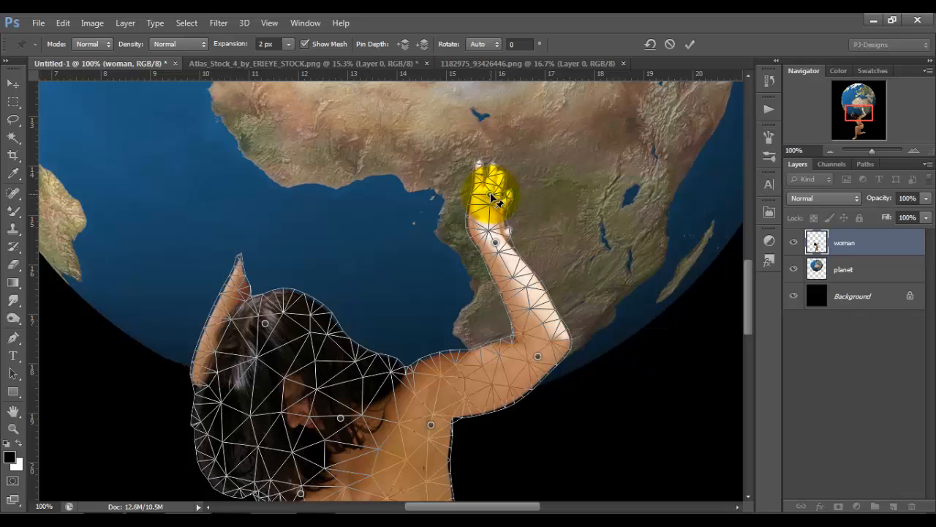
{"action": "left_click_drag", "start_coordinate": [490, 195], "coordinate": [521, 210]}
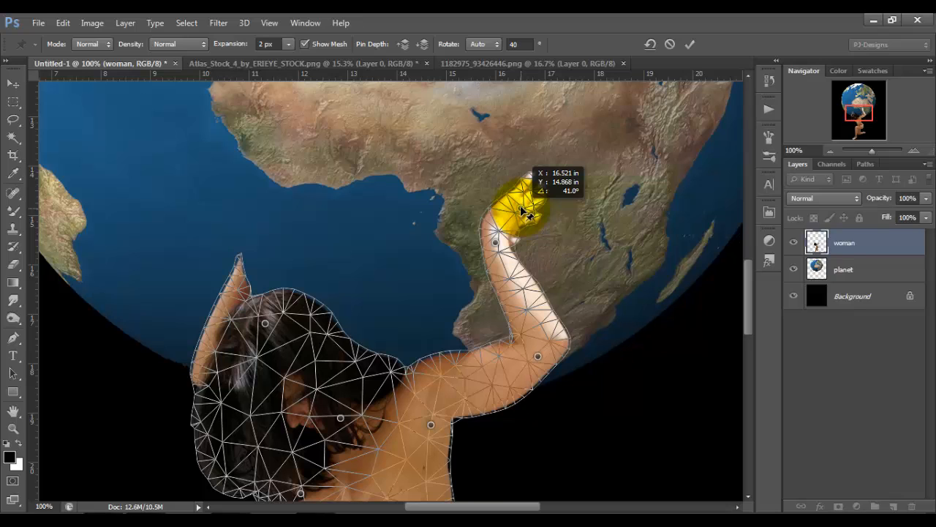
{"action": "left_click_drag", "start_coordinate": [522, 210], "coordinate": [523, 210]}
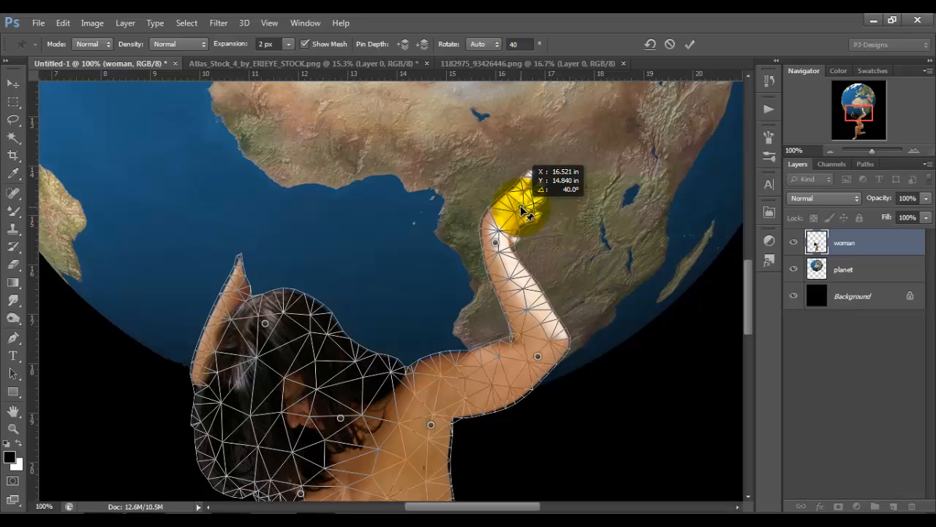
{"action": "left_click_drag", "start_coordinate": [522, 210], "coordinate": [519, 210]}
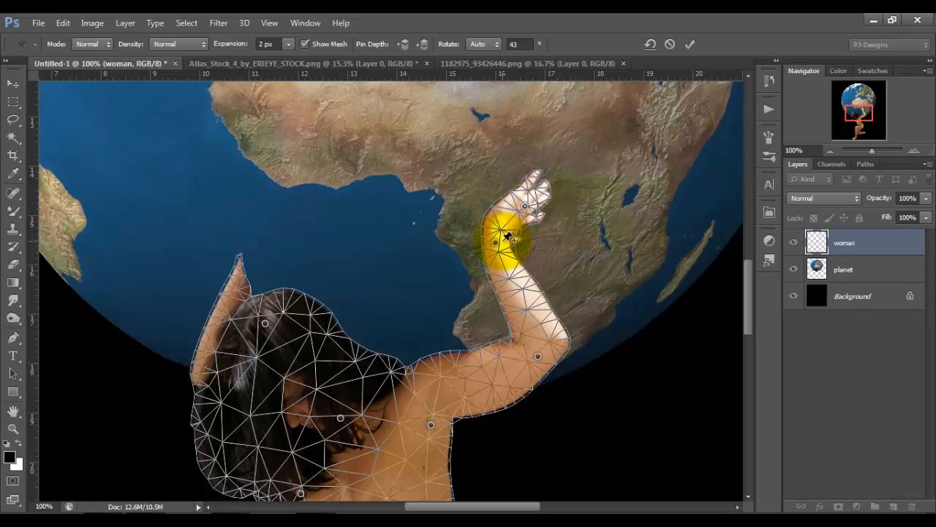
Shift and rotate the wrist pin slightly, and remove both the wrist and hand pins.
{"action": "left_click_drag", "start_coordinate": [500, 241], "coordinate": [503, 245]}
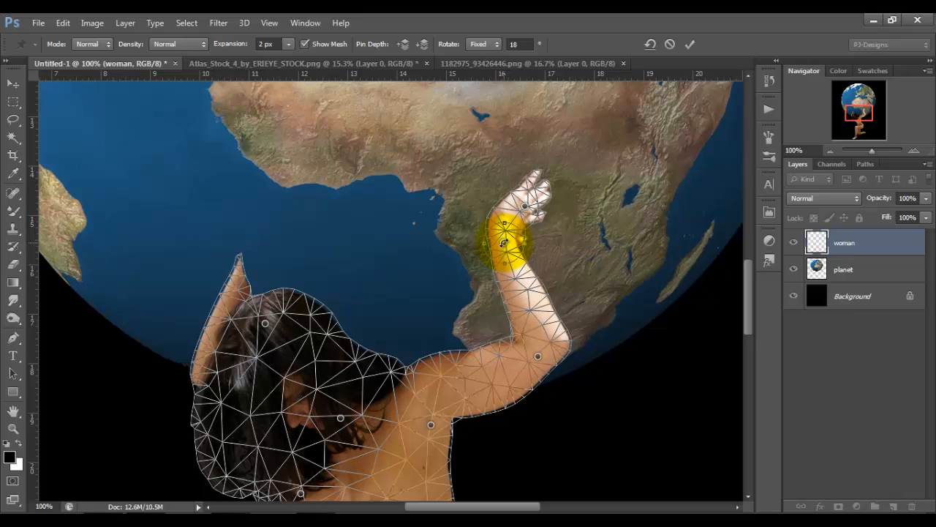
{"action": "left_click", "coordinate": [504, 243], "text": "alt"}
{"action": "left_click", "coordinate": [525, 206], "text": "alt"}
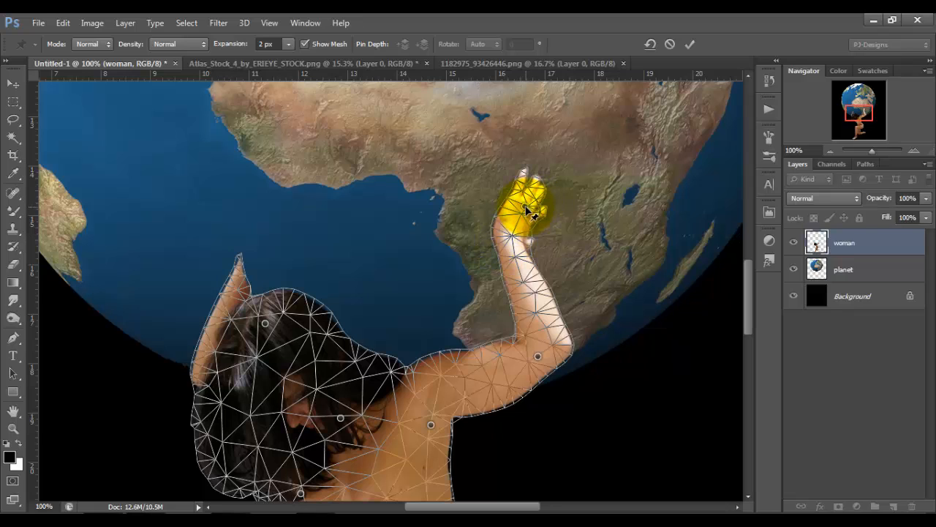
Bend the raised hand outward to about 32° with a Puppet Warp pin on the palm, remove the elbow pin, and apply the warp.
{"action": "left_click_drag", "start_coordinate": [526, 210], "coordinate": [547, 215]}
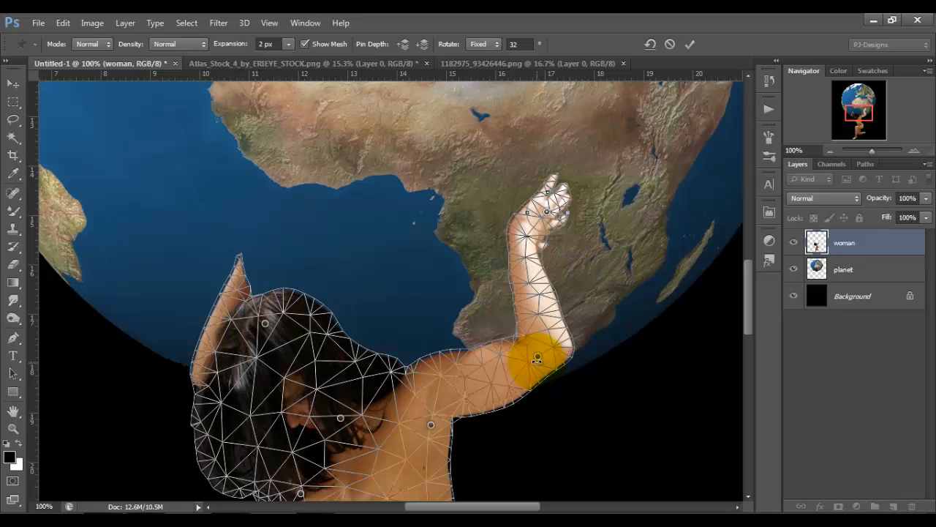
{"action": "left_click", "coordinate": [539, 356]}
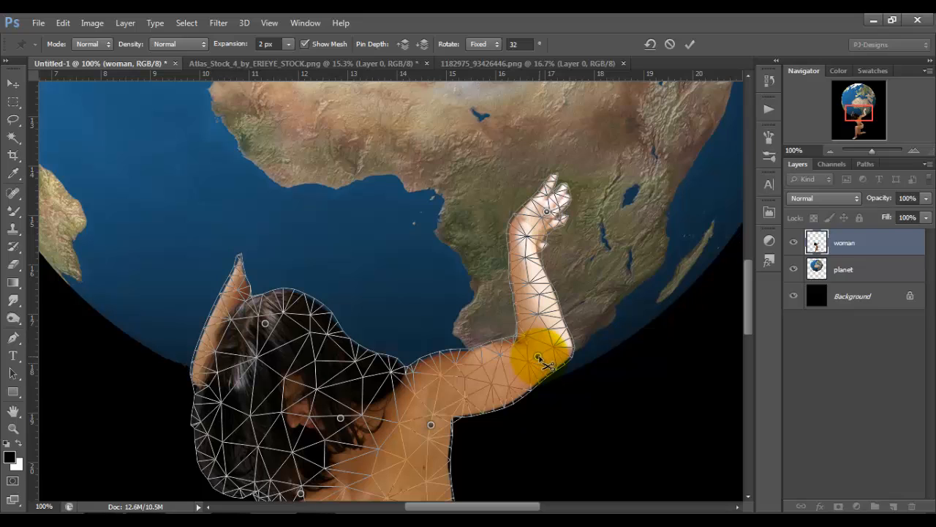
{"action": "left_click", "coordinate": [538, 359], "text": "alt"}
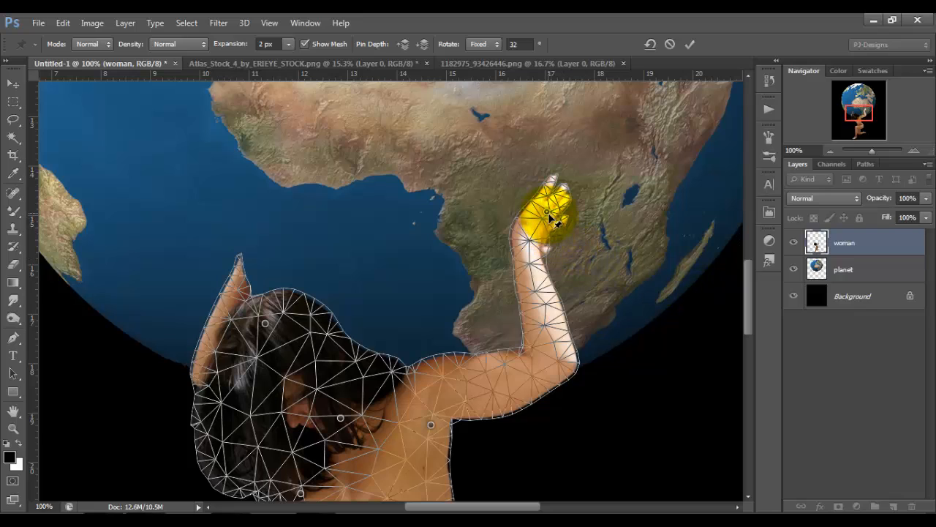
{"action": "left_click_drag", "start_coordinate": [552, 219], "coordinate": [564, 223]}
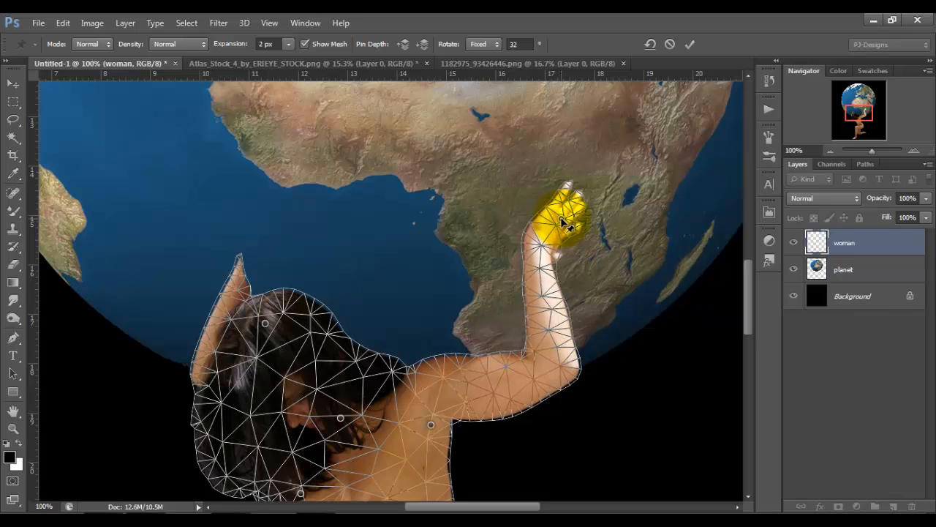
{"action": "key", "text": "ctrl+0"}
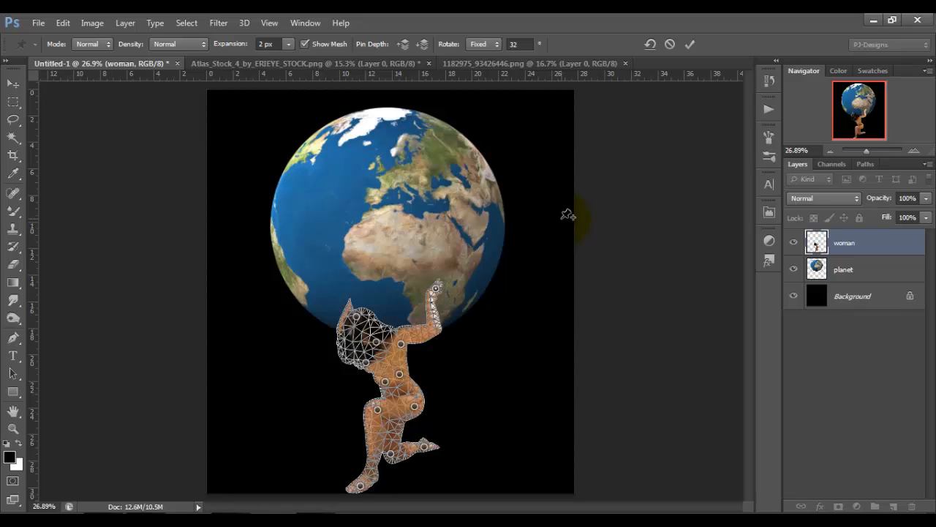
{"action": "left_click", "coordinate": [689, 45]}
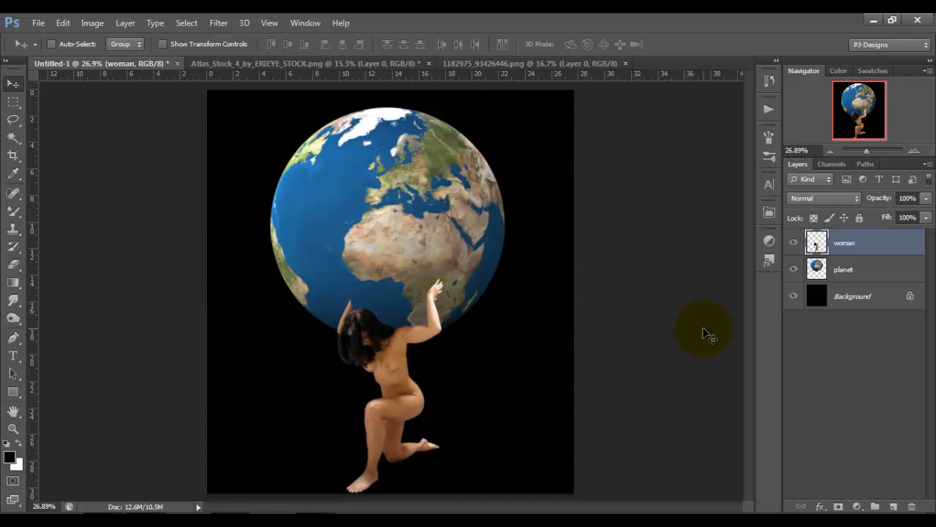
Compare the woman's raised arm before and after the Puppet Warp by repeatedly undoing and redoing it.
{"action": "key", "text": "ctrl+z"}
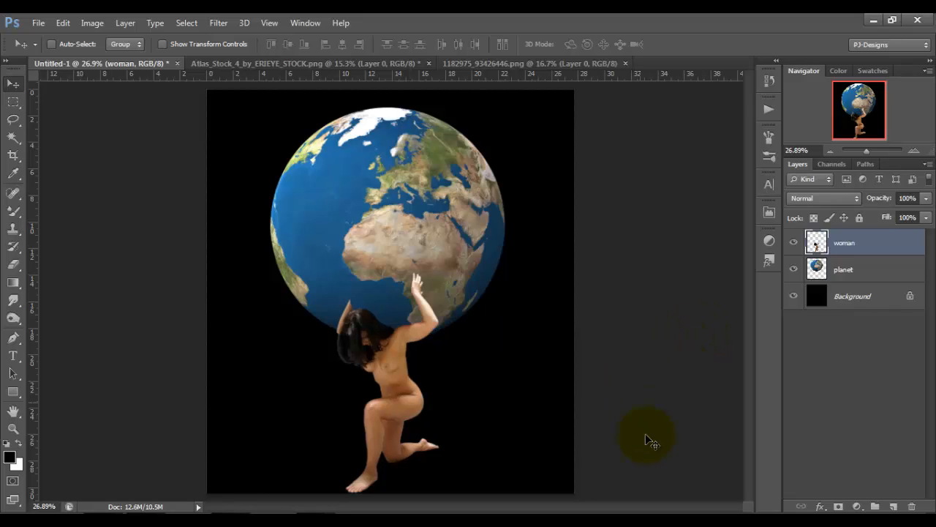
{"action": "key", "text": "ctrl+z"}
{"action": "key", "text": "ctrl+z"}
{"action": "key", "text": "ctrl+z"}
{"action": "key", "text": "ctrl+z"}
{"action": "key", "text": "ctrl+z"}
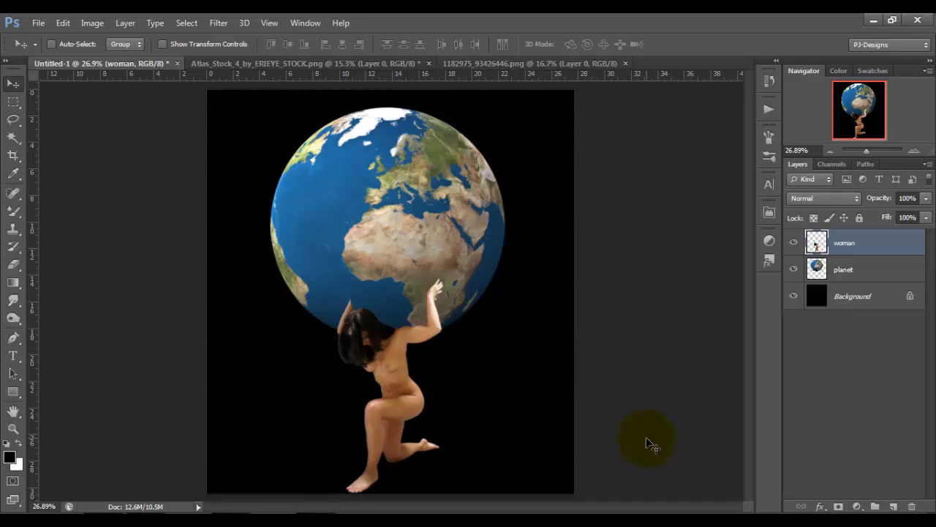
{"action": "key", "text": "ctrl+z"}
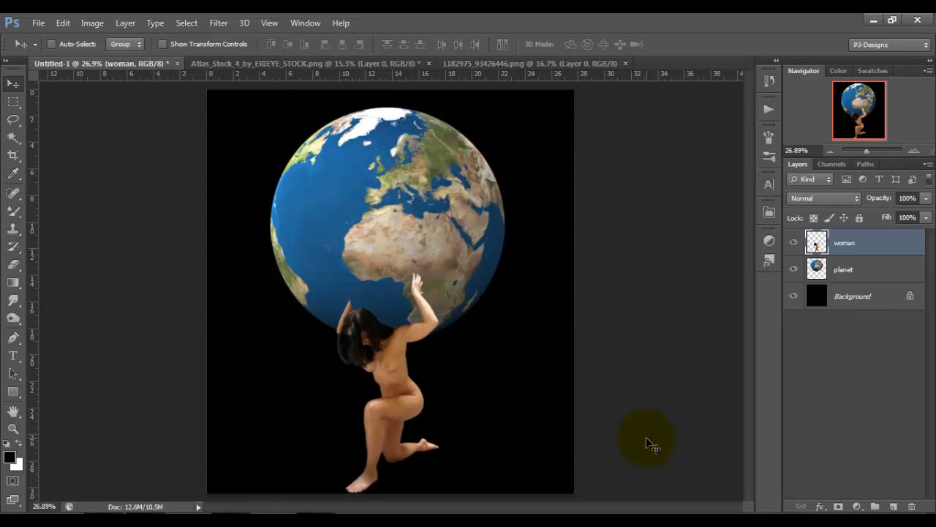
{"action": "key", "text": "ctrl+z"}
Add a white layer mask to the woman layer.
{"action": "key", "text": "ctrl+plus"}
{"action": "key", "text": "ctrl+plus"}
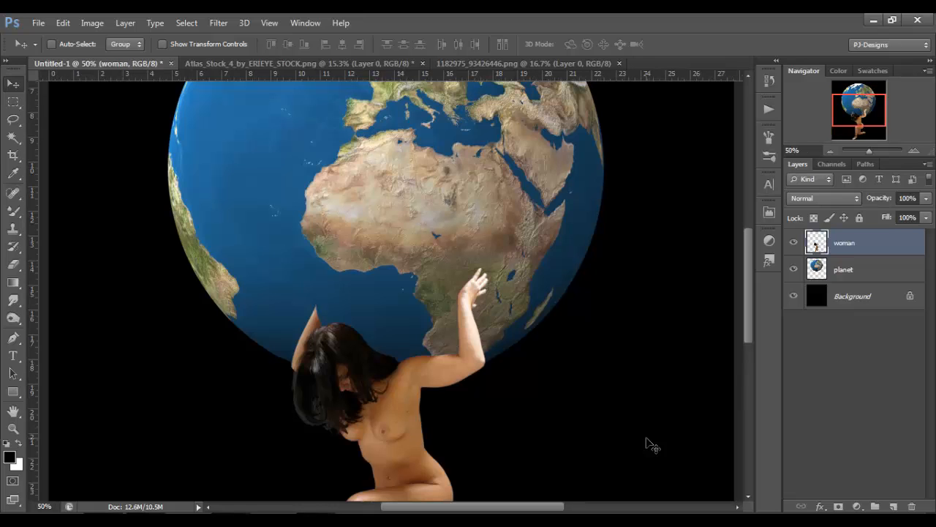
{"action": "key", "text": "ctrl+plus"}
{"action": "left_click_drag", "start_coordinate": [747, 284], "coordinate": [751, 296]}
{"action": "key", "text": "ctrl+plus"}
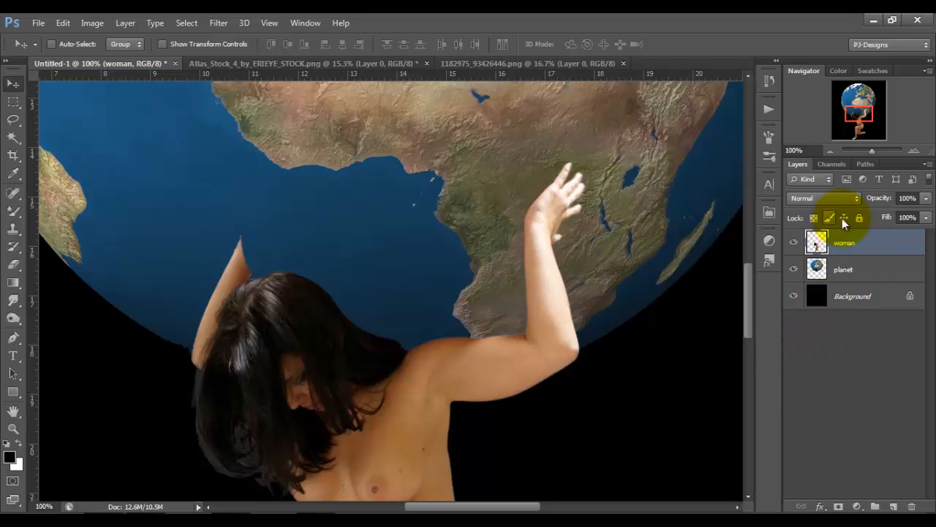
{"action": "left_click", "coordinate": [838, 506]}
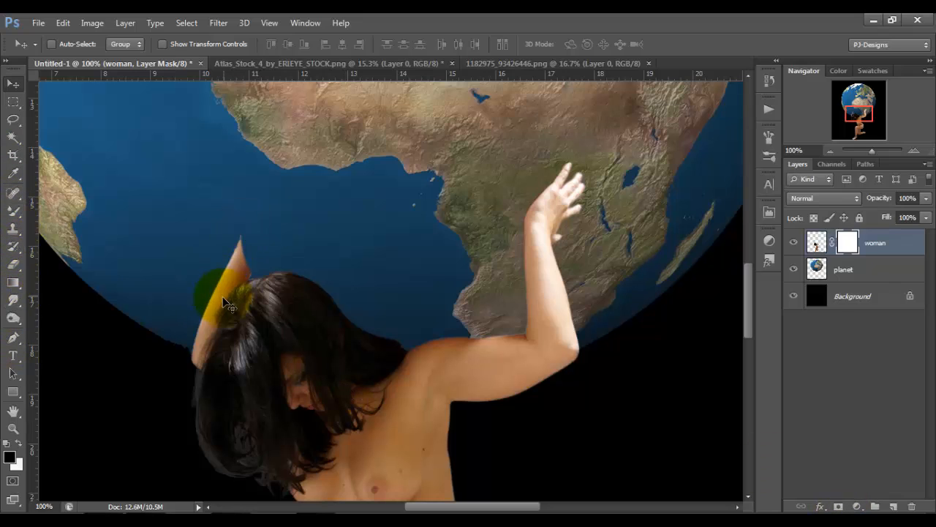
Mask out the woman's cropped arm behind her head by painting black on the layer mask at 100% opacity.
{"action": "left_click", "coordinate": [13, 212]}
{"action": "left_click", "coordinate": [31, 209]}
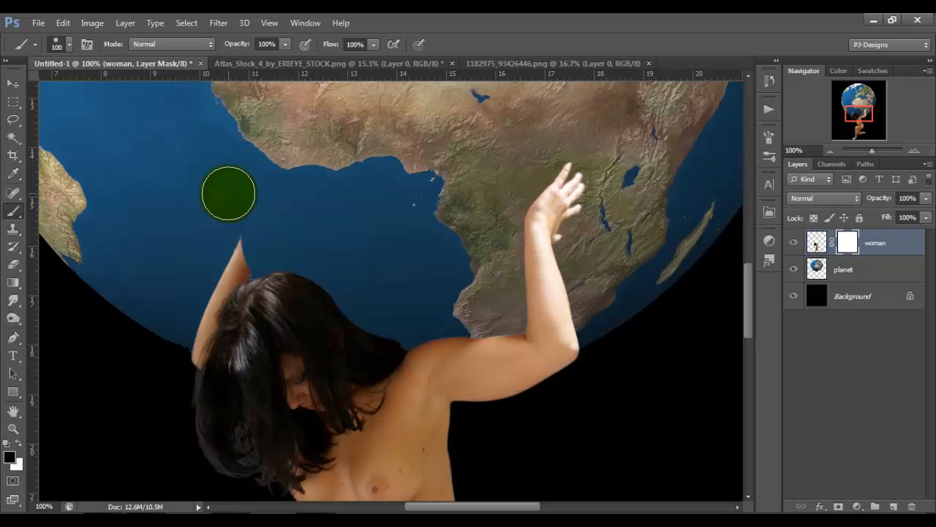
{"action": "key", "text": "p"}
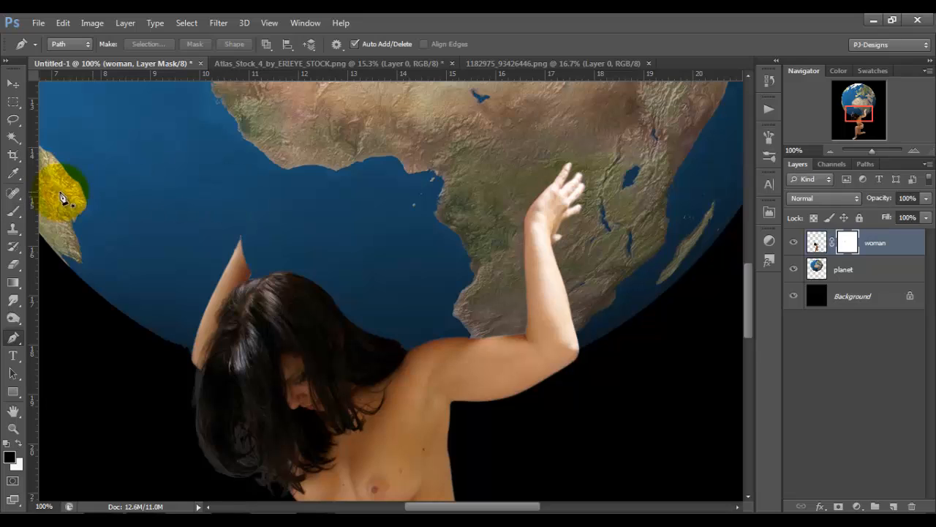
{"action": "left_click", "coordinate": [13, 211]}
{"action": "key", "text": "bracketleft"}
{"action": "key", "text": "bracketleft"}
{"action": "key", "text": "bracketleft"}
{"action": "key", "text": "bracketleft"}
{"action": "key", "text": "bracketleft"}
{"action": "key", "text": "bracketleft"}
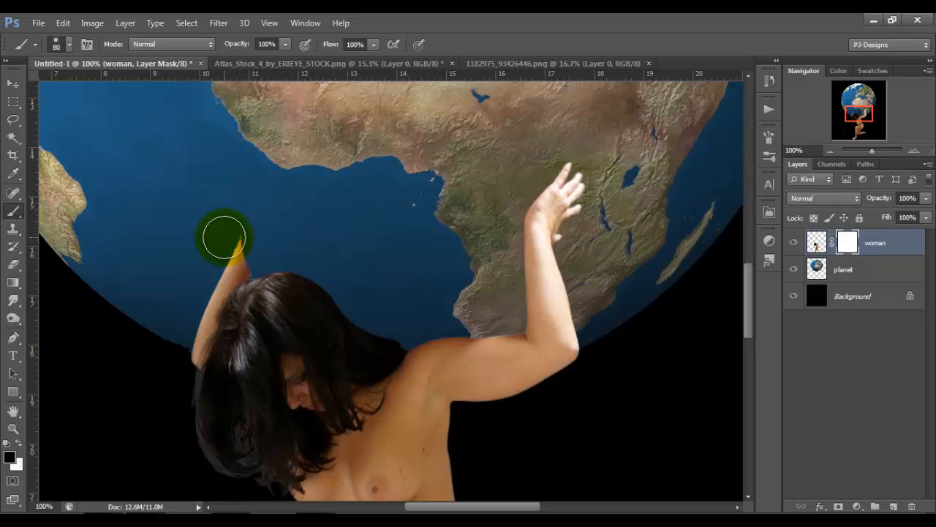
{"action": "mouse_move", "coordinate": [236, 237]}
{"action": "left_mouse_down"}
{"action": "mouse_move", "coordinate": [244, 268]}
{"action": "mouse_move", "coordinate": [221, 275]}
{"action": "mouse_move", "coordinate": [232, 253]}
{"action": "mouse_move", "coordinate": [190, 365]}
{"action": "mouse_move", "coordinate": [207, 303]}
{"action": "mouse_move", "coordinate": [223, 282]}
{"action": "mouse_move", "coordinate": [199, 332]}
{"action": "mouse_move", "coordinate": [209, 301]}
{"action": "mouse_move", "coordinate": [270, 253]}
{"action": "left_mouse_up"}
{"action": "mouse_move", "coordinate": [183, 391]}
{"action": "left_mouse_down"}
{"action": "mouse_move", "coordinate": [192, 350]}
{"action": "mouse_move", "coordinate": [185, 407]}
{"action": "left_mouse_up"}
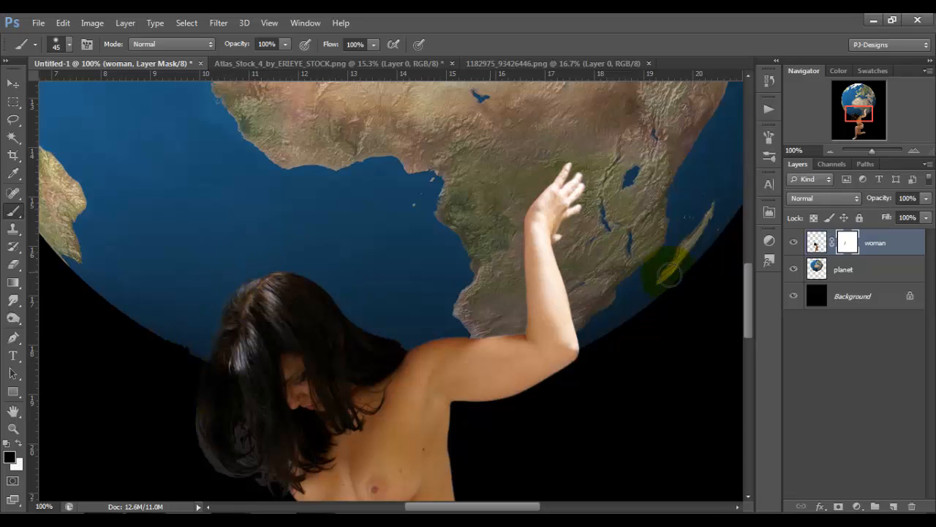
Soften the outer and lower edge of the woman's hair on the mask with a 45 px black brush.
{"action": "left_click_drag", "start_coordinate": [748, 286], "coordinate": [749, 303]}
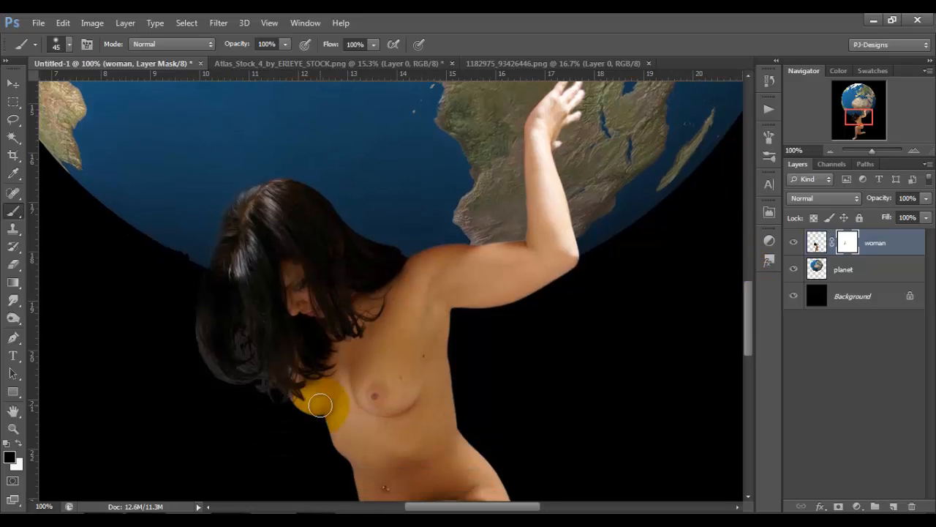
{"action": "mouse_move", "coordinate": [189, 337]}
{"action": "left_mouse_down"}
{"action": "mouse_move", "coordinate": [186, 326]}
{"action": "mouse_move", "coordinate": [196, 358]}
{"action": "mouse_move", "coordinate": [183, 324]}
{"action": "mouse_move", "coordinate": [205, 378]}
{"action": "mouse_move", "coordinate": [219, 387]}
{"action": "mouse_move", "coordinate": [197, 362]}
{"action": "mouse_move", "coordinate": [219, 388]}
{"action": "mouse_move", "coordinate": [263, 388]}
{"action": "mouse_move", "coordinate": [272, 411]}
{"action": "left_mouse_up"}
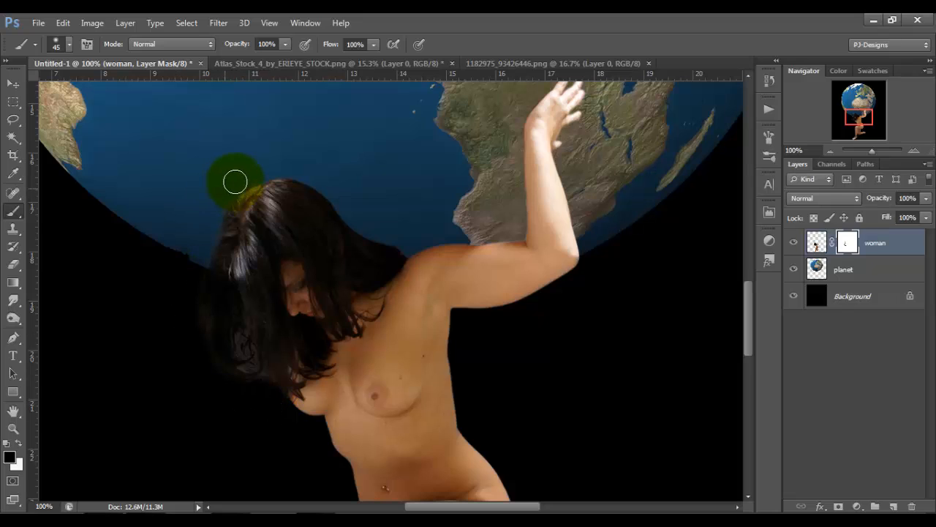
{"action": "left_click", "coordinate": [561, 193]}
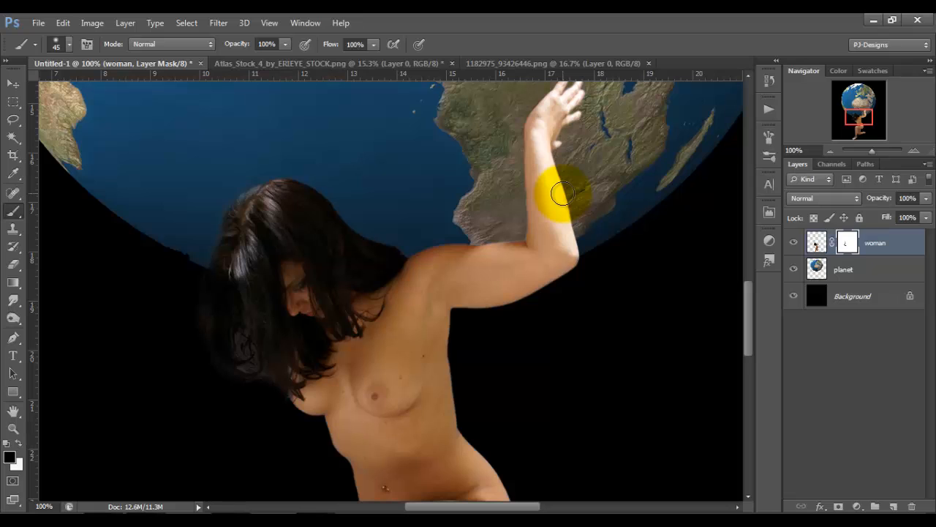
Add a Vibrance adjustment layer above the woman layer and set its vibrance to -13.
{"action": "key", "text": "ctrl+0"}
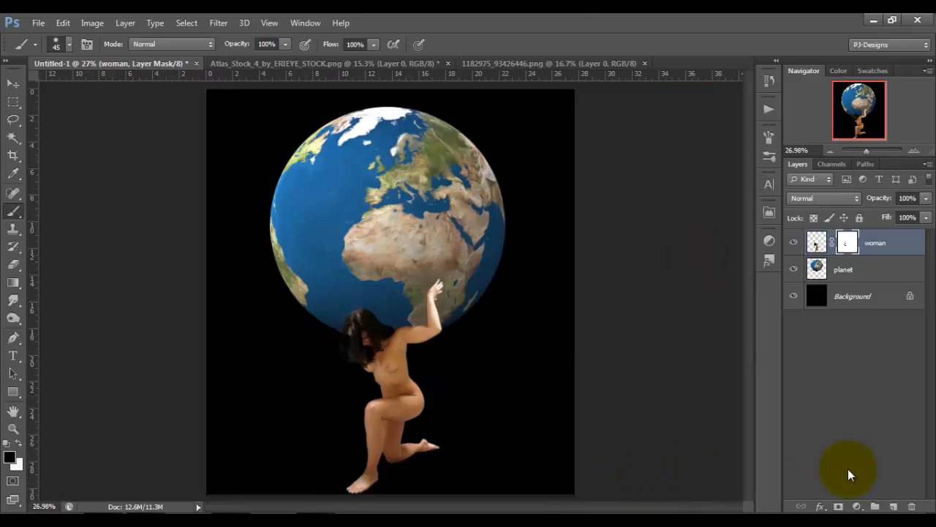
{"action": "left_click", "coordinate": [857, 506]}
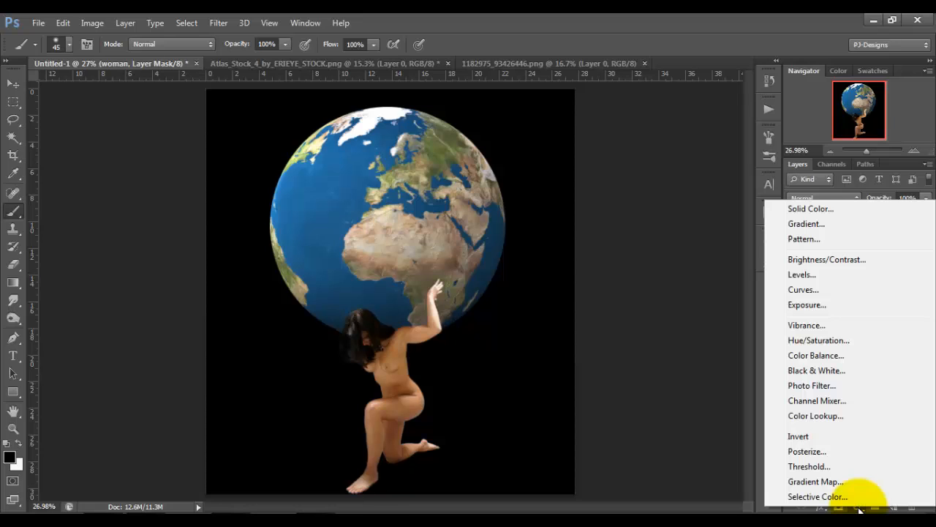
{"action": "left_click", "coordinate": [848, 325]}
{"action": "left_click", "coordinate": [711, 179]}
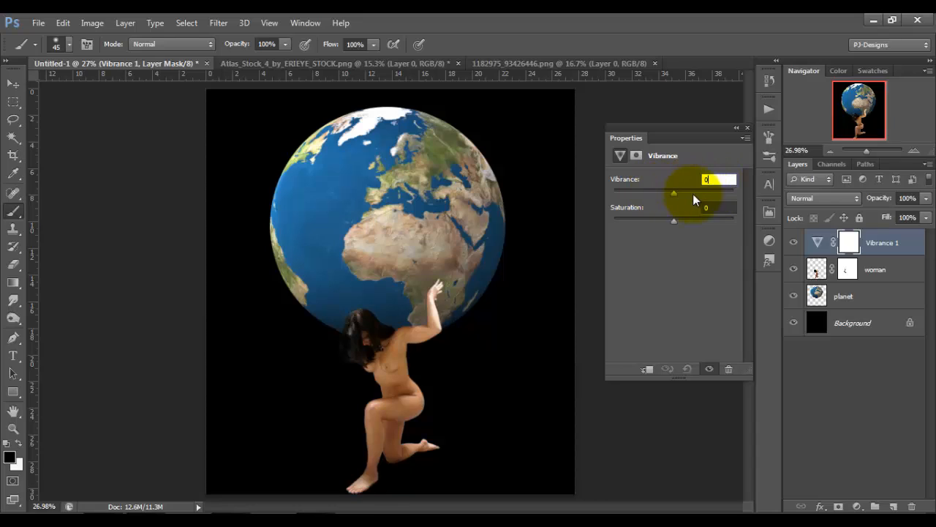
{"action": "left_click", "coordinate": [716, 179]}
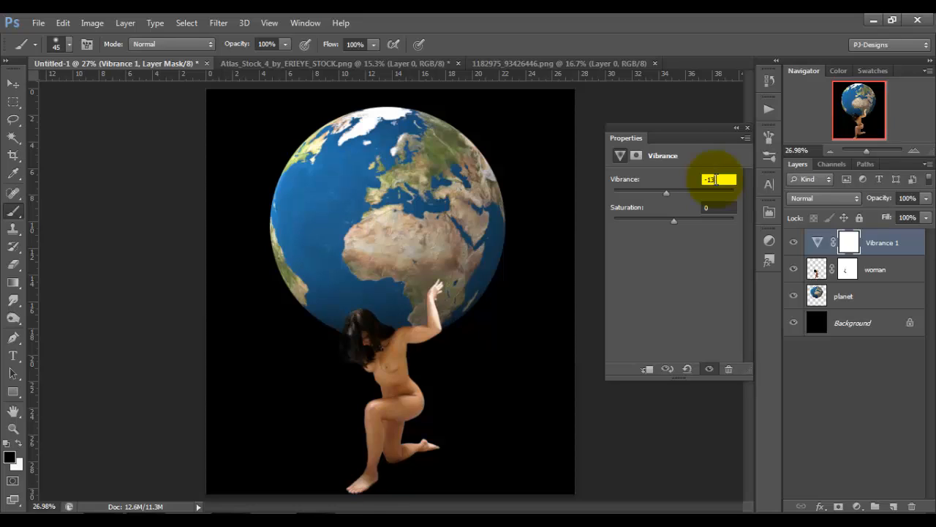
{"action": "left_click", "coordinate": [747, 128]}
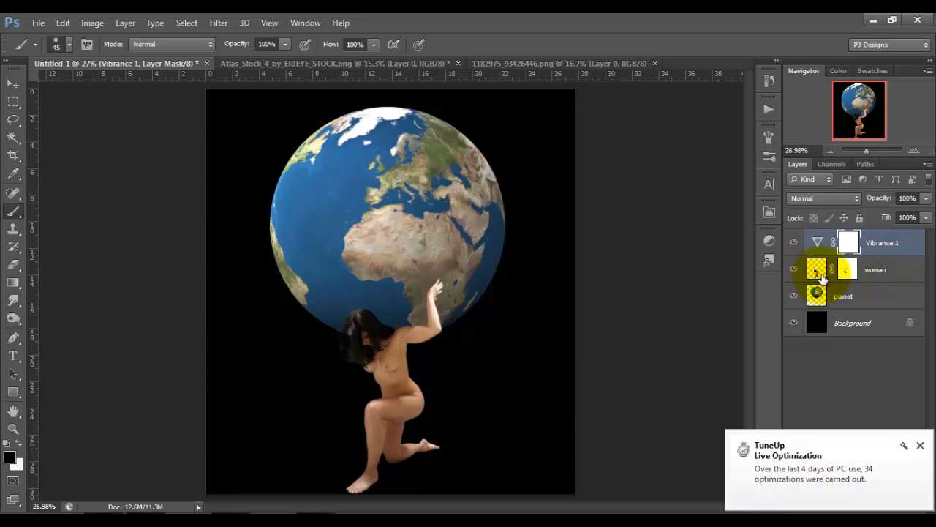
Clip the Vibrance adjustment to the woman layer and toggle its visibility to compare the effect.
{"action": "left_click", "coordinate": [893, 252], "text": "alt"}
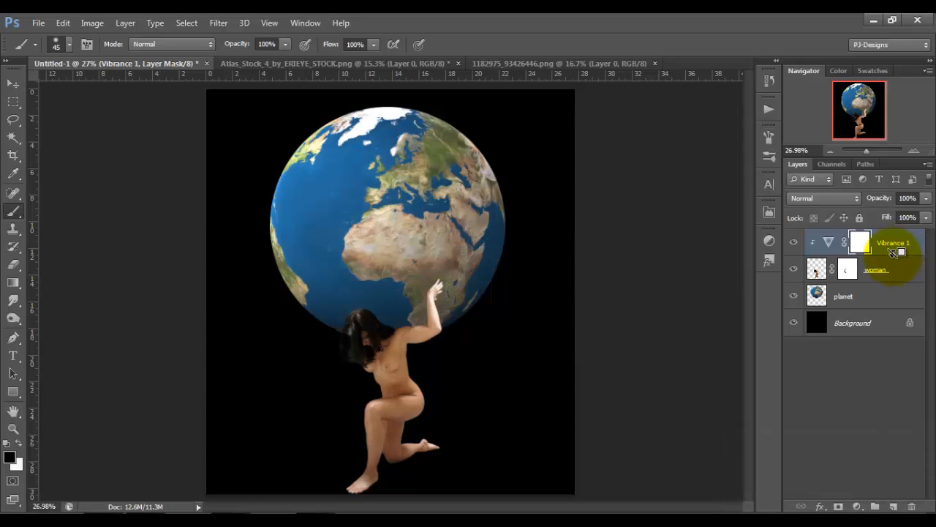
{"action": "left_click", "coordinate": [794, 244]}
{"action": "left_click", "coordinate": [795, 244]}
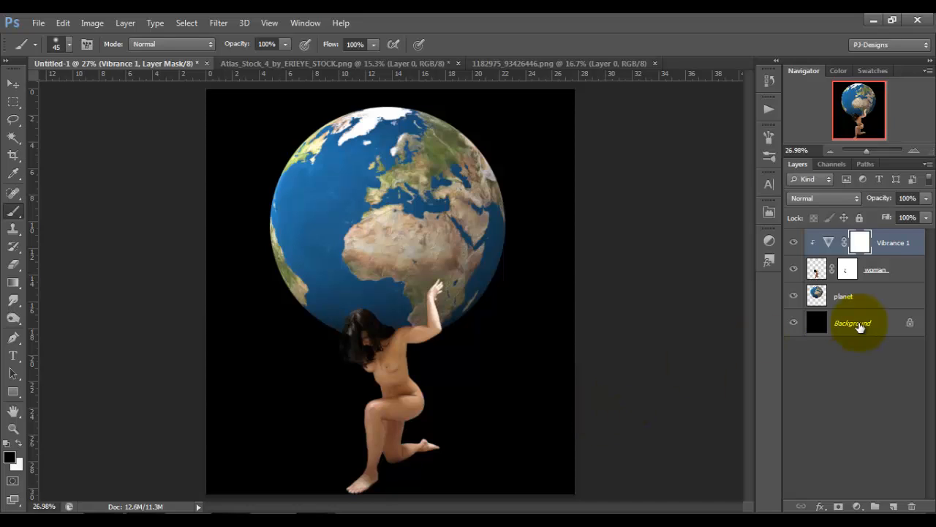
Create a new layer between the woman and planet layers and name it "shadows".
{"action": "left_click", "coordinate": [885, 270]}
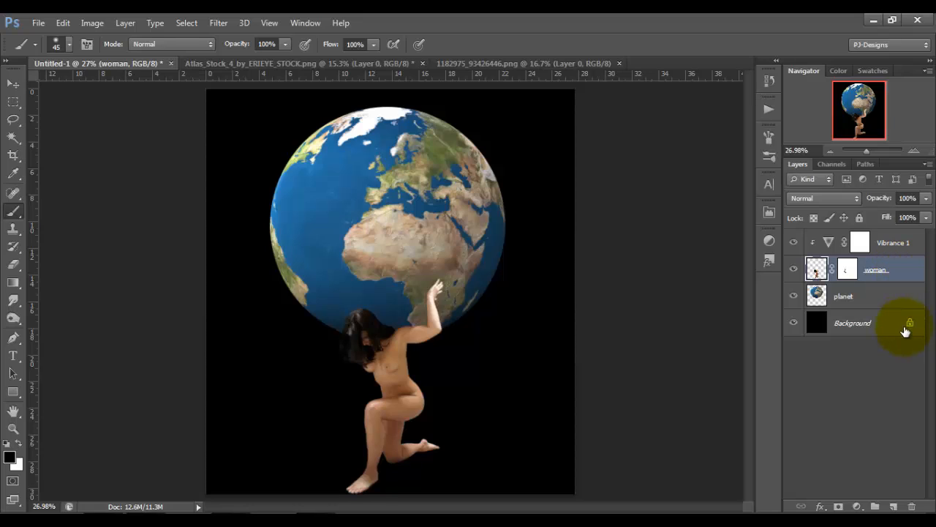
{"action": "left_click", "coordinate": [894, 507]}
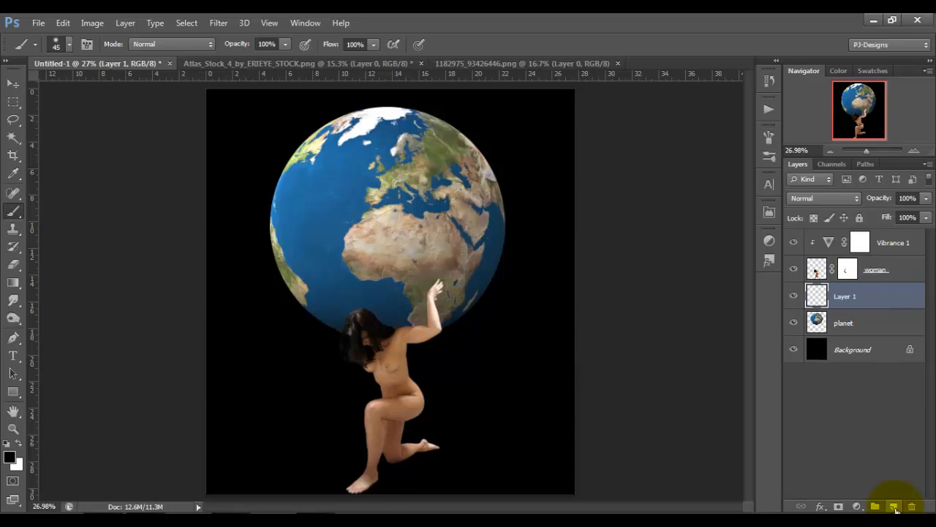
{"action": "double_click", "coordinate": [846, 297]}
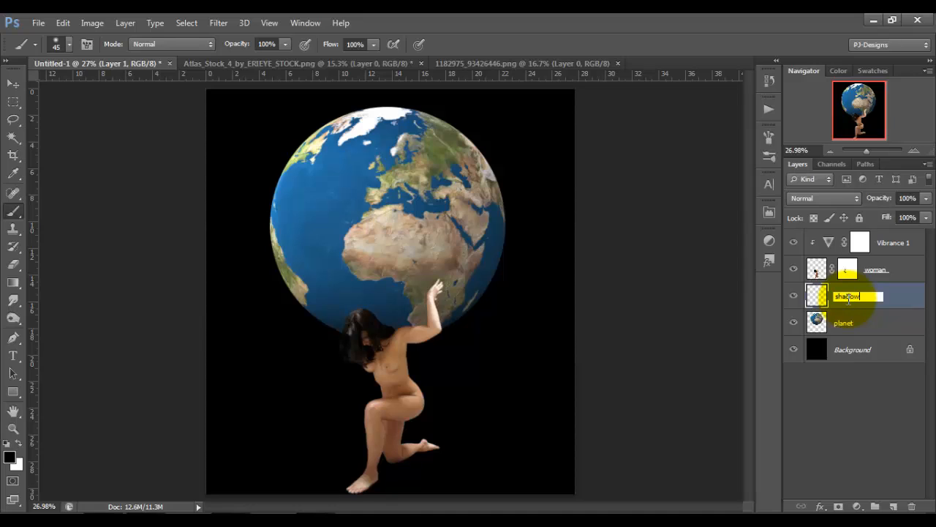
{"action": "type", "text": "shadows"}
{"action": "key", "text": "Return"}
Paint a soft black shadow on the globe along the woman's hair, shoulder and forearm with a small brush at 50% opacity.
{"action": "key", "text": "ctrl+plus"}
{"action": "key", "text": "ctrl+plus"}
{"action": "key", "text": "ctrl+plus"}
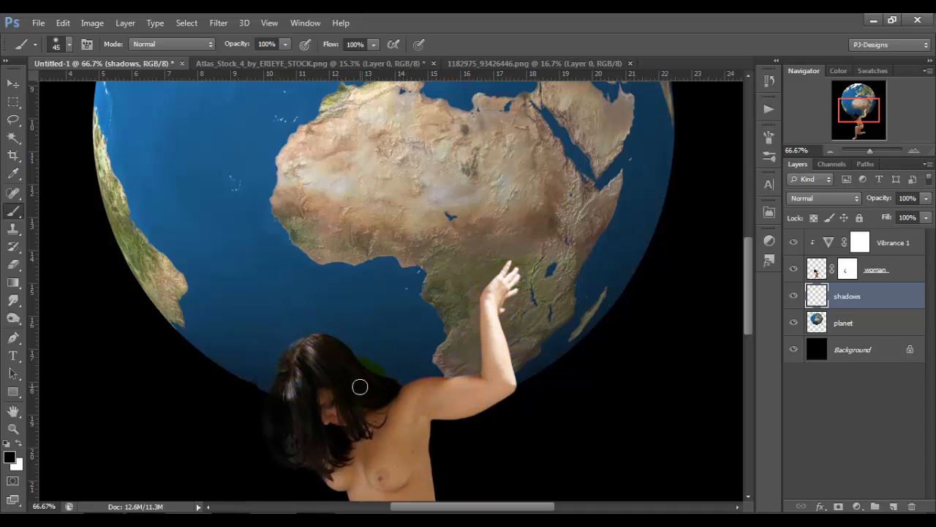
{"action": "left_click", "coordinate": [285, 45]}
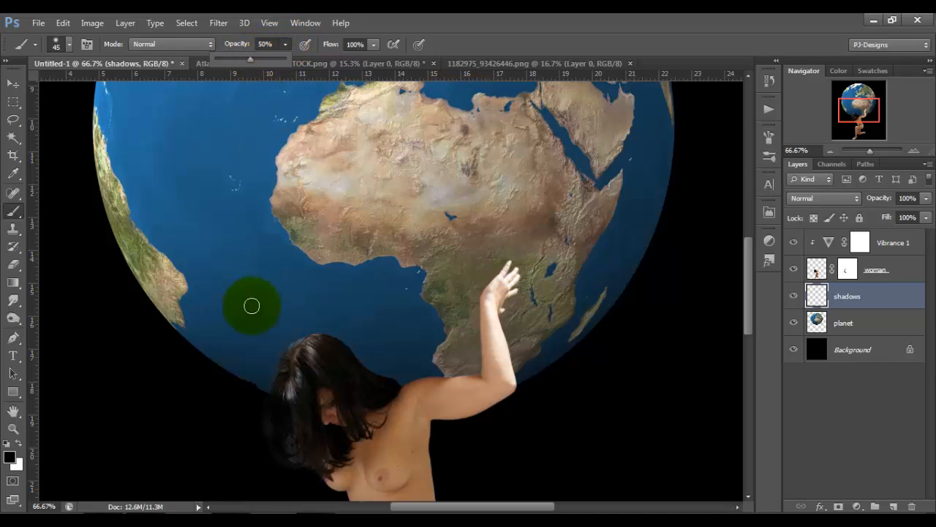
{"action": "left_click", "coordinate": [283, 370]}
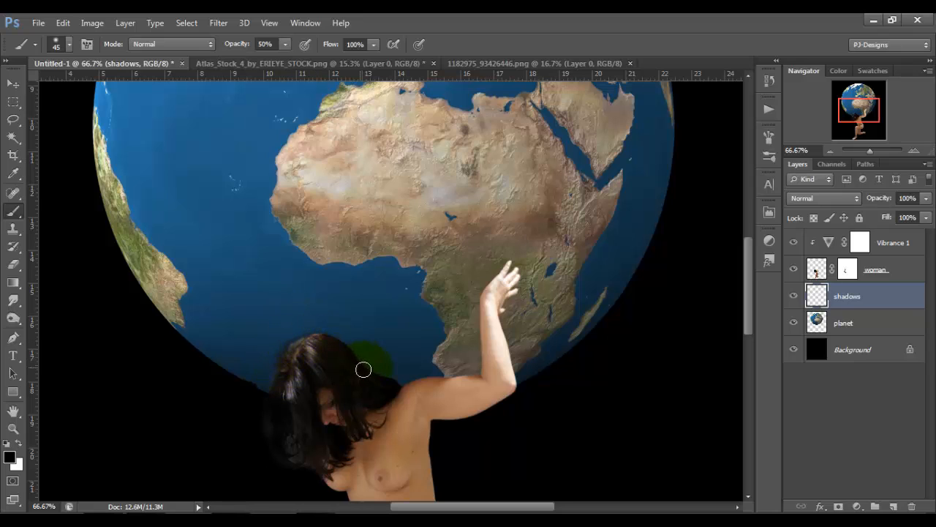
{"action": "scroll", "coordinate": [381, 381], "scroll_direction": "up", "scroll_amount": 2}
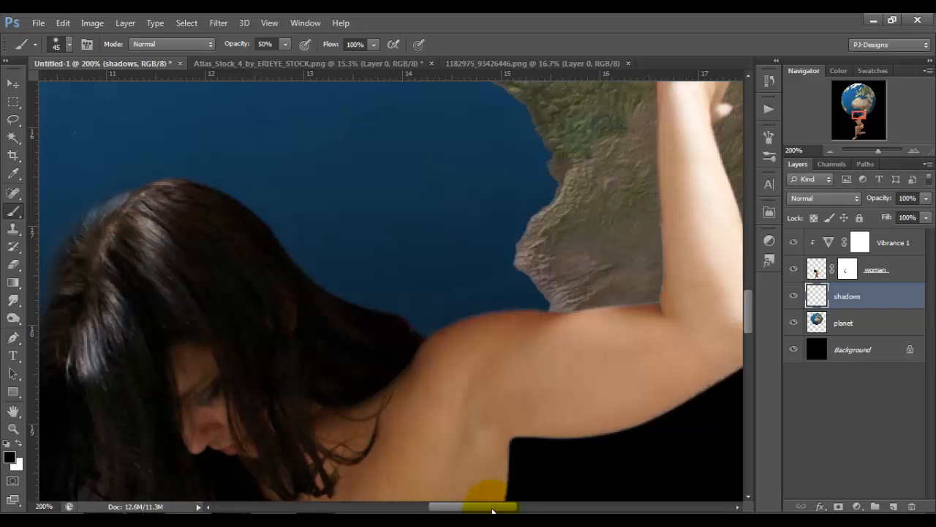
{"action": "left_click_drag", "start_coordinate": [491, 509], "coordinate": [477, 508]}
{"action": "key", "text": "bracketleft"}
{"action": "key", "text": "bracketleft"}
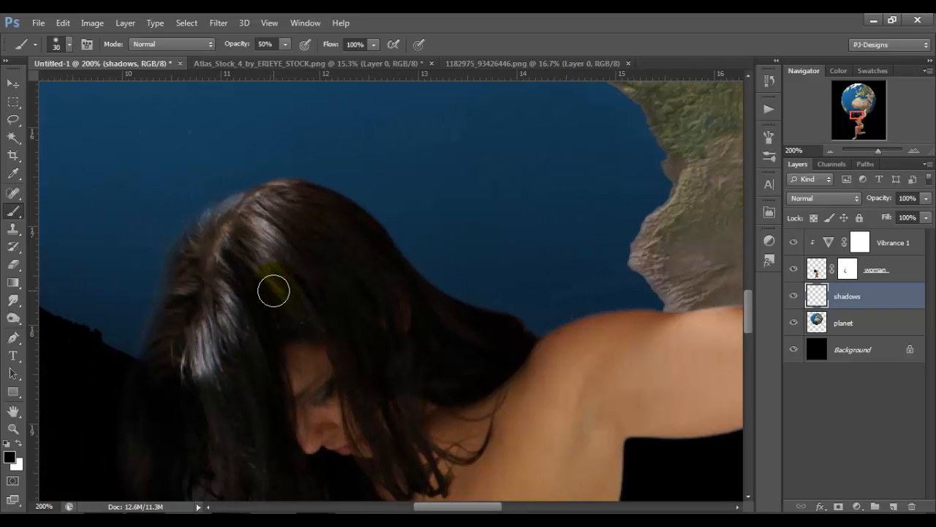
{"action": "mouse_move", "coordinate": [177, 268]}
{"action": "left_mouse_down"}
{"action": "mouse_move", "coordinate": [215, 209]}
{"action": "mouse_move", "coordinate": [271, 192]}
{"action": "mouse_move", "coordinate": [337, 198]}
{"action": "mouse_move", "coordinate": [464, 312]}
{"action": "mouse_move", "coordinate": [534, 326]}
{"action": "mouse_move", "coordinate": [364, 238]}
{"action": "mouse_move", "coordinate": [535, 224]}
{"action": "mouse_move", "coordinate": [574, 185]}
{"action": "mouse_move", "coordinate": [575, 122]}
{"action": "left_mouse_up"}
{"action": "mouse_move", "coordinate": [575, 123]}
{"action": "left_mouse_down"}
{"action": "mouse_move", "coordinate": [483, 263]}
{"action": "mouse_move", "coordinate": [483, 140]}
{"action": "left_mouse_up"}
{"action": "left_click_drag", "start_coordinate": [483, 139], "coordinate": [440, 288]}
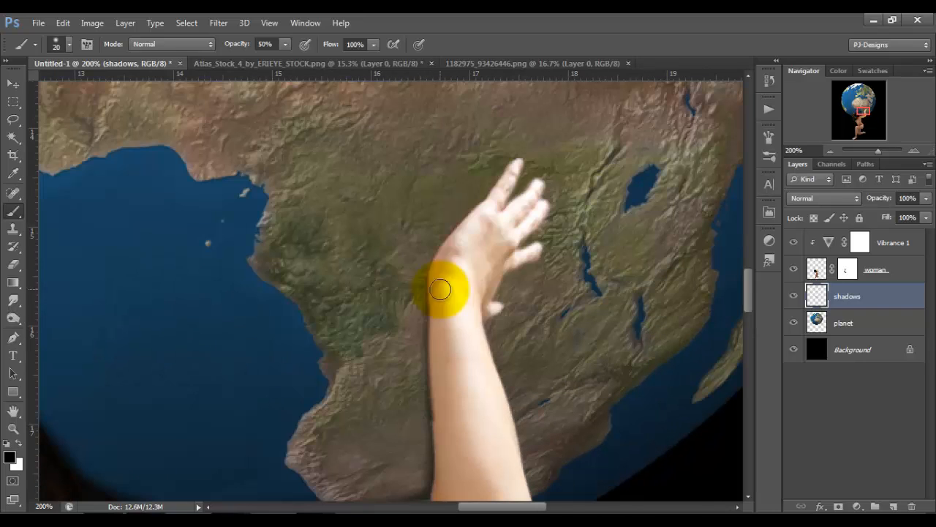
Paint more black shadow on the globe along the woman's hair, shoulder and forearm with a 35 px soft brush.
{"action": "key", "text": "]"}
{"action": "key", "text": "]"}
{"action": "key", "text": "]"}
{"action": "mouse_move", "coordinate": [448, 251]}
{"action": "left_mouse_down"}
{"action": "mouse_move", "coordinate": [484, 219]}
{"action": "mouse_move", "coordinate": [507, 222]}
{"action": "mouse_move", "coordinate": [509, 251]}
{"action": "mouse_move", "coordinate": [490, 273]}
{"action": "mouse_move", "coordinate": [460, 260]}
{"action": "mouse_move", "coordinate": [512, 198]}
{"action": "mouse_move", "coordinate": [483, 228]}
{"action": "mouse_move", "coordinate": [449, 348]}
{"action": "mouse_move", "coordinate": [450, 401]}
{"action": "mouse_move", "coordinate": [444, 168]}
{"action": "mouse_move", "coordinate": [451, 269]}
{"action": "mouse_move", "coordinate": [413, 336]}
{"action": "mouse_move", "coordinate": [245, 344]}
{"action": "mouse_move", "coordinate": [187, 365]}
{"action": "left_mouse_up"}
{"action": "left_click_drag", "start_coordinate": [188, 364], "coordinate": [385, 324]}
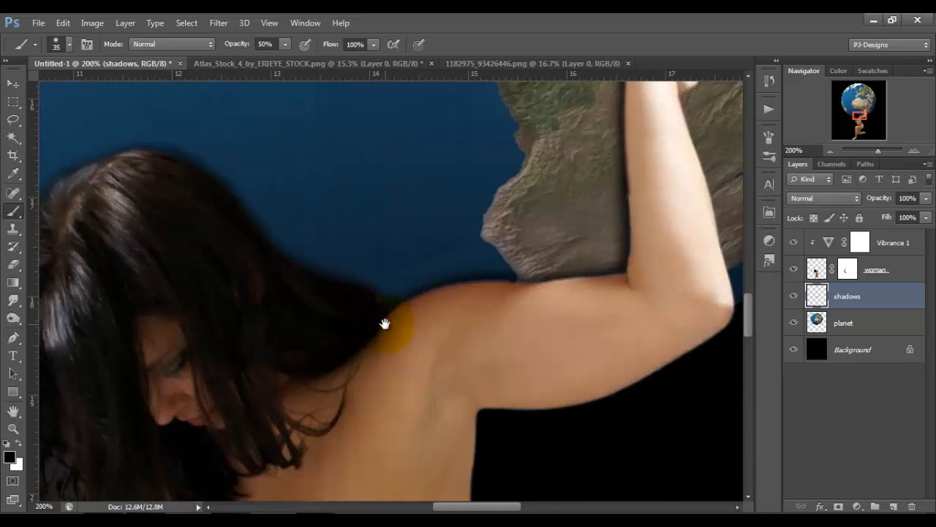
{"action": "mouse_move", "coordinate": [322, 295]}
{"action": "left_mouse_down"}
{"action": "mouse_move", "coordinate": [271, 263]}
{"action": "mouse_move", "coordinate": [282, 282]}
{"action": "mouse_move", "coordinate": [227, 201]}
{"action": "left_mouse_up"}
{"action": "left_click_drag", "start_coordinate": [369, 231], "coordinate": [592, 283]}
{"action": "mouse_move", "coordinate": [401, 234]}
{"action": "left_mouse_down"}
{"action": "mouse_move", "coordinate": [339, 224]}
{"action": "mouse_move", "coordinate": [345, 219]}
{"action": "left_mouse_up"}
Broaden the shadow on the globe around the hand and shoulder with a 70 px brush, comparing it with and without the last stroke.
{"action": "scroll", "coordinate": [356, 282], "scroll_direction": "down", "scroll_amount": 3}
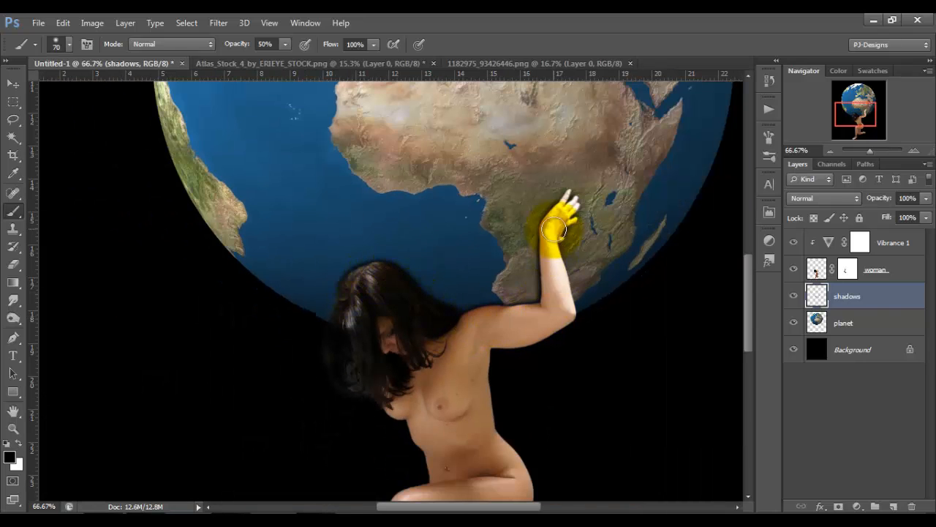
{"action": "left_click_drag", "start_coordinate": [554, 229], "coordinate": [527, 310]}
{"action": "key", "text": "ctrl+z"}
{"action": "key", "text": "ctrl+z"}
{"action": "key", "text": "ctrl+z"}
{"action": "key", "text": "ctrl+z"}
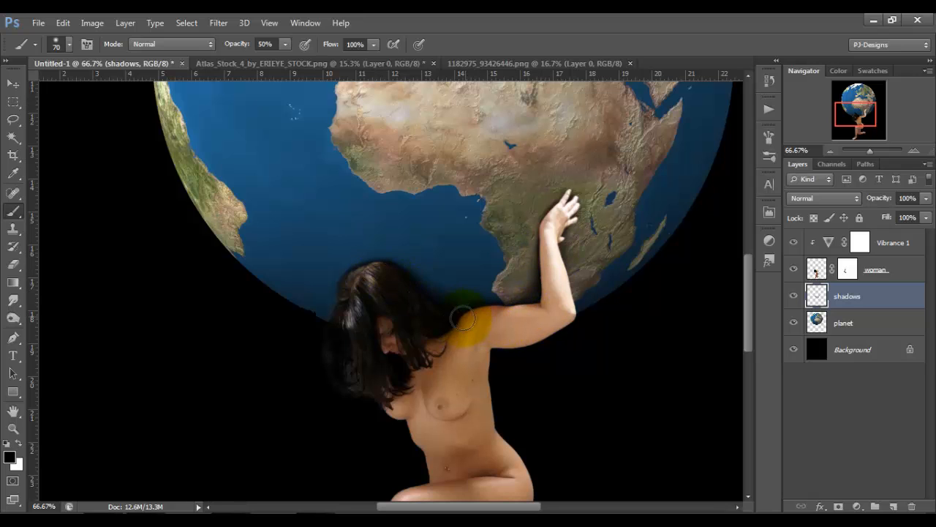
Apply a Gaussian Blur with a 10-pixel radius to the shadows layer.
{"action": "key", "text": "ctrl+plus"}
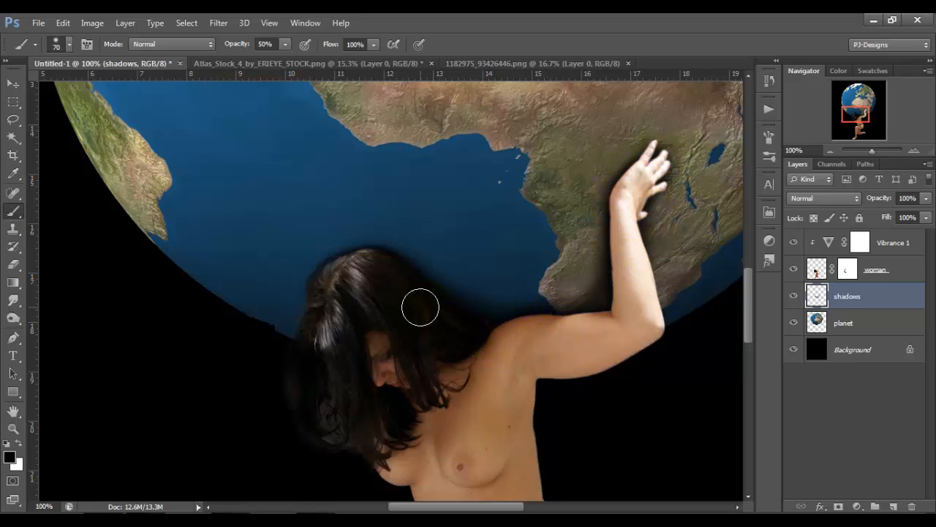
{"action": "left_click", "coordinate": [218, 24]}
{"action": "mouse_move", "coordinate": [248, 161]}
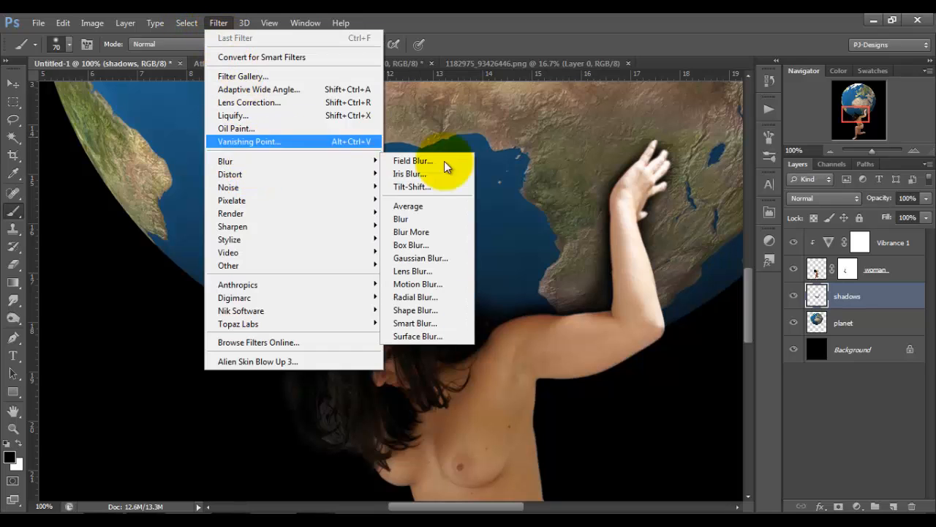
{"action": "left_click", "coordinate": [434, 256]}
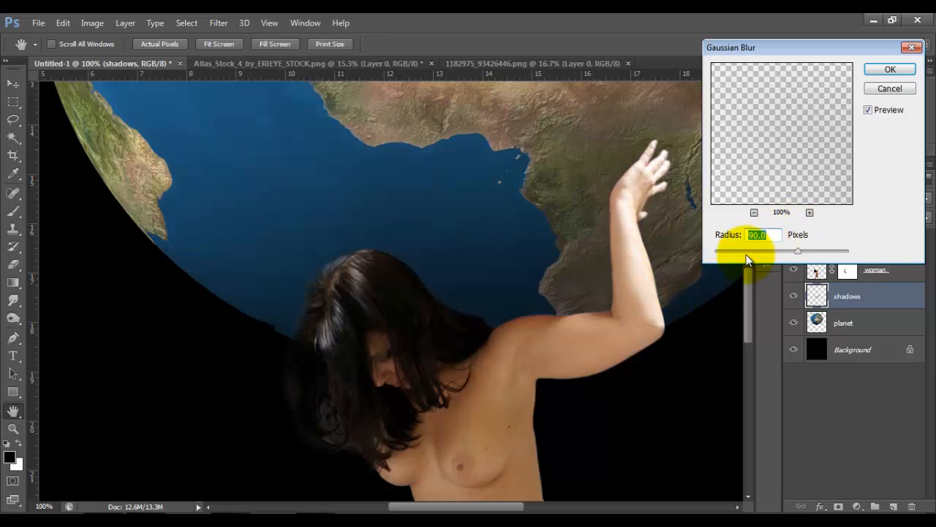
{"action": "left_click", "coordinate": [746, 252]}
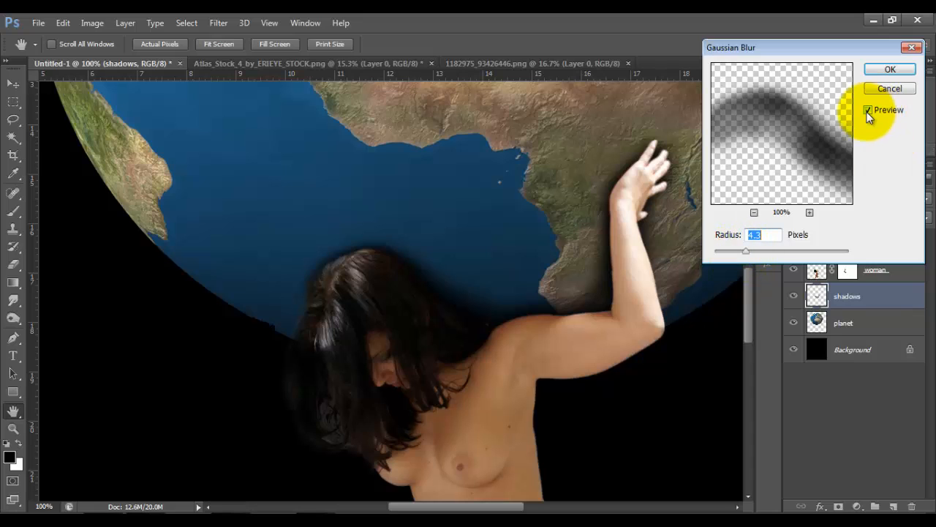
{"action": "left_click", "coordinate": [755, 251]}
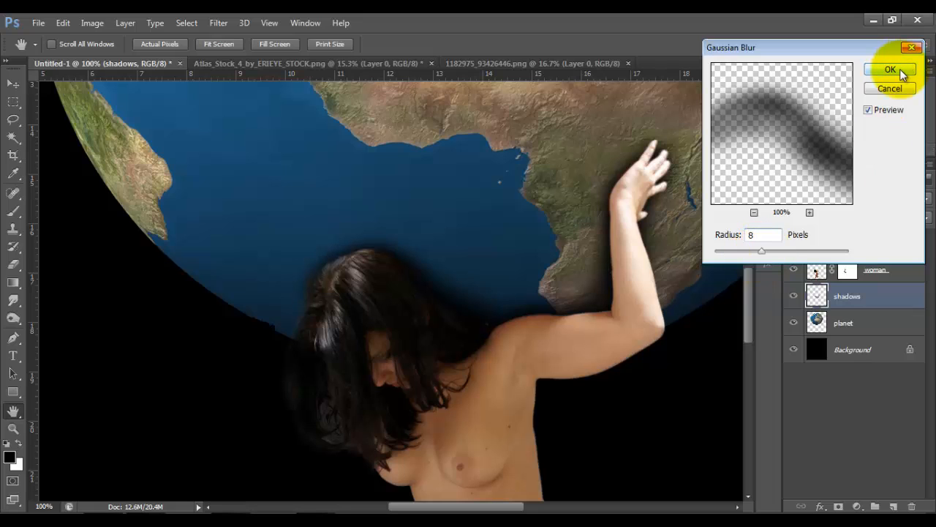
{"action": "left_click_drag", "start_coordinate": [763, 252], "coordinate": [772, 254]}
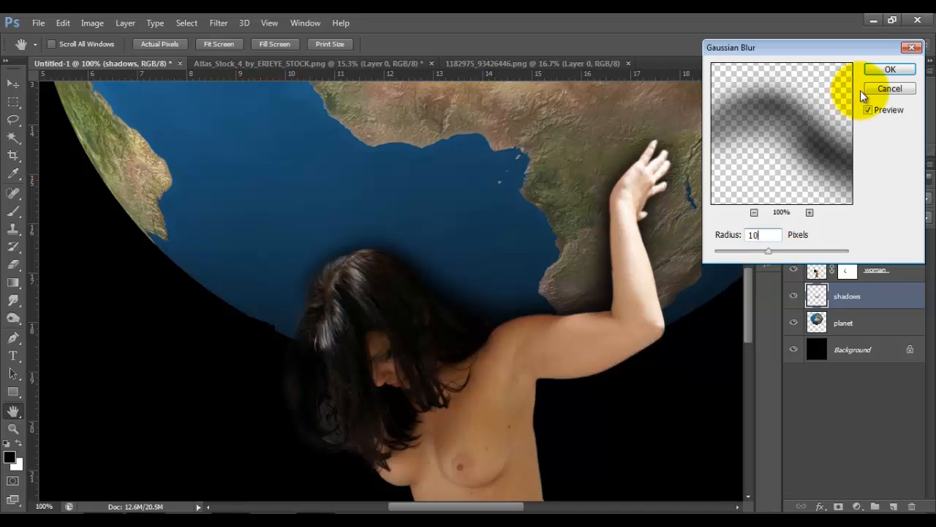
{"action": "left_click", "coordinate": [882, 69]}
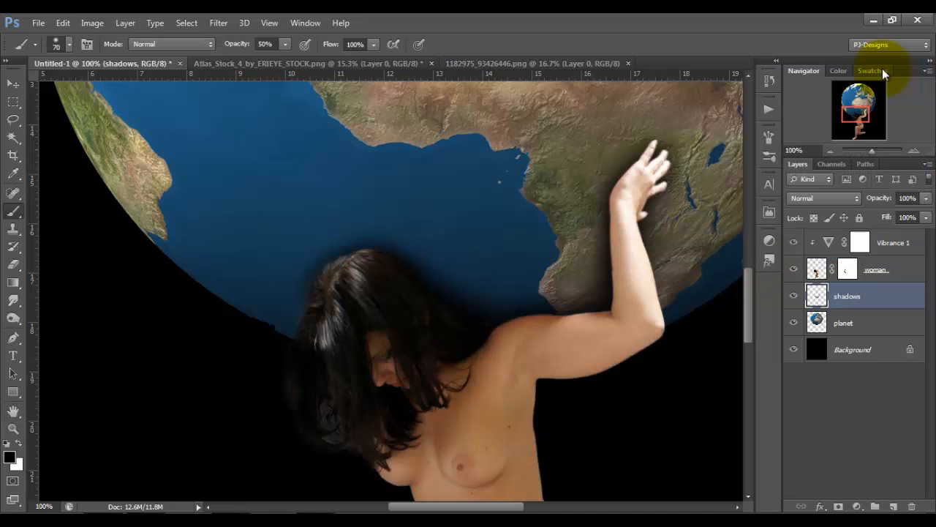
Create a new layer above the Vibrance adjustment and name it "clouds".
{"action": "key", "text": "ctrl+0"}
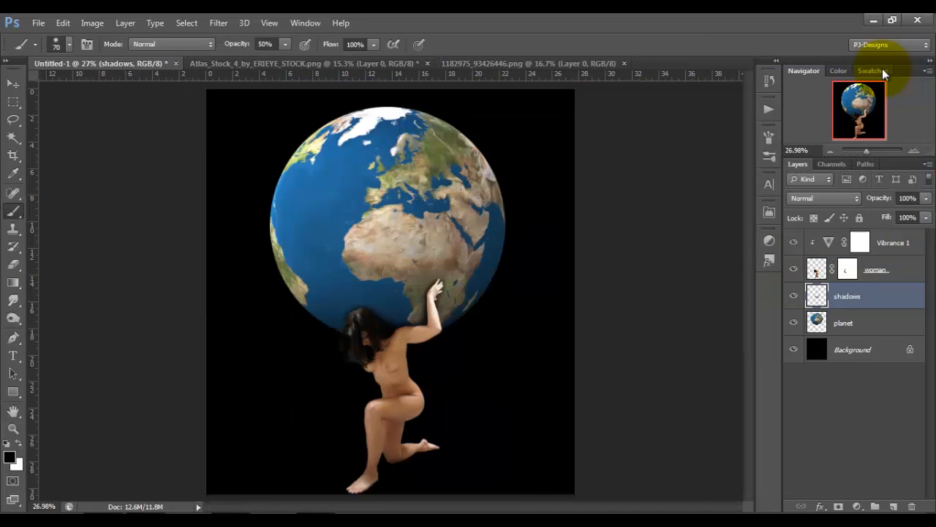
{"action": "left_click", "coordinate": [897, 249]}
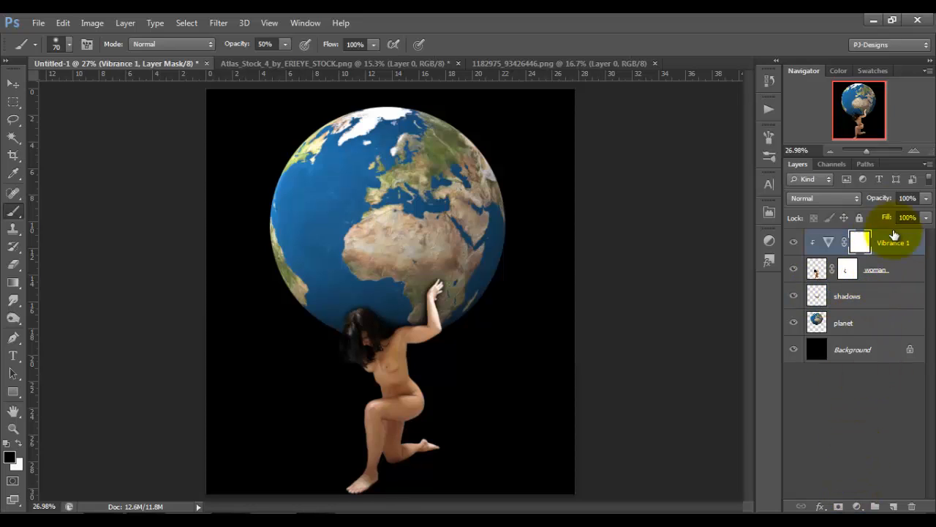
{"action": "left_click", "coordinate": [893, 507]}
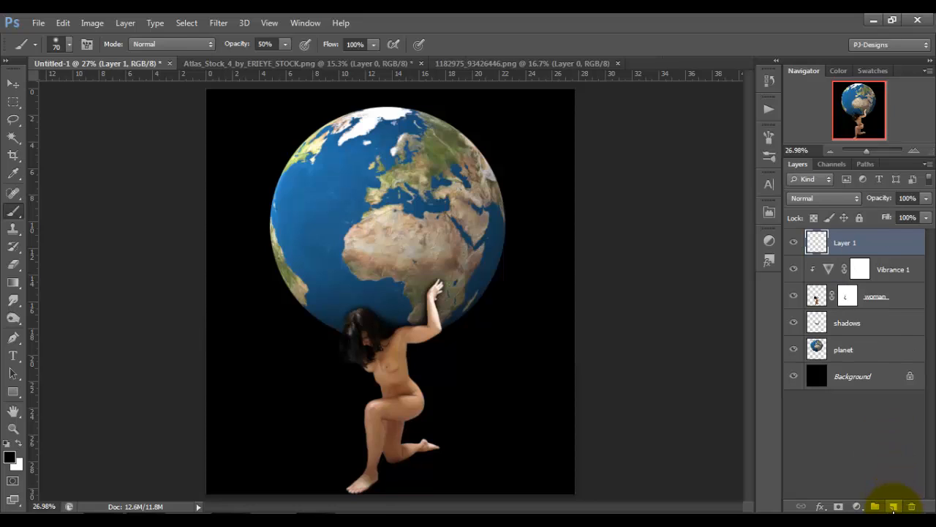
{"action": "double_click", "coordinate": [845, 244]}
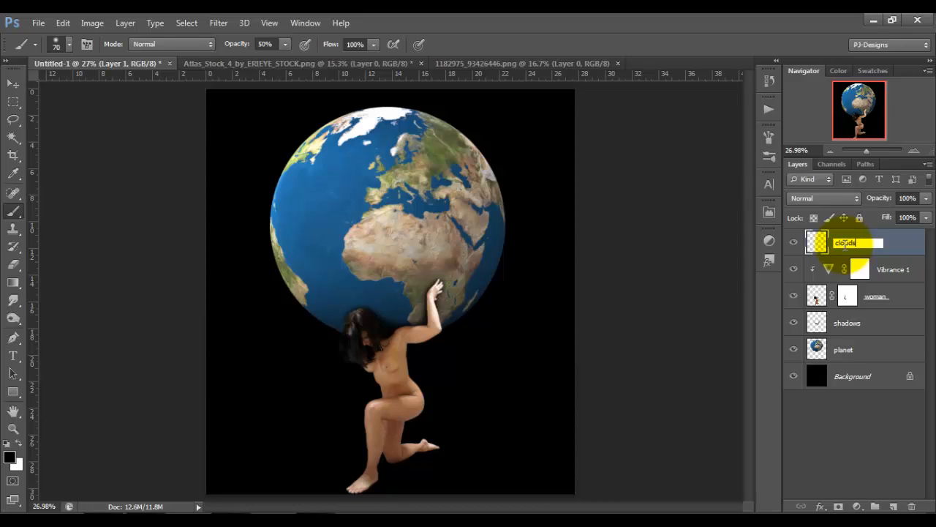
{"action": "key", "text": "Return"}
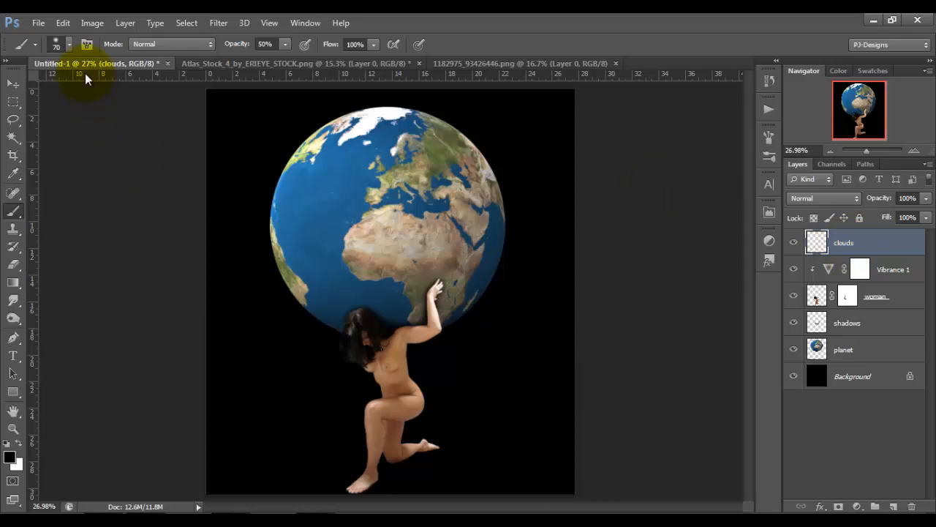
Stamp white clouds across the lower part of the canvas with the 786 cloud brush at 1400 px and 100% opacity.
{"action": "left_click", "coordinate": [68, 45]}
{"action": "mouse_move", "coordinate": [155, 176]}
{"action": "left_mouse_down"}
{"action": "mouse_move", "coordinate": [165, 284]}
{"action": "mouse_move", "coordinate": [158, 440]}
{"action": "left_mouse_up"}
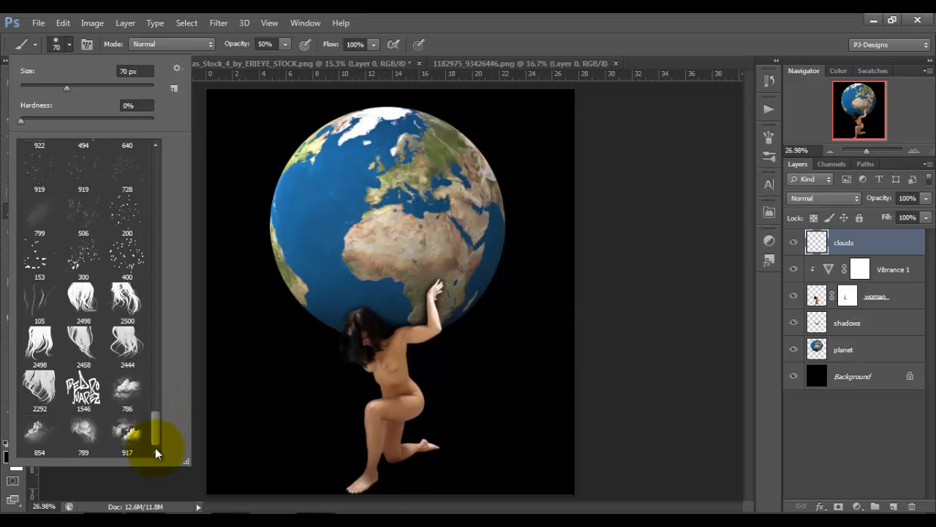
{"action": "left_click", "coordinate": [132, 394]}
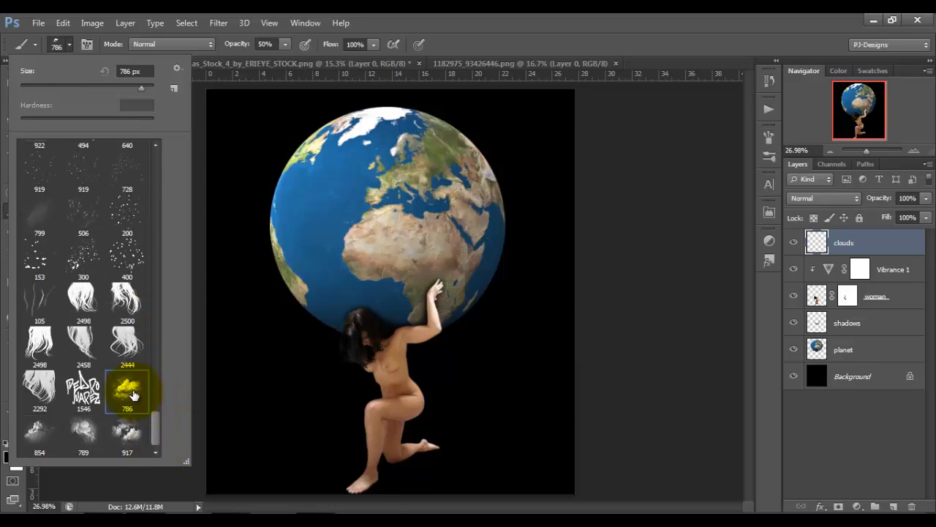
{"action": "left_click", "coordinate": [71, 41]}
{"action": "key", "text": "bracketright"}
{"action": "key", "text": "bracketright"}
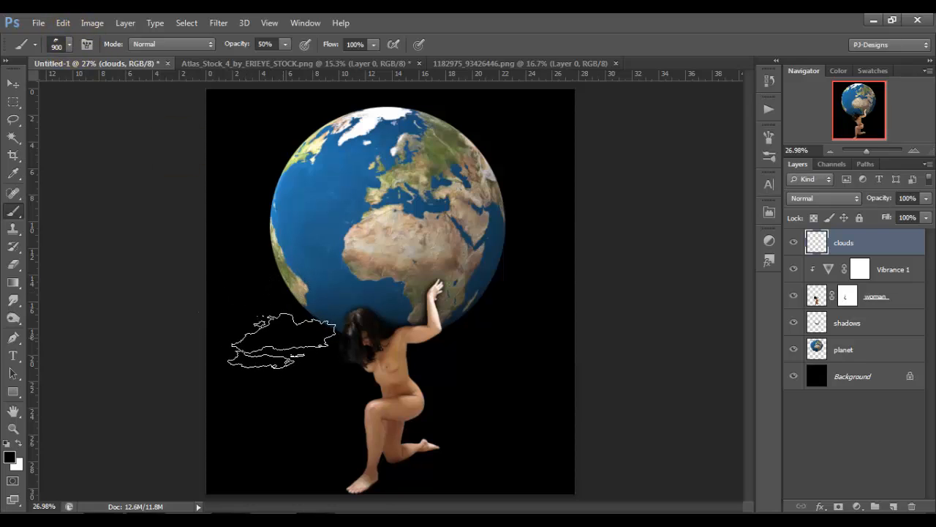
{"action": "key", "text": "bracketright"}
{"action": "key", "text": "bracketright"}
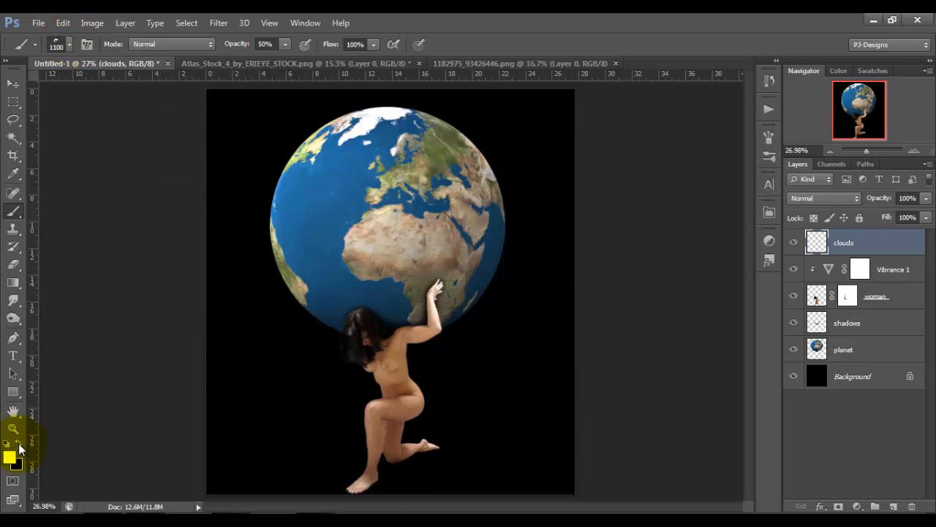
{"action": "key", "text": "bracketright"}
{"action": "key", "text": "bracketright"}
{"action": "key", "text": "bracketright"}
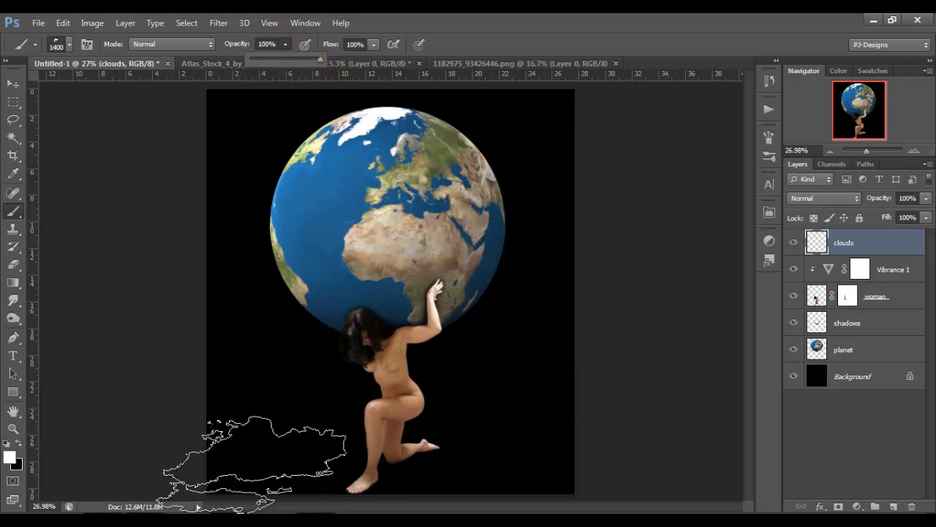
{"action": "left_click", "coordinate": [263, 442]}
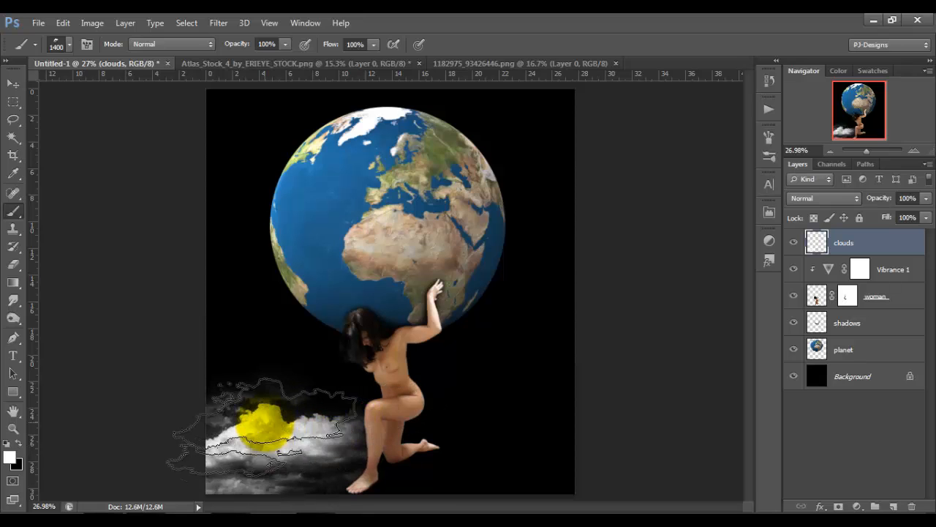
{"action": "left_click", "coordinate": [363, 459]}
{"action": "left_click", "coordinate": [455, 412]}
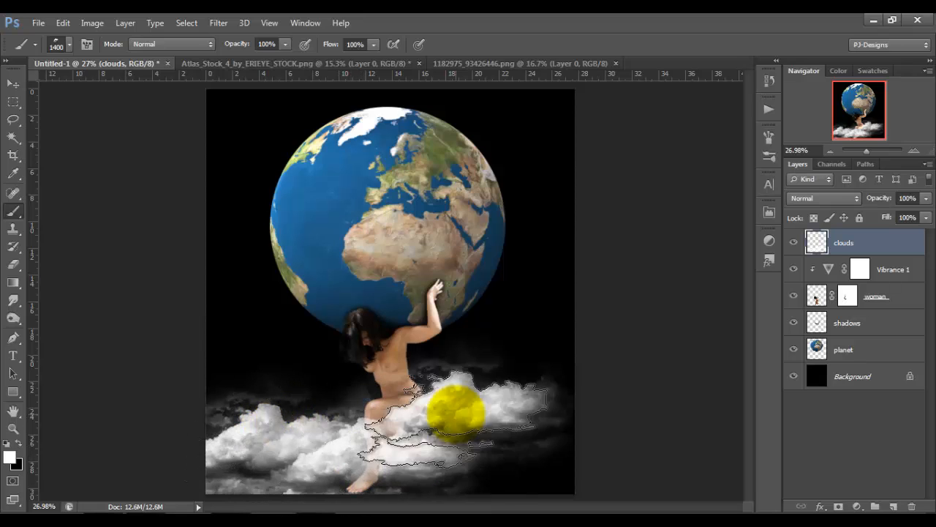
{"action": "left_click", "coordinate": [520, 457]}
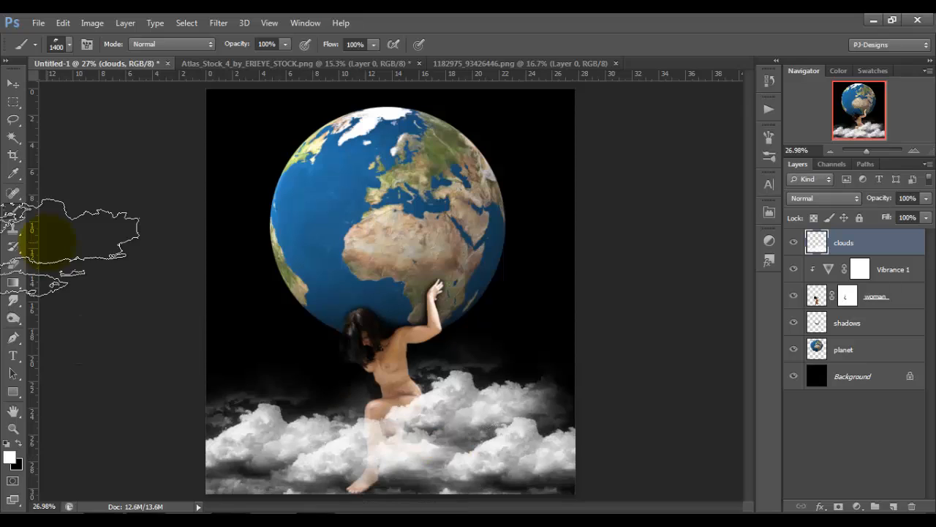
Fill in the cloud bank around the woman's legs and the canvas edges using the 917 cloud brush at 1300 px.
{"action": "left_click", "coordinate": [68, 45]}
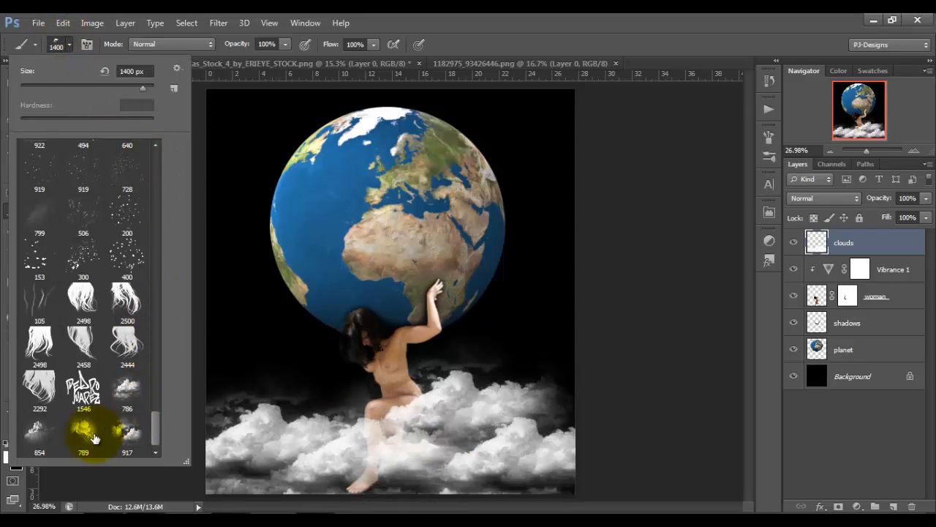
{"action": "left_click", "coordinate": [127, 437]}
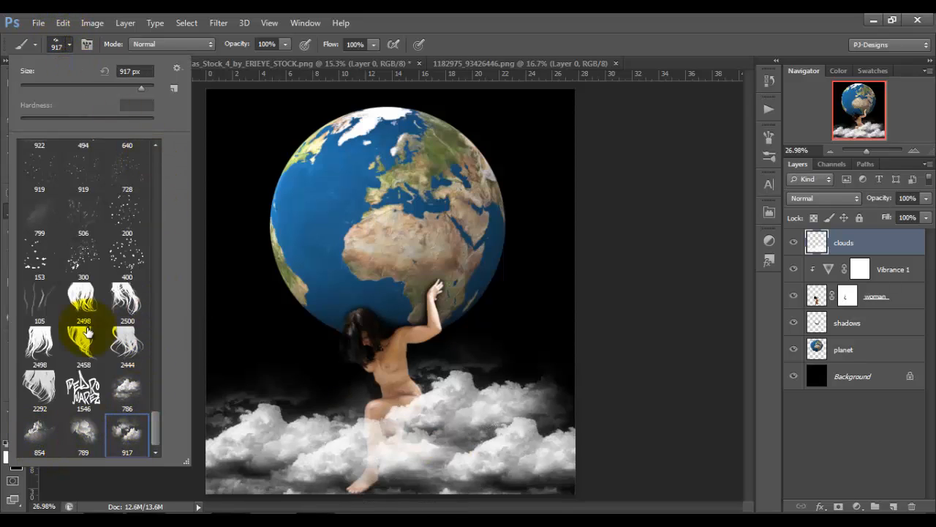
{"action": "left_click", "coordinate": [70, 45]}
{"action": "key", "text": "bracketright"}
{"action": "key", "text": "bracketright"}
{"action": "key", "text": "bracketright"}
{"action": "key", "text": "bracketright"}
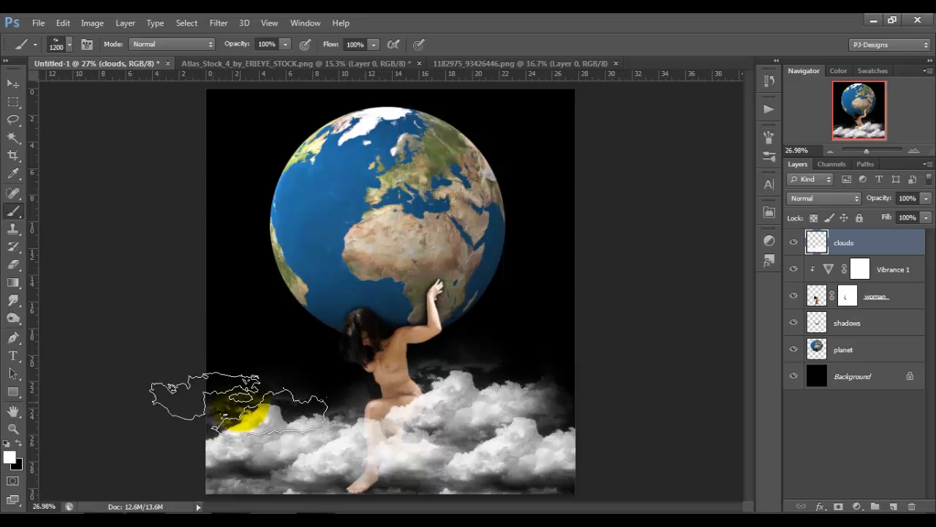
{"action": "left_click", "coordinate": [238, 401]}
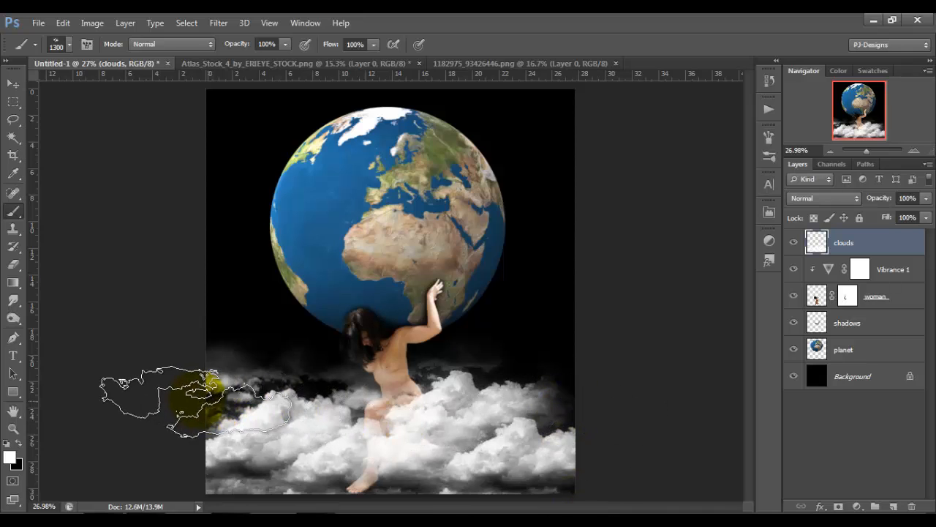
{"action": "mouse_move", "coordinate": [380, 430]}
{"action": "left_mouse_down"}
{"action": "mouse_move", "coordinate": [394, 489]}
{"action": "mouse_move", "coordinate": [408, 482]}
{"action": "mouse_move", "coordinate": [493, 490]}
{"action": "mouse_move", "coordinate": [462, 486]}
{"action": "left_mouse_up"}
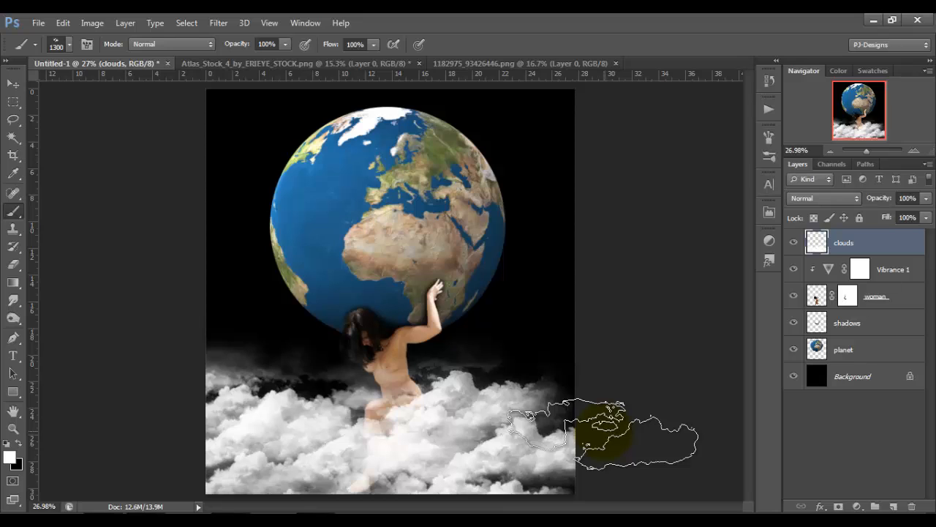
{"action": "left_click", "coordinate": [597, 384]}
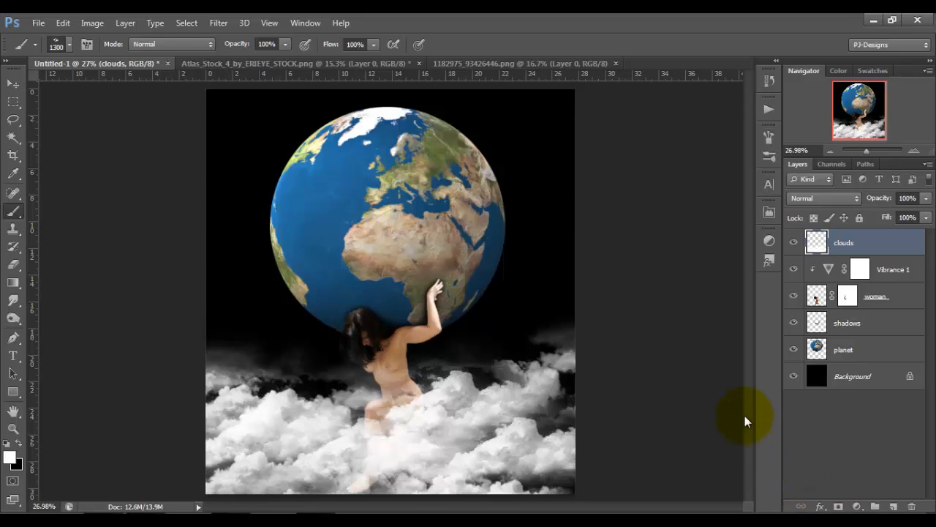
Place the Chain_1_by_macro_photo image from the tutorial folder into the composite and move it to the canvas's lower-right corner.
{"action": "left_click", "coordinate": [21, 79]}
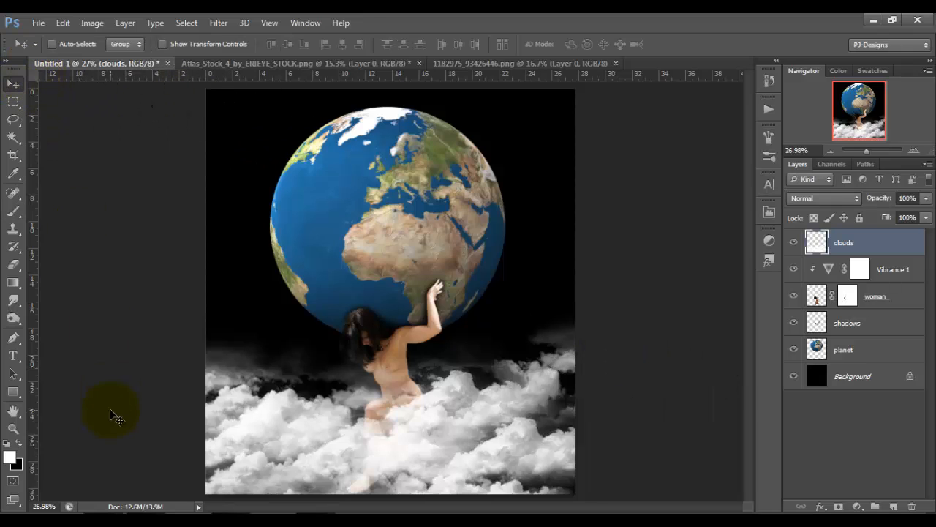
{"action": "left_click", "coordinate": [158, 521]}
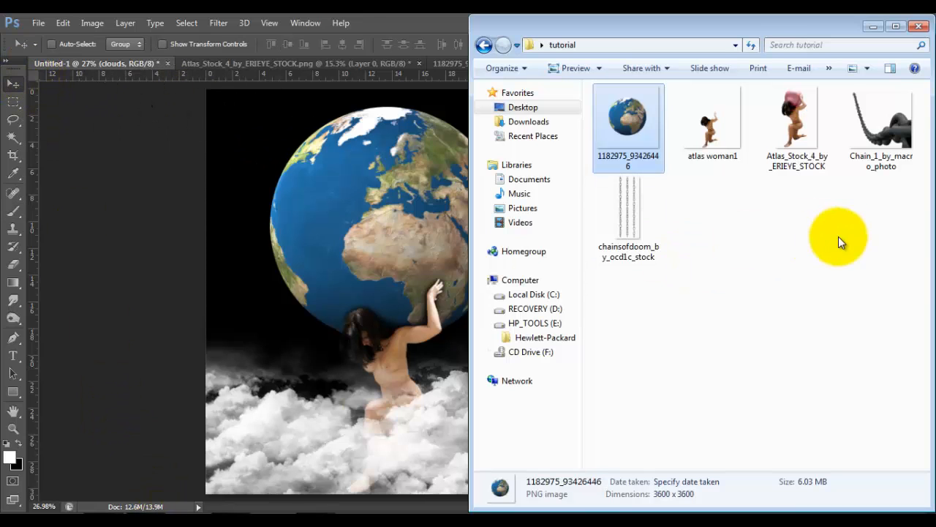
{"action": "left_click", "coordinate": [902, 104]}
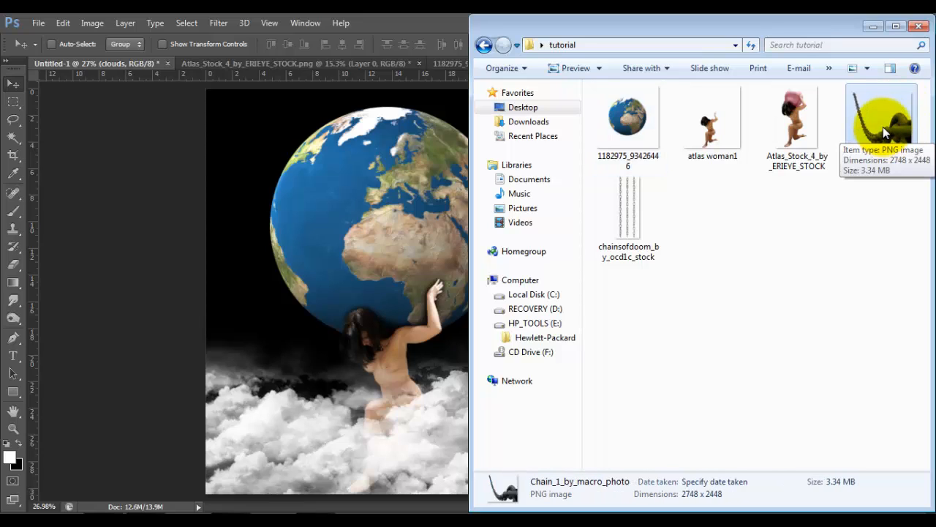
{"action": "left_click_drag", "start_coordinate": [883, 127], "coordinate": [414, 324]}
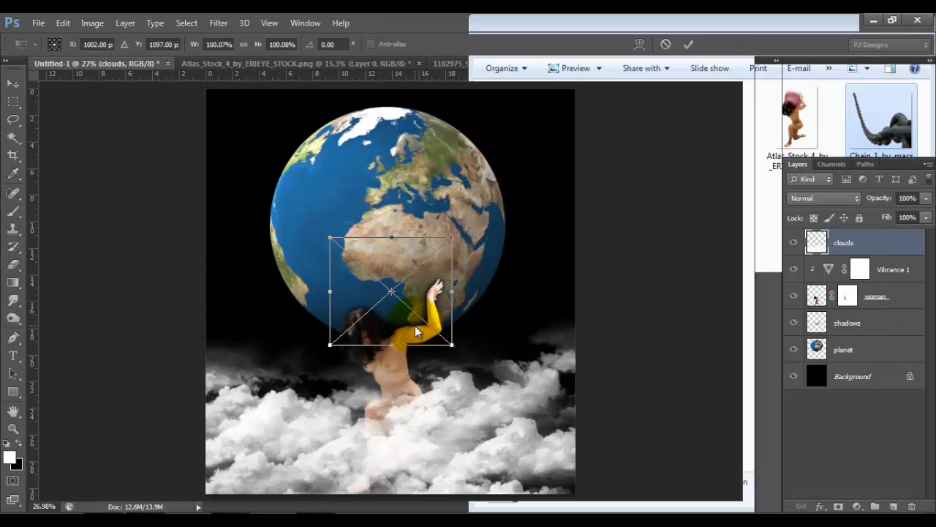
{"action": "left_click_drag", "start_coordinate": [420, 302], "coordinate": [544, 455]}
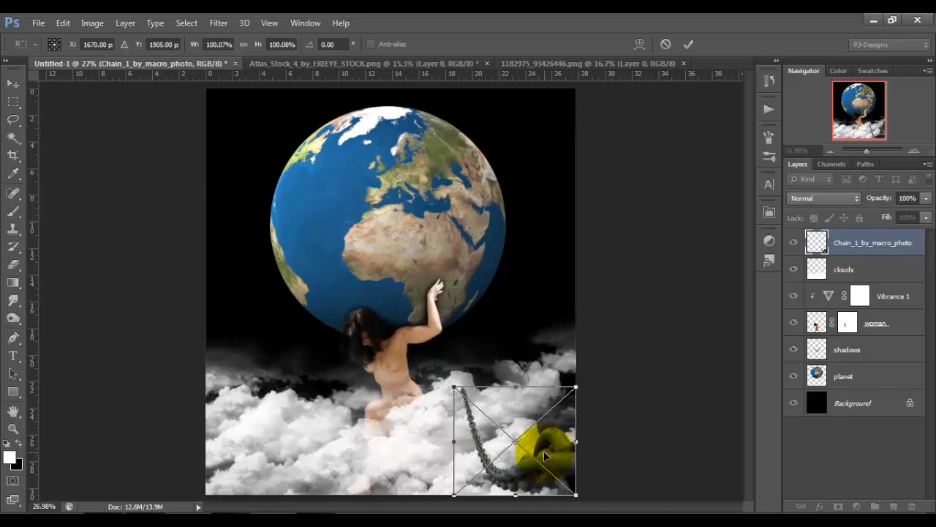
Scale the placed chain proportionally to about 165%, positioning its thin end at the woman's neck and its large links in the canvas's lower-right corner.
{"action": "key", "text": "ctrl+plus"}
{"action": "key", "text": "ctrl+plus"}
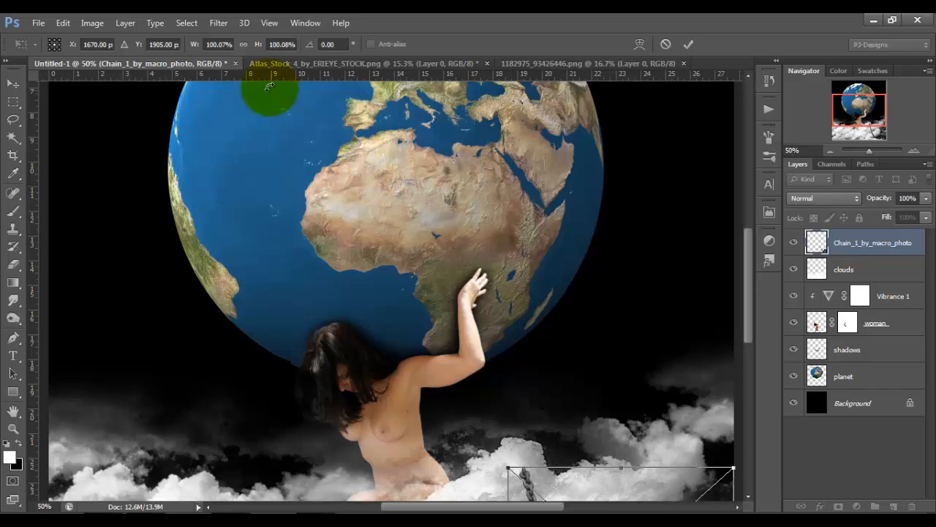
{"action": "left_click", "coordinate": [243, 44]}
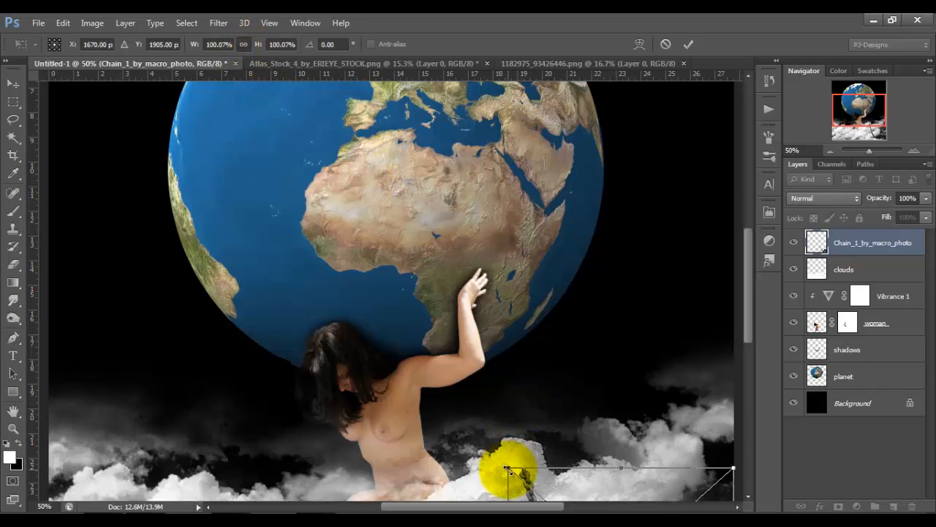
{"action": "left_click_drag", "start_coordinate": [508, 465], "coordinate": [377, 374]}
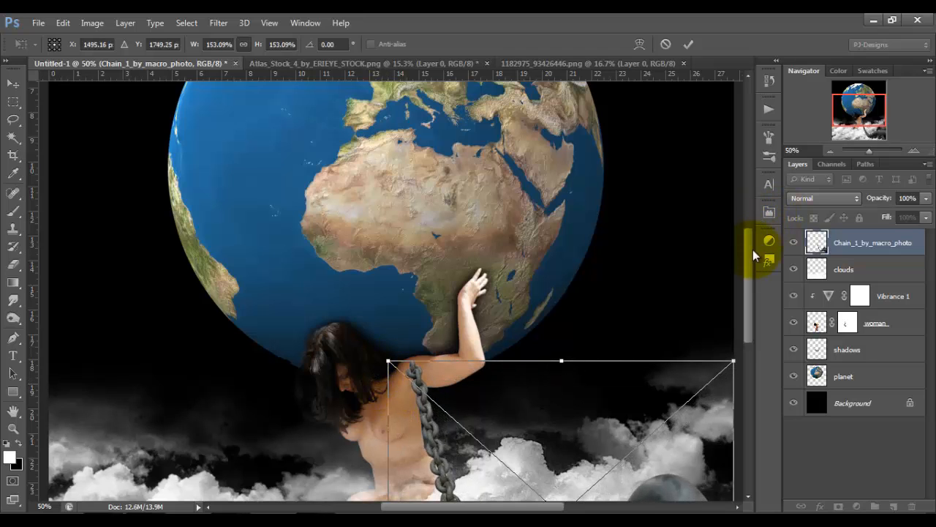
{"action": "left_click_drag", "start_coordinate": [753, 250], "coordinate": [752, 303]}
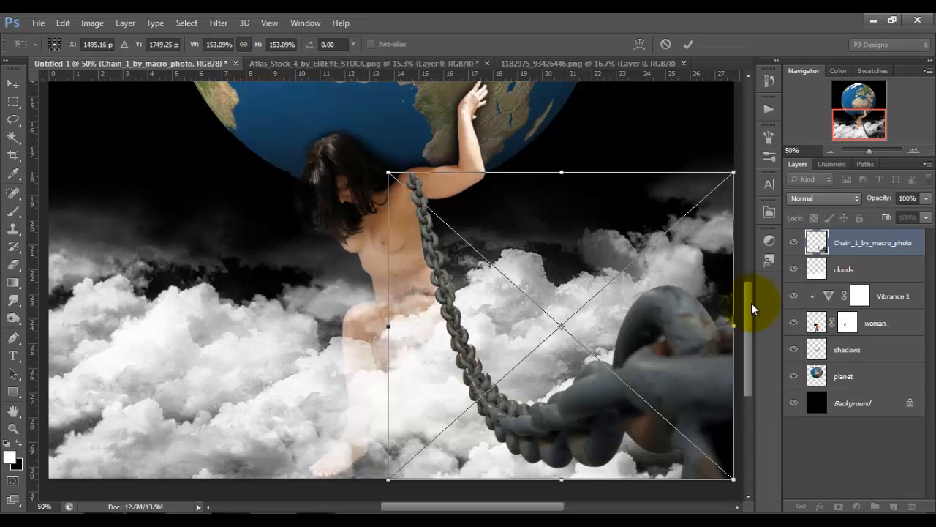
{"action": "left_click_drag", "start_coordinate": [388, 175], "coordinate": [365, 152]}
{"action": "left_click_drag", "start_coordinate": [506, 203], "coordinate": [501, 224]}
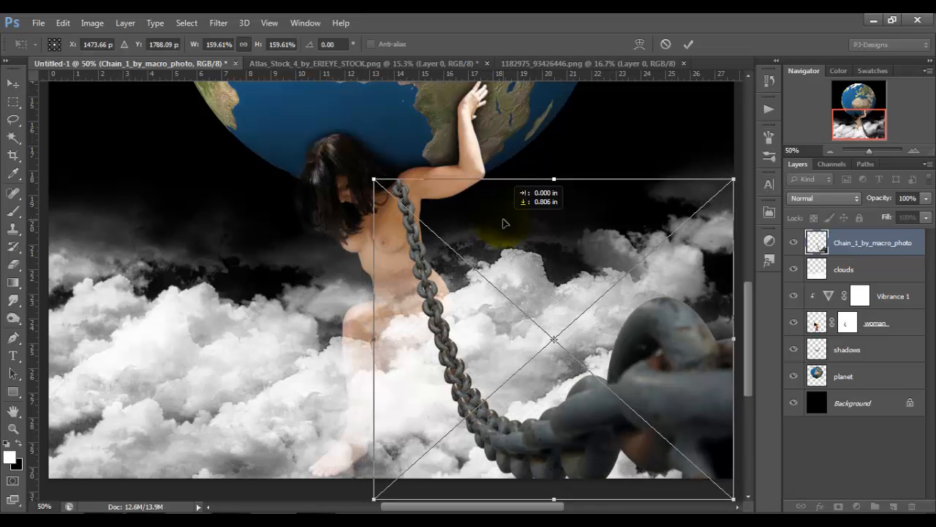
{"action": "left_click_drag", "start_coordinate": [372, 179], "coordinate": [354, 175]}
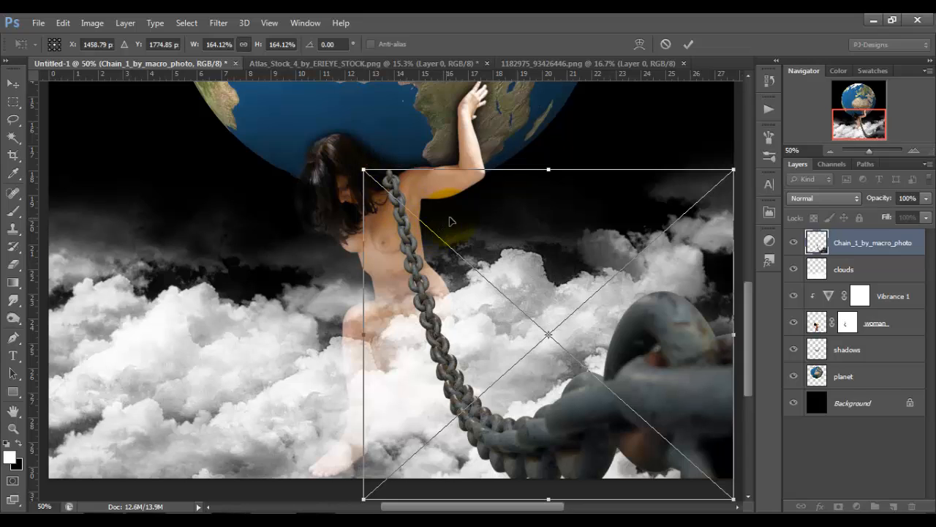
{"action": "left_click_drag", "start_coordinate": [451, 220], "coordinate": [452, 230]}
{"action": "left_click_drag", "start_coordinate": [359, 172], "coordinate": [358, 173]}
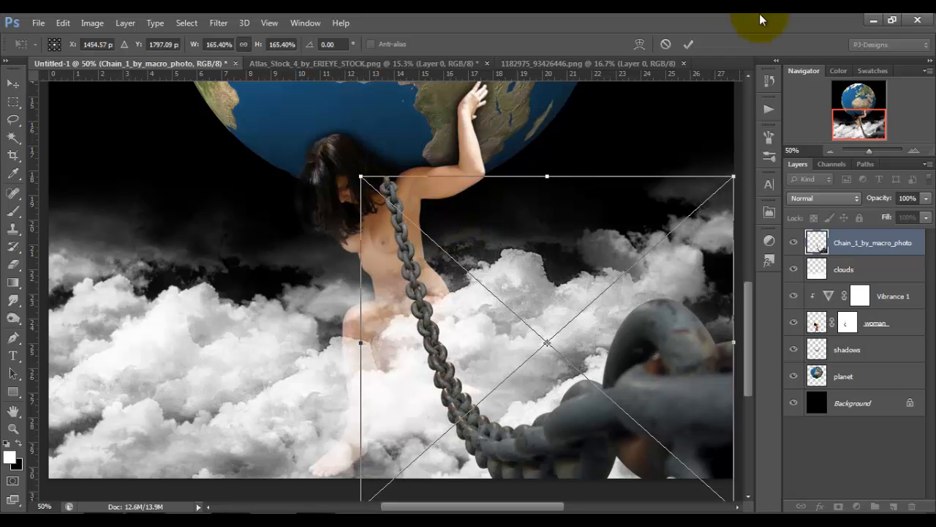
{"action": "left_click", "coordinate": [686, 46]}
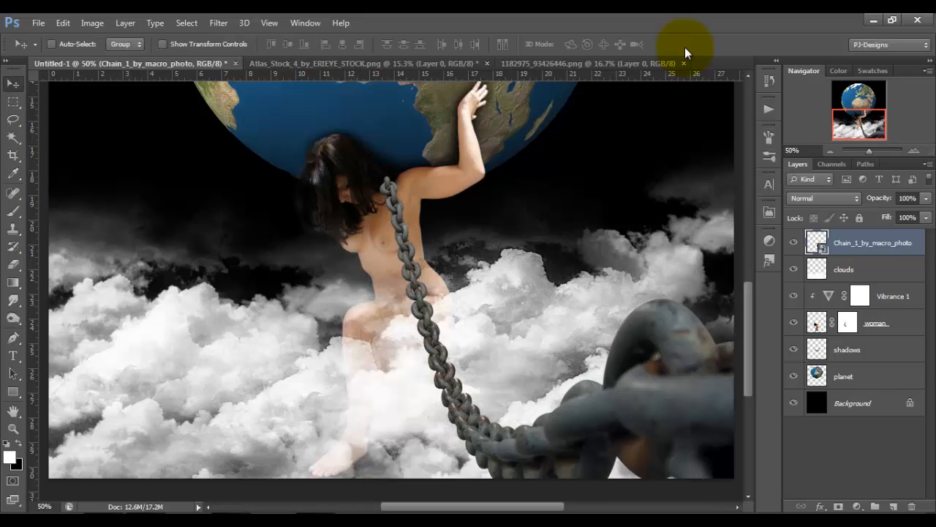
Rename the Chain_1_by_macro_photo layer as "right chain".
{"action": "double_click", "coordinate": [883, 244]}
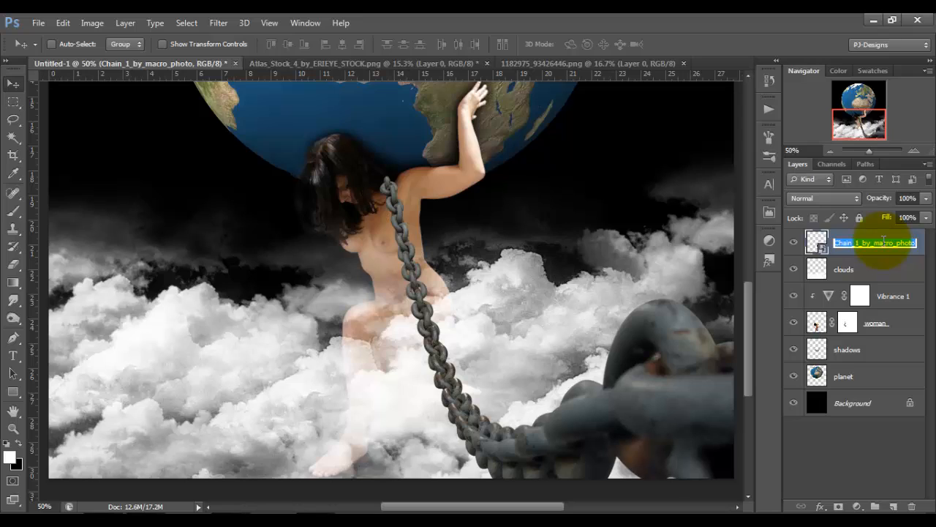
{"action": "type", "text": "rigy"}
{"action": "key", "text": "BackSpace"}
{"action": "type", "text": "ht chain"}
{"action": "key", "text": "Return"}
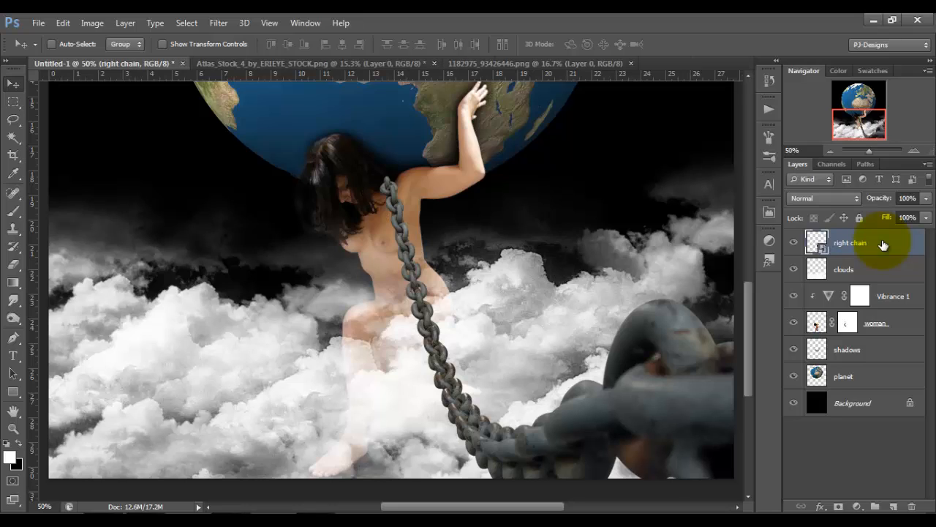
Duplicate the right chain layer and name the copy "keft chain".
{"action": "key", "text": "ctrl+j"}
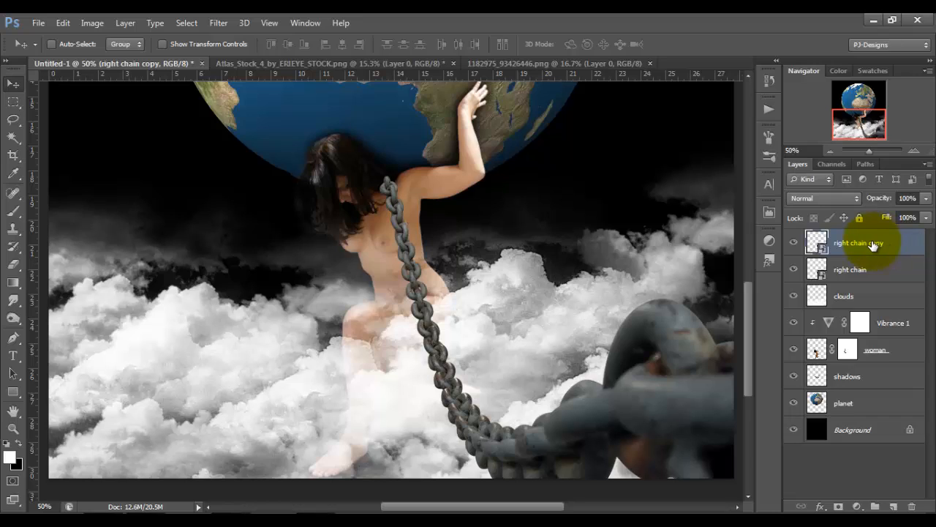
{"action": "double_click", "coordinate": [871, 243]}
{"action": "type", "text": "keft chain"}
{"action": "key", "text": "Return"}
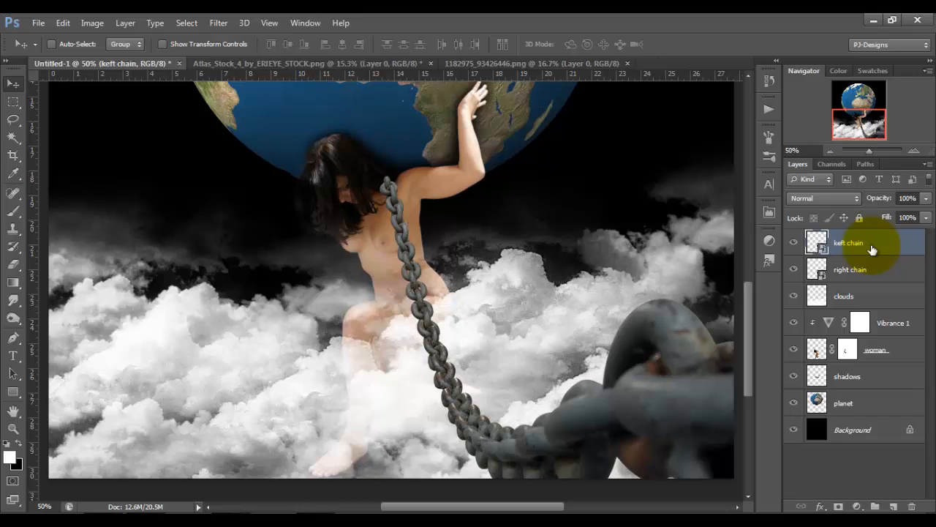
Flip the keft chain copy horizontally and move it to the canvas's lower-left side, centred at X 512.50 px, Y 1800 px, mirroring the right chain.
{"action": "key", "text": "ctrl+y"}
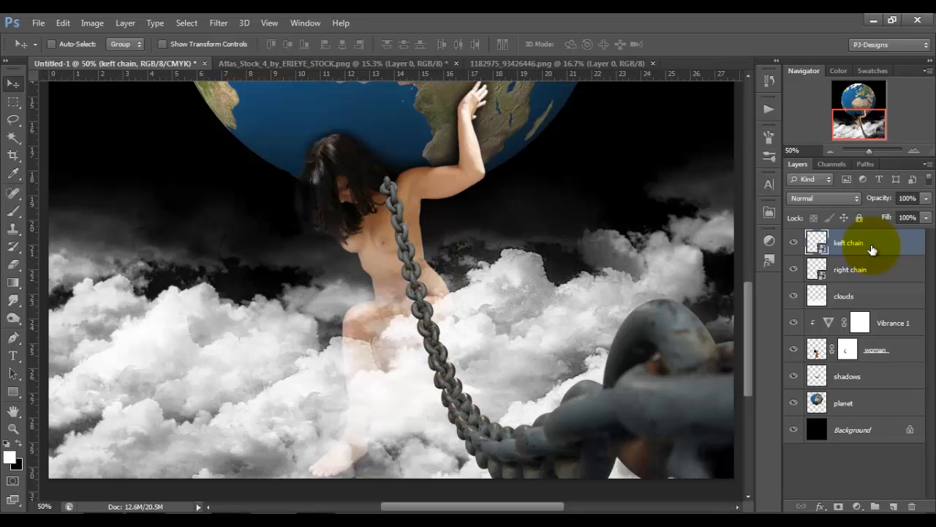
{"action": "key", "text": "ctrl+y"}
{"action": "key", "text": "ctrl+t"}
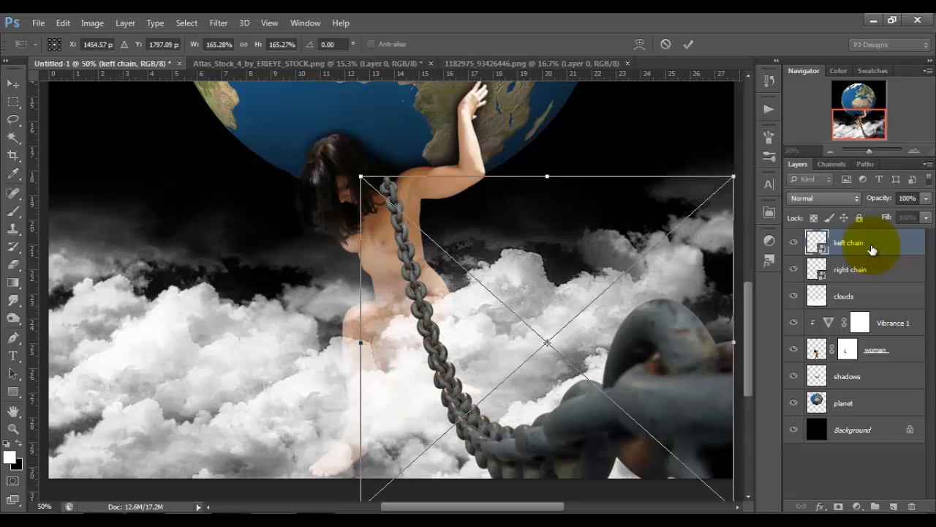
{"action": "key", "text": "ctrl+minus"}
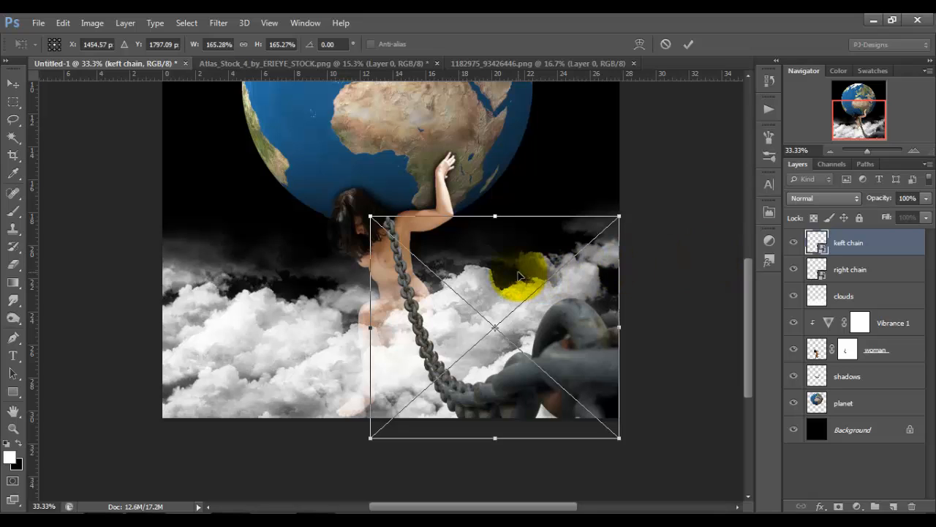
{"action": "right_click", "coordinate": [518, 274]}
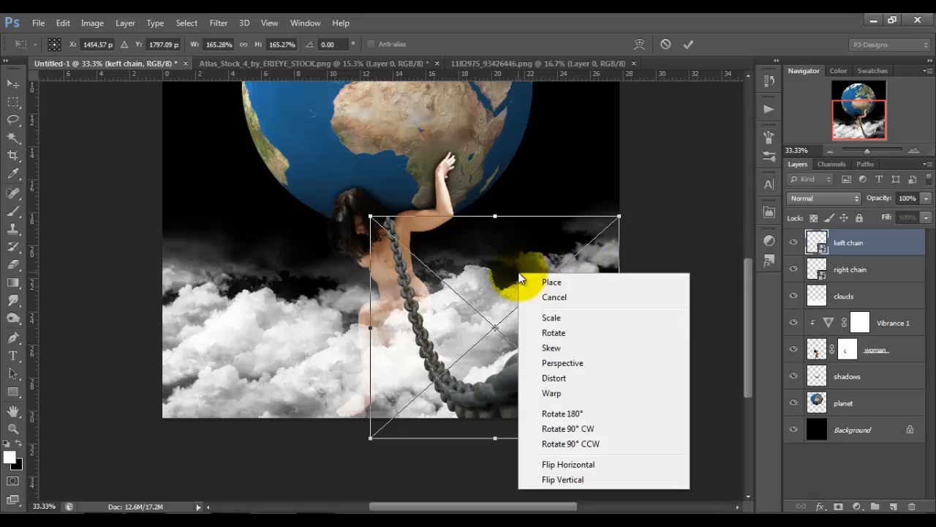
{"action": "left_click", "coordinate": [558, 465]}
{"action": "left_click_drag", "start_coordinate": [528, 346], "coordinate": [351, 348]}
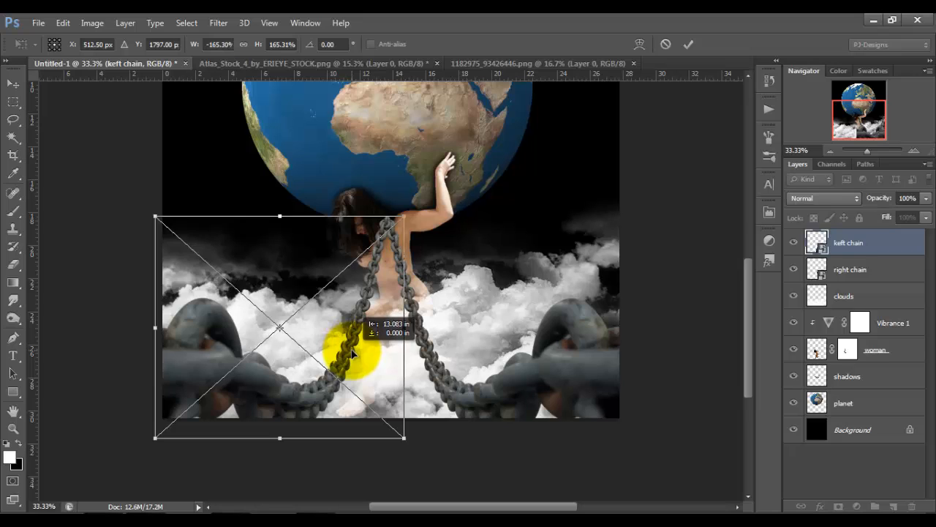
{"action": "key", "text": "Down"}
{"action": "key", "text": "Down"}
{"action": "key", "text": "Down"}
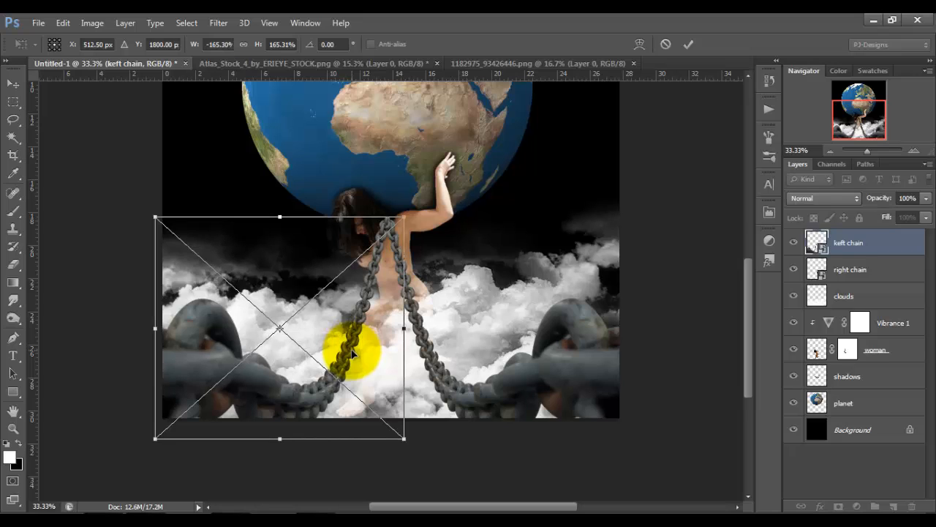
{"action": "left_click", "coordinate": [689, 44]}
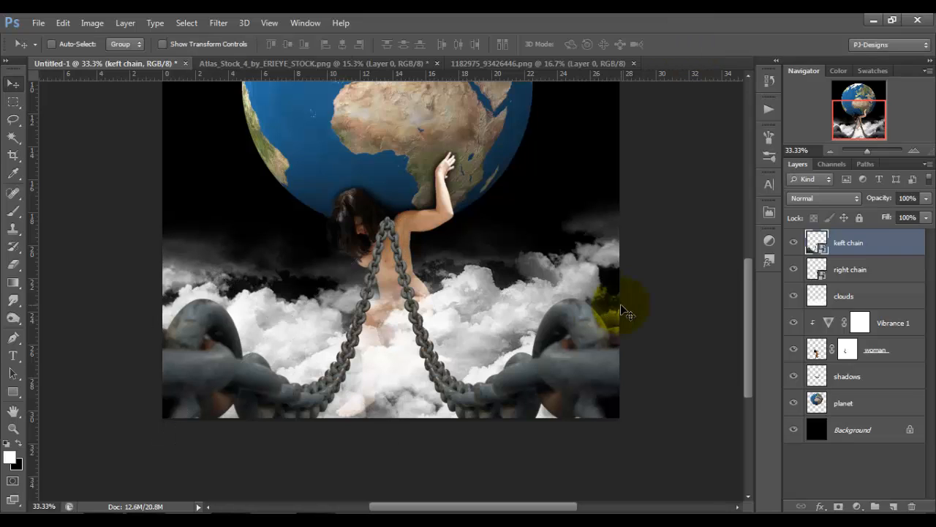
Create a new layer below the right chain and fill the chain's outline on it with black.
{"action": "left_click", "coordinate": [858, 271]}
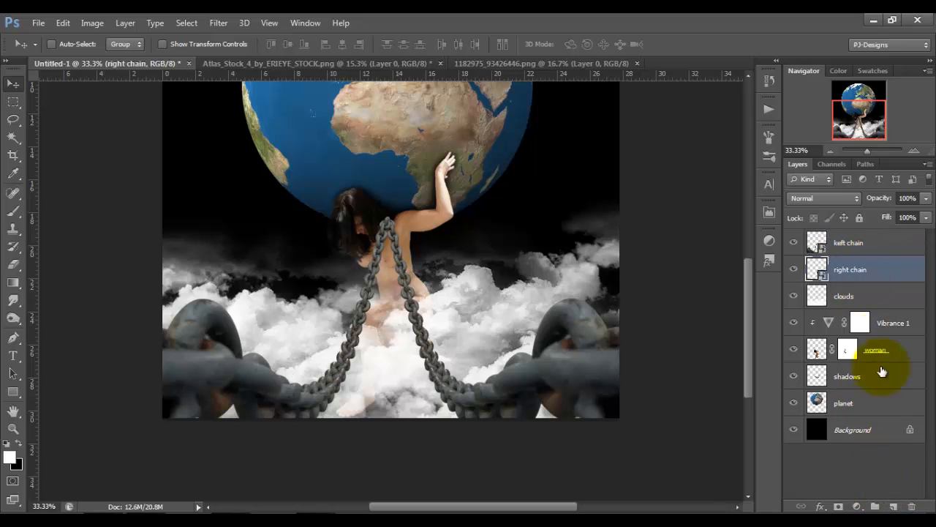
{"action": "left_click", "coordinate": [894, 506]}
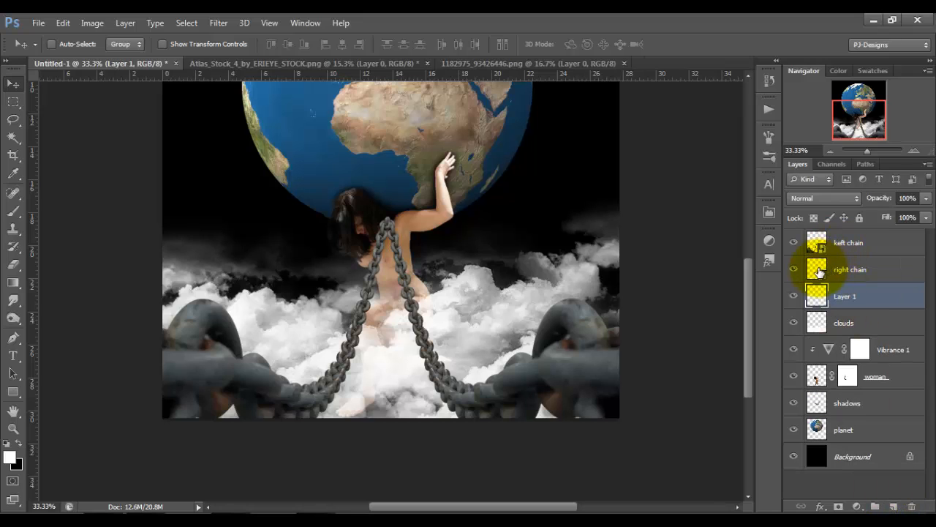
{"action": "left_click_drag", "start_coordinate": [819, 271], "coordinate": [822, 275]}
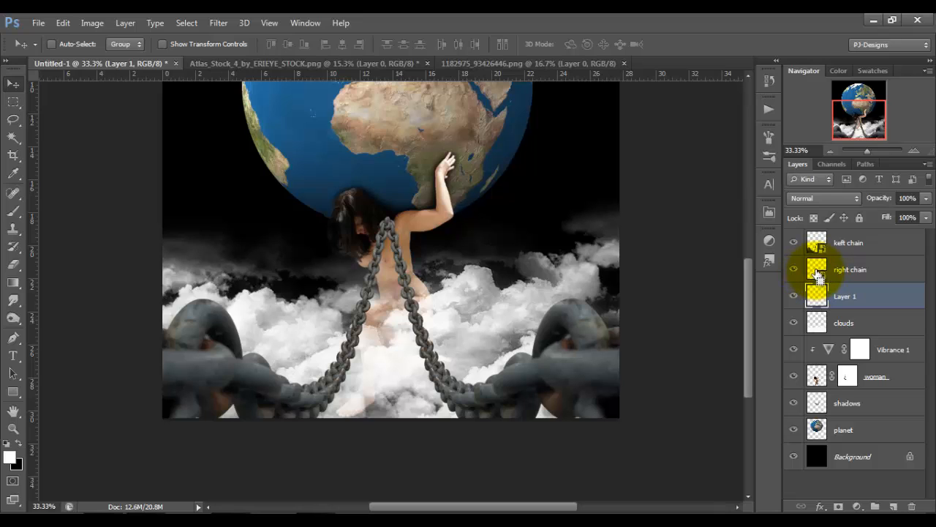
{"action": "left_click", "coordinate": [818, 273], "text": "ctrl"}
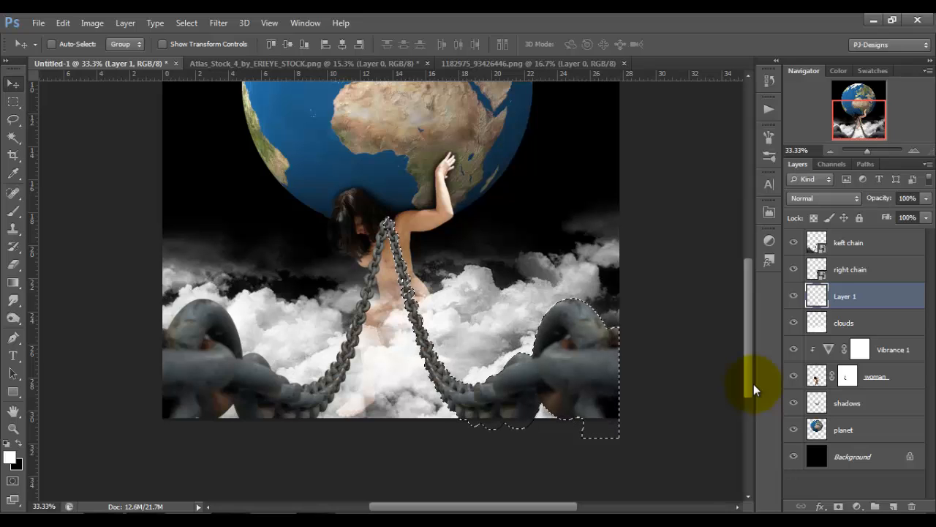
{"action": "left_click", "coordinate": [6, 443]}
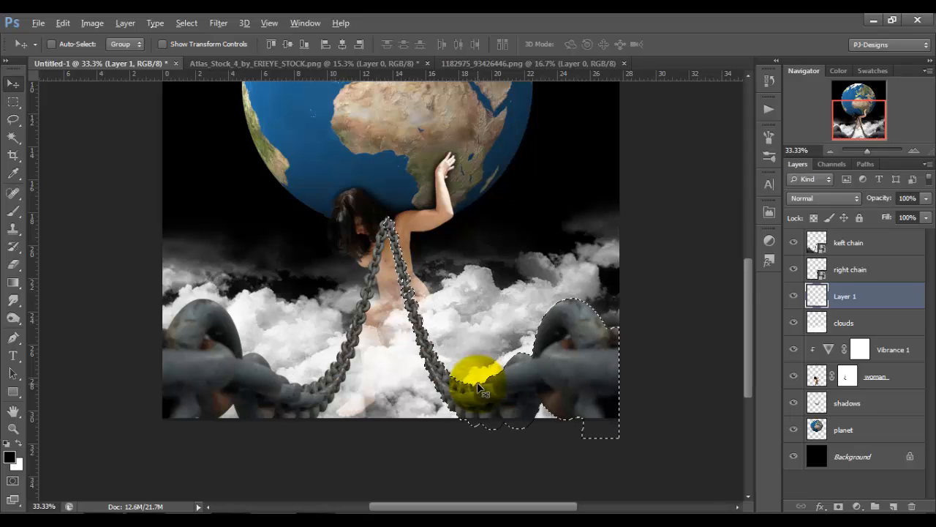
{"action": "key", "text": "alt+BackSpace"}
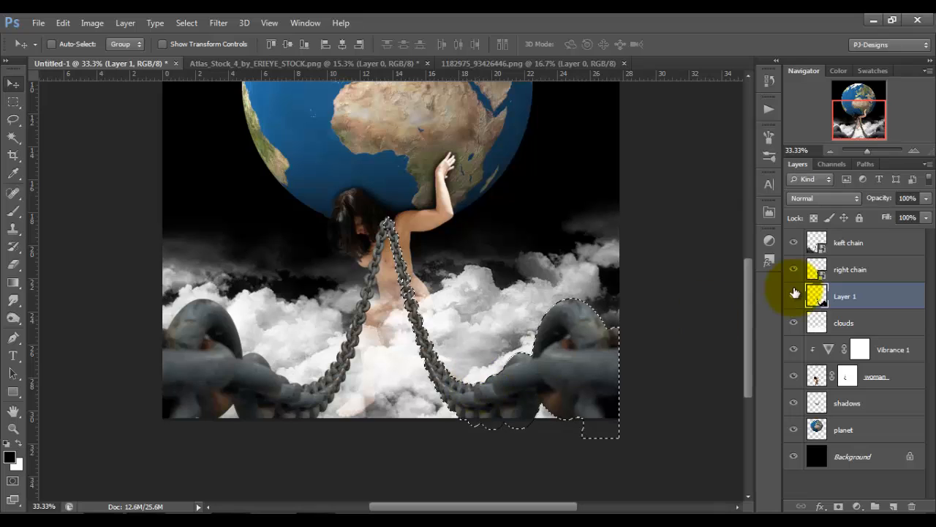
{"action": "key", "text": "ctrl+d"}
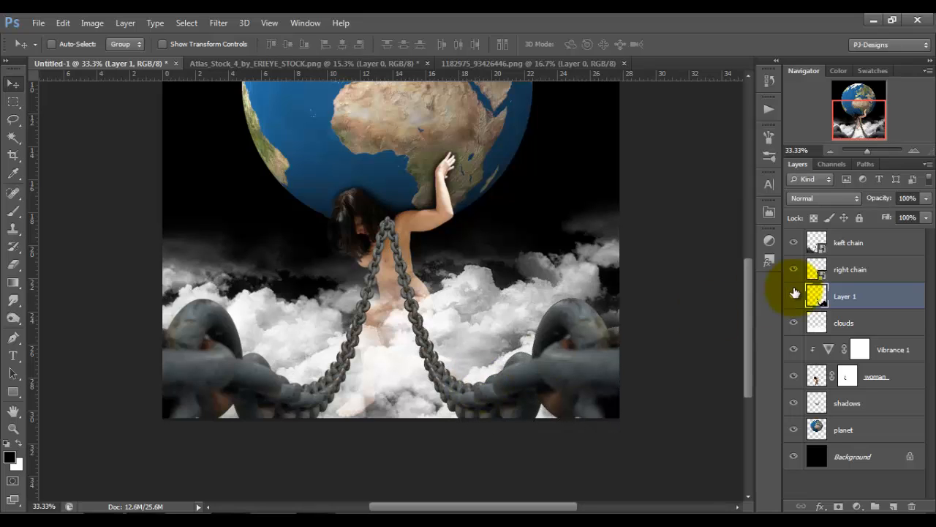
Warp the black chain silhouette on Layer 1 down and left of the right chain so it falls across the body and clouds as a shadow.
{"action": "key", "text": "ctrl+y"}
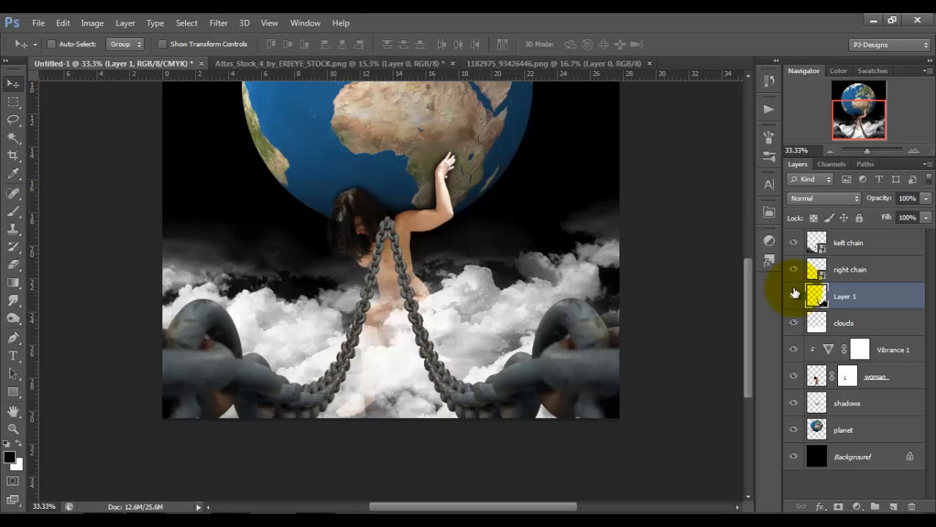
{"action": "key", "text": "ctrl+y"}
{"action": "key", "text": "ctrl+t"}
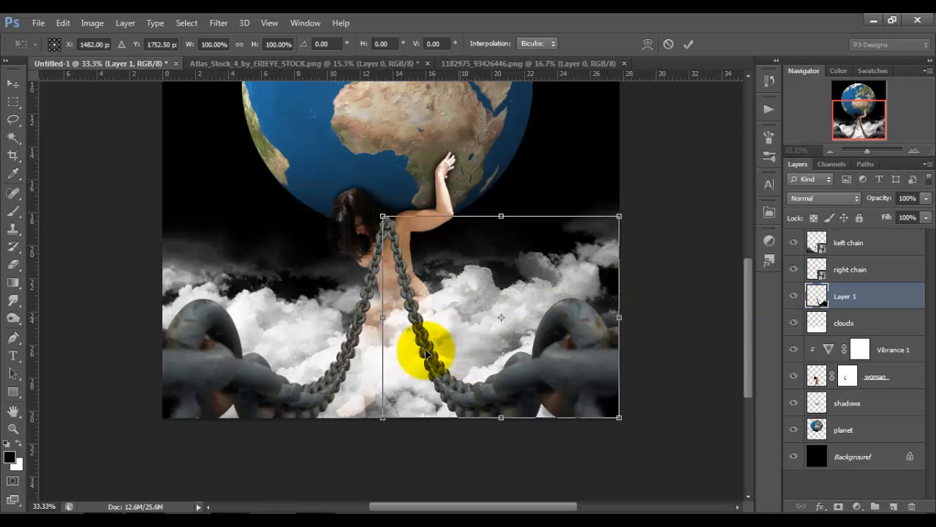
{"action": "right_click", "coordinate": [457, 296]}
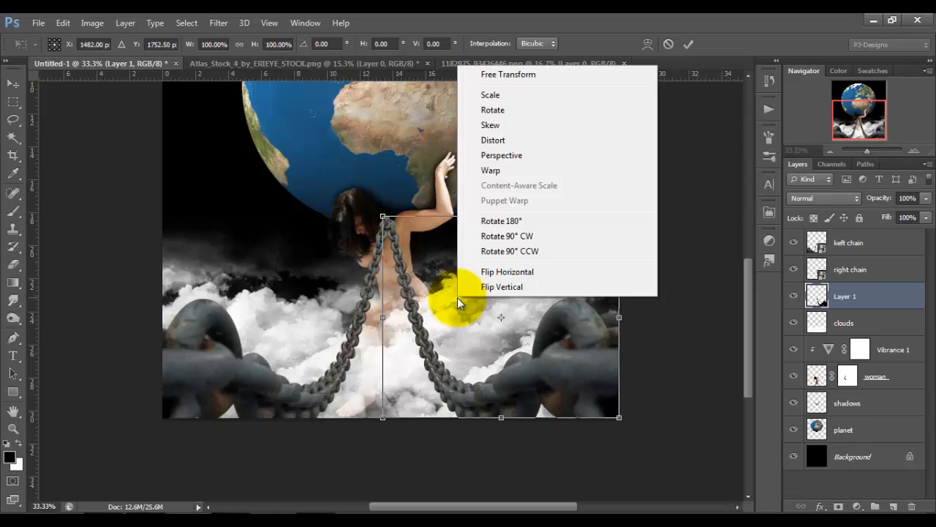
{"action": "left_click", "coordinate": [505, 170]}
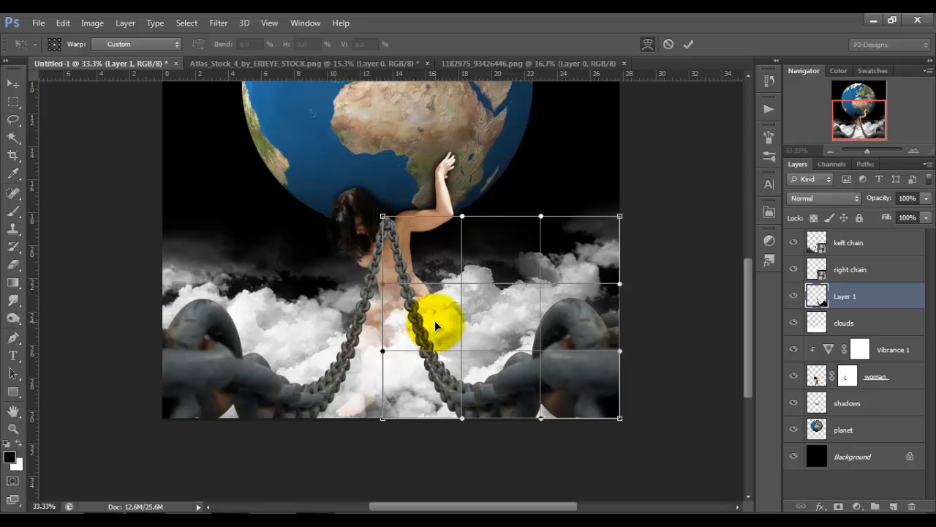
{"action": "mouse_move", "coordinate": [432, 326]}
{"action": "left_mouse_down"}
{"action": "mouse_move", "coordinate": [416, 348]}
{"action": "mouse_move", "coordinate": [417, 337]}
{"action": "left_mouse_up"}
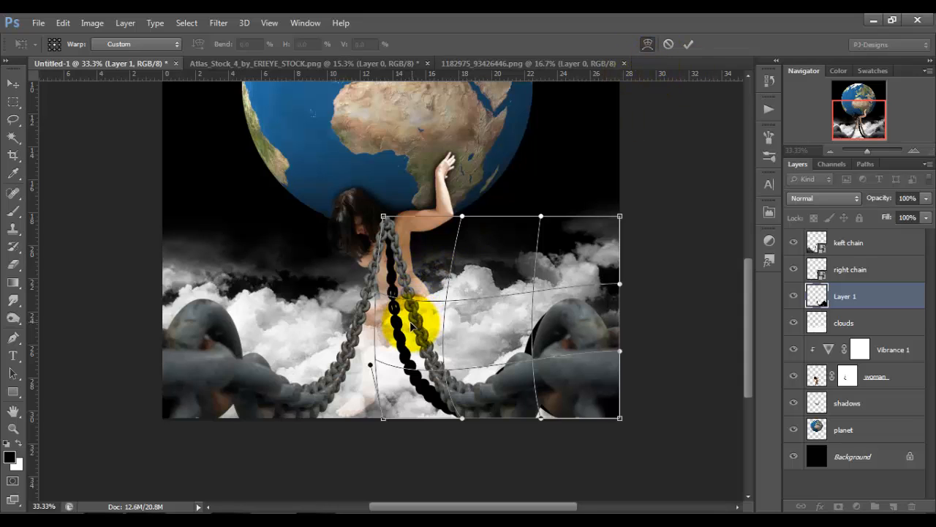
{"action": "left_click_drag", "start_coordinate": [409, 329], "coordinate": [411, 331]}
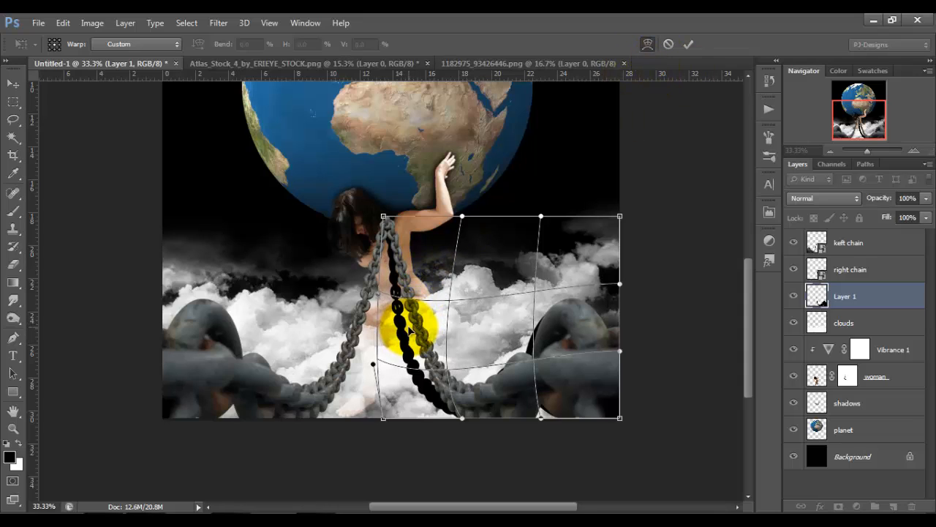
{"action": "left_click", "coordinate": [688, 45]}
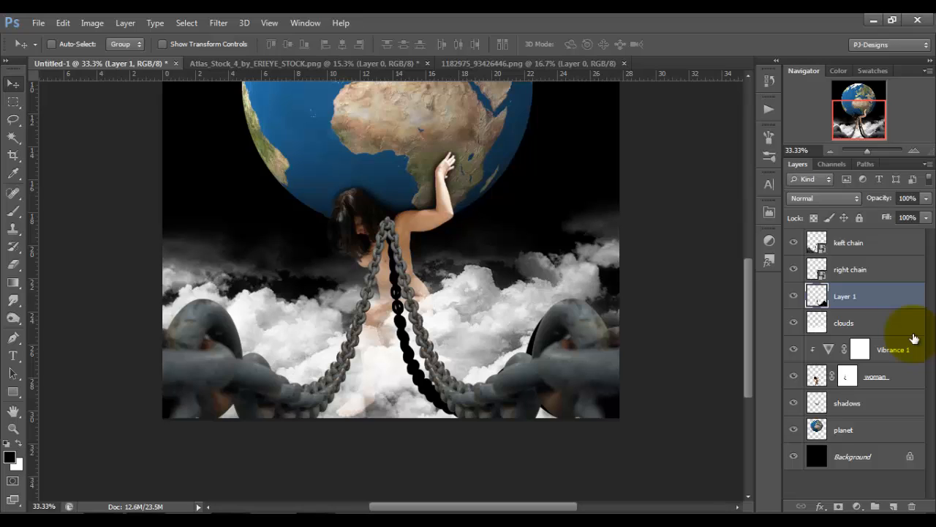
Duplicate the black chain shadow on Layer 1, flip the copy horizontally and move it under the left chain, centred at X 485.50 px, Y 1815.50 px.
{"action": "key", "text": "ctrl+j"}
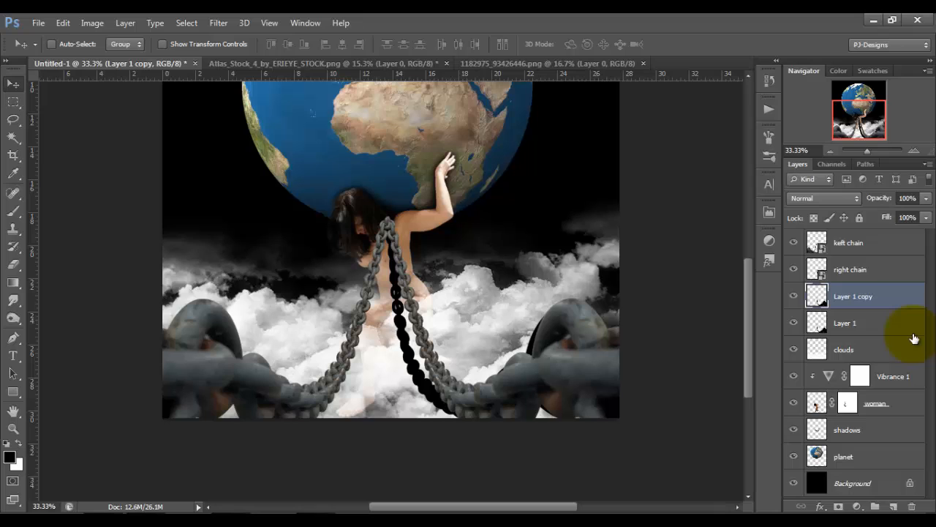
{"action": "key", "text": "ctrl+t"}
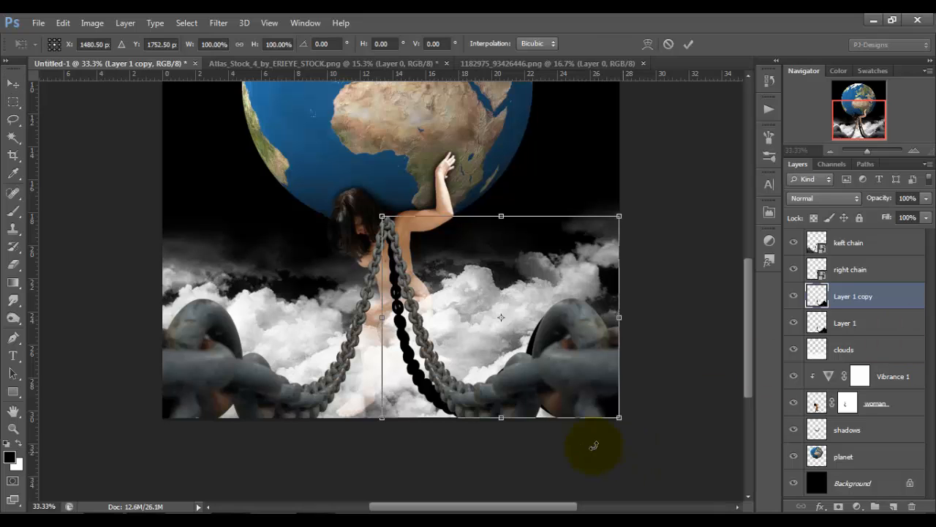
{"action": "right_click", "coordinate": [548, 351]}
{"action": "left_click", "coordinate": [592, 325]}
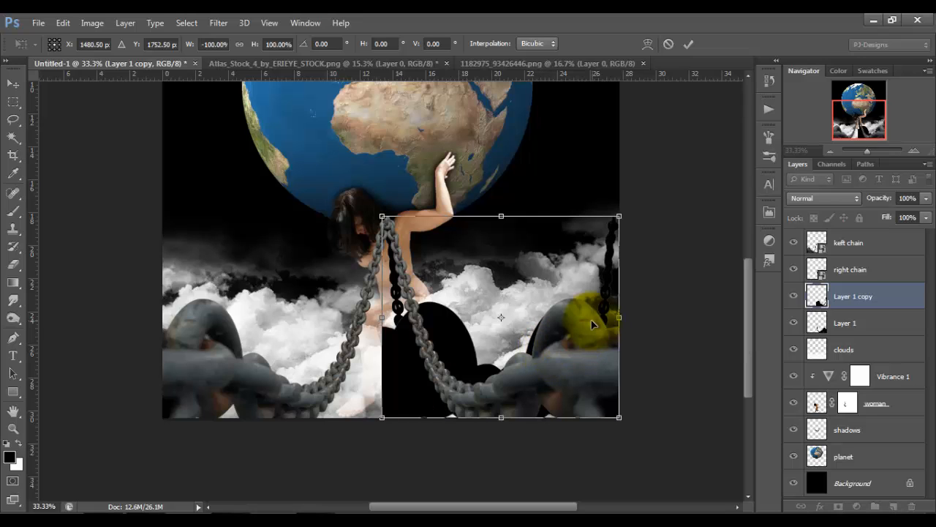
{"action": "left_click_drag", "start_coordinate": [498, 357], "coordinate": [288, 375]}
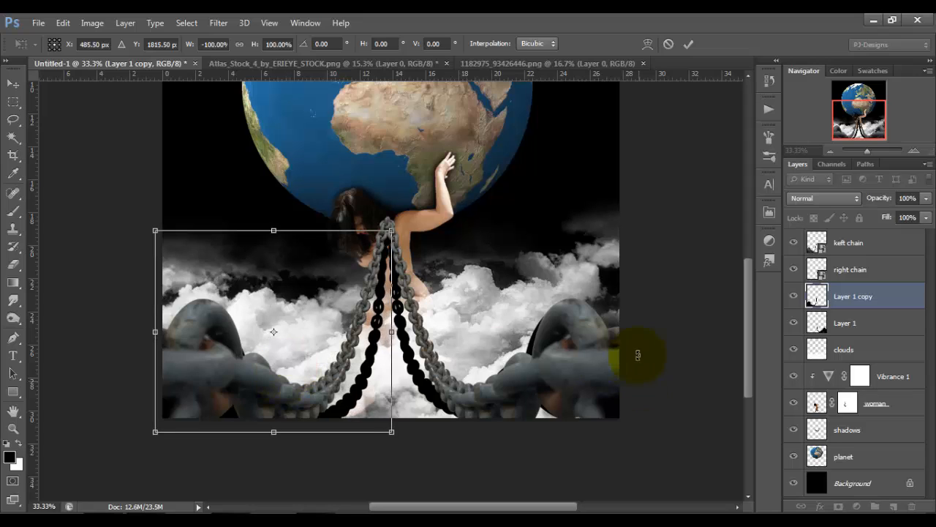
{"action": "left_click", "coordinate": [689, 44]}
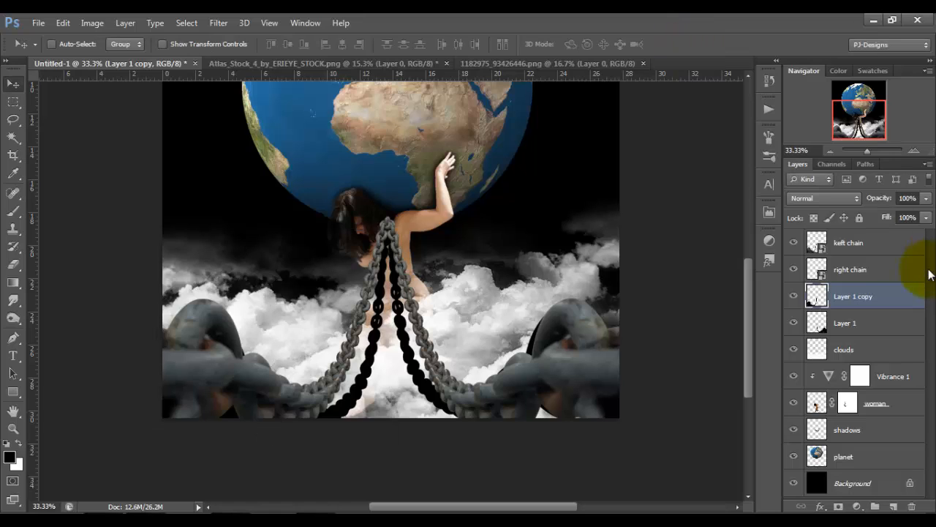
Move the flipped shadow copy directly below the "keft chain" layer and rename it "left chain shadow".
{"action": "left_click_drag", "start_coordinate": [886, 297], "coordinate": [864, 276]}
{"action": "double_click", "coordinate": [862, 269]}
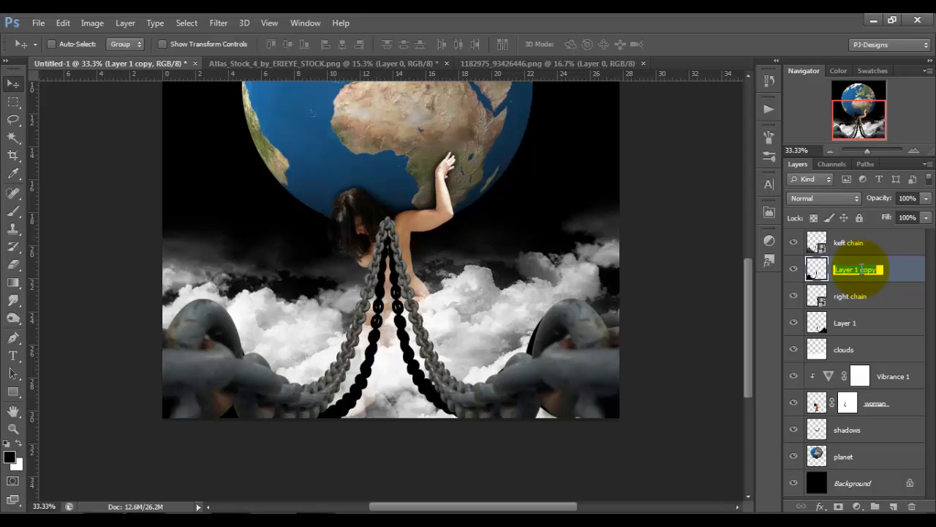
{"action": "type", "text": "left chain shadow"}
{"action": "key", "text": "Return"}
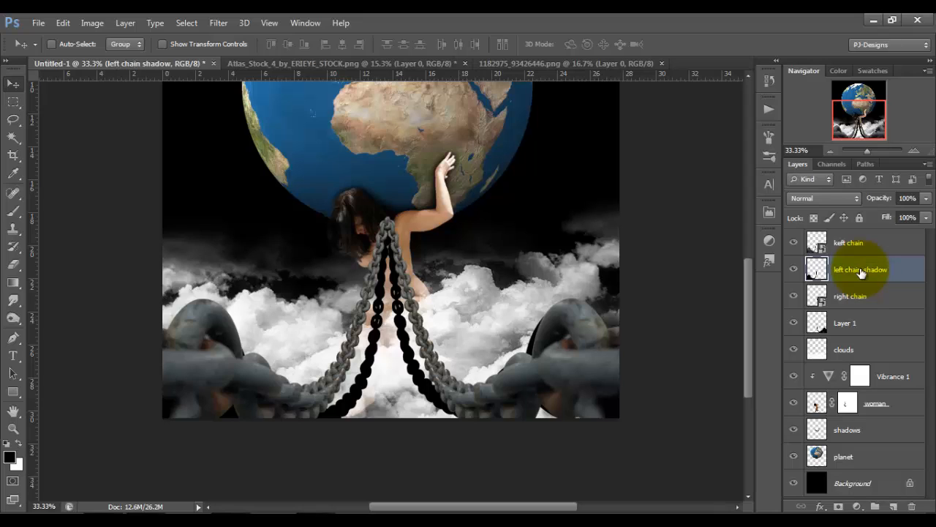
Rename the original shadow layer, Layer 1, as "right chain shadow".
{"action": "double_click", "coordinate": [845, 323]}
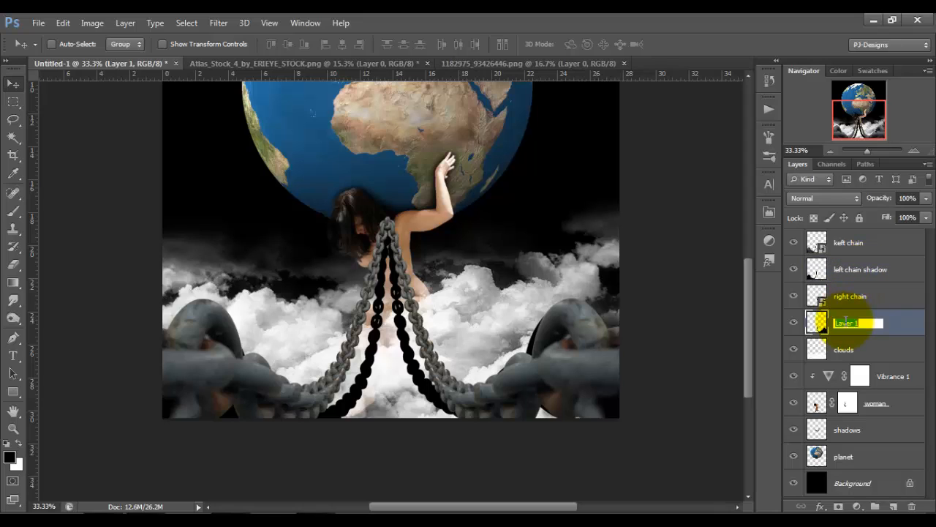
{"action": "type", "text": "right chain shadow"}
{"action": "key", "text": "Return"}
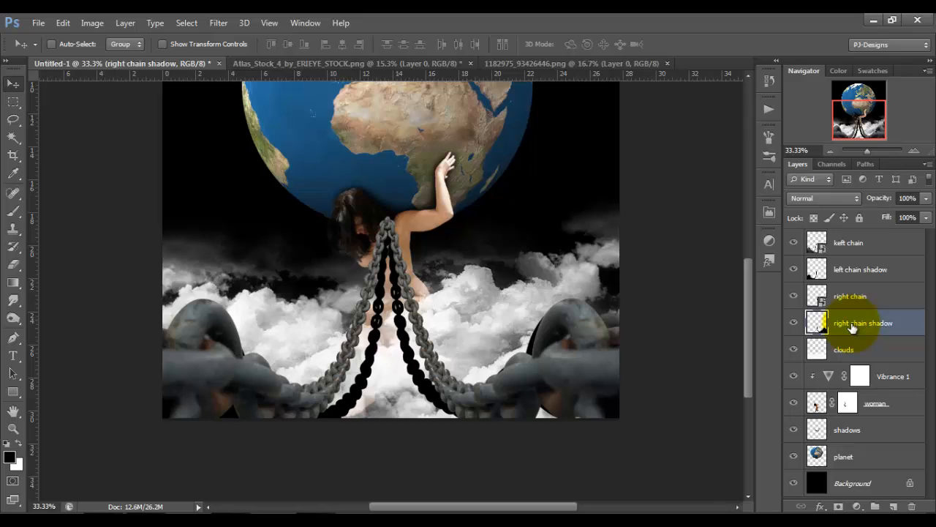
Apply a Gaussian Blur with an 8-pixel radius to the right chain shadow.
{"action": "left_click", "coordinate": [220, 23]}
{"action": "mouse_move", "coordinate": [267, 164]}
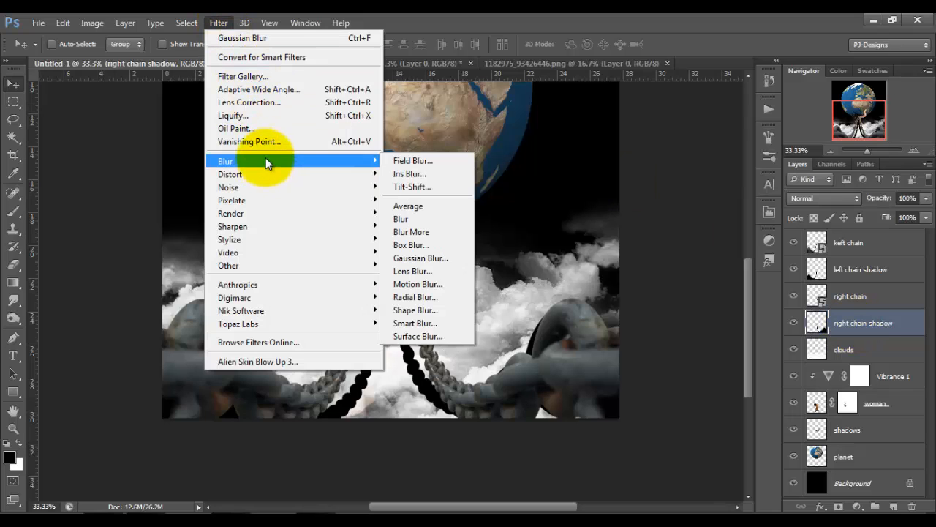
{"action": "left_click", "coordinate": [428, 257]}
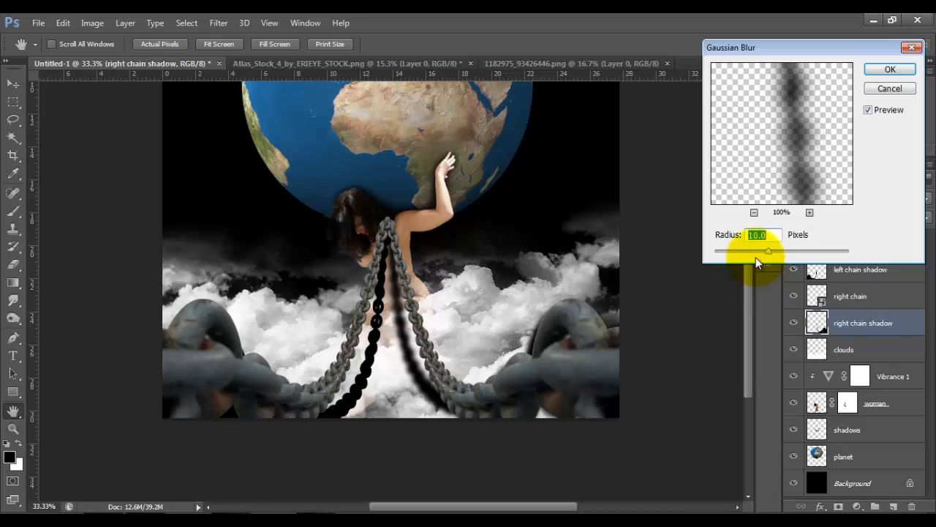
{"action": "left_click_drag", "start_coordinate": [767, 251], "coordinate": [756, 250]}
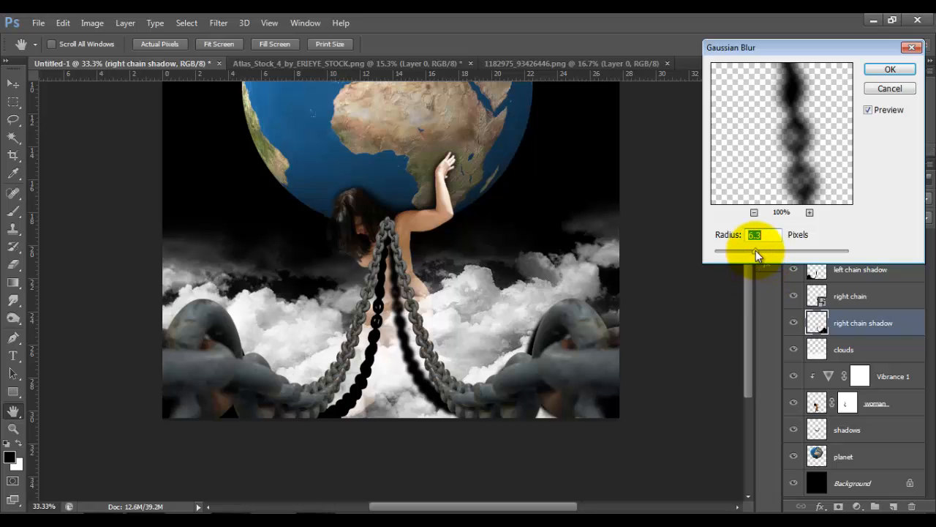
{"action": "left_click_drag", "start_coordinate": [760, 251], "coordinate": [760, 250]}
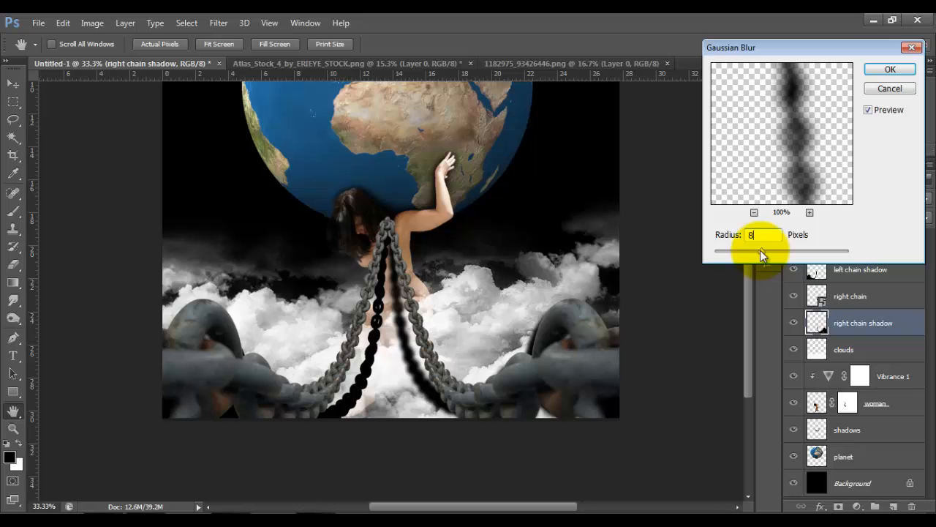
{"action": "left_click", "coordinate": [891, 69]}
Repeat the same Gaussian Blur on the left chain shadow layer.
{"action": "left_click", "coordinate": [861, 270]}
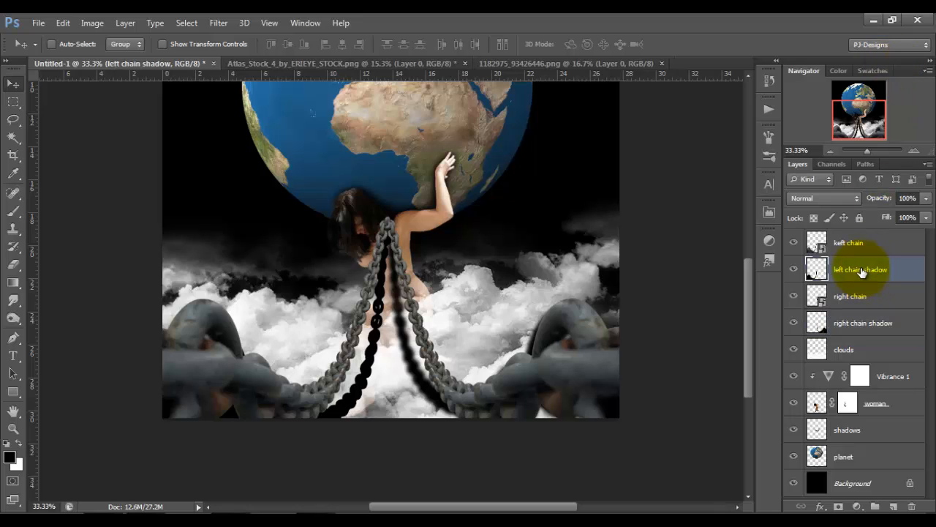
{"action": "left_click", "coordinate": [222, 27]}
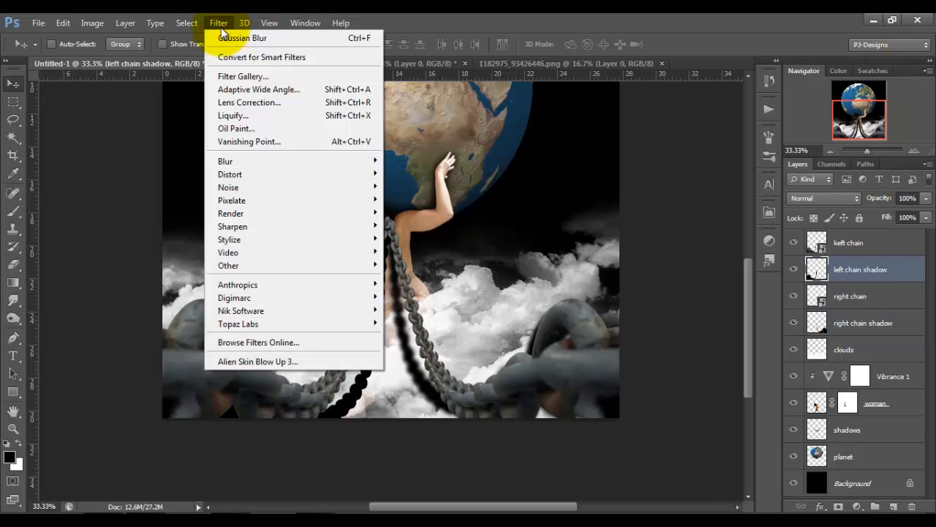
{"action": "left_click", "coordinate": [271, 40]}
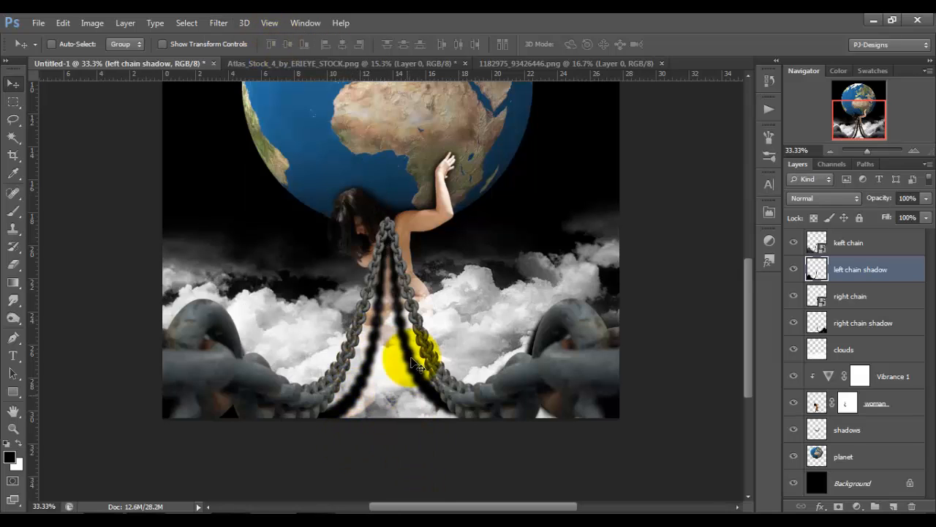
Set the opacity of the left and right chain shadow layers together to 35%.
{"action": "double_click", "coordinate": [874, 269]}
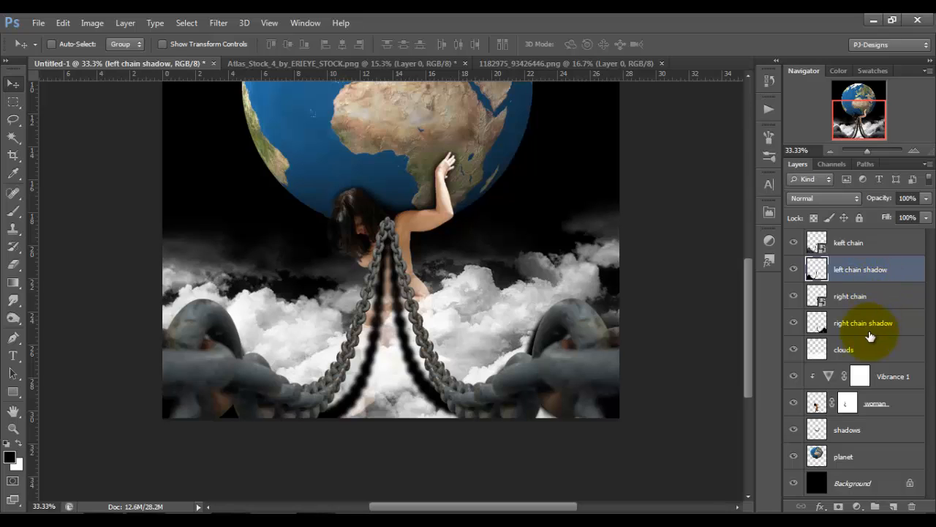
{"action": "left_click", "coordinate": [891, 327], "text": "ctrl"}
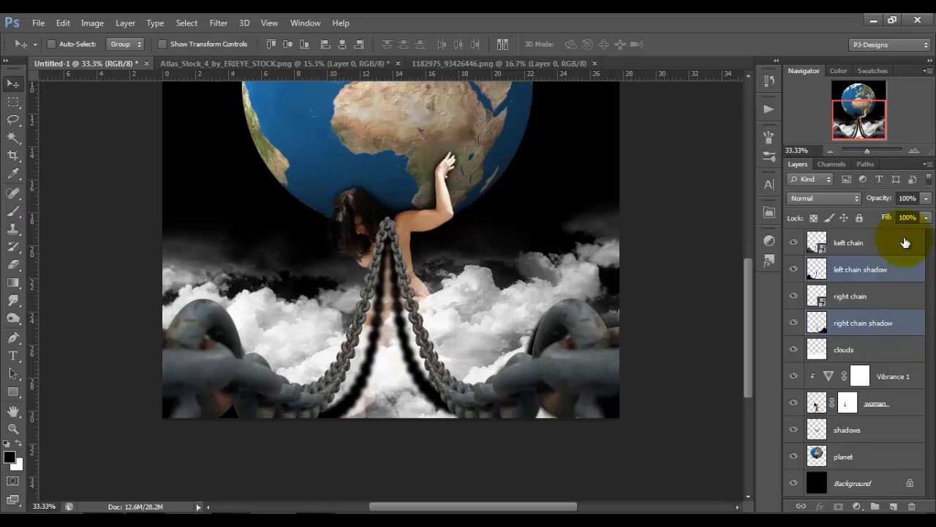
{"action": "left_click", "coordinate": [926, 198]}
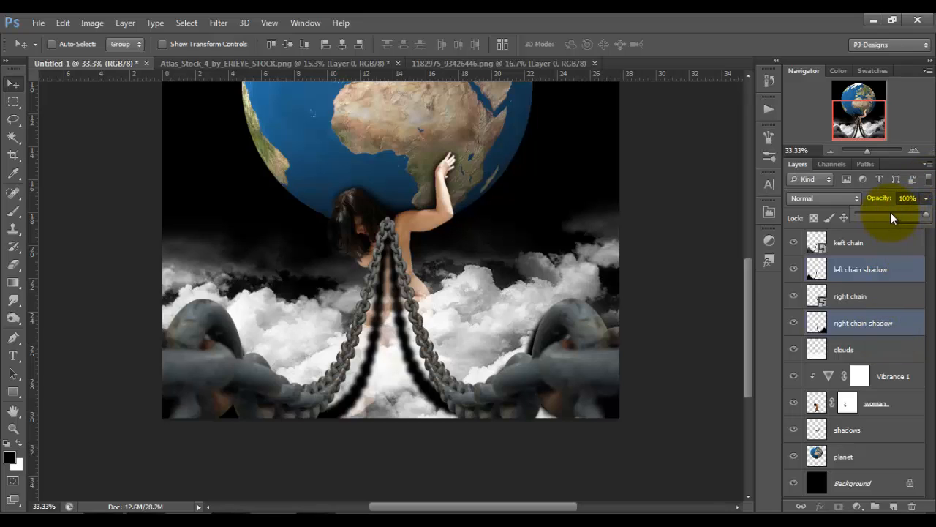
{"action": "left_click", "coordinate": [901, 213]}
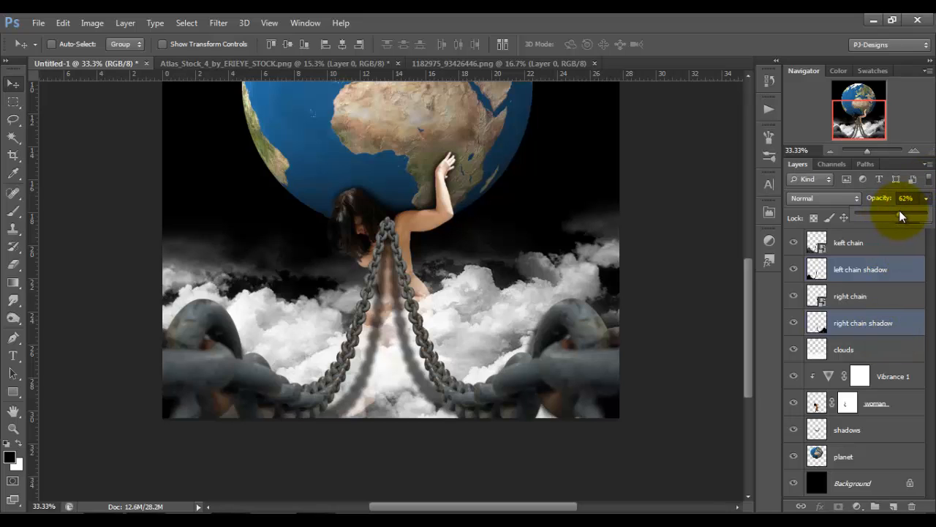
{"action": "left_click_drag", "start_coordinate": [899, 210], "coordinate": [877, 213]}
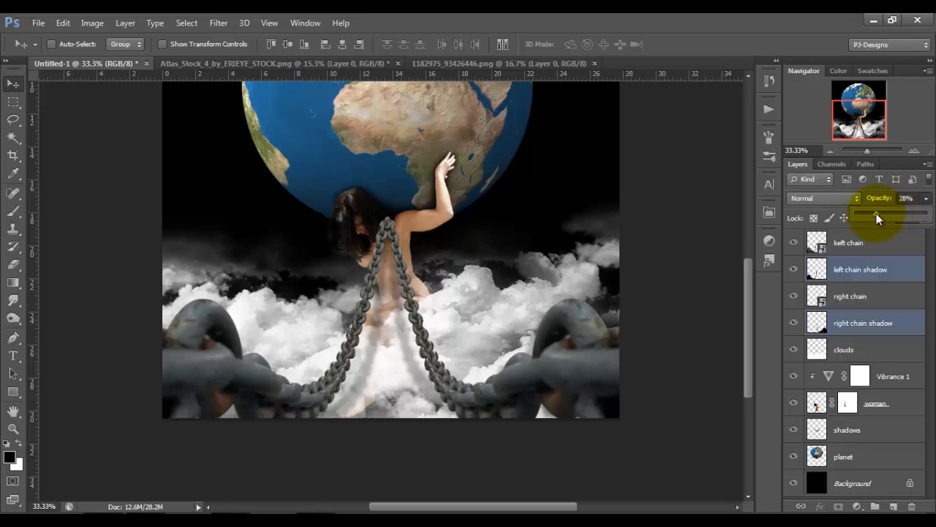
{"action": "left_click_drag", "start_coordinate": [878, 218], "coordinate": [880, 218]}
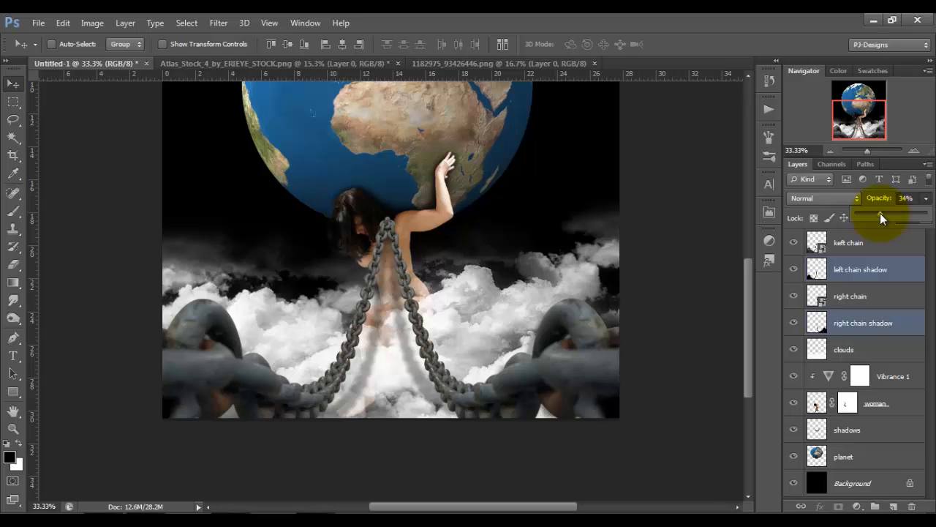
{"action": "left_click_drag", "start_coordinate": [912, 199], "coordinate": [847, 209]}
{"action": "type", "text": "35"}
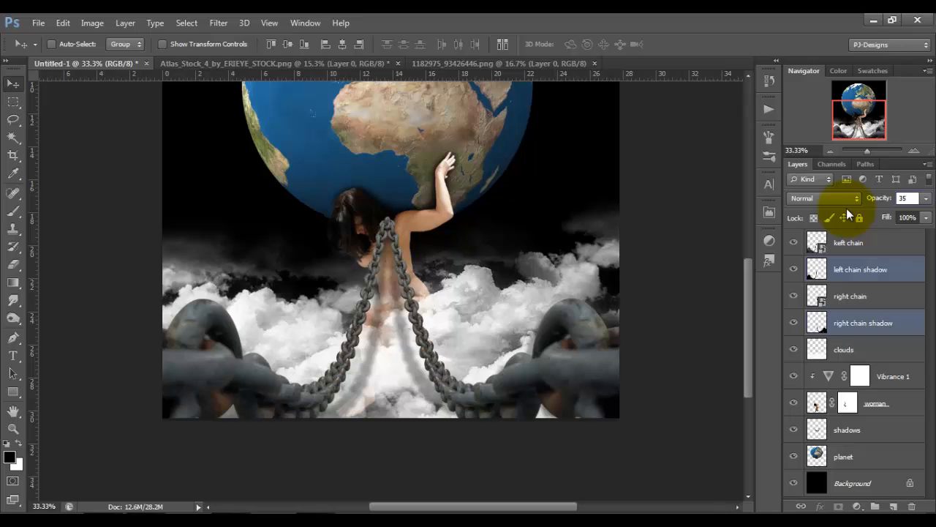
{"action": "left_click", "coordinate": [714, 244]}
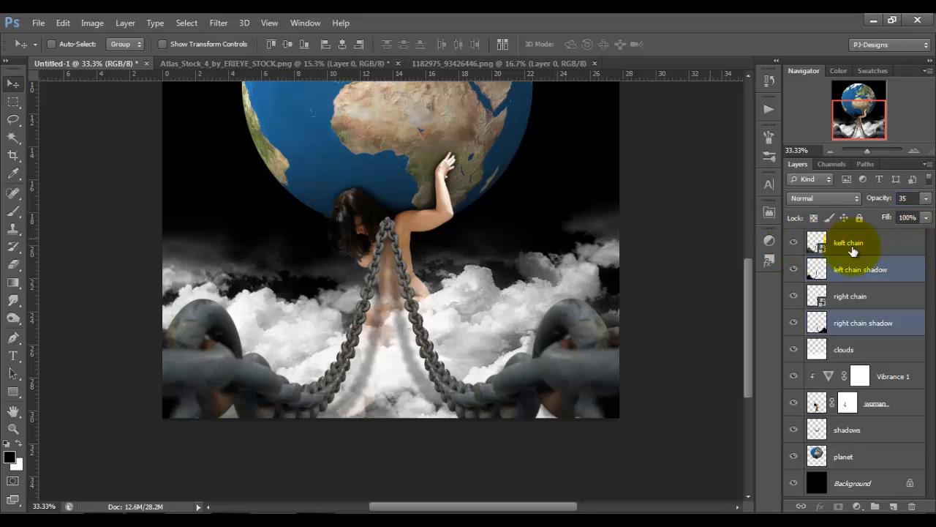
Create a new layer above "keft chain" and fill it with 50% Gray in Normal mode at 100% opacity.
{"action": "left_click", "coordinate": [888, 246]}
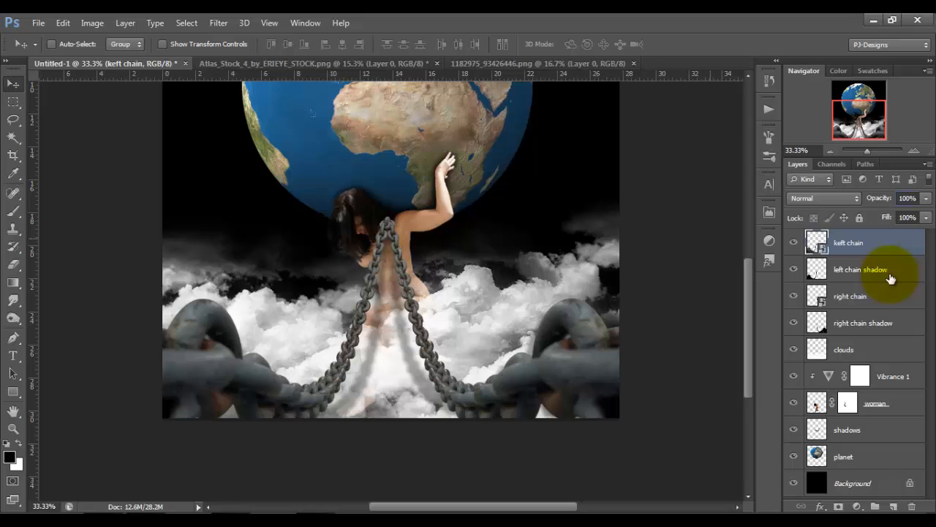
{"action": "left_click", "coordinate": [894, 507]}
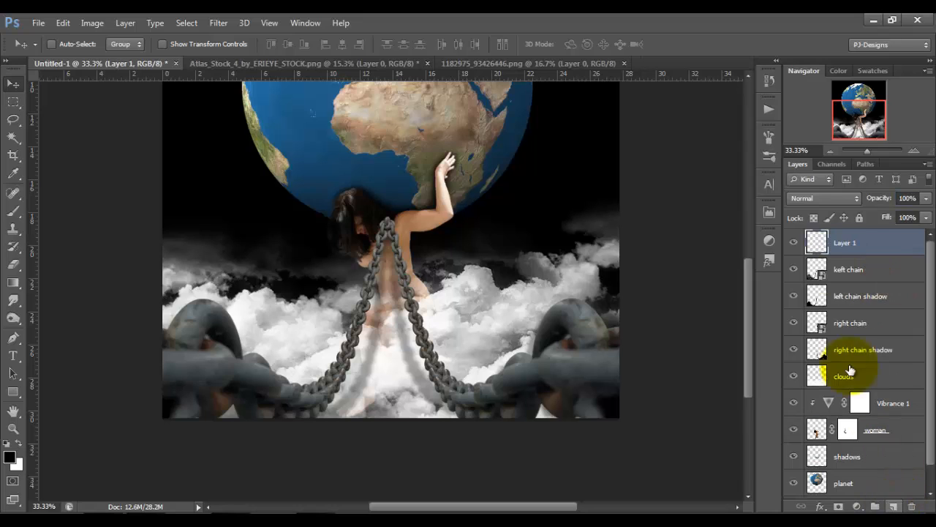
{"action": "left_click", "coordinate": [62, 22]}
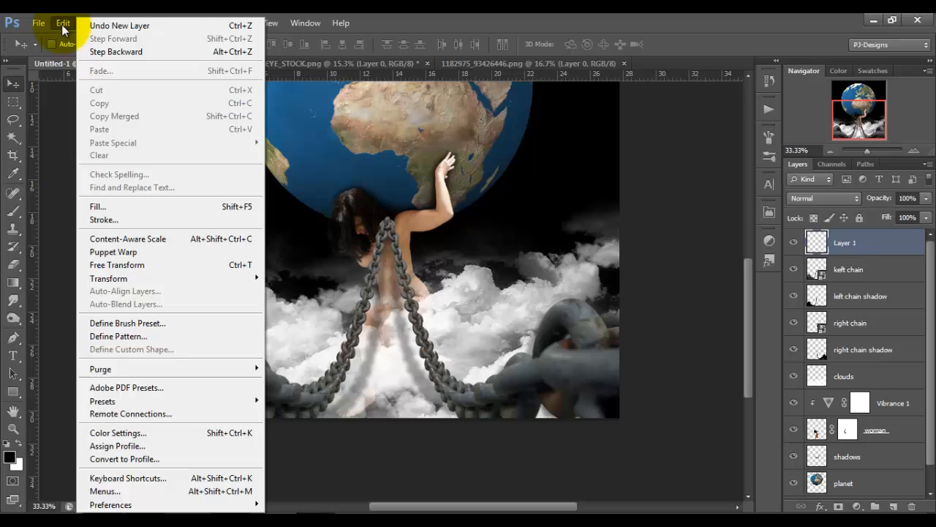
{"action": "left_click", "coordinate": [113, 207]}
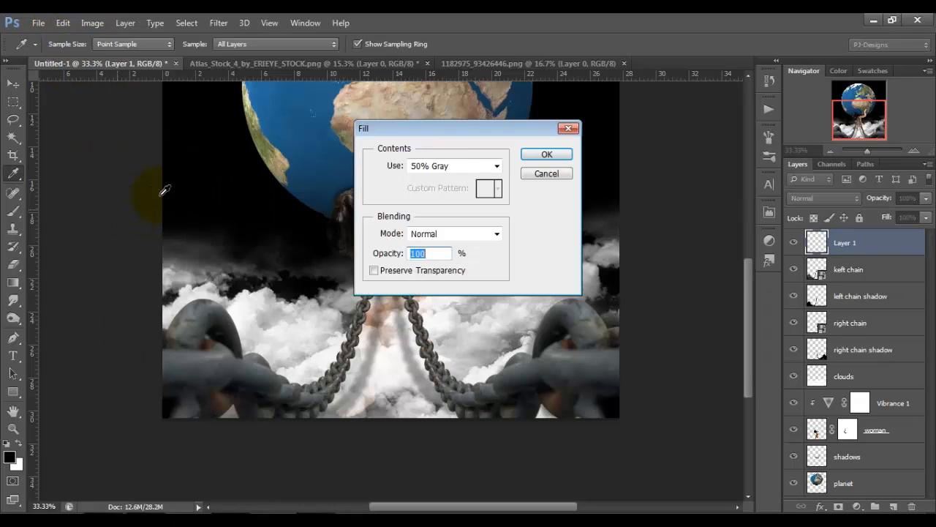
{"action": "left_click", "coordinate": [546, 154]}
{"action": "key", "text": "v"}
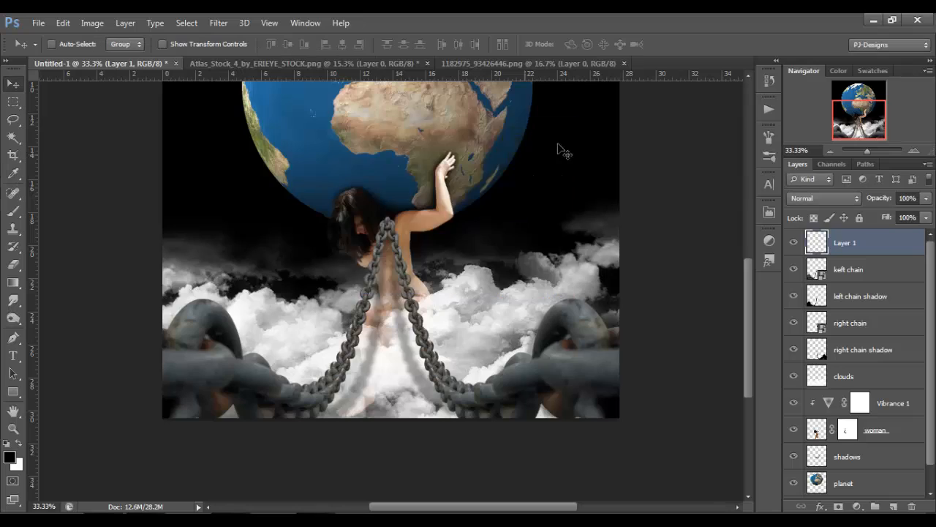
Set the gray layer's blend mode to Soft Light and rename it "burn and dodge".
{"action": "left_click", "coordinate": [847, 199]}
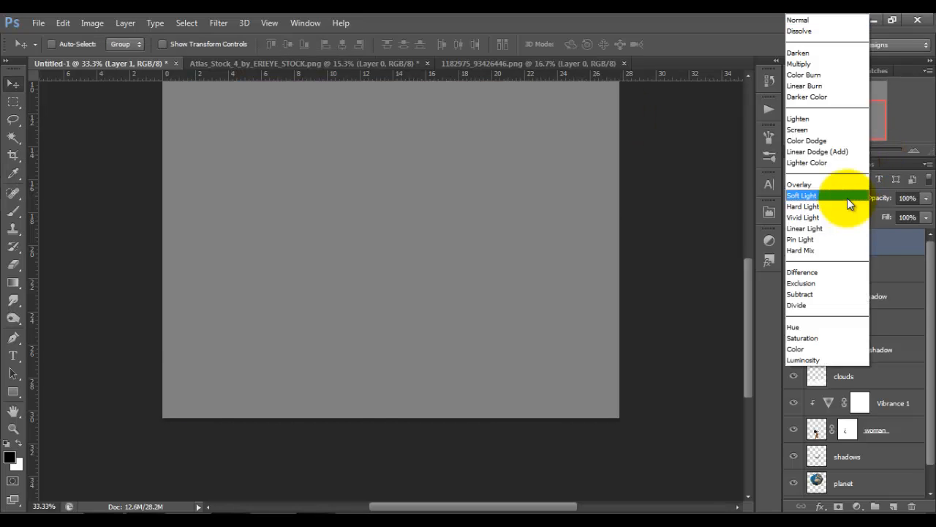
{"action": "left_click", "coordinate": [847, 197]}
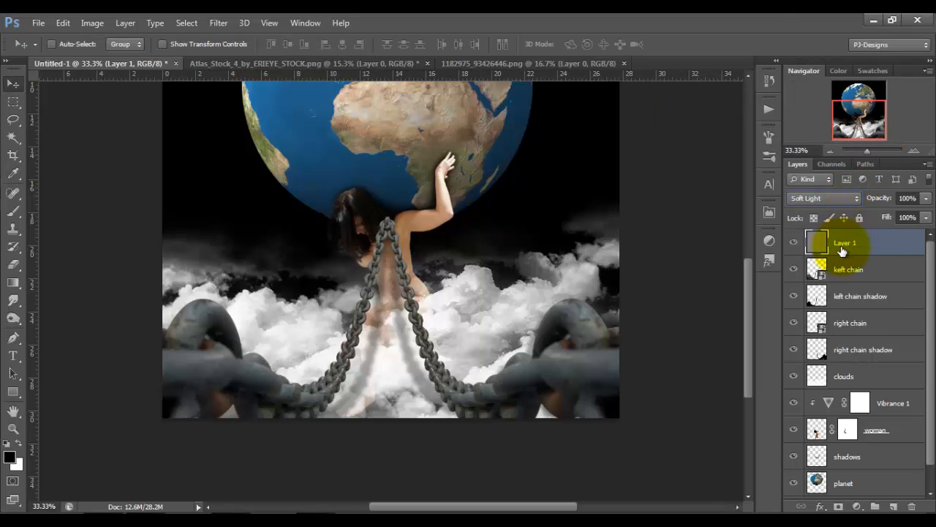
{"action": "double_click", "coordinate": [843, 245]}
{"action": "type", "text": "born and dodg"}
{"action": "key", "text": "BackSpace"}
{"action": "type", "text": "dge"}
{"action": "key", "text": "Return"}
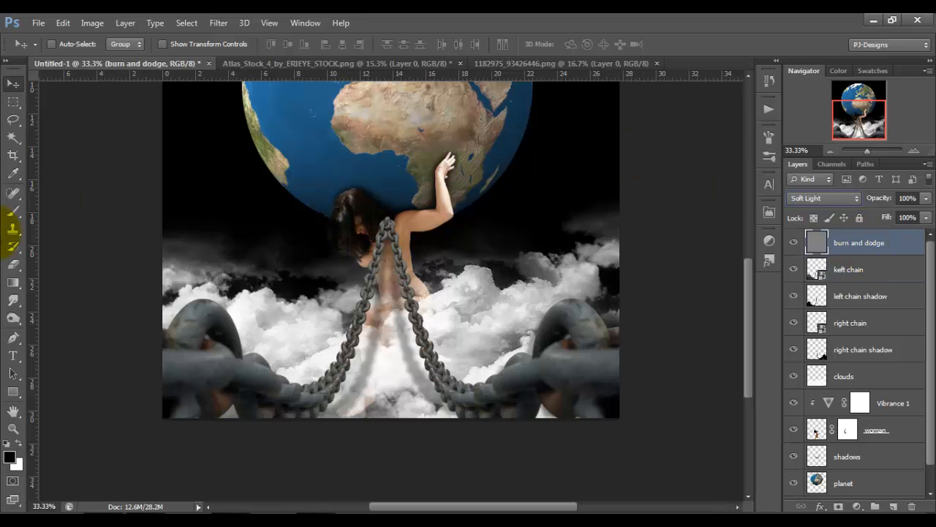
Burn the woman's shoulder and upper arm beside the top of the chain, with the Burn tool at Midtones range and 50% exposure.
{"action": "left_click", "coordinate": [15, 320]}
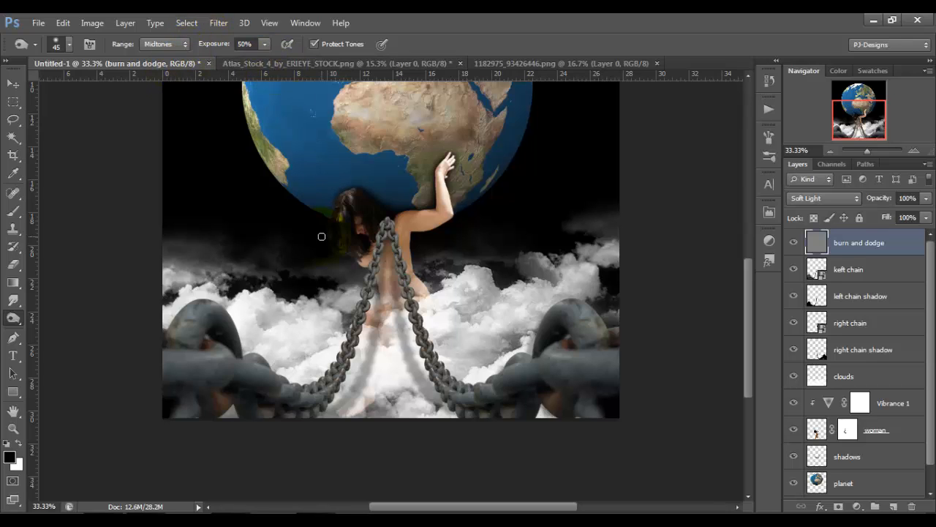
{"action": "key", "text": "ctrl+plus"}
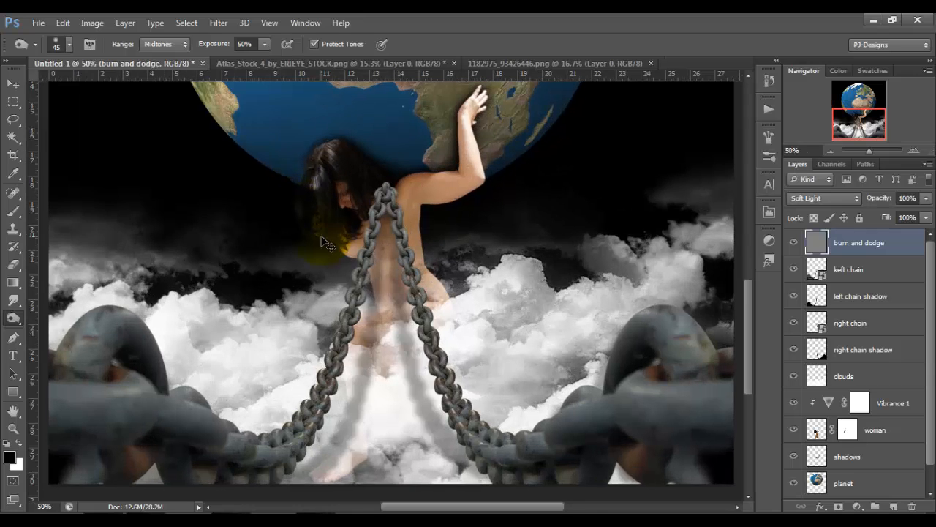
{"action": "key", "text": "ctrl+plus"}
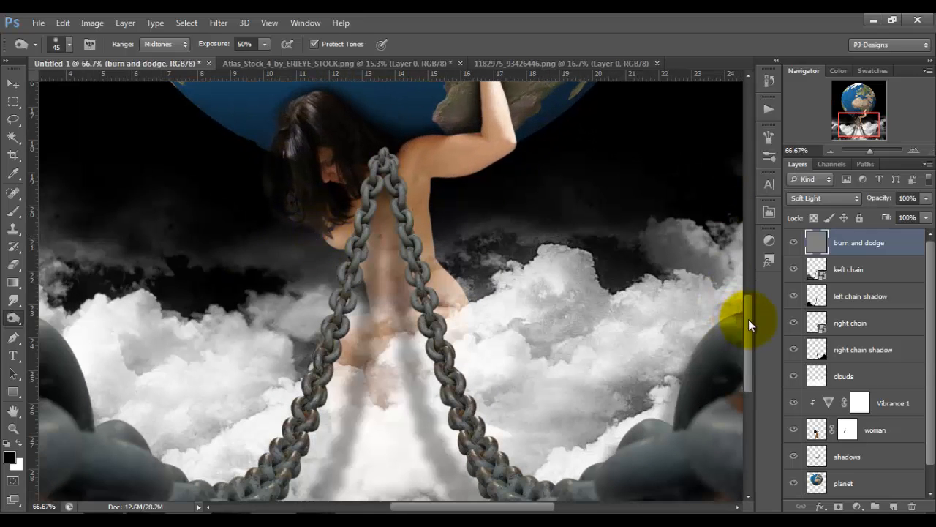
{"action": "left_click_drag", "start_coordinate": [748, 319], "coordinate": [749, 303]}
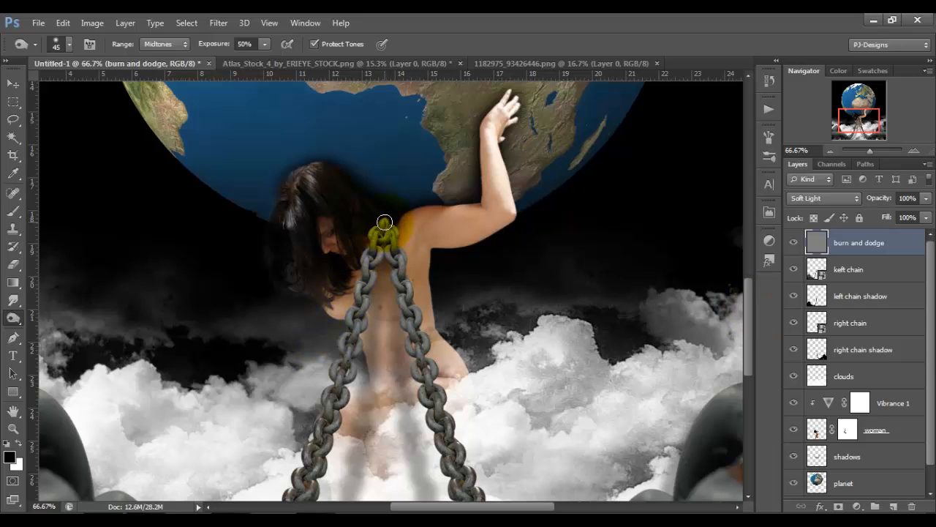
{"action": "mouse_move", "coordinate": [384, 222]}
{"action": "left_mouse_down"}
{"action": "mouse_move", "coordinate": [363, 288]}
{"action": "mouse_move", "coordinate": [379, 229]}
{"action": "mouse_move", "coordinate": [374, 255]}
{"action": "mouse_move", "coordinate": [376, 241]}
{"action": "mouse_move", "coordinate": [399, 247]}
{"action": "mouse_move", "coordinate": [403, 329]}
{"action": "mouse_move", "coordinate": [404, 312]}
{"action": "mouse_move", "coordinate": [409, 320]}
{"action": "mouse_move", "coordinate": [381, 228]}
{"action": "mouse_move", "coordinate": [342, 349]}
{"action": "mouse_move", "coordinate": [385, 219]}
{"action": "mouse_move", "coordinate": [404, 200]}
{"action": "mouse_move", "coordinate": [386, 206]}
{"action": "mouse_move", "coordinate": [325, 169]}
{"action": "mouse_move", "coordinate": [294, 179]}
{"action": "mouse_move", "coordinate": [281, 244]}
{"action": "mouse_move", "coordinate": [289, 292]}
{"action": "mouse_move", "coordinate": [292, 246]}
{"action": "mouse_move", "coordinate": [295, 293]}
{"action": "mouse_move", "coordinate": [305, 278]}
{"action": "mouse_move", "coordinate": [319, 286]}
{"action": "mouse_move", "coordinate": [297, 212]}
{"action": "mouse_move", "coordinate": [280, 279]}
{"action": "mouse_move", "coordinate": [295, 216]}
{"action": "mouse_move", "coordinate": [328, 185]}
{"action": "mouse_move", "coordinate": [353, 210]}
{"action": "mouse_move", "coordinate": [393, 213]}
{"action": "mouse_move", "coordinate": [403, 227]}
{"action": "mouse_move", "coordinate": [419, 206]}
{"action": "left_mouse_up"}
{"action": "mouse_move", "coordinate": [407, 227]}
{"action": "left_mouse_down"}
{"action": "mouse_move", "coordinate": [438, 209]}
{"action": "mouse_move", "coordinate": [471, 209]}
{"action": "mouse_move", "coordinate": [447, 207]}
{"action": "mouse_move", "coordinate": [471, 210]}
{"action": "mouse_move", "coordinate": [405, 234]}
{"action": "mouse_move", "coordinate": [412, 221]}
{"action": "mouse_move", "coordinate": [390, 241]}
{"action": "mouse_move", "coordinate": [464, 210]}
{"action": "mouse_move", "coordinate": [422, 232]}
{"action": "mouse_move", "coordinate": [454, 226]}
{"action": "left_mouse_up"}
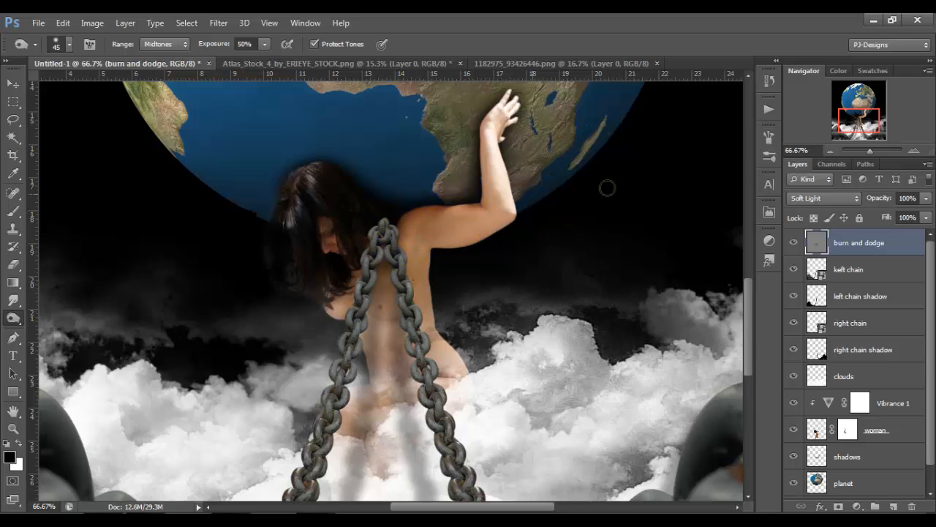
Burn the woman's raised forearm from the elbow up to the wrist, keeping the Midtones range.
{"action": "left_click_drag", "start_coordinate": [750, 306], "coordinate": [751, 291]}
{"action": "left_click_drag", "start_coordinate": [509, 262], "coordinate": [529, 265]}
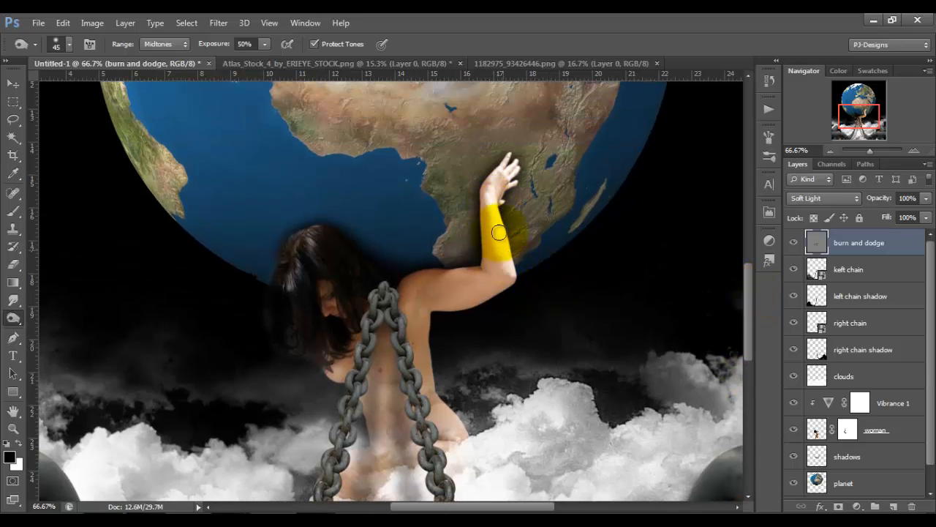
{"action": "left_click_drag", "start_coordinate": [498, 232], "coordinate": [499, 233]}
{"action": "mouse_move", "coordinate": [504, 269]}
{"action": "left_mouse_down"}
{"action": "mouse_move", "coordinate": [515, 280]}
{"action": "mouse_move", "coordinate": [497, 252]}
{"action": "mouse_move", "coordinate": [499, 196]}
{"action": "mouse_move", "coordinate": [500, 269]}
{"action": "mouse_move", "coordinate": [496, 188]}
{"action": "mouse_move", "coordinate": [490, 196]}
{"action": "mouse_move", "coordinate": [501, 234]}
{"action": "mouse_move", "coordinate": [503, 173]}
{"action": "mouse_move", "coordinate": [497, 265]}
{"action": "mouse_move", "coordinate": [500, 234]}
{"action": "mouse_move", "coordinate": [504, 247]}
{"action": "left_mouse_up"}
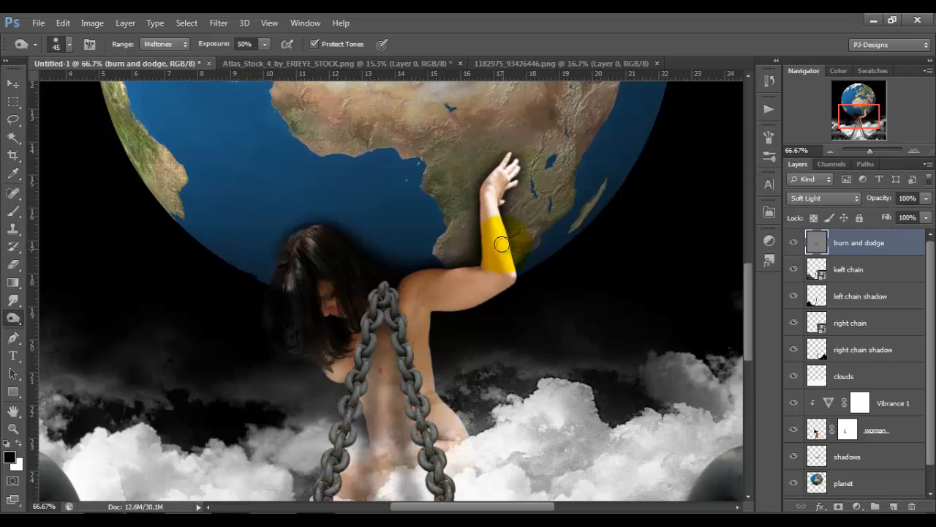
{"action": "mouse_move", "coordinate": [501, 244]}
{"action": "left_mouse_down"}
{"action": "mouse_move", "coordinate": [494, 197]}
{"action": "mouse_move", "coordinate": [498, 220]}
{"action": "left_mouse_up"}
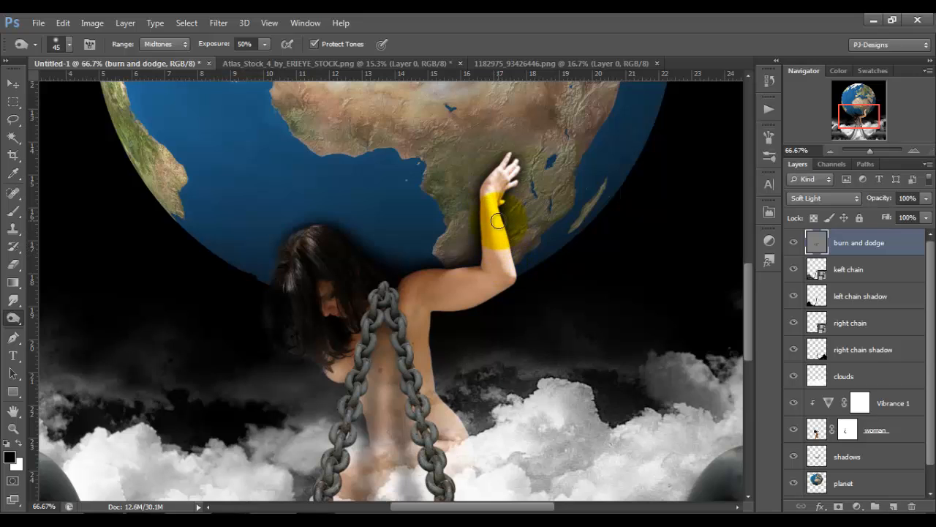
Switch the Burn range to Highlights and darken the raised hand and forearm down to the elbow.
{"action": "left_click", "coordinate": [182, 43]}
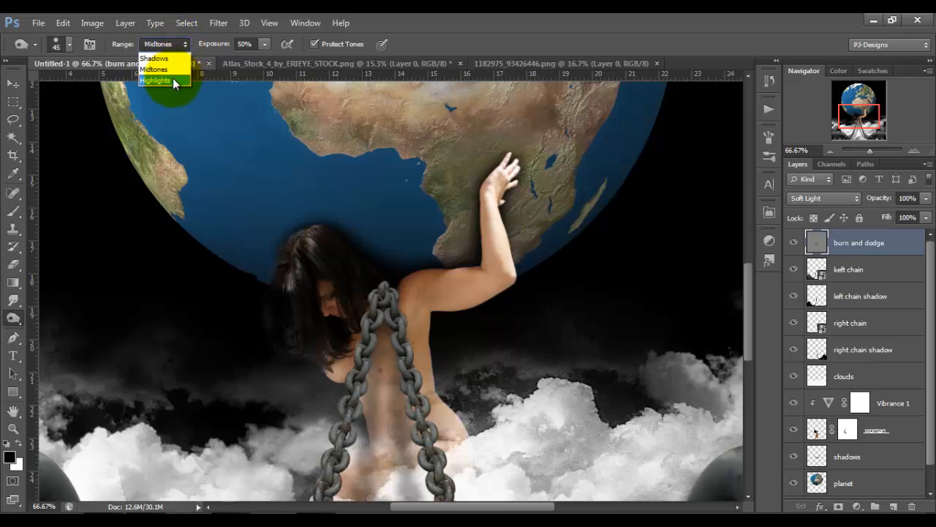
{"action": "left_click", "coordinate": [172, 77]}
{"action": "mouse_move", "coordinate": [475, 167]}
{"action": "left_mouse_down"}
{"action": "mouse_move", "coordinate": [509, 257]}
{"action": "mouse_move", "coordinate": [496, 220]}
{"action": "mouse_move", "coordinate": [503, 243]}
{"action": "mouse_move", "coordinate": [499, 177]}
{"action": "mouse_move", "coordinate": [499, 228]}
{"action": "mouse_move", "coordinate": [493, 194]}
{"action": "mouse_move", "coordinate": [493, 204]}
{"action": "mouse_move", "coordinate": [511, 166]}
{"action": "mouse_move", "coordinate": [492, 195]}
{"action": "mouse_move", "coordinate": [505, 266]}
{"action": "left_mouse_up"}
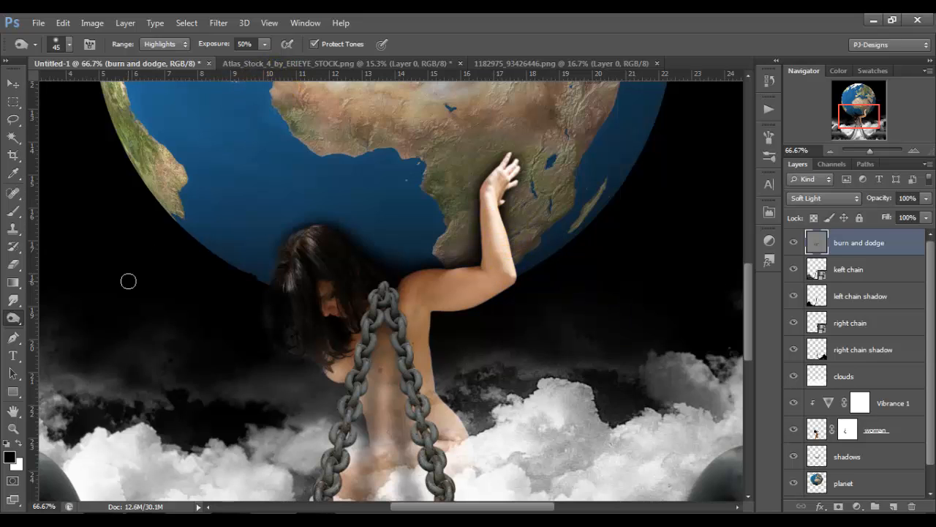
Return the Burn range to Midtones and darken the underside of the woman's upper arm and the side of her torso.
{"action": "left_click", "coordinate": [180, 45]}
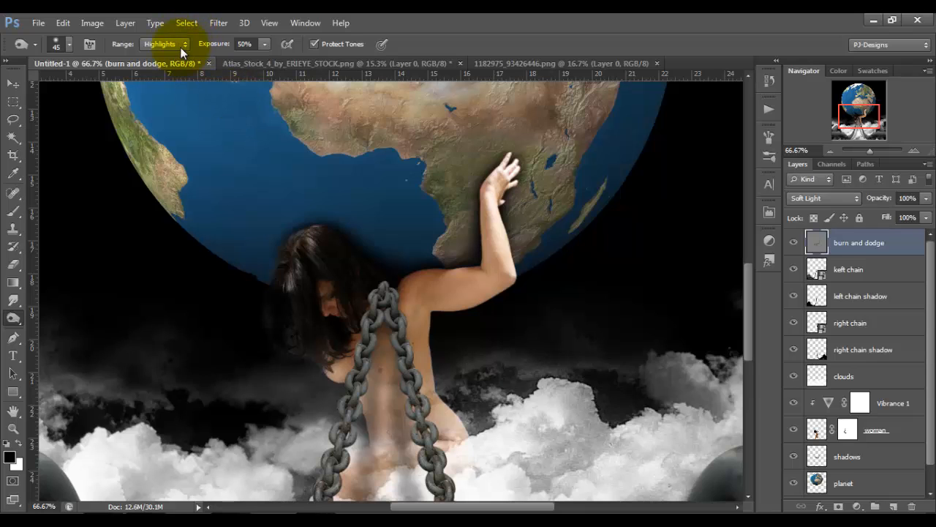
{"action": "left_click", "coordinate": [176, 70]}
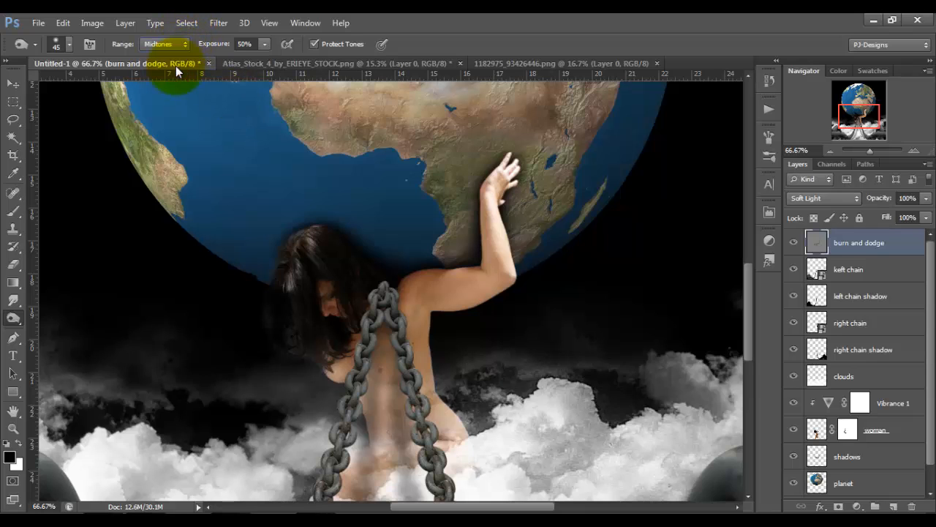
{"action": "left_click", "coordinate": [532, 191]}
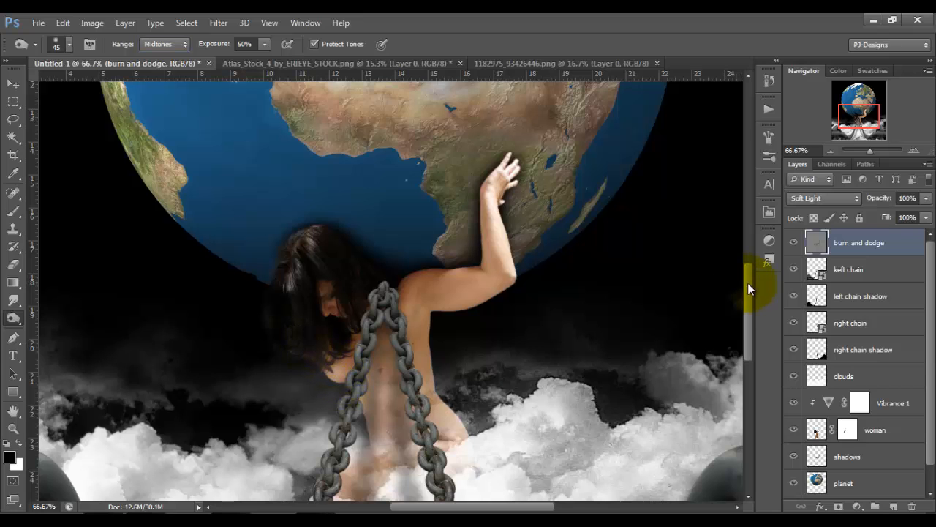
{"action": "left_click_drag", "start_coordinate": [748, 282], "coordinate": [752, 307]}
{"action": "mouse_move", "coordinate": [468, 201]}
{"action": "left_mouse_down"}
{"action": "mouse_move", "coordinate": [497, 176]}
{"action": "mouse_move", "coordinate": [438, 200]}
{"action": "mouse_move", "coordinate": [505, 166]}
{"action": "mouse_move", "coordinate": [503, 157]}
{"action": "mouse_move", "coordinate": [401, 211]}
{"action": "mouse_move", "coordinate": [408, 242]}
{"action": "left_mouse_up"}
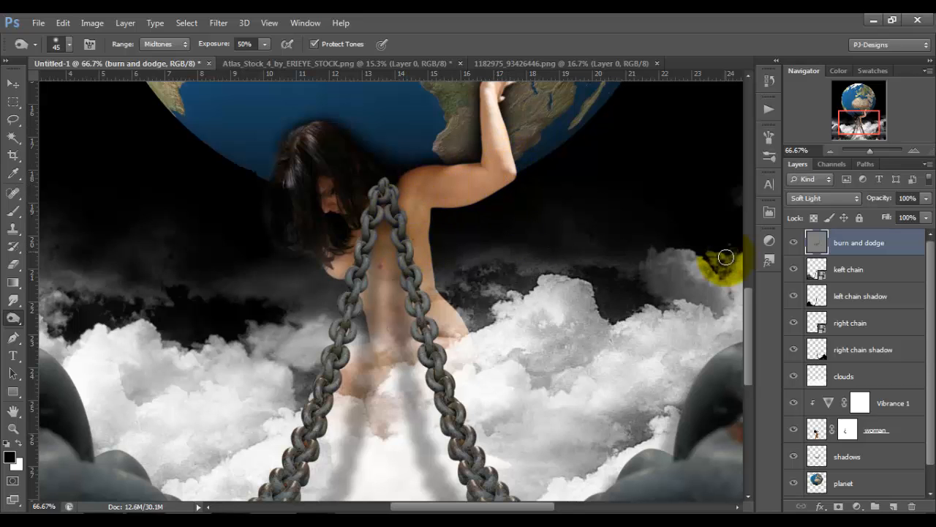
{"action": "left_click_drag", "start_coordinate": [749, 294], "coordinate": [748, 261]}
{"action": "mouse_move", "coordinate": [540, 216]}
{"action": "left_mouse_down"}
{"action": "mouse_move", "coordinate": [505, 206]}
{"action": "mouse_move", "coordinate": [513, 216]}
{"action": "mouse_move", "coordinate": [481, 234]}
{"action": "mouse_move", "coordinate": [470, 275]}
{"action": "mouse_move", "coordinate": [472, 254]}
{"action": "mouse_move", "coordinate": [468, 296]}
{"action": "mouse_move", "coordinate": [469, 271]}
{"action": "mouse_move", "coordinate": [448, 305]}
{"action": "mouse_move", "coordinate": [471, 295]}
{"action": "mouse_move", "coordinate": [397, 311]}
{"action": "mouse_move", "coordinate": [330, 281]}
{"action": "mouse_move", "coordinate": [417, 310]}
{"action": "mouse_move", "coordinate": [386, 308]}
{"action": "mouse_move", "coordinate": [462, 285]}
{"action": "mouse_move", "coordinate": [469, 270]}
{"action": "mouse_move", "coordinate": [407, 315]}
{"action": "mouse_move", "coordinate": [453, 274]}
{"action": "mouse_move", "coordinate": [467, 245]}
{"action": "mouse_move", "coordinate": [419, 283]}
{"action": "mouse_move", "coordinate": [432, 281]}
{"action": "mouse_move", "coordinate": [425, 290]}
{"action": "mouse_move", "coordinate": [472, 234]}
{"action": "mouse_move", "coordinate": [468, 301]}
{"action": "mouse_move", "coordinate": [475, 283]}
{"action": "mouse_move", "coordinate": [452, 310]}
{"action": "mouse_move", "coordinate": [469, 276]}
{"action": "mouse_move", "coordinate": [443, 307]}
{"action": "mouse_move", "coordinate": [461, 287]}
{"action": "mouse_move", "coordinate": [417, 313]}
{"action": "mouse_move", "coordinate": [379, 313]}
{"action": "mouse_move", "coordinate": [464, 298]}
{"action": "mouse_move", "coordinate": [420, 310]}
{"action": "mouse_move", "coordinate": [444, 308]}
{"action": "mouse_move", "coordinate": [477, 248]}
{"action": "mouse_move", "coordinate": [481, 288]}
{"action": "mouse_move", "coordinate": [365, 318]}
{"action": "mouse_move", "coordinate": [393, 318]}
{"action": "mouse_move", "coordinate": [352, 298]}
{"action": "left_mouse_up"}
{"action": "left_click_drag", "start_coordinate": [749, 270], "coordinate": [748, 308]}
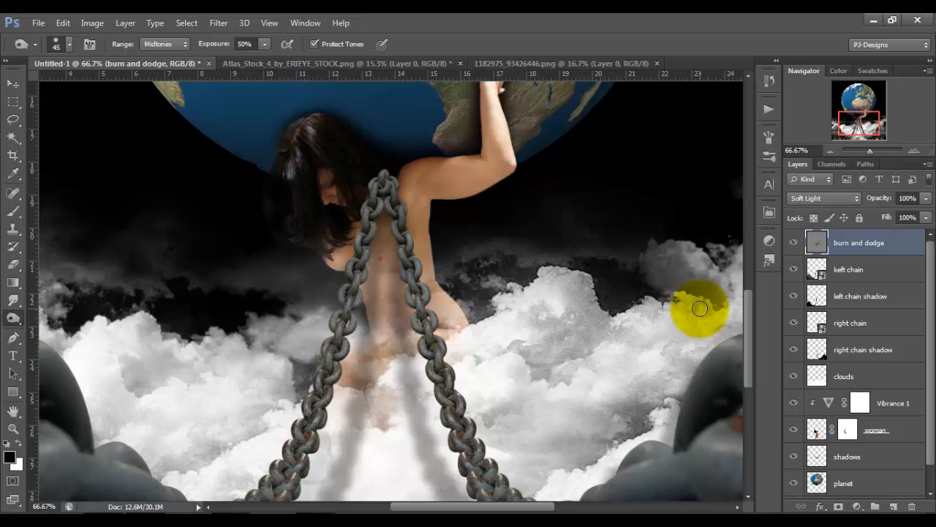
{"action": "left_click_drag", "start_coordinate": [748, 321], "coordinate": [749, 338]}
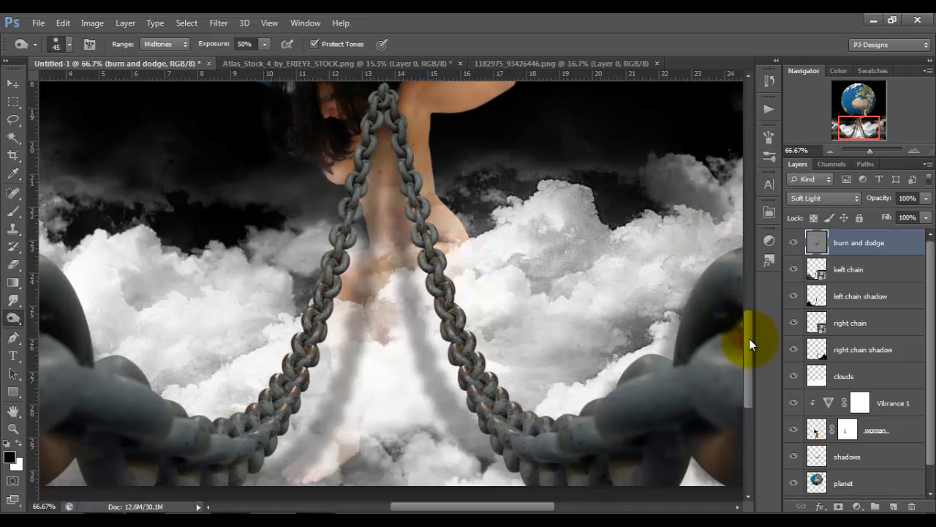
{"action": "left_click_drag", "start_coordinate": [521, 506], "coordinate": [483, 510]}
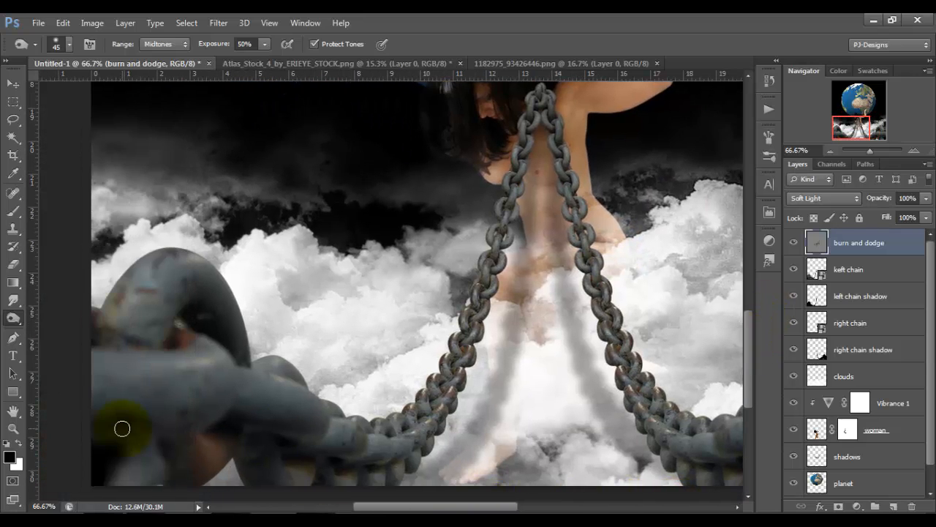
Add a black-to-white Gradient Map adjustment layer directly above the "woman" layer, clipped to it.
{"action": "key", "text": "ctrl+0"}
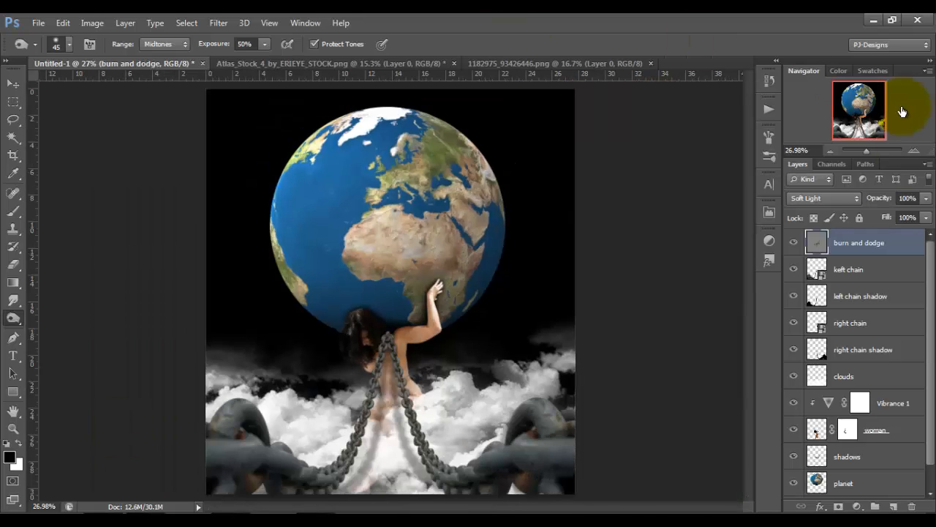
{"action": "scroll", "coordinate": [929, 249], "scroll_direction": "down", "scroll_amount": 1}
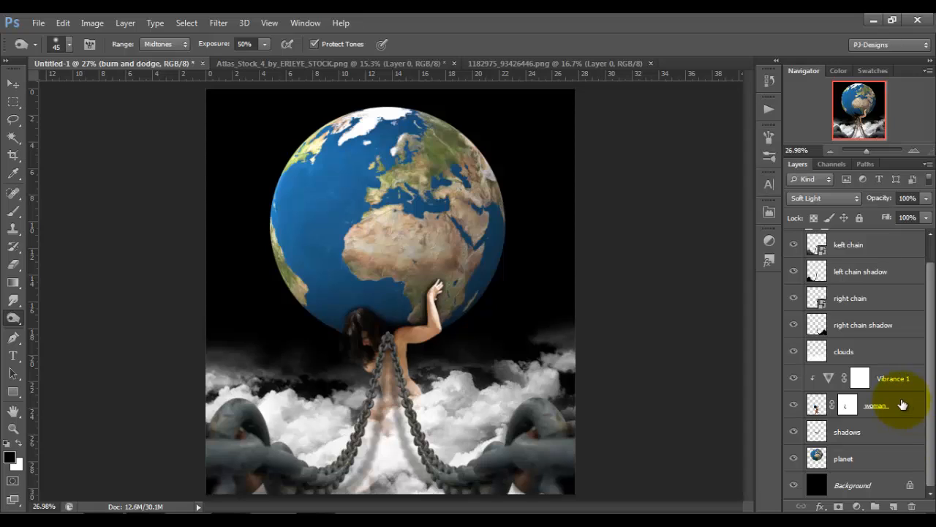
{"action": "left_click", "coordinate": [892, 407]}
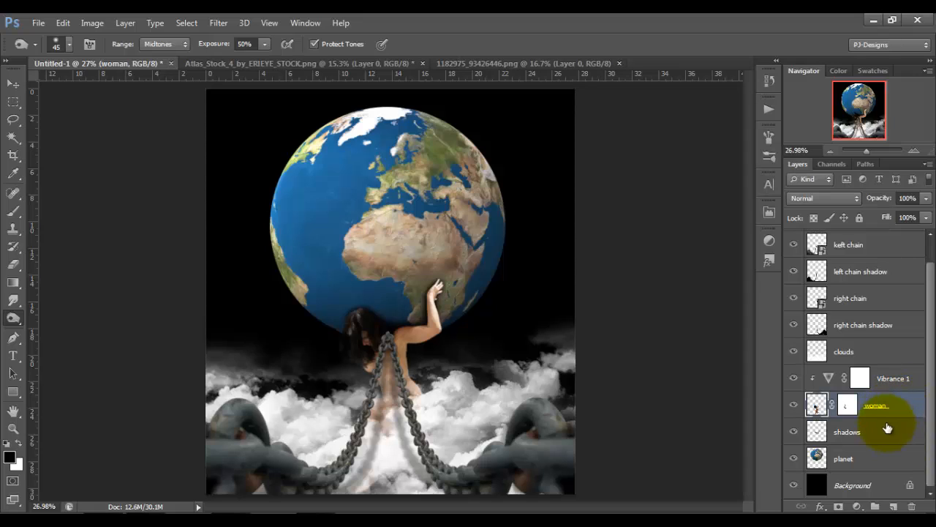
{"action": "left_click", "coordinate": [858, 507]}
{"action": "left_click", "coordinate": [858, 483]}
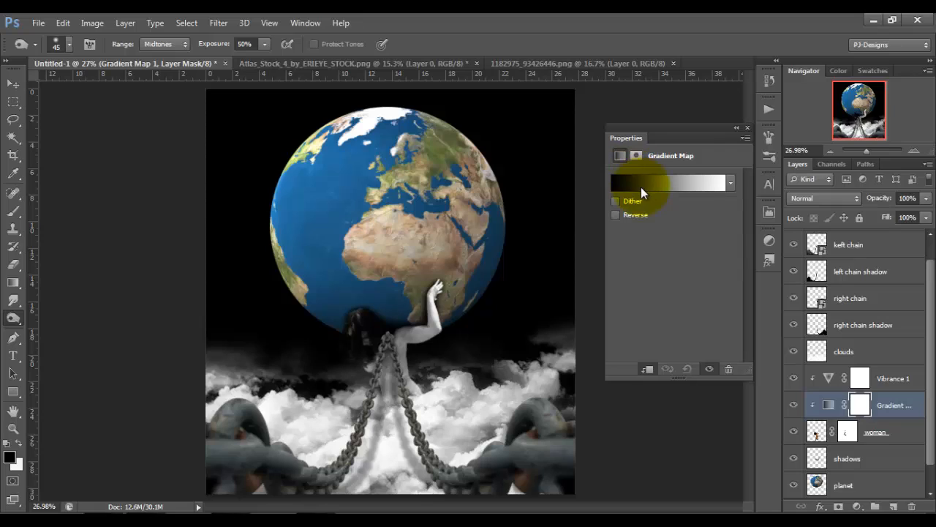
Set the Gradient Map layer's blend mode to Hard Light and close its properties.
{"action": "left_click", "coordinate": [848, 197]}
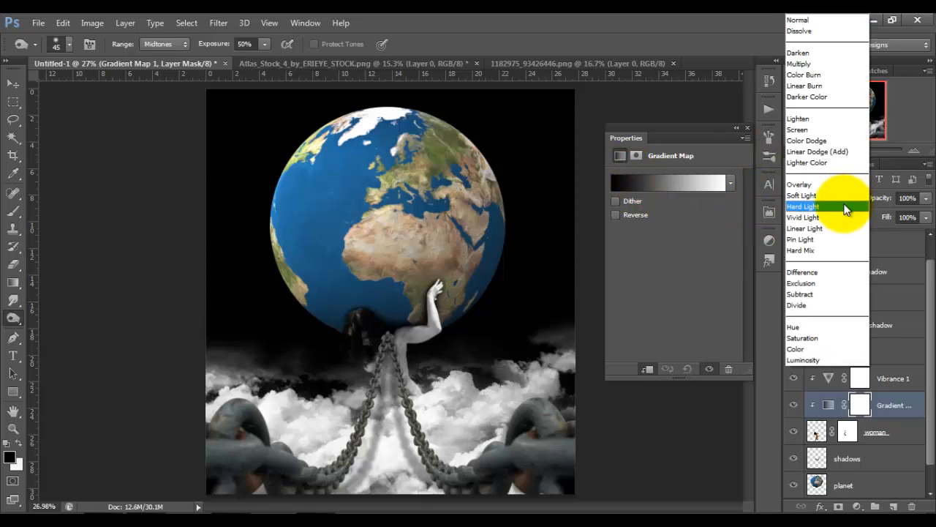
{"action": "left_click", "coordinate": [844, 207]}
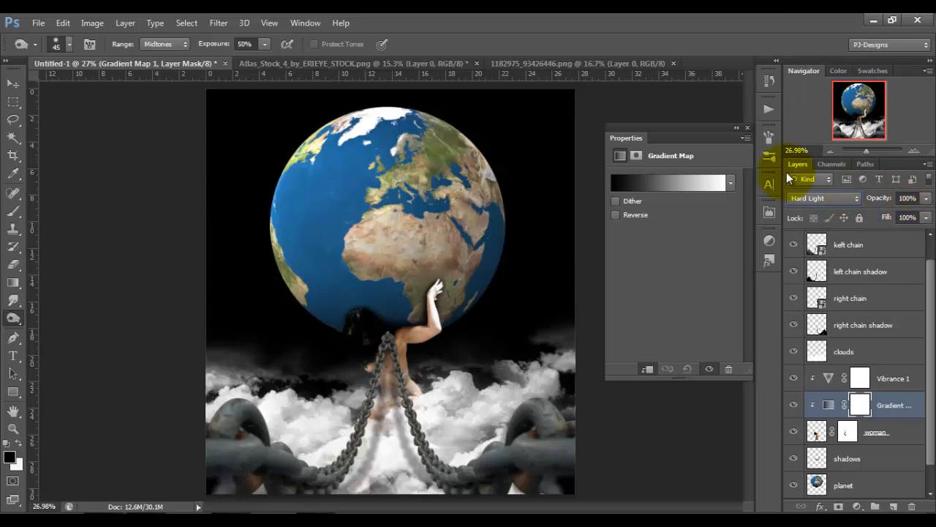
{"action": "left_click", "coordinate": [736, 130]}
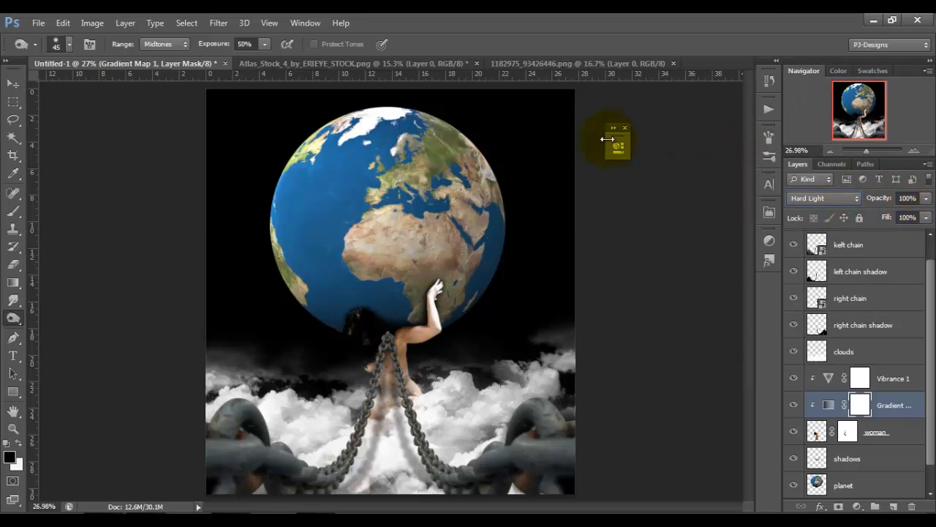
{"action": "left_click", "coordinate": [626, 128]}
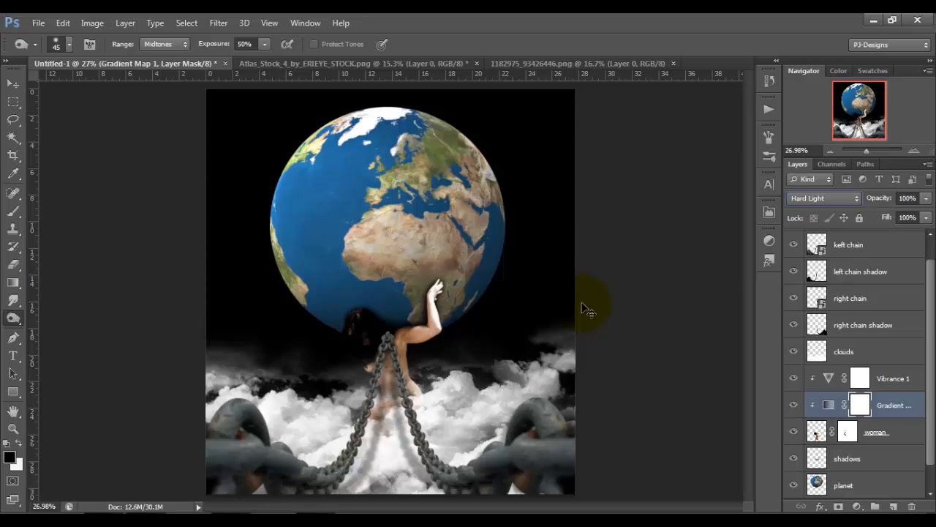
Set up a soft round brush at 90 px and 0% hardness for painting on the Gradient Map layer's mask.
{"action": "key", "text": "ctrl+plus"}
{"action": "key", "text": "ctrl+plus"}
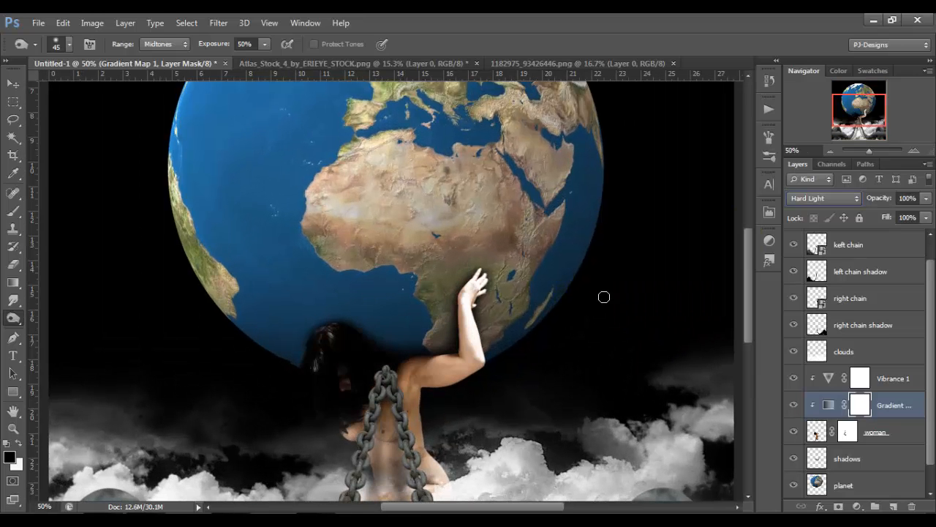
{"action": "left_click_drag", "start_coordinate": [751, 251], "coordinate": [751, 280]}
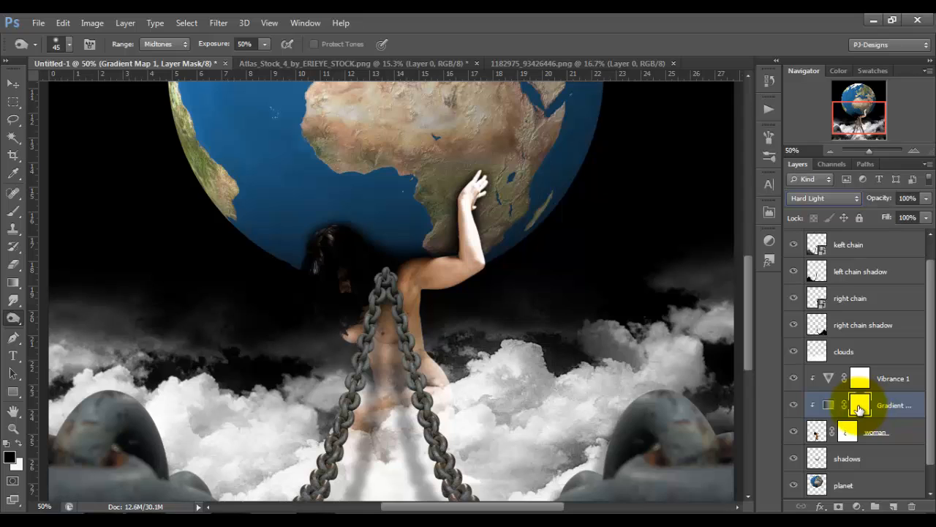
{"action": "left_click", "coordinate": [13, 213]}
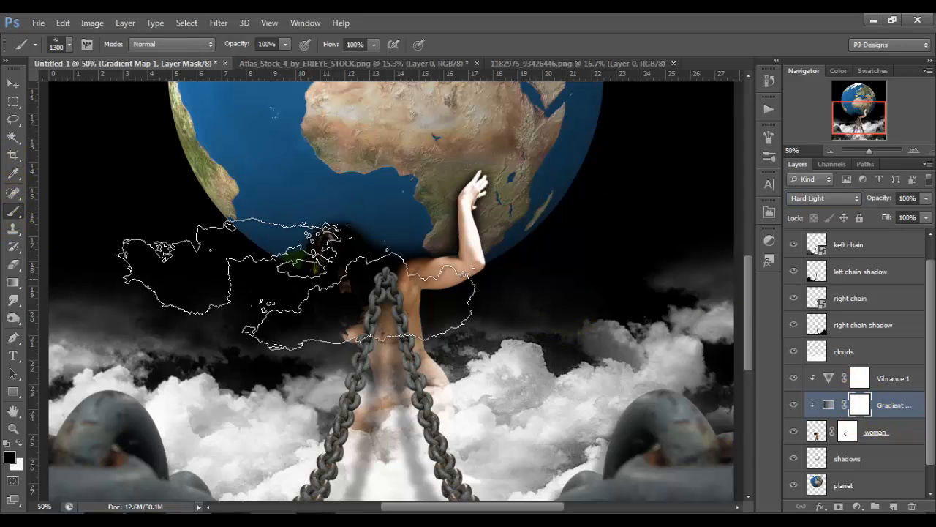
{"action": "left_click", "coordinate": [69, 44]}
{"action": "left_click", "coordinate": [38, 161]}
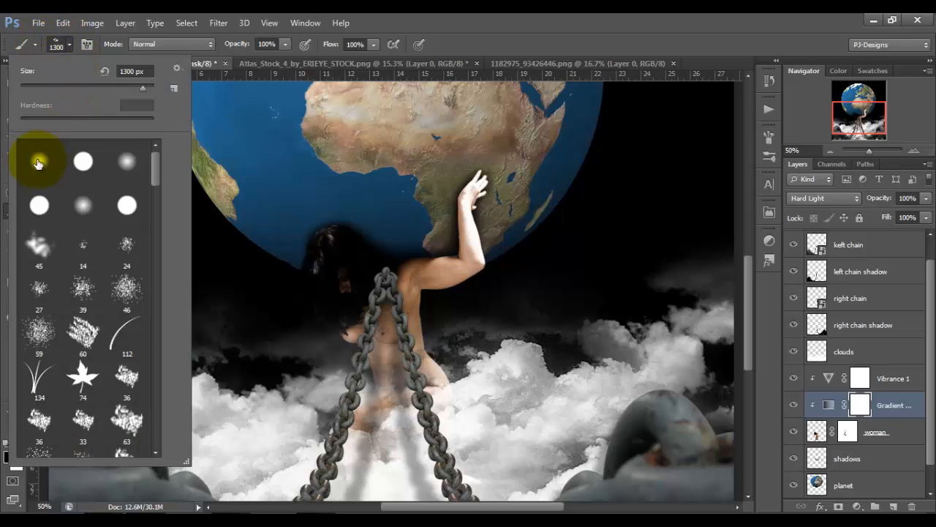
{"action": "left_click", "coordinate": [68, 44]}
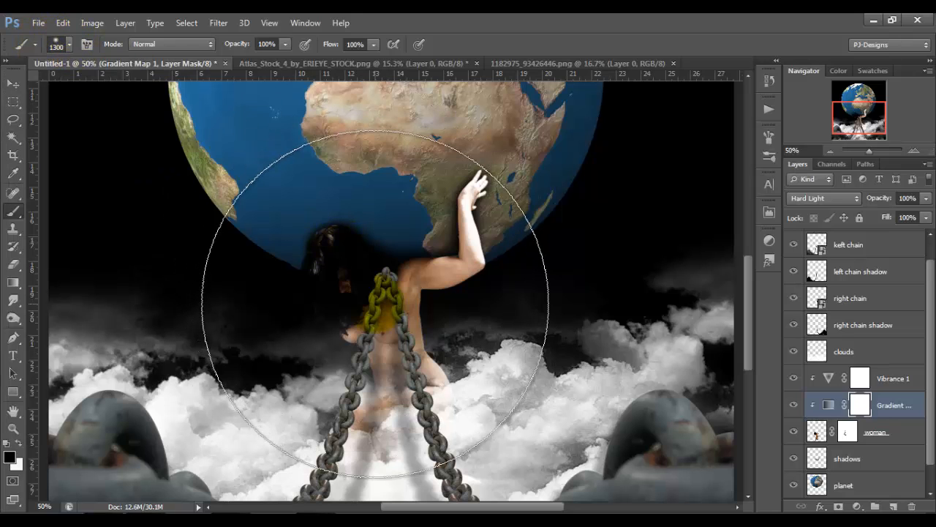
{"action": "key", "text": "bracketleft"}
{"action": "key", "text": "bracketleft"}
{"action": "key", "text": "bracketleft"}
{"action": "key", "text": "bracketleft"}
{"action": "key", "text": "bracketleft"}
{"action": "key", "text": "bracketleft"}
{"action": "key", "text": "bracketleft"}
{"action": "key", "text": "bracketleft"}
{"action": "key", "text": "bracketleft"}
{"action": "key", "text": "bracketleft"}
{"action": "key", "text": "bracketleft"}
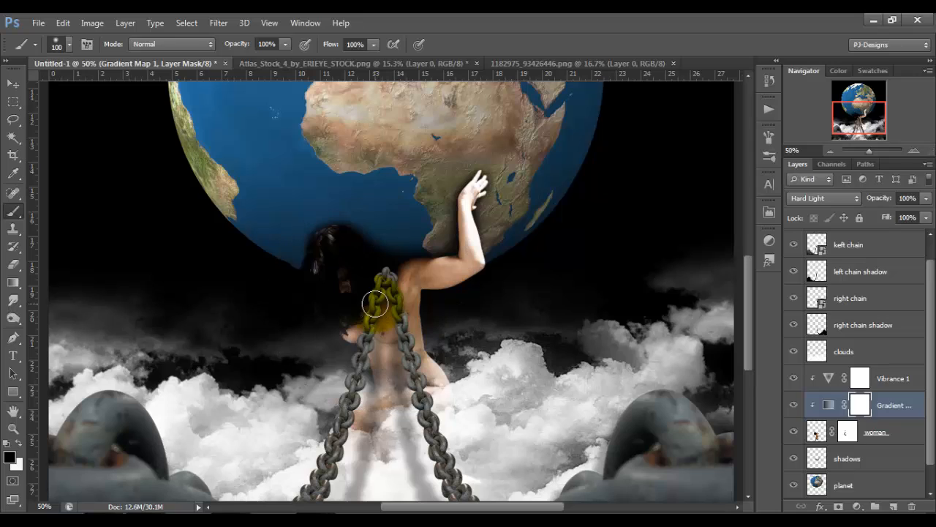
{"action": "key", "text": "bracketright"}
{"action": "key", "text": "bracketleft"}
{"action": "key", "text": "bracketleft"}
Paint black at 50% brush opacity over the woman's face and torso on the Gradient Map mask, comparing with the mask disabled.
{"action": "key", "text": "1"}
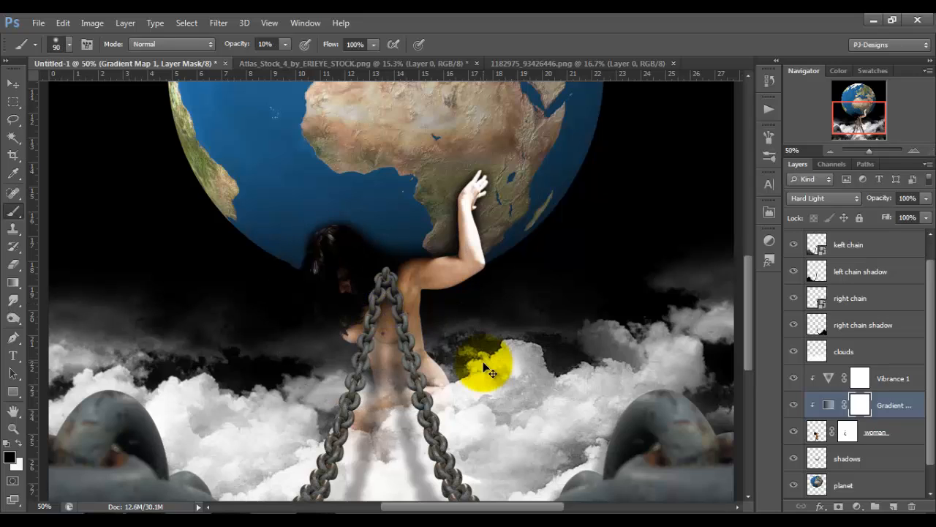
{"action": "left_click", "coordinate": [271, 23]}
{"action": "left_click", "coordinate": [285, 44]}
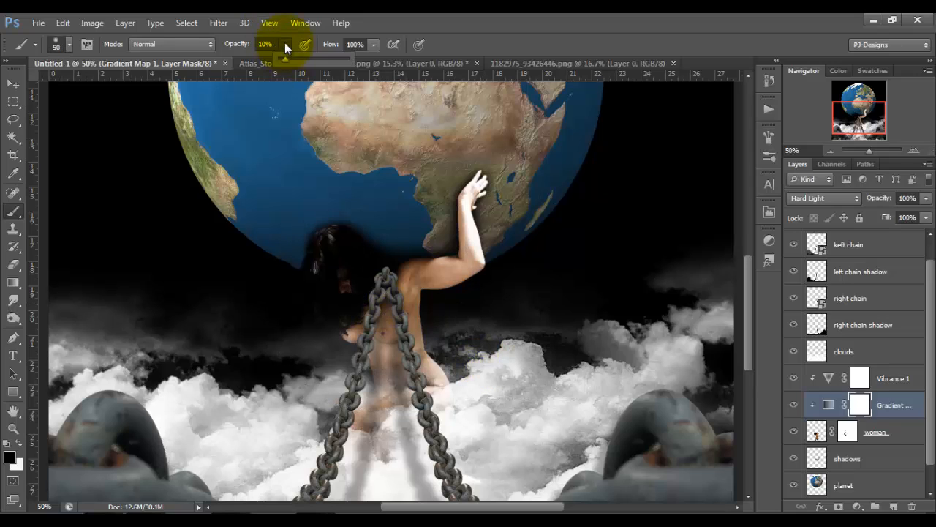
{"action": "left_click", "coordinate": [314, 60]}
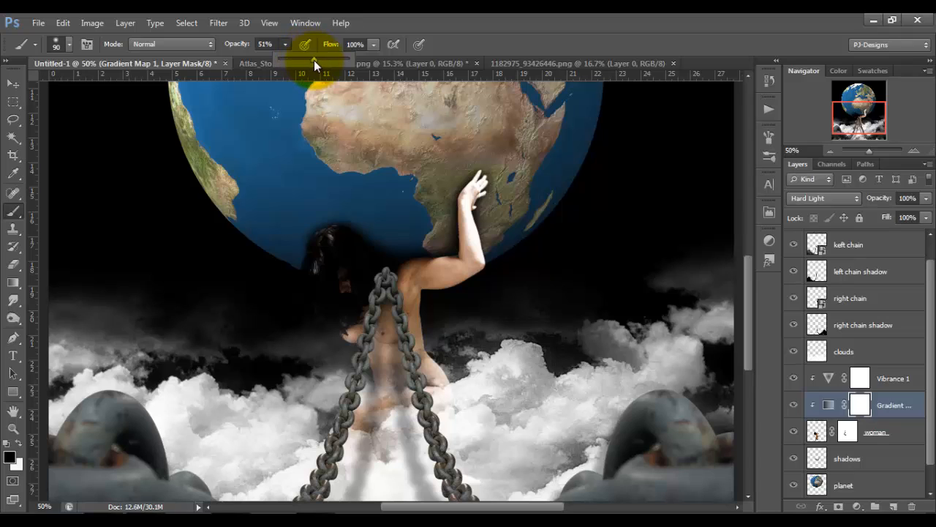
{"action": "left_click_drag", "start_coordinate": [313, 60], "coordinate": [313, 60]}
{"action": "left_click_drag", "start_coordinate": [748, 272], "coordinate": [748, 297]}
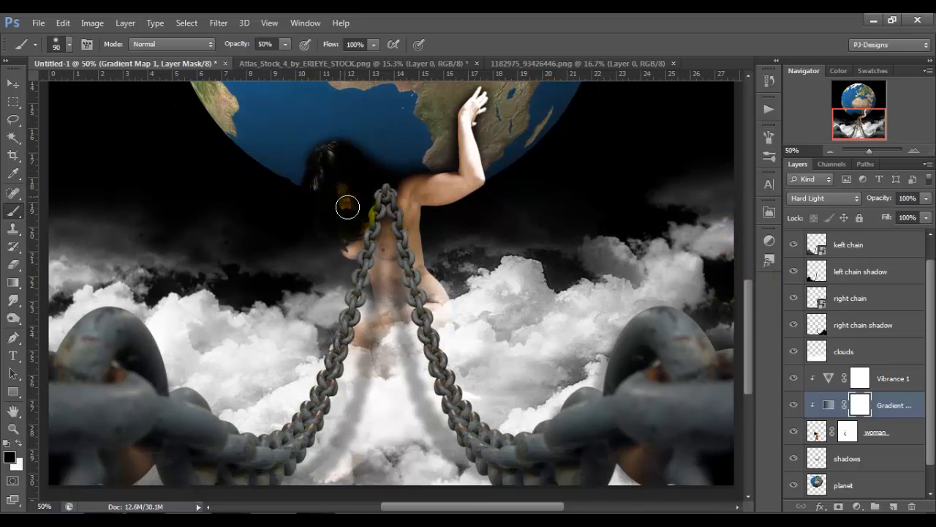
{"action": "mouse_move", "coordinate": [352, 214]}
{"action": "left_mouse_down"}
{"action": "mouse_move", "coordinate": [349, 226]}
{"action": "mouse_move", "coordinate": [359, 217]}
{"action": "mouse_move", "coordinate": [357, 190]}
{"action": "mouse_move", "coordinate": [338, 175]}
{"action": "mouse_move", "coordinate": [330, 183]}
{"action": "mouse_move", "coordinate": [341, 215]}
{"action": "mouse_move", "coordinate": [434, 264]}
{"action": "left_mouse_up"}
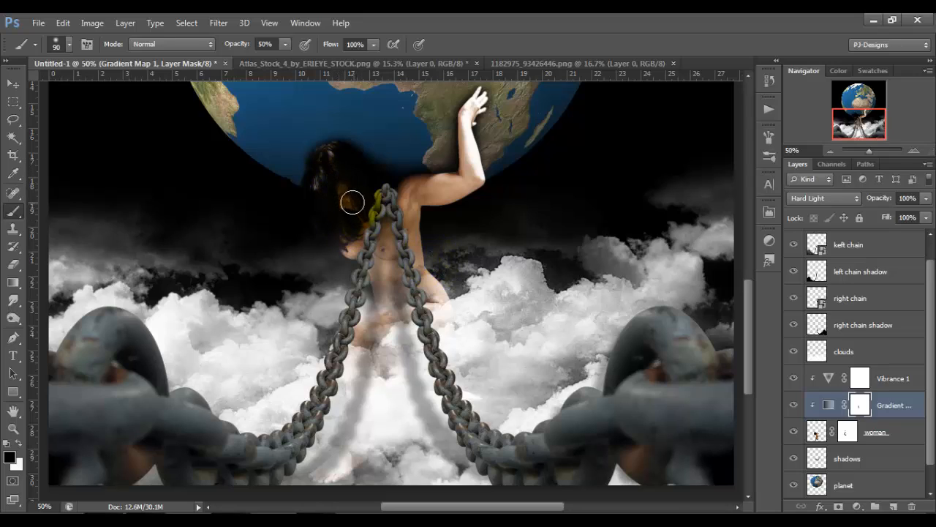
{"action": "key", "text": "ctrl+0"}
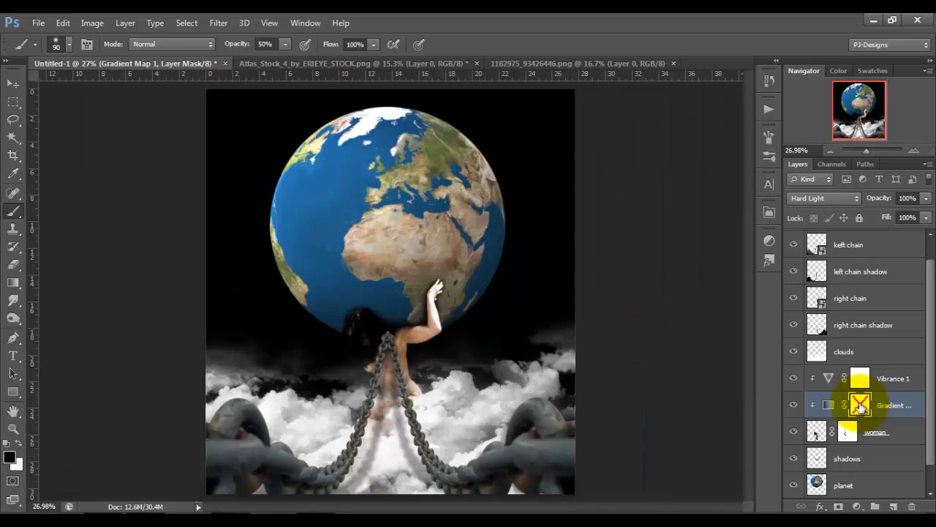
{"action": "left_click", "coordinate": [860, 407], "text": "shift"}
{"action": "left_click", "coordinate": [860, 407], "text": "shift"}
{"action": "left_click", "coordinate": [860, 407], "text": "shift"}
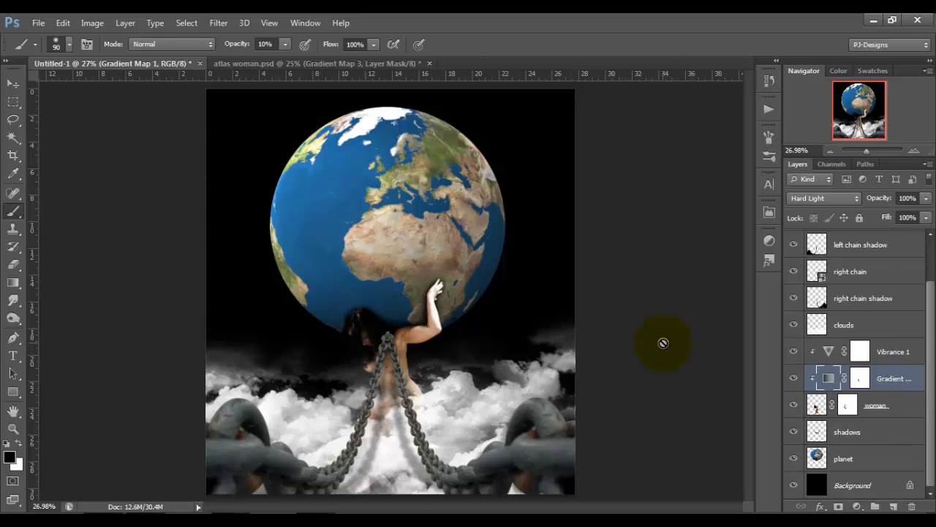
Add a black-to-white Gradient Map adjustment layer directly above the "planet" layer and close its properties.
{"action": "left_click", "coordinate": [874, 459]}
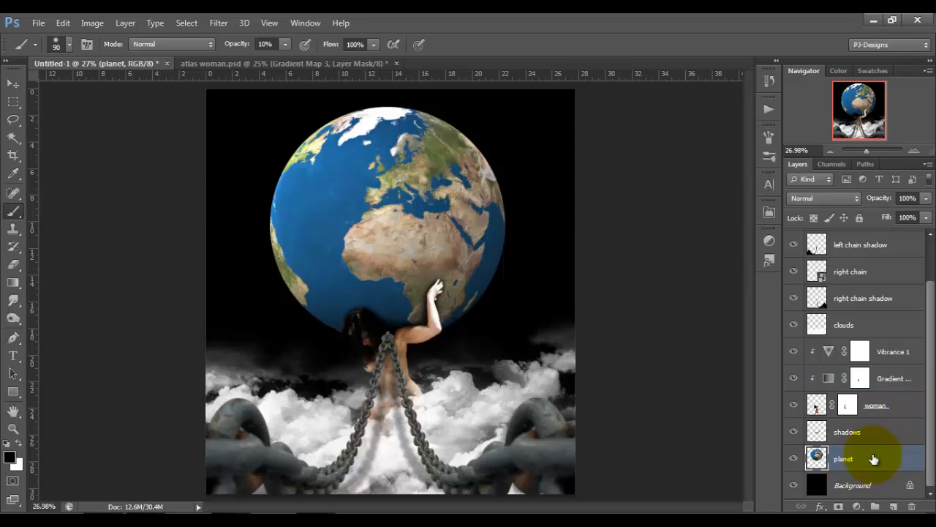
{"action": "left_click", "coordinate": [857, 506]}
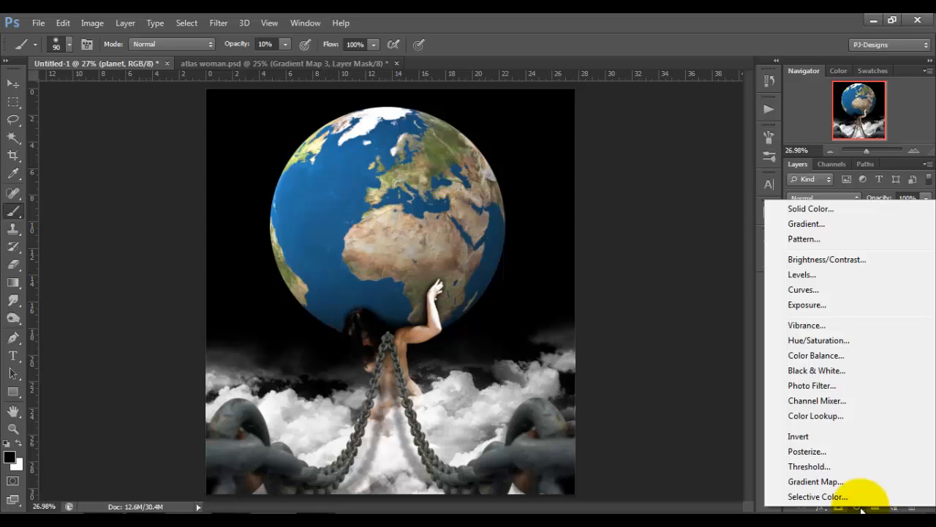
{"action": "left_click", "coordinate": [839, 480]}
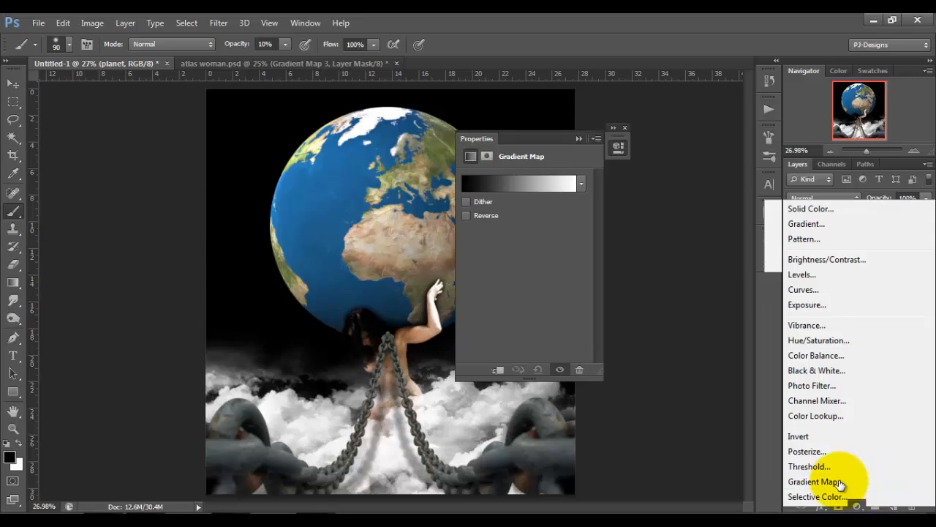
{"action": "left_click", "coordinate": [617, 137]}
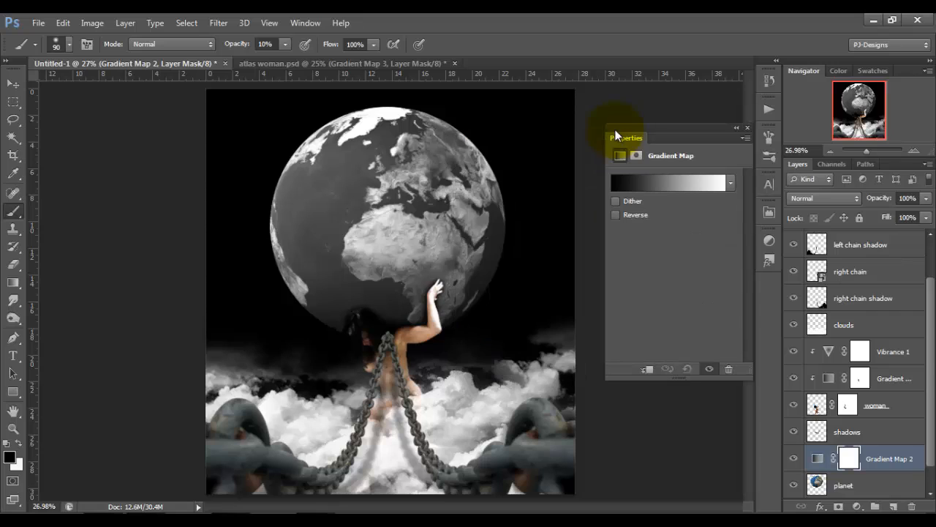
{"action": "left_click", "coordinate": [746, 130]}
Set the planet's Gradient Map layer to Soft Light blend mode at 60% opacity.
{"action": "left_click", "coordinate": [843, 196]}
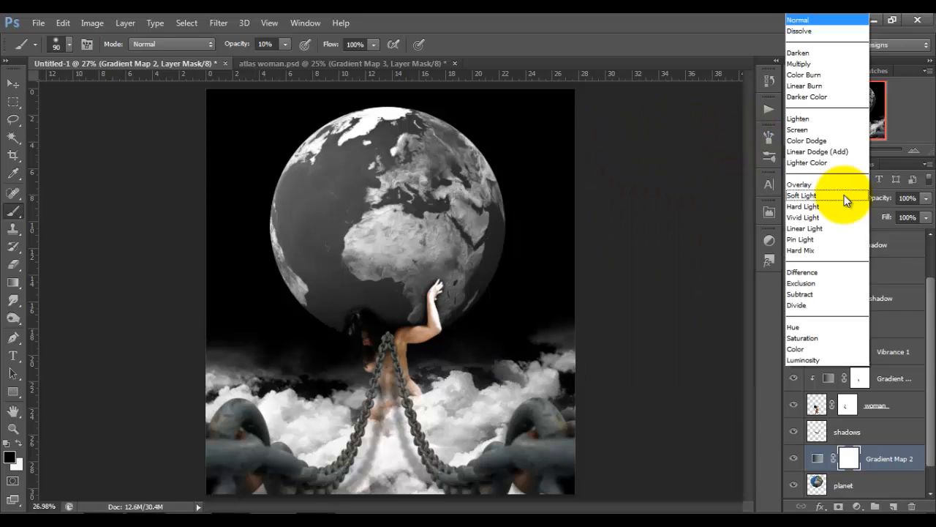
{"action": "left_click", "coordinate": [844, 196]}
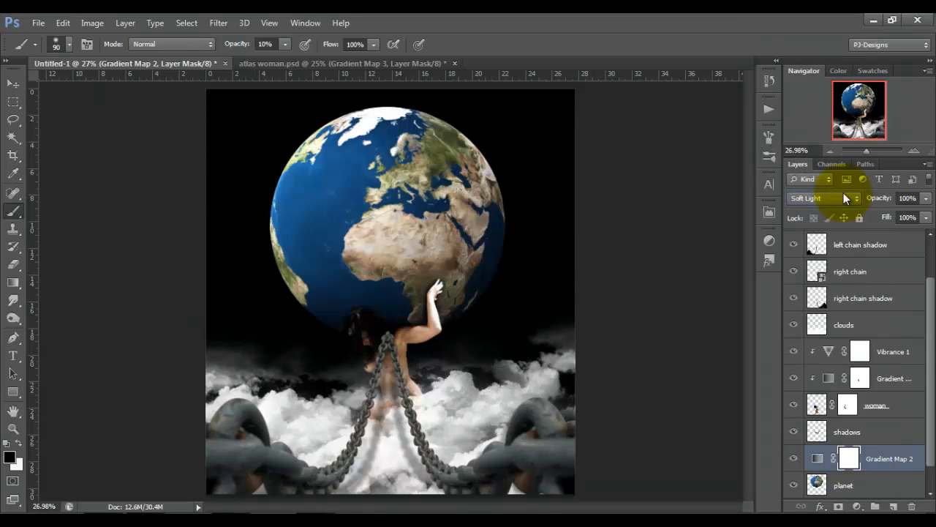
{"action": "left_click", "coordinate": [926, 199]}
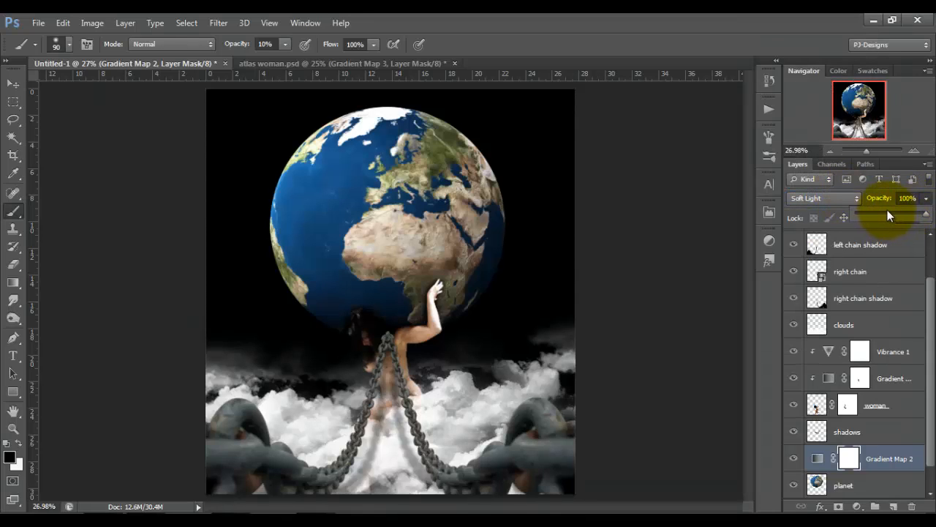
{"action": "left_click", "coordinate": [895, 213]}
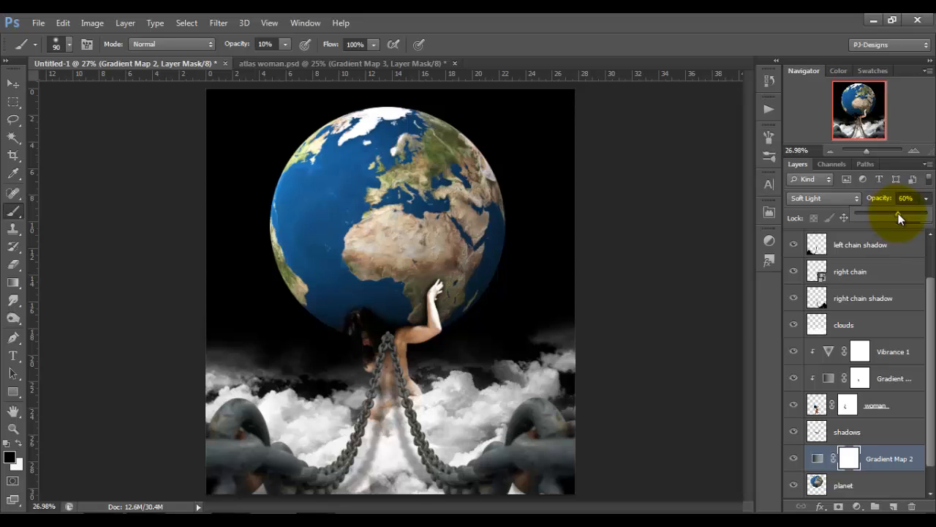
Load the planet's outline as a selection and fill it with black on a new layer above the planet's Gradient Map.
{"action": "left_click_drag", "start_coordinate": [931, 360], "coordinate": [932, 386]}
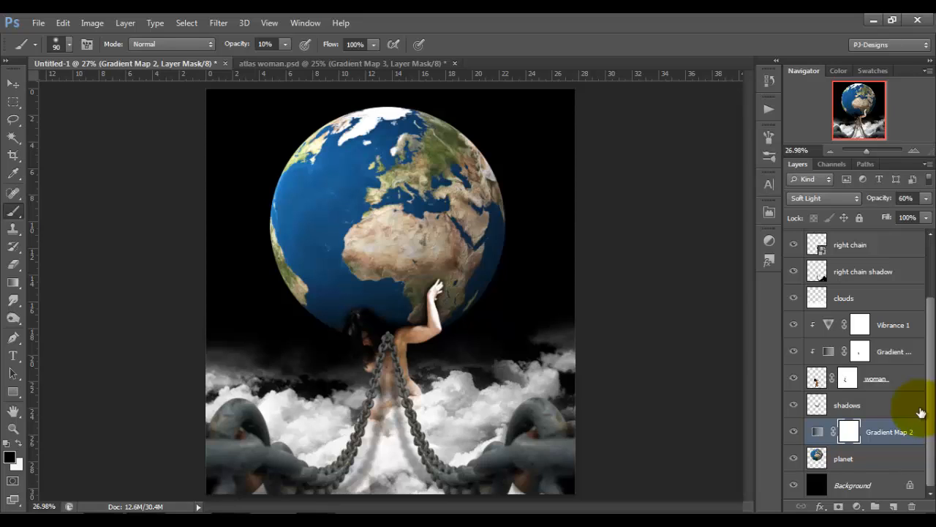
{"action": "left_click", "coordinate": [817, 462], "text": "ctrl"}
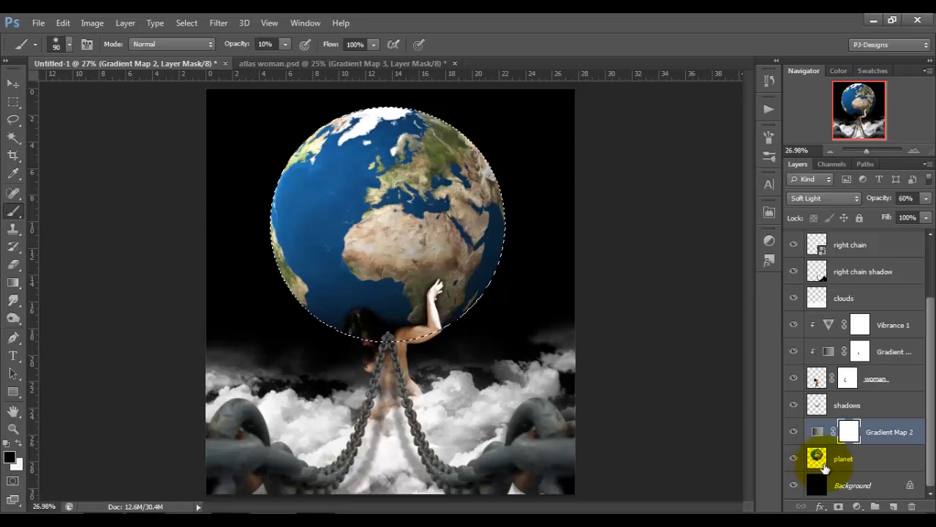
{"action": "left_click", "coordinate": [894, 507]}
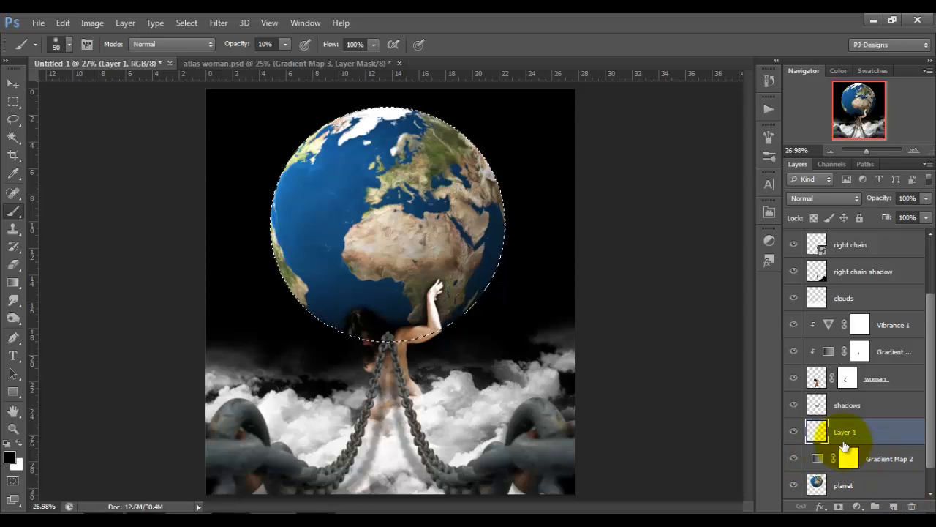
{"action": "key", "text": "alt+BackSpace"}
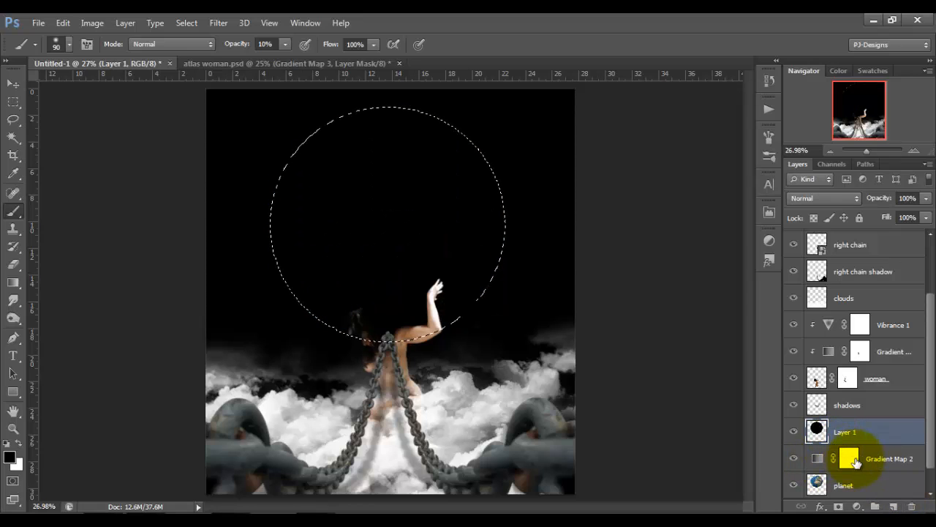
Set the black circle layer's blend mode to Hard Light and add a layer mask from the planet-shaped selection.
{"action": "left_click", "coordinate": [862, 195]}
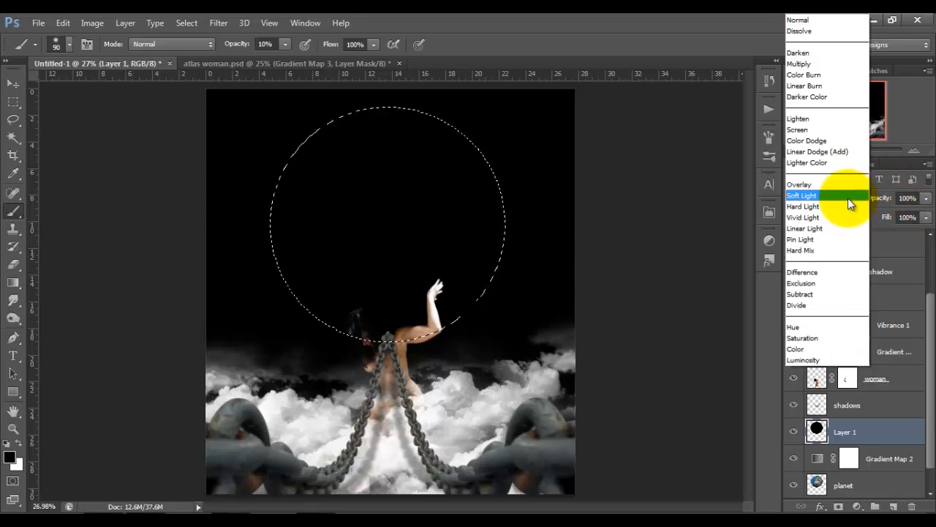
{"action": "left_click", "coordinate": [839, 204]}
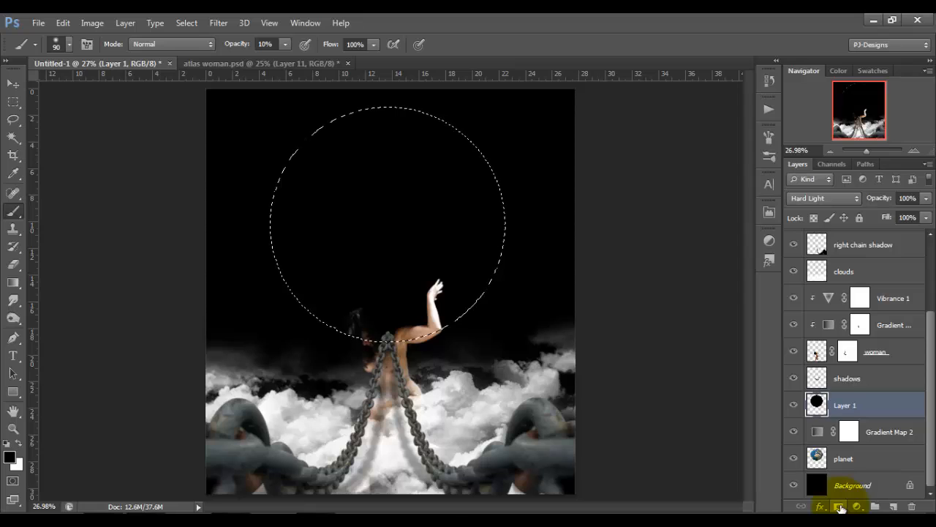
{"action": "left_click", "coordinate": [840, 507]}
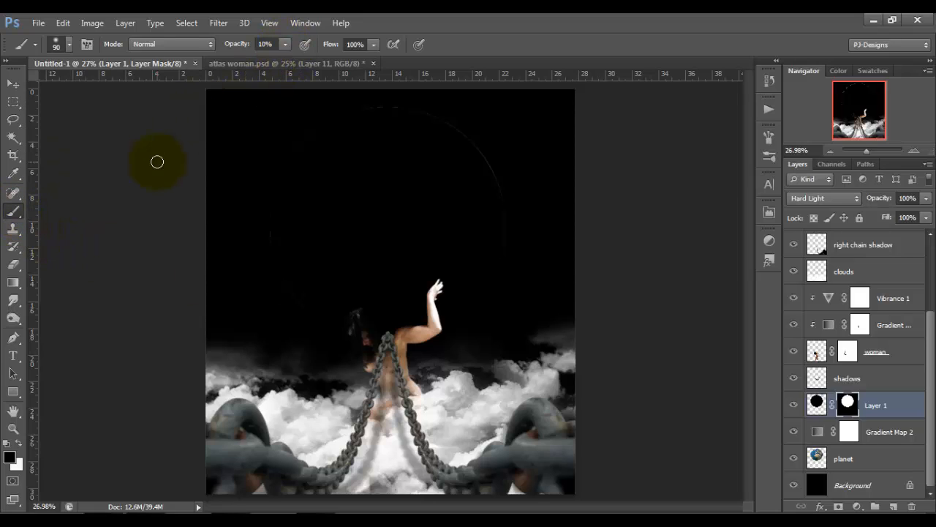
Paint black on the circle layer's mask with a 900 px brush at 10% opacity to reveal the planet's upper and central area.
{"action": "key", "text": "bracketright"}
{"action": "key", "text": "bracketright"}
{"action": "key", "text": "bracketright"}
{"action": "key", "text": "bracketright"}
{"action": "key", "text": "bracketright"}
{"action": "key", "text": "bracketright"}
{"action": "key", "text": "bracketright"}
{"action": "key", "text": "bracketright"}
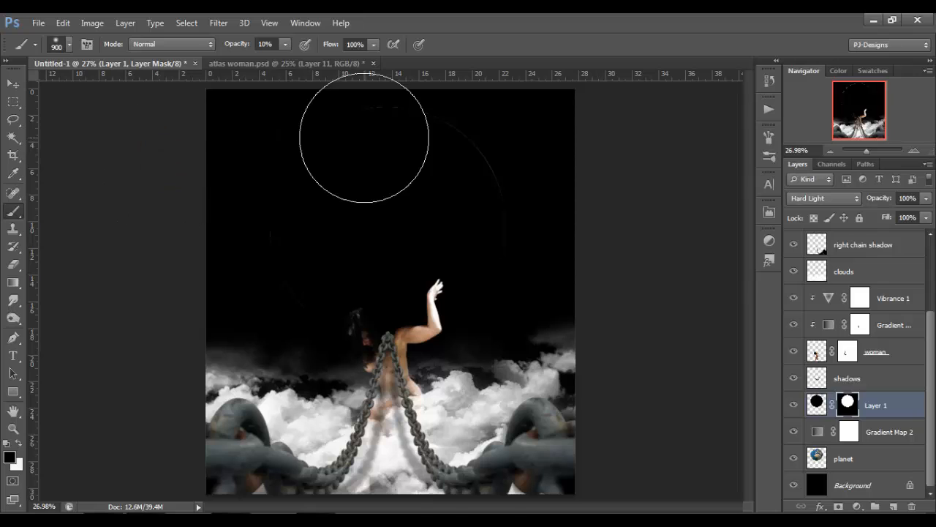
{"action": "mouse_move", "coordinate": [360, 140]}
{"action": "left_mouse_down"}
{"action": "mouse_move", "coordinate": [533, 222]}
{"action": "mouse_move", "coordinate": [446, 179]}
{"action": "mouse_move", "coordinate": [311, 160]}
{"action": "mouse_move", "coordinate": [307, 170]}
{"action": "mouse_move", "coordinate": [335, 190]}
{"action": "mouse_move", "coordinate": [470, 164]}
{"action": "mouse_move", "coordinate": [503, 193]}
{"action": "mouse_move", "coordinate": [491, 199]}
{"action": "mouse_move", "coordinate": [351, 159]}
{"action": "mouse_move", "coordinate": [333, 129]}
{"action": "mouse_move", "coordinate": [482, 214]}
{"action": "mouse_move", "coordinate": [519, 211]}
{"action": "mouse_move", "coordinate": [406, 155]}
{"action": "mouse_move", "coordinate": [397, 136]}
{"action": "mouse_move", "coordinate": [542, 205]}
{"action": "mouse_move", "coordinate": [327, 168]}
{"action": "mouse_move", "coordinate": [296, 183]}
{"action": "mouse_move", "coordinate": [445, 108]}
{"action": "mouse_move", "coordinate": [440, 157]}
{"action": "mouse_move", "coordinate": [526, 183]}
{"action": "mouse_move", "coordinate": [437, 142]}
{"action": "mouse_move", "coordinate": [416, 115]}
{"action": "mouse_move", "coordinate": [528, 204]}
{"action": "mouse_move", "coordinate": [494, 198]}
{"action": "mouse_move", "coordinate": [435, 150]}
{"action": "mouse_move", "coordinate": [457, 193]}
{"action": "mouse_move", "coordinate": [528, 278]}
{"action": "mouse_move", "coordinate": [410, 196]}
{"action": "mouse_move", "coordinate": [395, 158]}
{"action": "mouse_move", "coordinate": [433, 238]}
{"action": "mouse_move", "coordinate": [553, 322]}
{"action": "mouse_move", "coordinate": [263, 322]}
{"action": "mouse_move", "coordinate": [268, 282]}
{"action": "mouse_move", "coordinate": [248, 252]}
{"action": "mouse_move", "coordinate": [221, 273]}
{"action": "mouse_move", "coordinate": [205, 184]}
{"action": "mouse_move", "coordinate": [388, 140]}
{"action": "mouse_move", "coordinate": [443, 142]}
{"action": "mouse_move", "coordinate": [428, 137]}
{"action": "mouse_move", "coordinate": [457, 162]}
{"action": "mouse_move", "coordinate": [462, 153]}
{"action": "mouse_move", "coordinate": [443, 156]}
{"action": "mouse_move", "coordinate": [402, 127]}
{"action": "mouse_move", "coordinate": [427, 148]}
{"action": "mouse_move", "coordinate": [557, 187]}
{"action": "mouse_move", "coordinate": [564, 179]}
{"action": "mouse_move", "coordinate": [487, 143]}
{"action": "mouse_move", "coordinate": [382, 120]}
{"action": "mouse_move", "coordinate": [494, 141]}
{"action": "mouse_move", "coordinate": [417, 146]}
{"action": "mouse_move", "coordinate": [500, 166]}
{"action": "mouse_move", "coordinate": [416, 115]}
{"action": "left_mouse_up"}
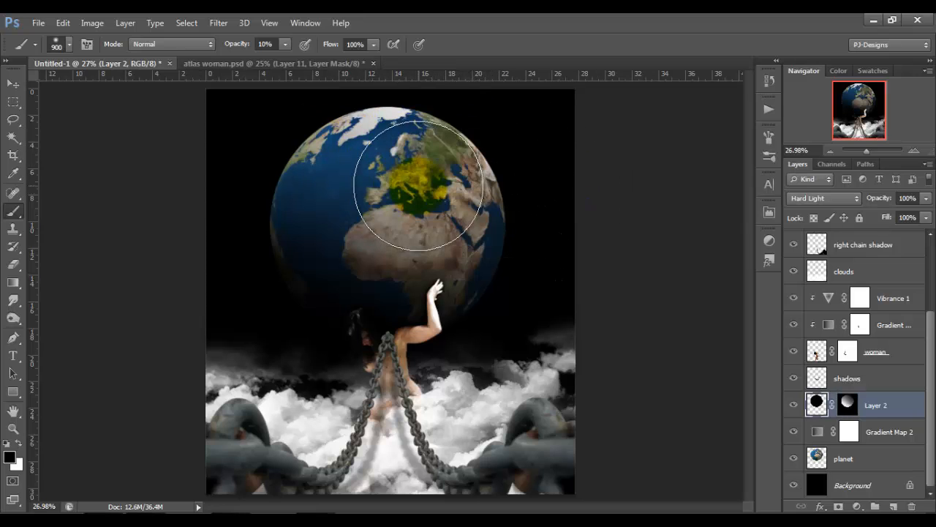
{"action": "mouse_move", "coordinate": [417, 210]}
{"action": "left_mouse_down"}
{"action": "mouse_move", "coordinate": [506, 244]}
{"action": "mouse_move", "coordinate": [618, 288]}
{"action": "left_mouse_up"}
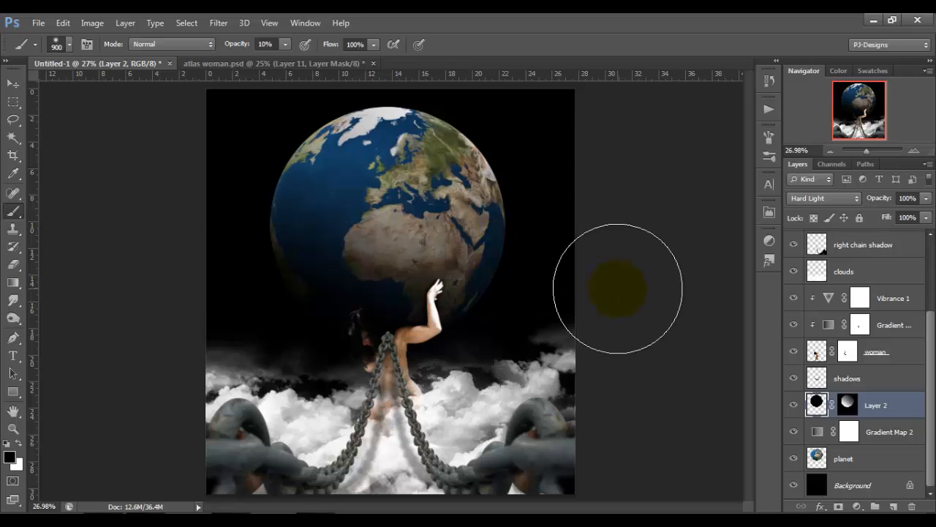
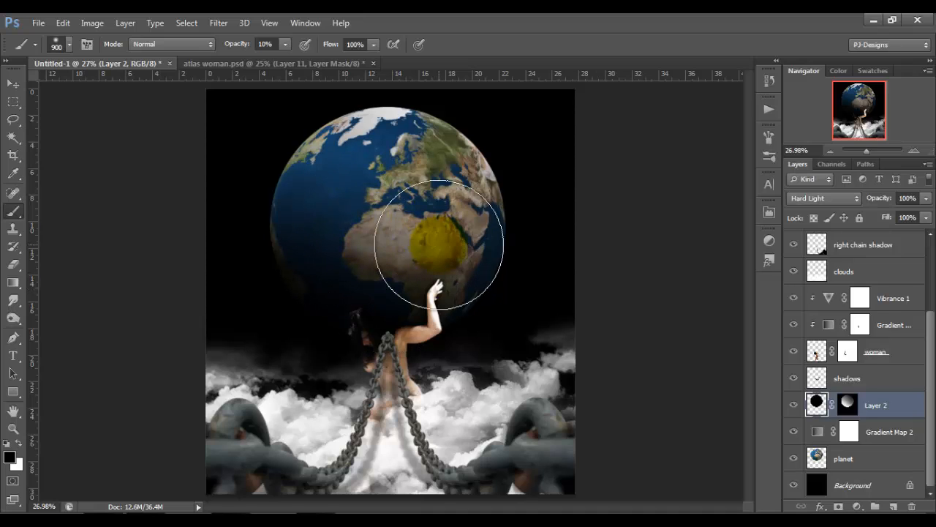
Open chainsofdoom_by_ocd1c_stock from the tutorial folder in Adobe Photoshop CS6 and fit the image to the window.
{"action": "left_click", "coordinate": [14, 85]}
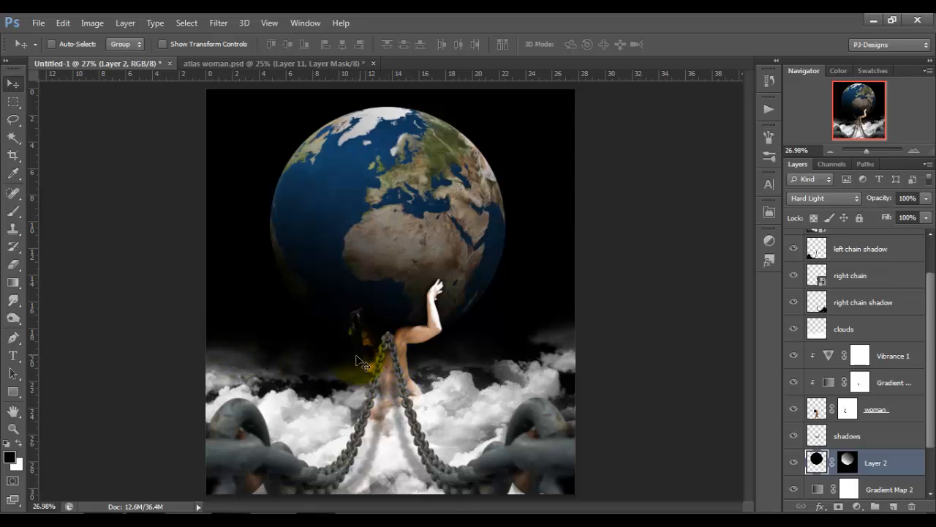
{"action": "left_click", "coordinate": [142, 523]}
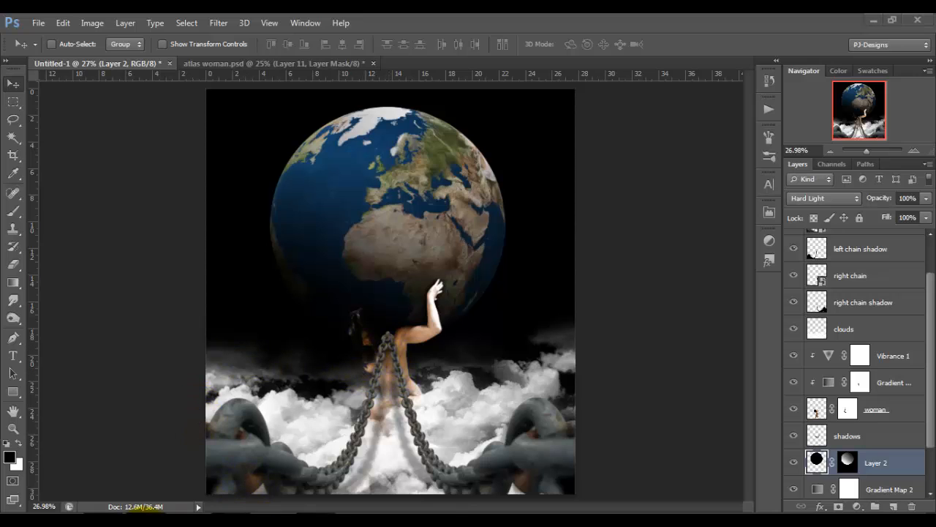
{"action": "left_click", "coordinate": [629, 208]}
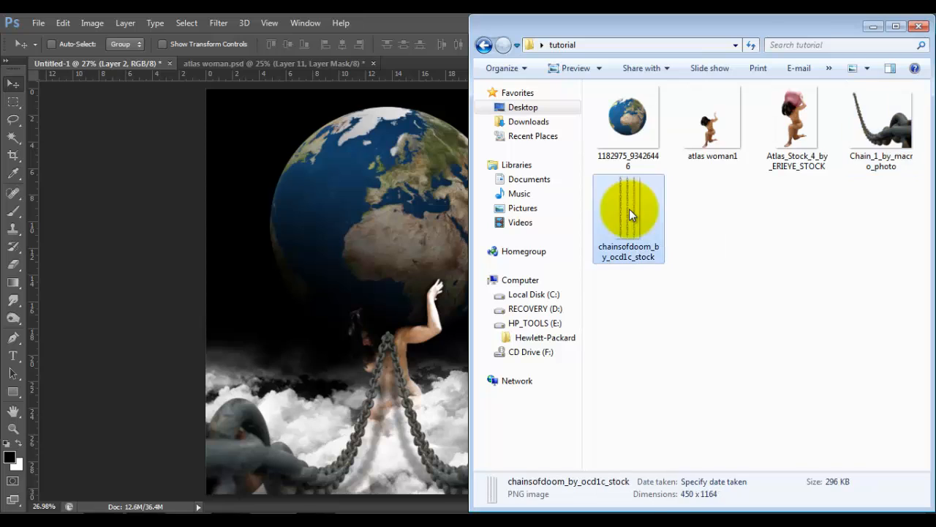
{"action": "right_click", "coordinate": [629, 208]}
{"action": "mouse_move", "coordinate": [660, 260]}
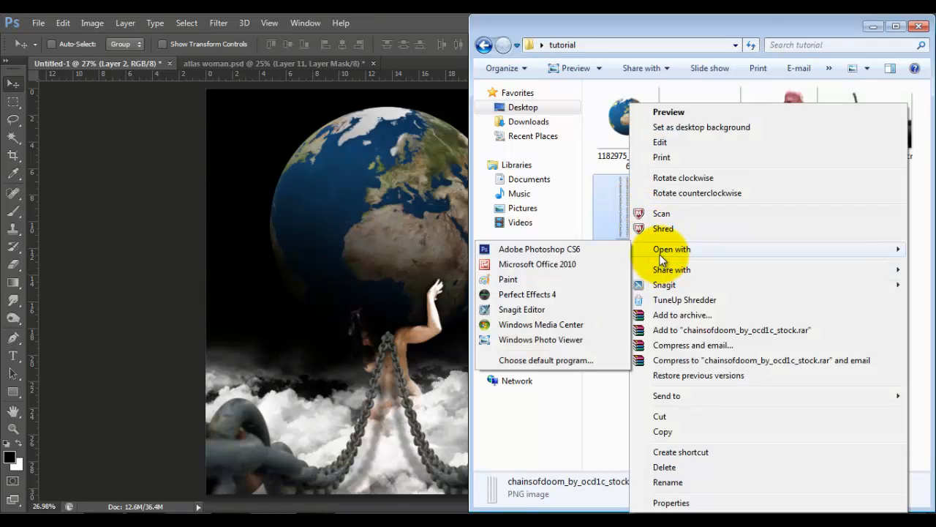
{"action": "left_click", "coordinate": [598, 249]}
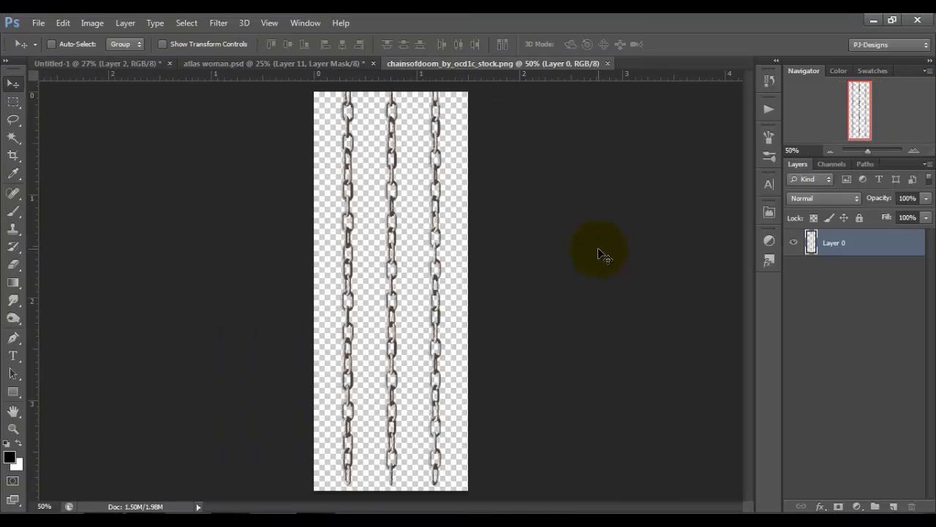
{"action": "key", "text": "ctrl+0"}
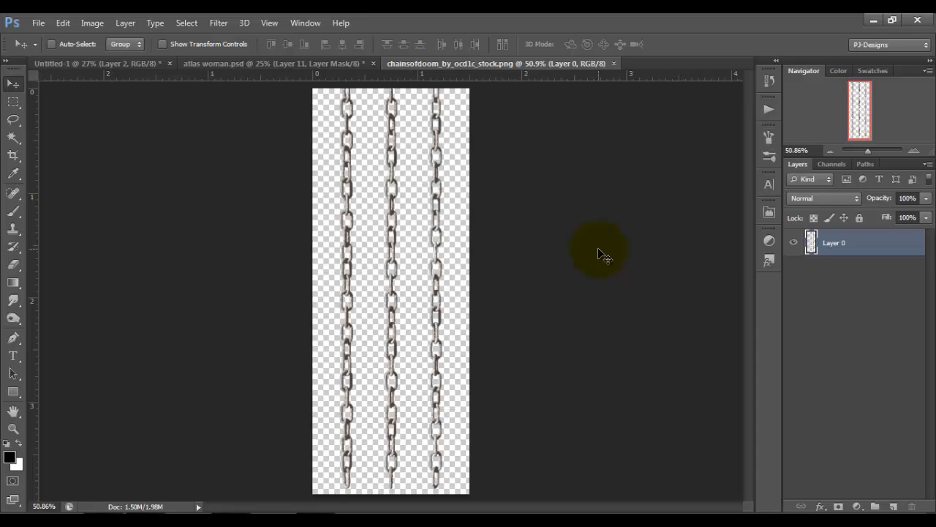
Copy the three chains into the Untitled-1 composite, flip them horizontally and rotate them 90° clockwise.
{"action": "left_click_drag", "start_coordinate": [407, 251], "coordinate": [311, 292]}
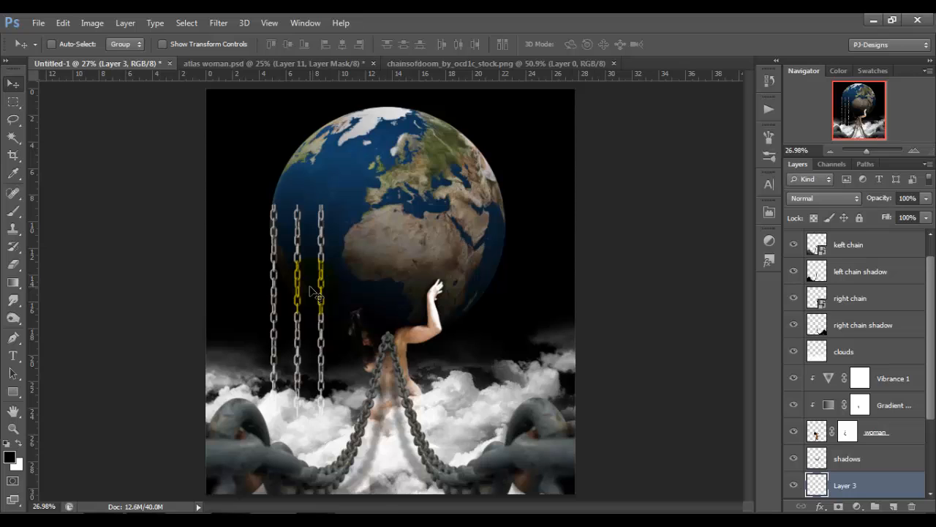
{"action": "key", "text": "ctrl+t"}
{"action": "right_click", "coordinate": [310, 296]}
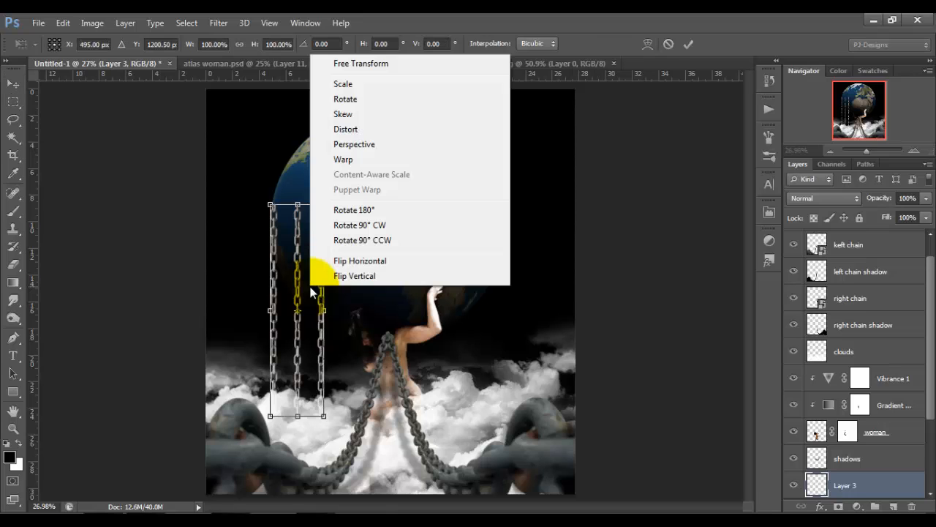
{"action": "left_click", "coordinate": [355, 262]}
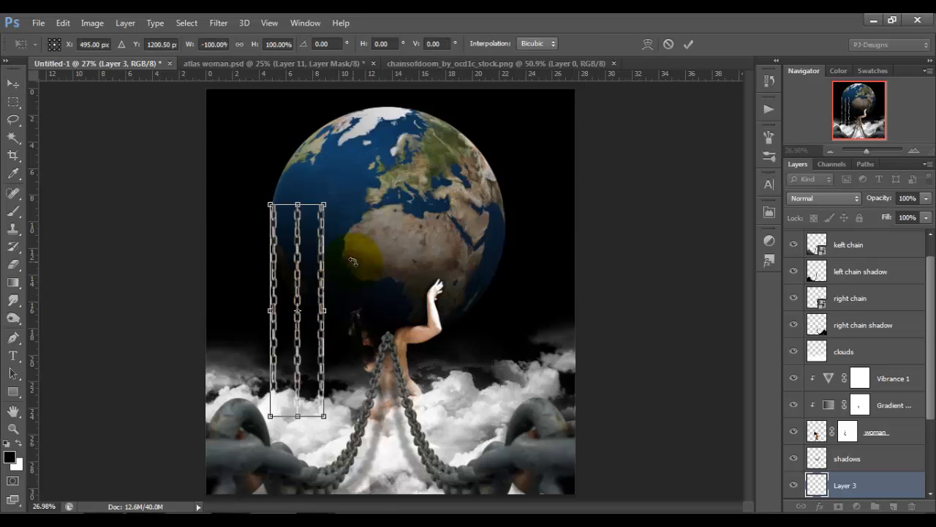
{"action": "right_click", "coordinate": [292, 262]}
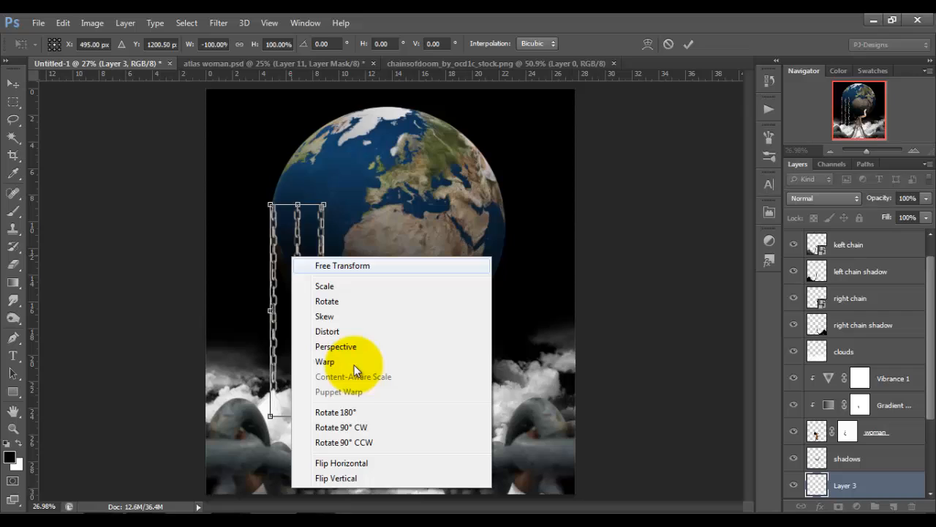
{"action": "left_click", "coordinate": [368, 429]}
Place the chains between the woman and the right canvas edge, scale them to about 87% and warp them into a downward sag.
{"action": "left_click_drag", "start_coordinate": [318, 313], "coordinate": [511, 335]}
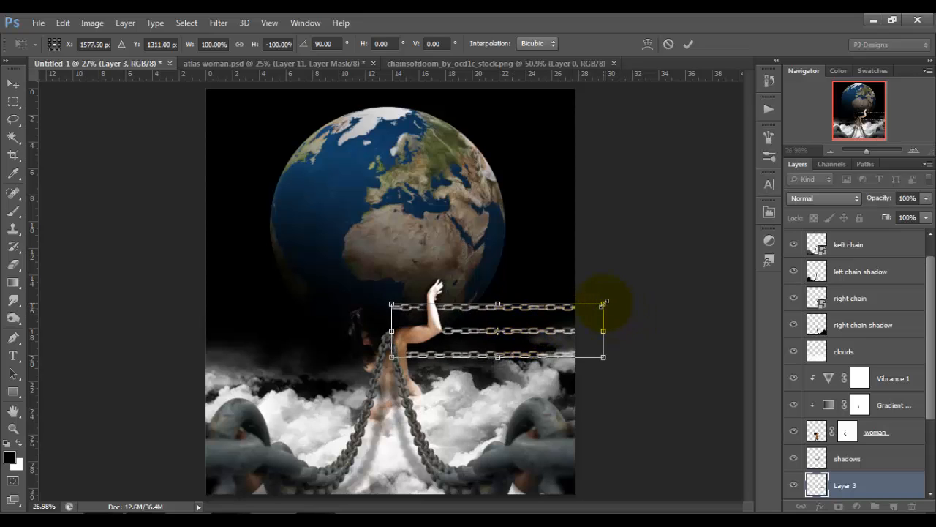
{"action": "left_click_drag", "start_coordinate": [604, 302], "coordinate": [576, 311]}
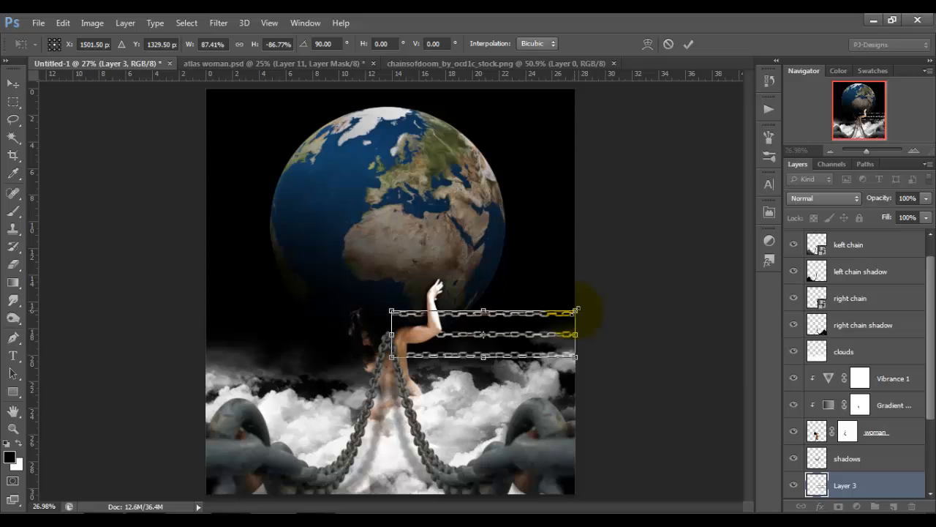
{"action": "right_click", "coordinate": [527, 327]}
{"action": "left_click", "coordinate": [577, 196]}
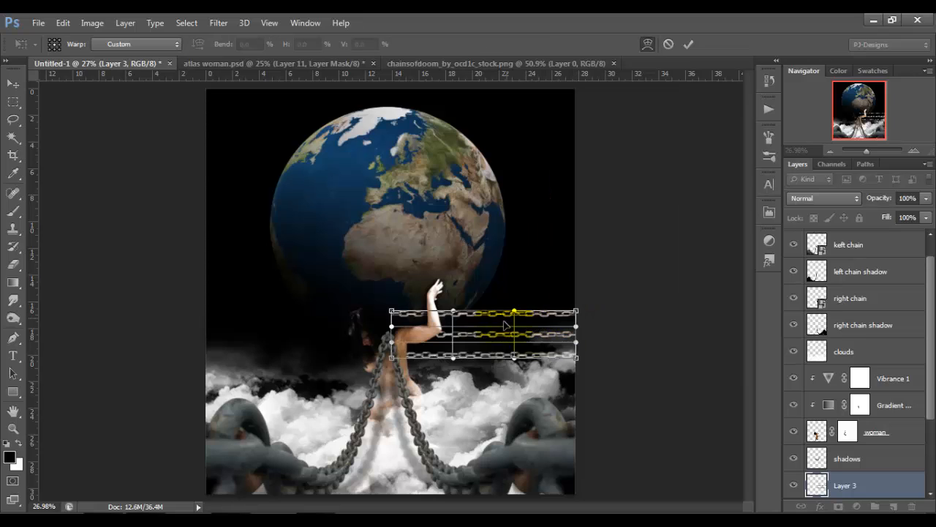
{"action": "left_click_drag", "start_coordinate": [494, 335], "coordinate": [513, 372]}
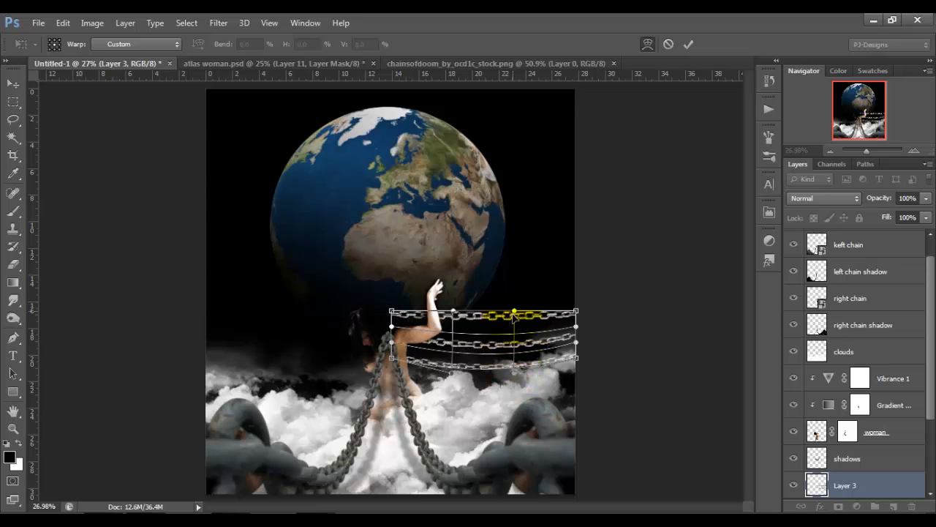
{"action": "left_click_drag", "start_coordinate": [453, 313], "coordinate": [453, 323]}
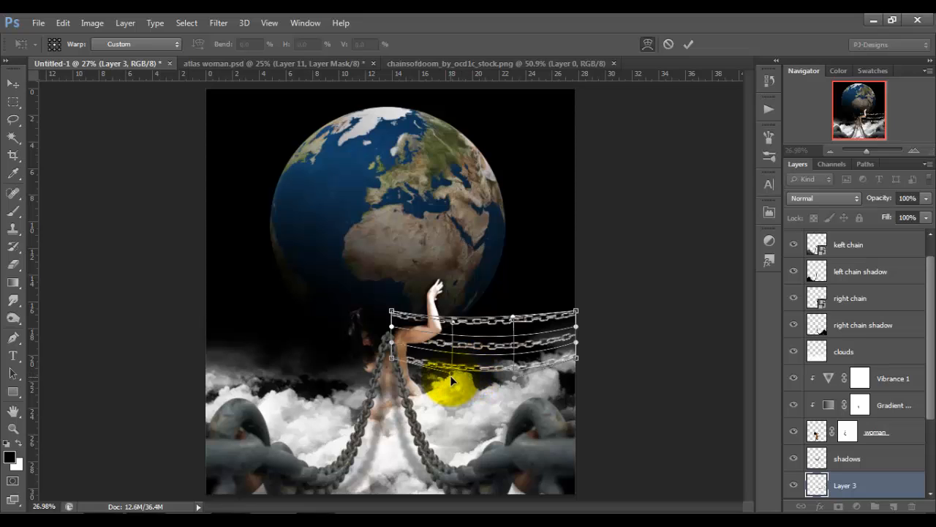
Narrow the warped chains toward the woman's shoulder, spread them at the canvas edge and apply the transform.
{"action": "left_click_drag", "start_coordinate": [391, 310], "coordinate": [391, 351]}
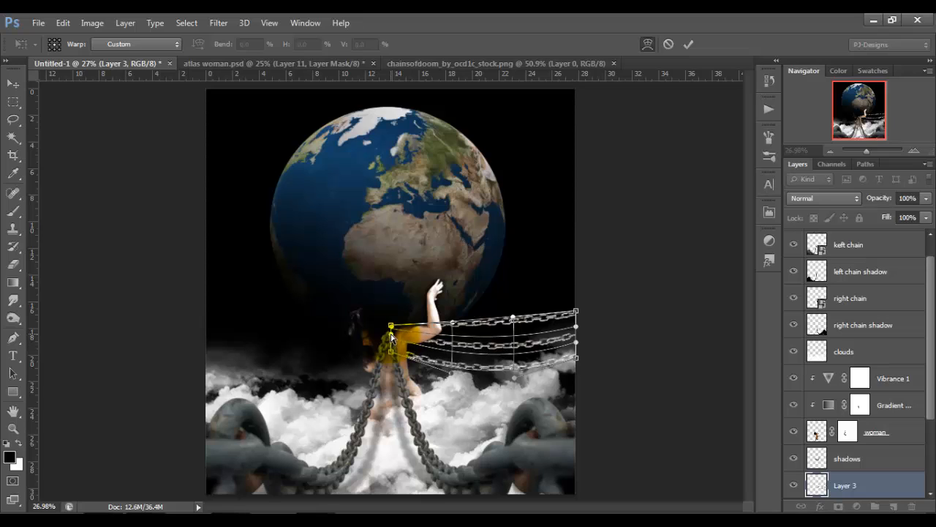
{"action": "left_click_drag", "start_coordinate": [393, 356], "coordinate": [392, 349]}
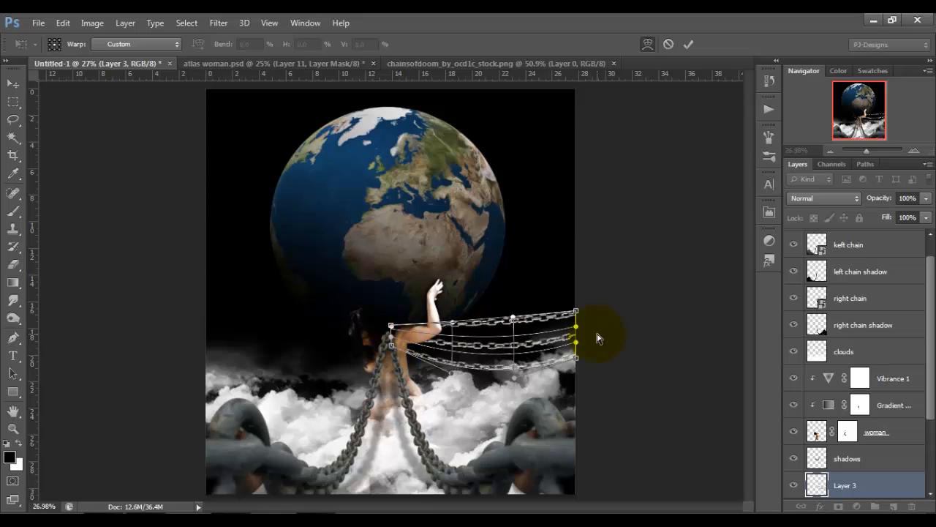
{"action": "left_click_drag", "start_coordinate": [577, 313], "coordinate": [577, 320]}
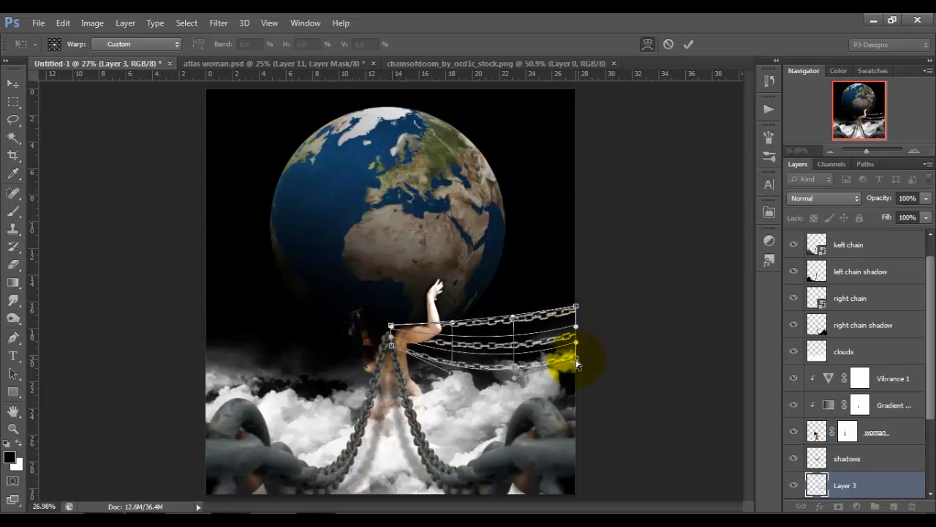
{"action": "left_click_drag", "start_coordinate": [576, 364], "coordinate": [576, 363]}
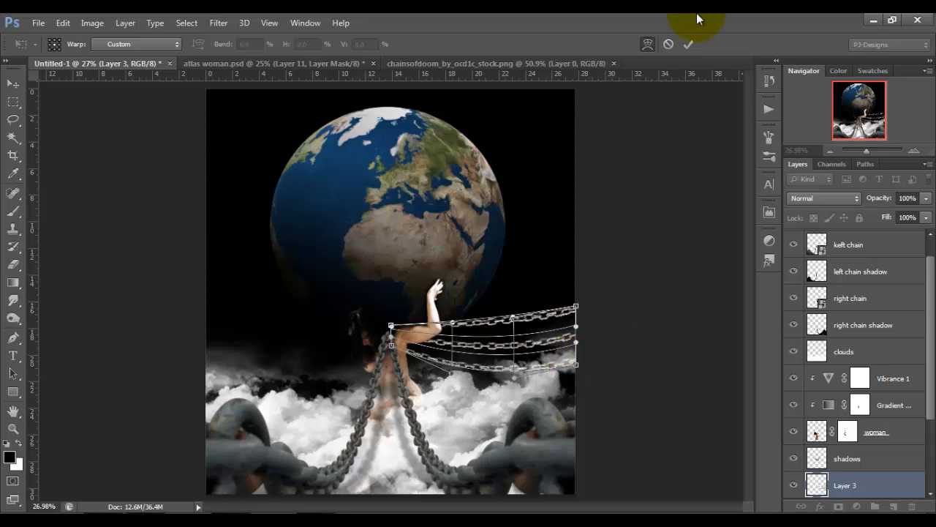
{"action": "left_click", "coordinate": [687, 44]}
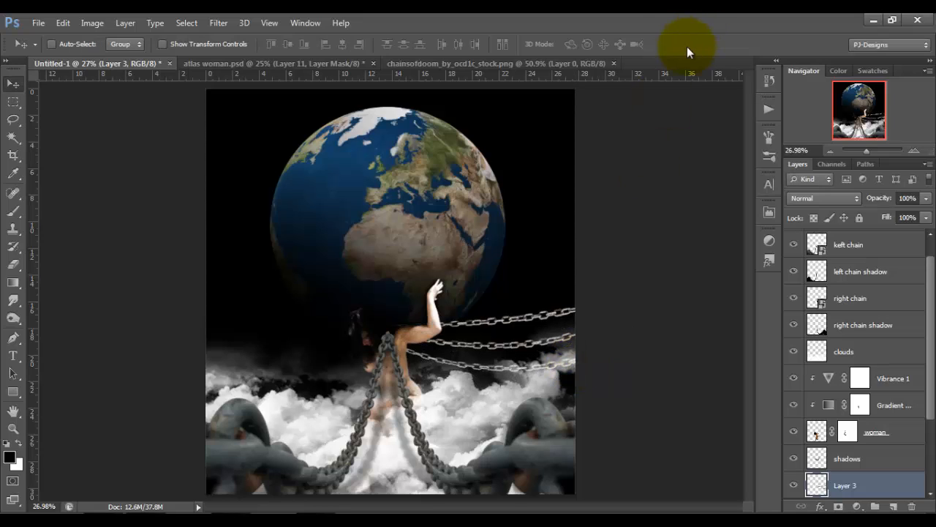
Copy the stock chains into the composite again, rotate them 90° clockwise and place them between the left canvas edge and the woman.
{"action": "left_click", "coordinate": [530, 64]}
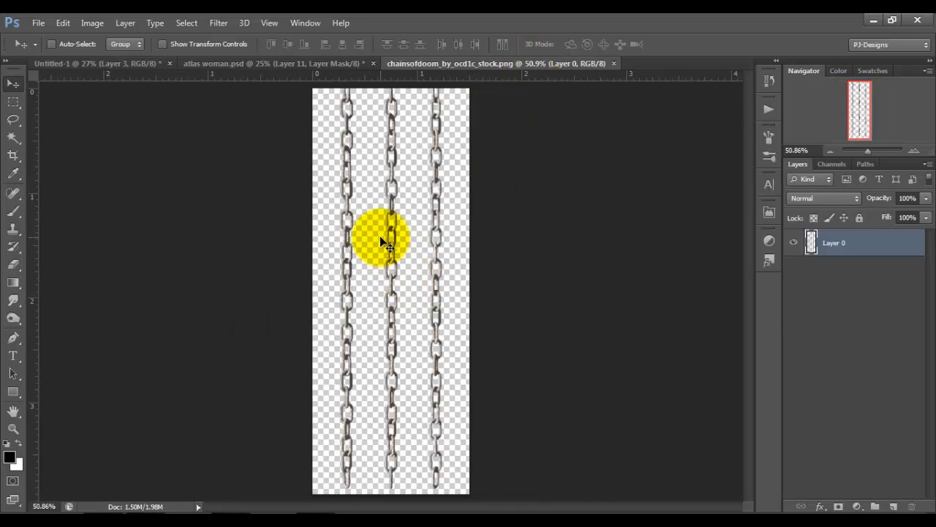
{"action": "left_click_drag", "start_coordinate": [367, 218], "coordinate": [305, 335]}
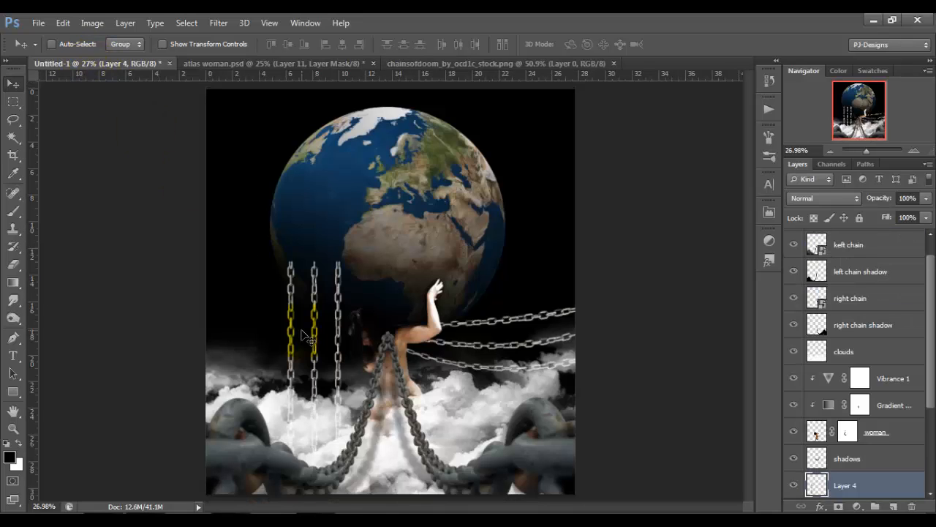
{"action": "key", "text": "ctrl+t"}
{"action": "right_click", "coordinate": [302, 334]}
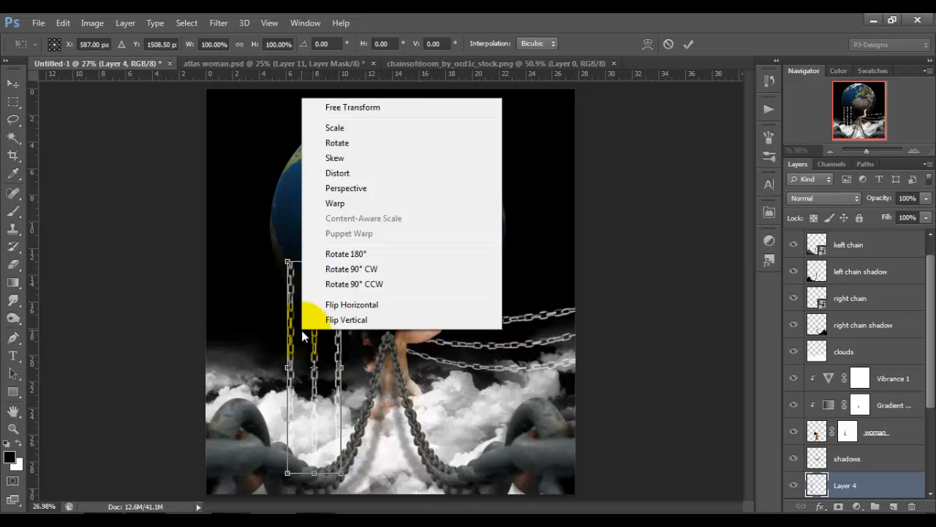
{"action": "left_click", "coordinate": [361, 270]}
{"action": "left_click_drag", "start_coordinate": [343, 362], "coordinate": [340, 331]}
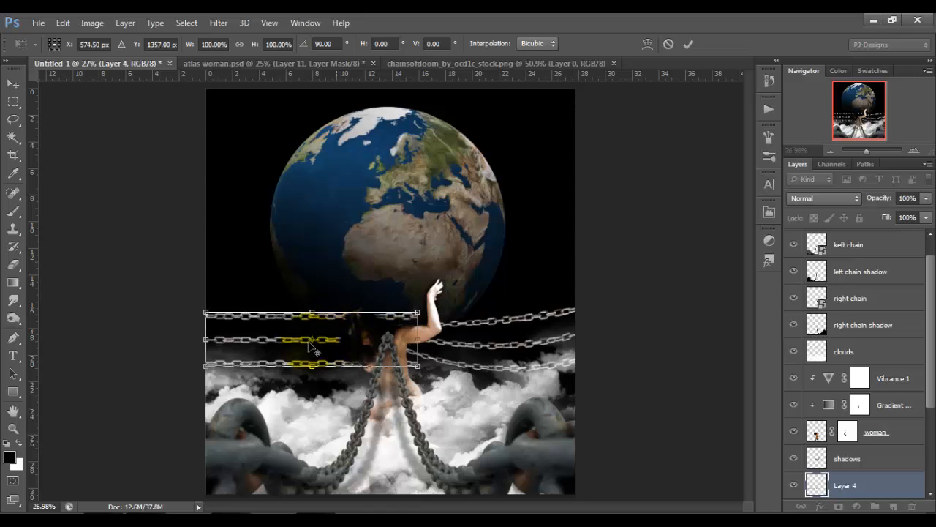
Warp the left chains into a downward sag and taper their inner ends toward the woman.
{"action": "right_click", "coordinate": [235, 348]}
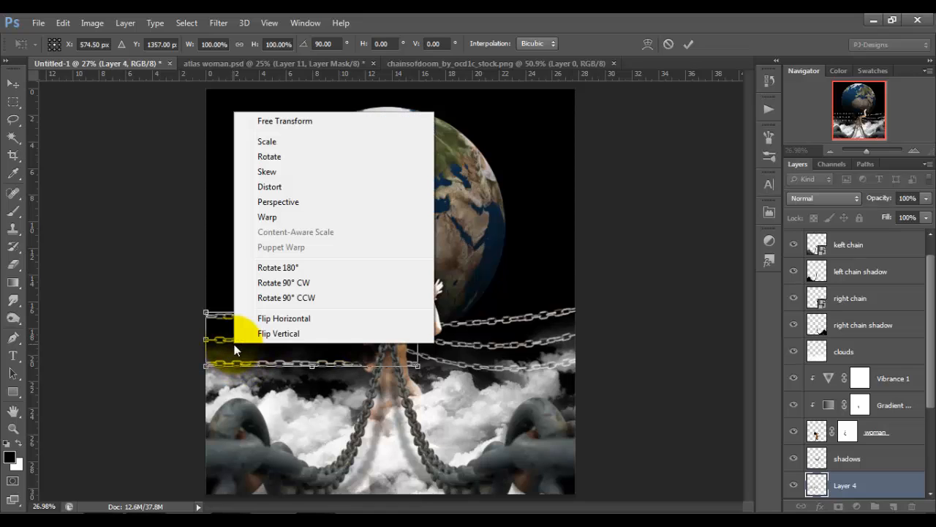
{"action": "left_click", "coordinate": [296, 218]}
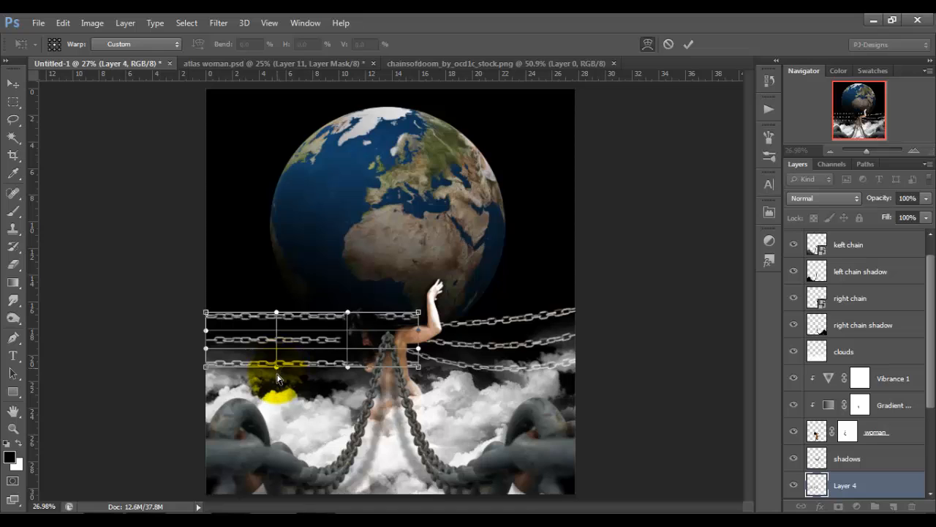
{"action": "left_click_drag", "start_coordinate": [277, 378], "coordinate": [277, 380]}
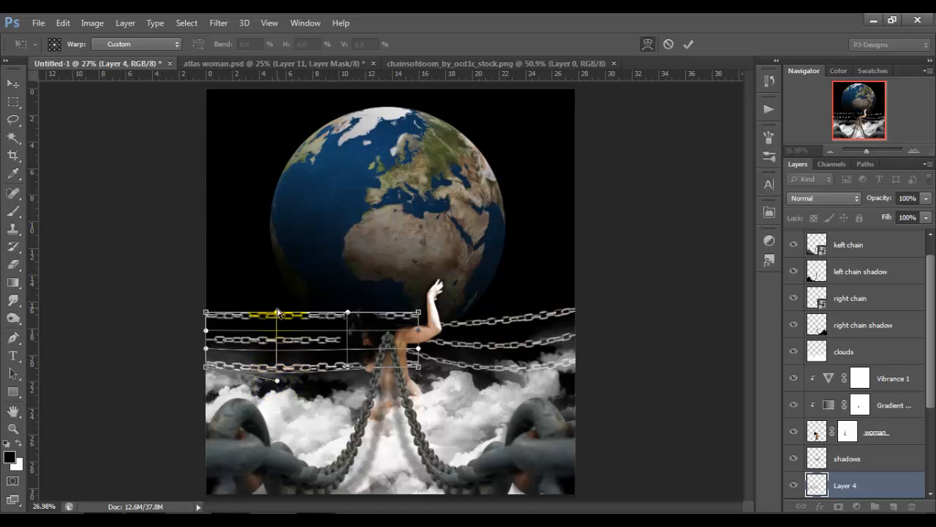
{"action": "left_click_drag", "start_coordinate": [277, 344], "coordinate": [277, 353]}
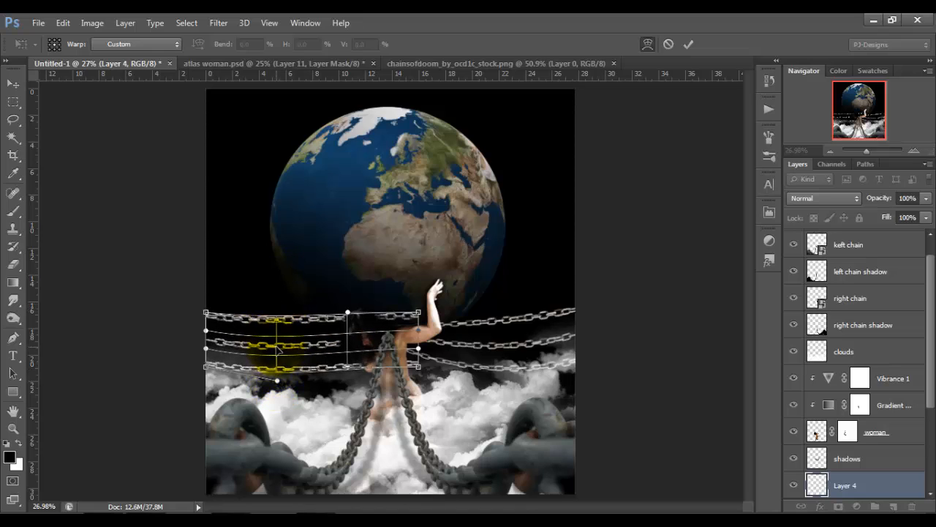
{"action": "left_click_drag", "start_coordinate": [347, 313], "coordinate": [347, 323]}
{"action": "left_click_drag", "start_coordinate": [347, 345], "coordinate": [347, 354]}
{"action": "left_click_drag", "start_coordinate": [347, 366], "coordinate": [348, 376]}
{"action": "left_click_drag", "start_coordinate": [206, 312], "coordinate": [204, 308]}
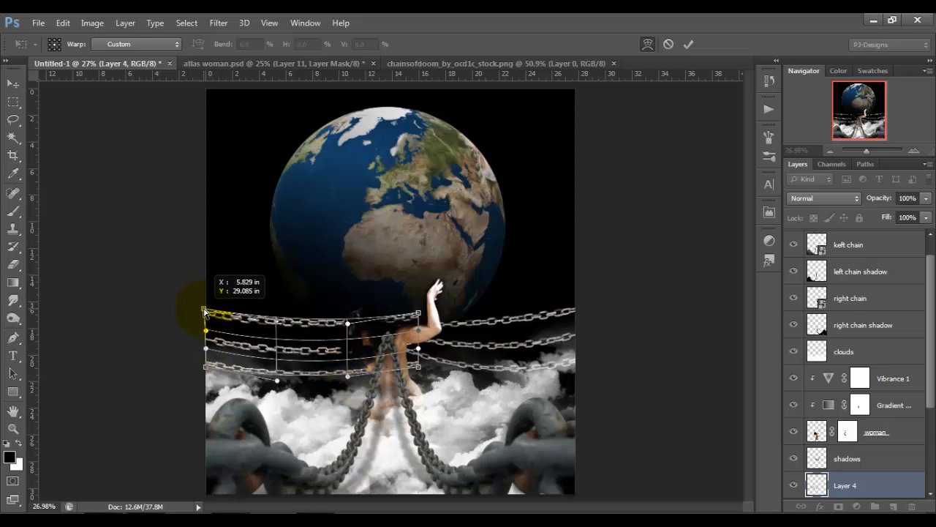
{"action": "left_click_drag", "start_coordinate": [418, 312], "coordinate": [418, 330]}
{"action": "left_click_drag", "start_coordinate": [418, 367], "coordinate": [208, 346]}
Stretch the left chains to the canvas edge, lower their upper corners and apply the transform.
{"action": "left_click", "coordinate": [648, 44]}
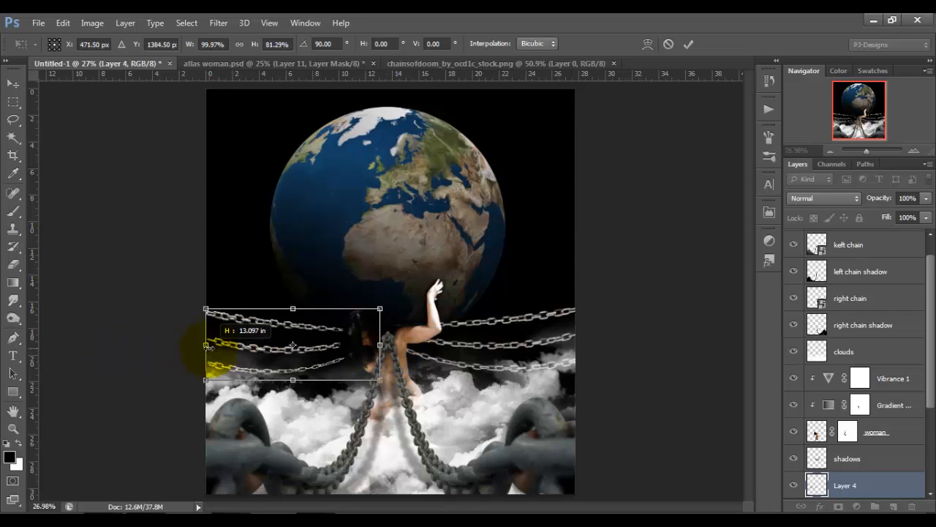
{"action": "mouse_move", "coordinate": [205, 309]}
{"action": "left_mouse_down"}
{"action": "mouse_move", "coordinate": [204, 295]}
{"action": "mouse_move", "coordinate": [205, 319]}
{"action": "left_mouse_up"}
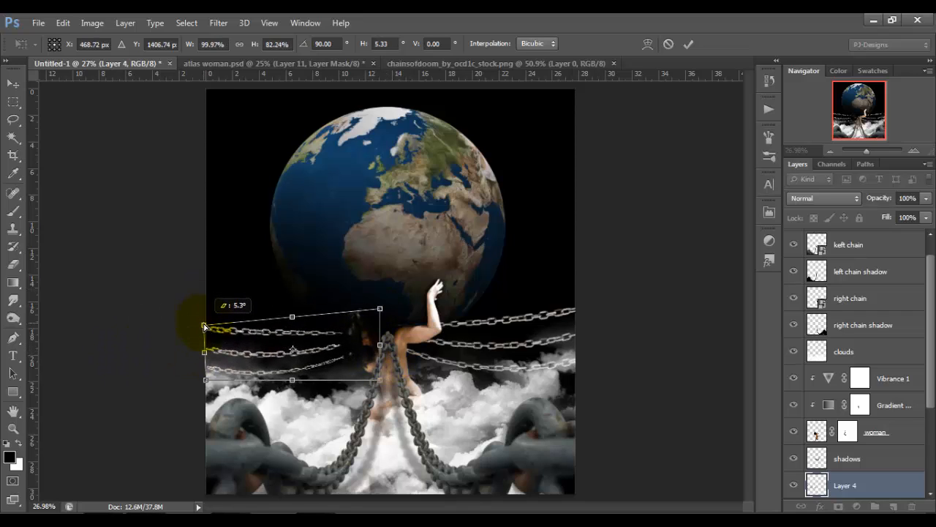
{"action": "left_click_drag", "start_coordinate": [380, 309], "coordinate": [380, 335]}
{"action": "left_click", "coordinate": [688, 44]}
Lasso the uppermost left chain, warp its outer end up past the canvas edge, apply the warp and deselect.
{"action": "key", "text": "ctrl+plus"}
{"action": "key", "text": "ctrl+plus"}
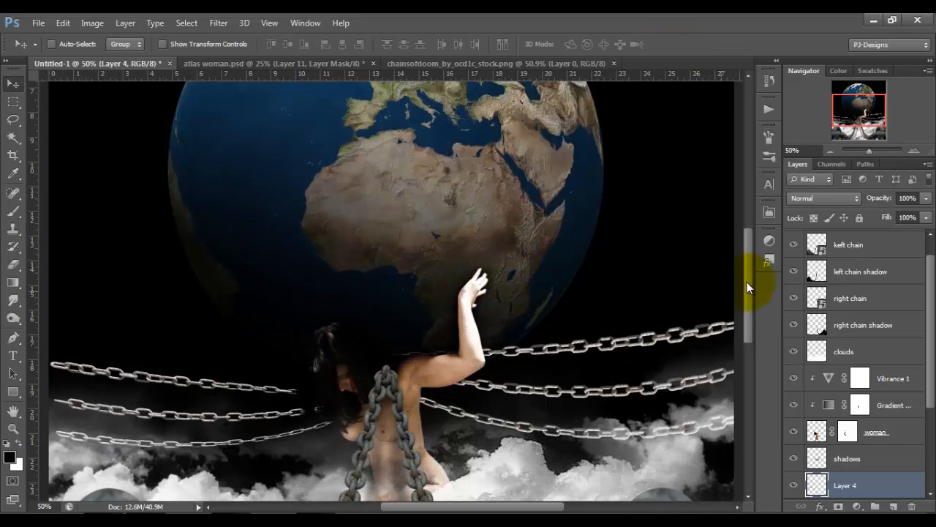
{"action": "left_click", "coordinate": [14, 118]}
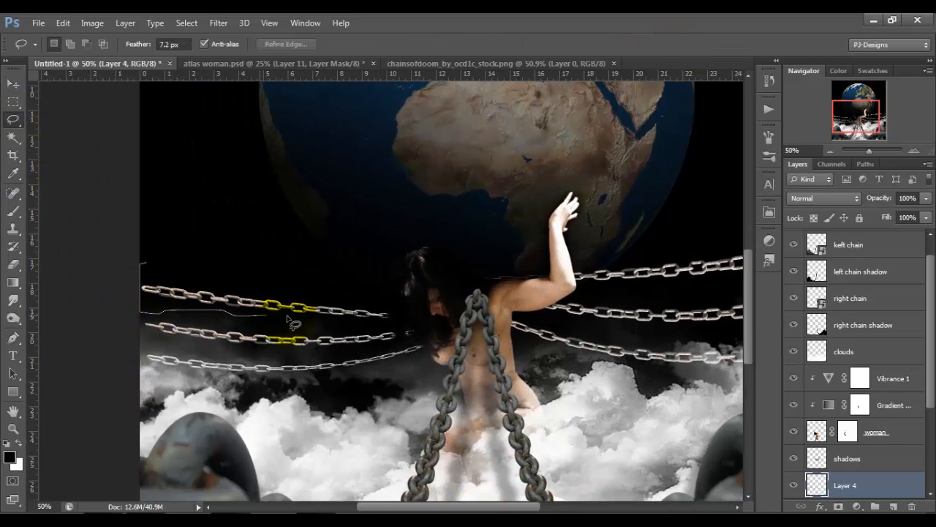
{"action": "mouse_move", "coordinate": [360, 327]}
{"action": "left_mouse_down"}
{"action": "mouse_move", "coordinate": [375, 284]}
{"action": "mouse_move", "coordinate": [130, 267]}
{"action": "mouse_move", "coordinate": [128, 282]}
{"action": "mouse_move", "coordinate": [108, 250]}
{"action": "left_mouse_up"}
{"action": "key", "text": "ctrl+t"}
{"action": "right_click", "coordinate": [235, 294]}
{"action": "left_click", "coordinate": [265, 168]}
{"action": "left_click_drag", "start_coordinate": [272, 294], "coordinate": [228, 323]}
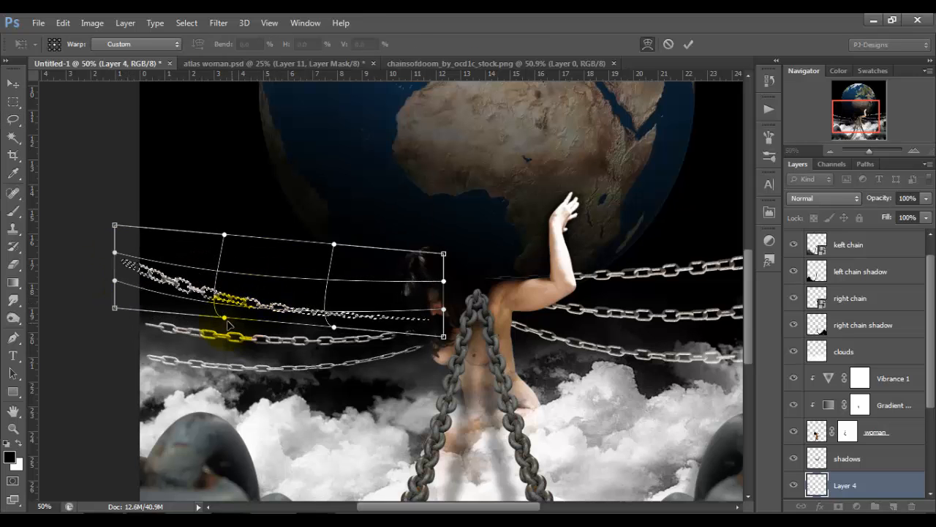
{"action": "left_click", "coordinate": [689, 44]}
{"action": "key", "text": "ctrl+d"}
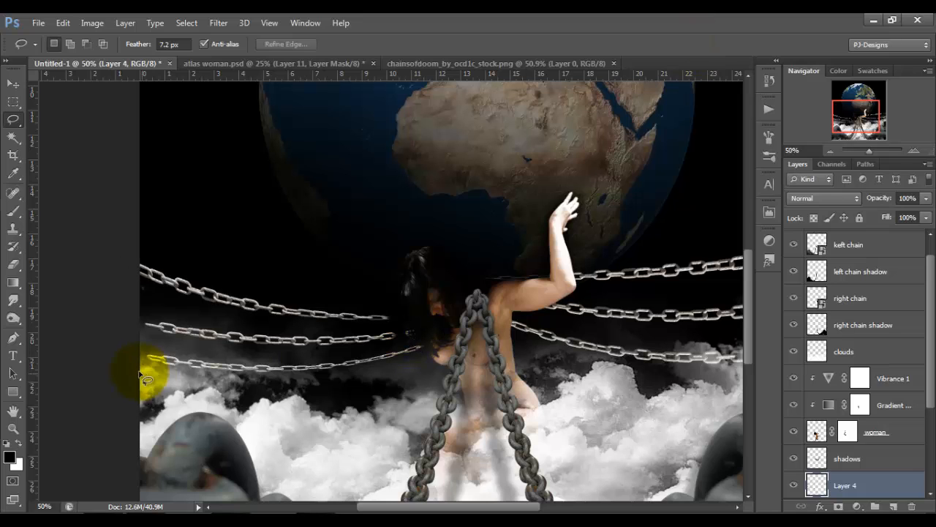
Lasso the two lower left chains, stretch them horizontally to 105.82% past the canvas edge, apply the transform and deselect.
{"action": "mouse_move", "coordinate": [129, 395]}
{"action": "left_mouse_down"}
{"action": "mouse_move", "coordinate": [380, 375]}
{"action": "mouse_move", "coordinate": [458, 318]}
{"action": "mouse_move", "coordinate": [396, 332]}
{"action": "mouse_move", "coordinate": [230, 326]}
{"action": "mouse_move", "coordinate": [148, 306]}
{"action": "left_mouse_up"}
{"action": "key", "text": "ctrl+t"}
{"action": "left_click_drag", "start_coordinate": [136, 343], "coordinate": [115, 343]}
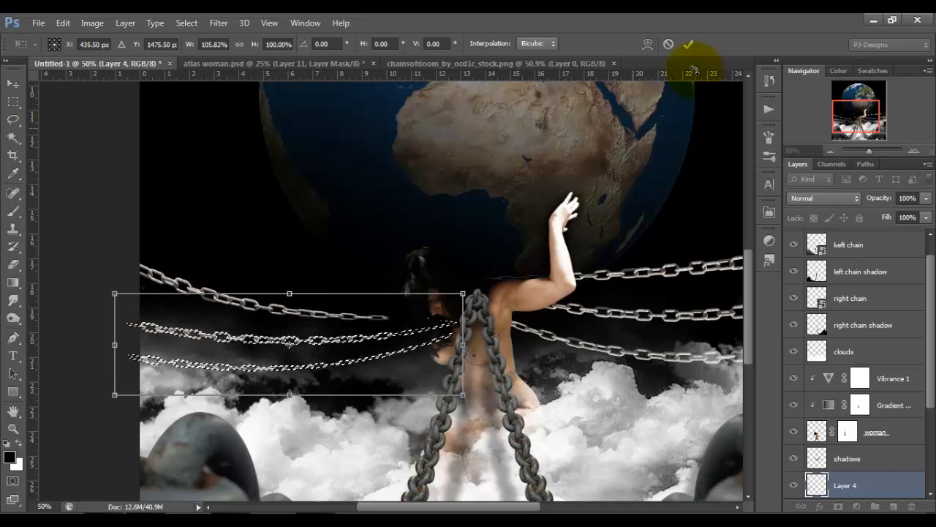
{"action": "left_click", "coordinate": [689, 44]}
{"action": "key", "text": "ctrl+d"}
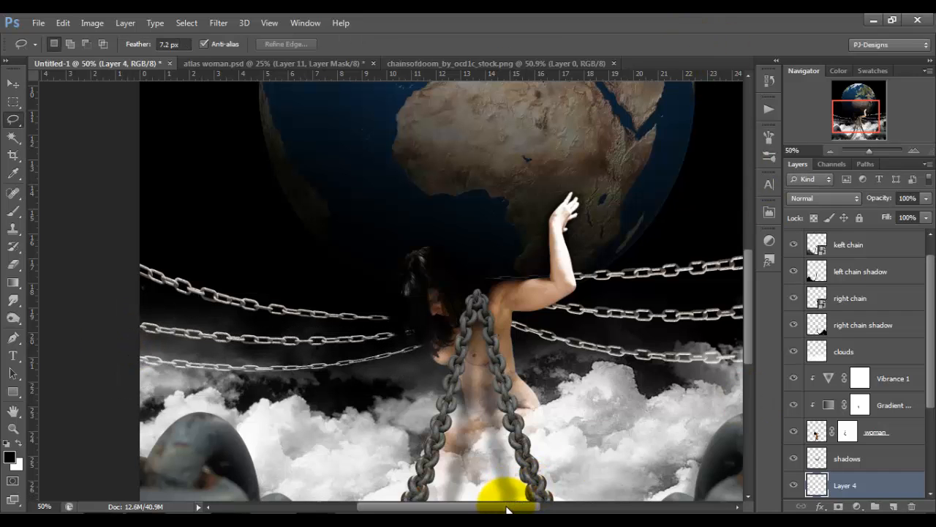
Select Layer 4 and Layer 3 together and move them directly beneath the burn and dodge layer.
{"action": "left_click_drag", "start_coordinate": [507, 507], "coordinate": [531, 510]}
{"action": "left_click", "coordinate": [15, 86]}
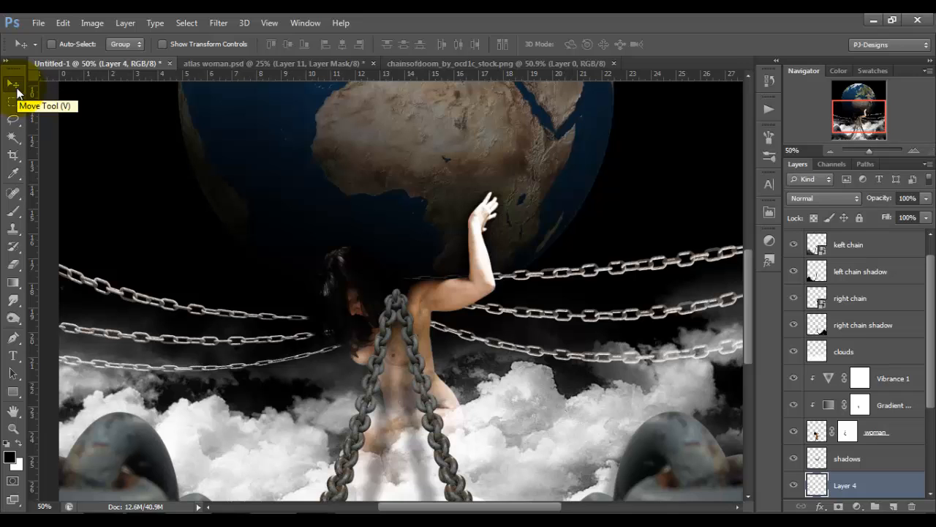
{"action": "key", "text": "ctrl+minus"}
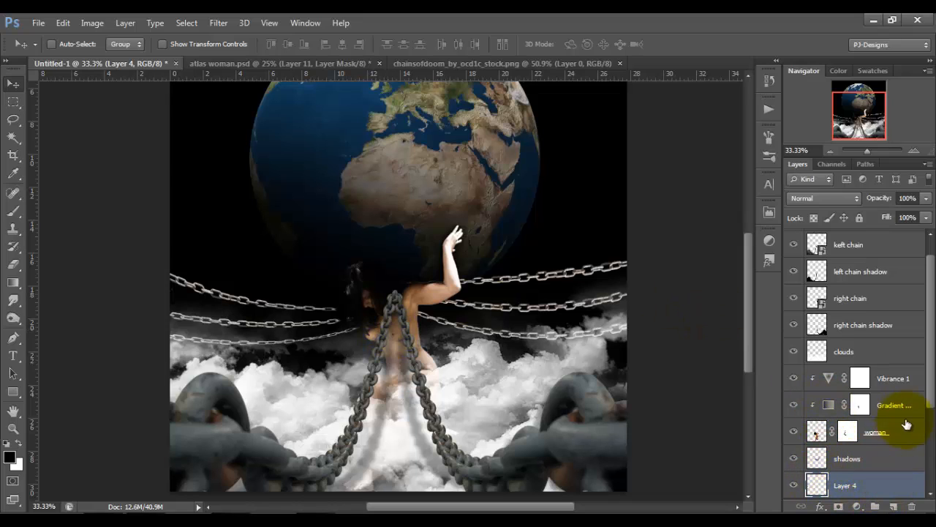
{"action": "scroll", "coordinate": [914, 426], "scroll_direction": "down", "scroll_amount": 2}
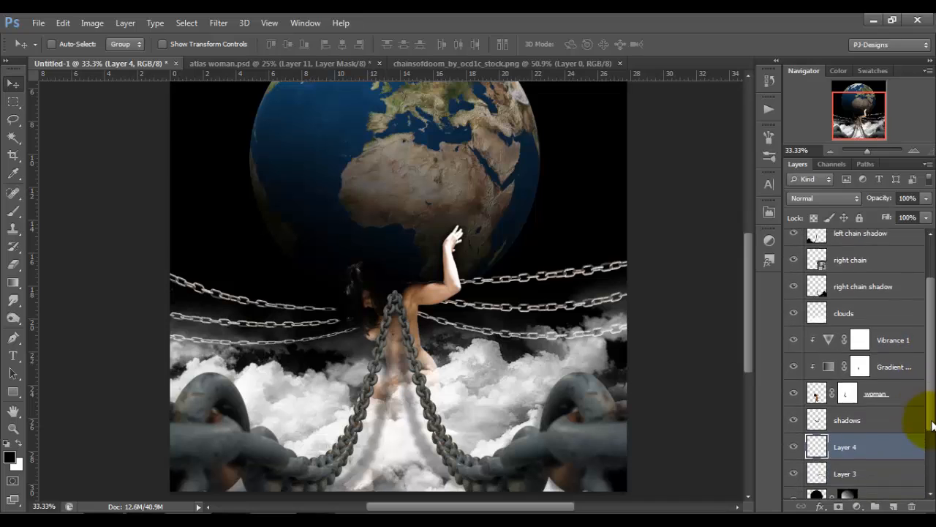
{"action": "left_click", "coordinate": [893, 466], "text": "shift"}
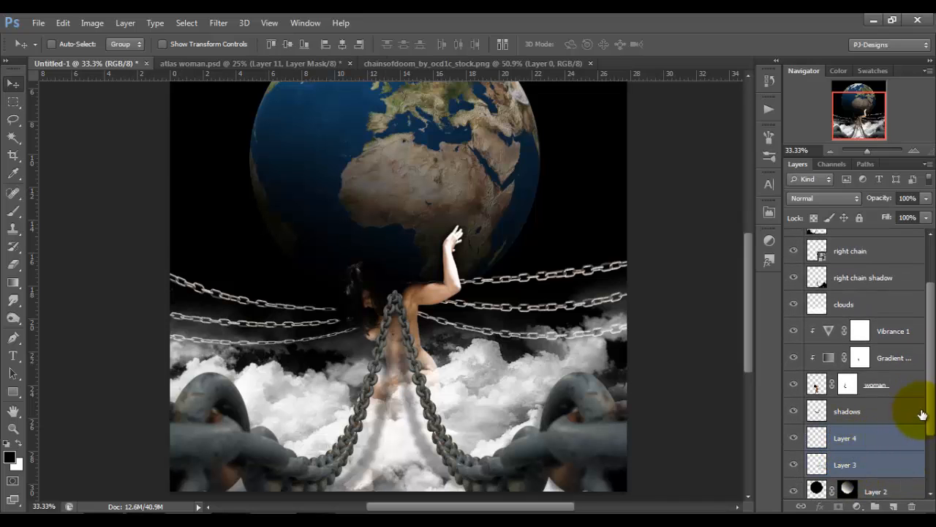
{"action": "scroll", "coordinate": [918, 424], "scroll_direction": "down", "scroll_amount": 3}
{"action": "scroll", "coordinate": [923, 359], "scroll_direction": "up", "scroll_amount": 5}
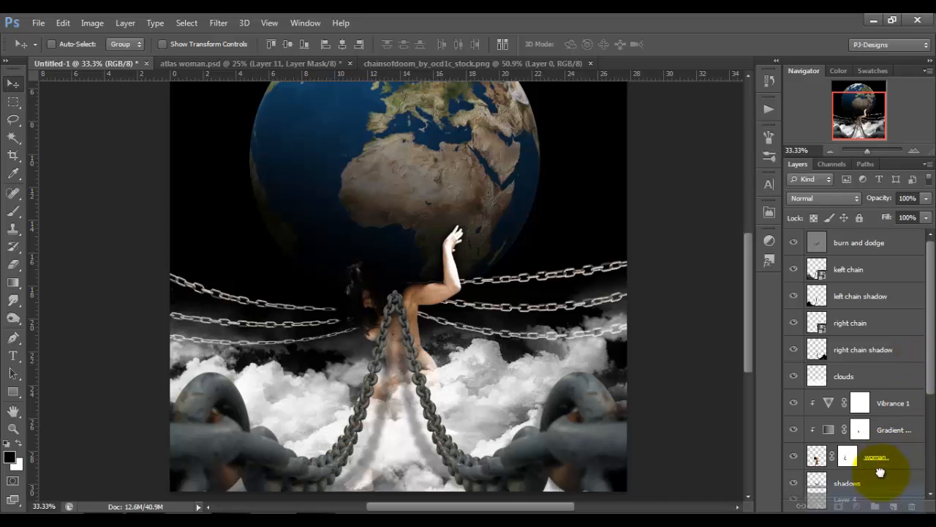
{"action": "mouse_move", "coordinate": [899, 480]}
{"action": "left_mouse_down"}
{"action": "mouse_move", "coordinate": [877, 399]}
{"action": "mouse_move", "coordinate": [878, 428]}
{"action": "mouse_move", "coordinate": [868, 255]}
{"action": "mouse_move", "coordinate": [870, 272]}
{"action": "mouse_move", "coordinate": [877, 249]}
{"action": "mouse_move", "coordinate": [870, 259]}
{"action": "left_mouse_up"}
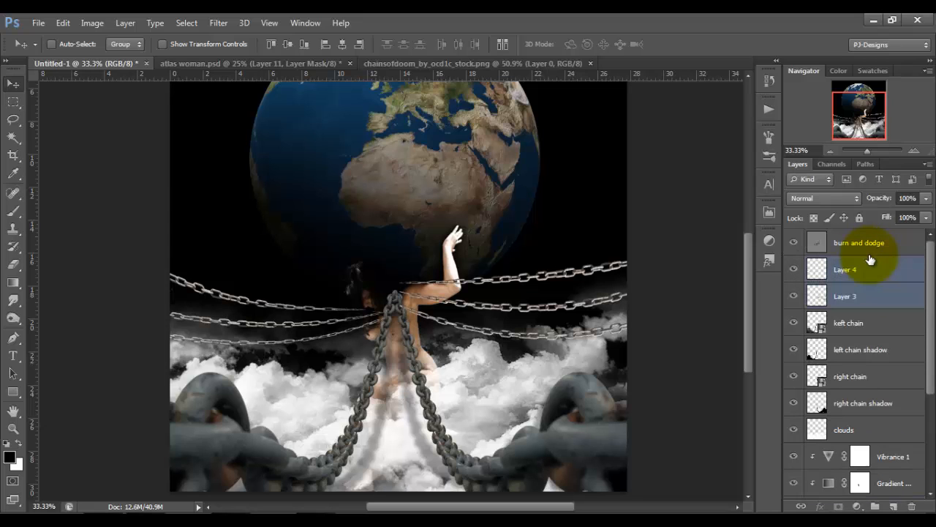
Add a layer mask to Layer 3, rename that layer "small chain" and rename Layer 4 "small chain 2".
{"action": "left_click", "coordinate": [877, 295]}
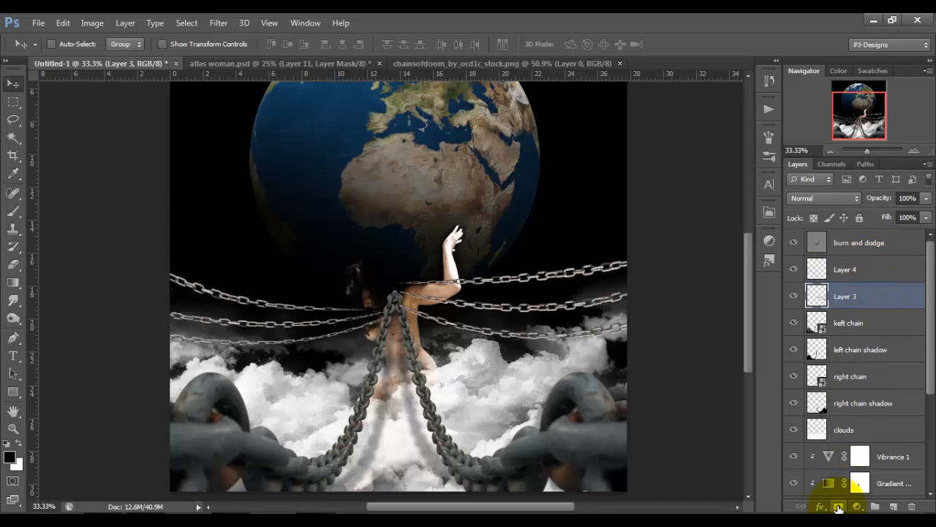
{"action": "left_click", "coordinate": [838, 506]}
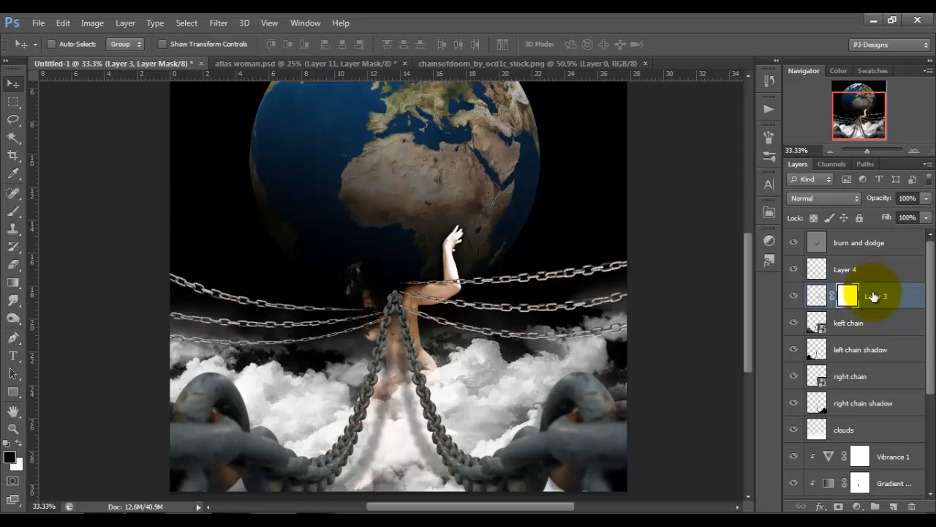
{"action": "double_click", "coordinate": [874, 302]}
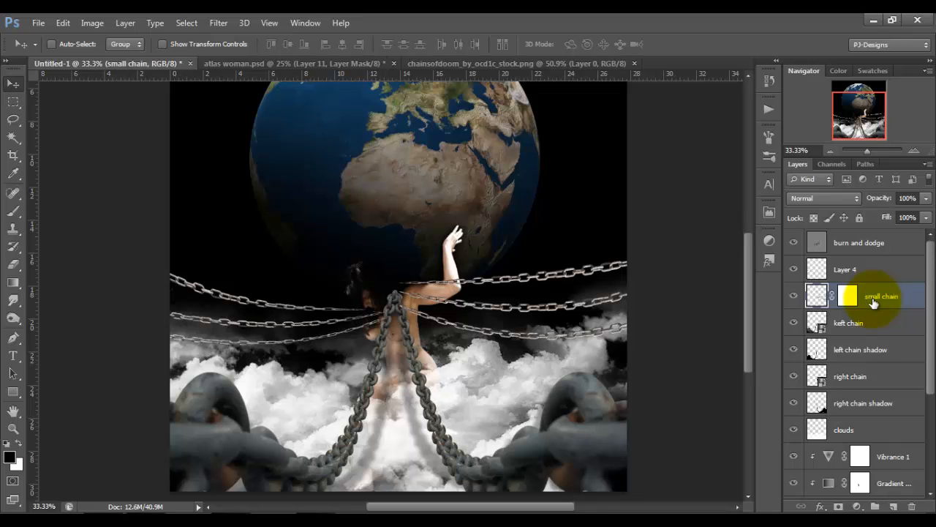
{"action": "left_click", "coordinate": [849, 270]}
{"action": "double_click", "coordinate": [848, 269]}
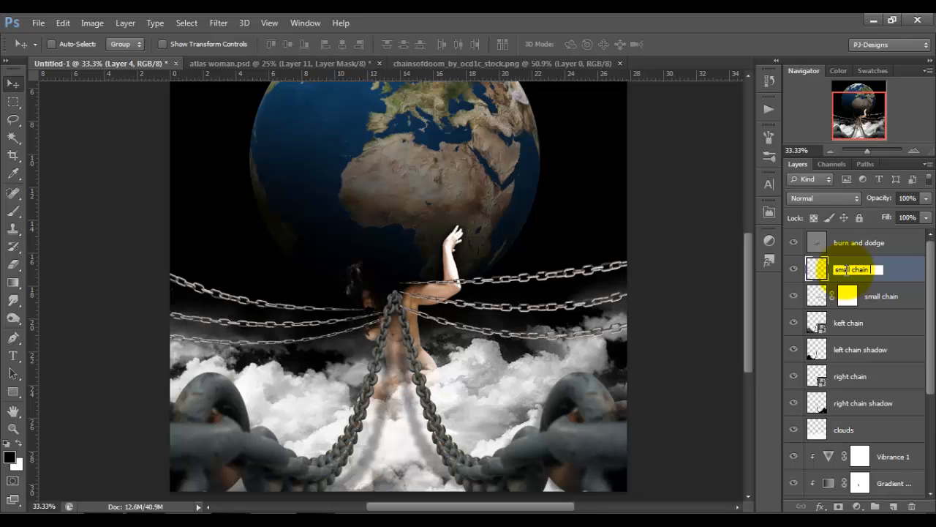
On the small chain mask, paint out the uppermost right chain across the woman's arm with a 70 px black brush at 100% opacity.
{"action": "left_click", "coordinate": [847, 296]}
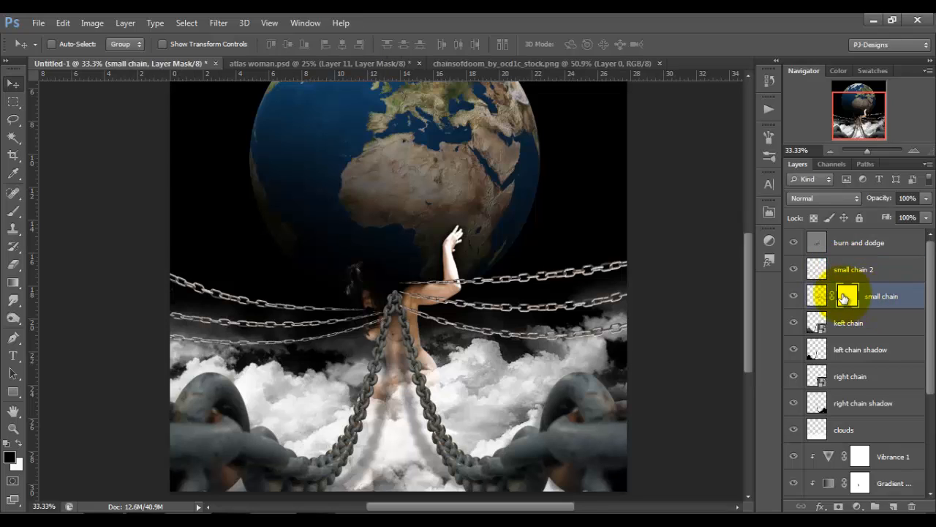
{"action": "left_click", "coordinate": [791, 297]}
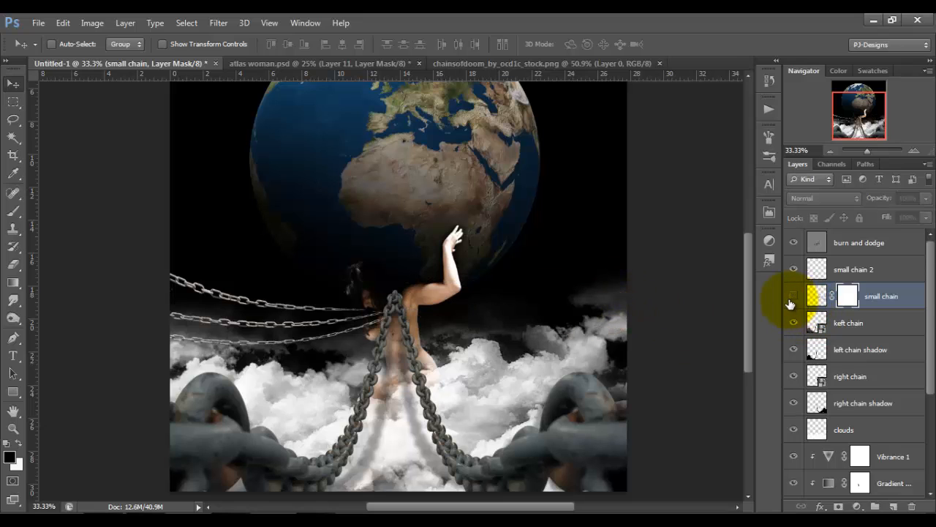
{"action": "left_click", "coordinate": [792, 296]}
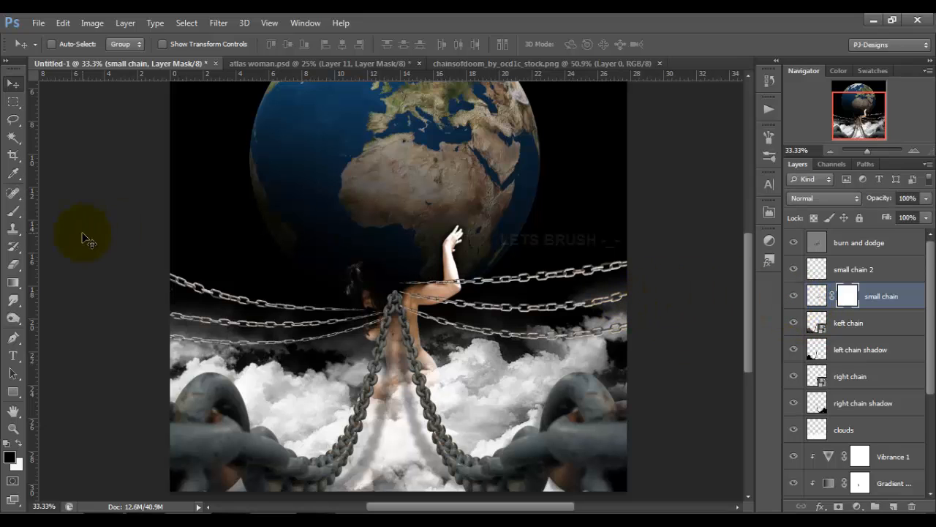
{"action": "left_click", "coordinate": [13, 212]}
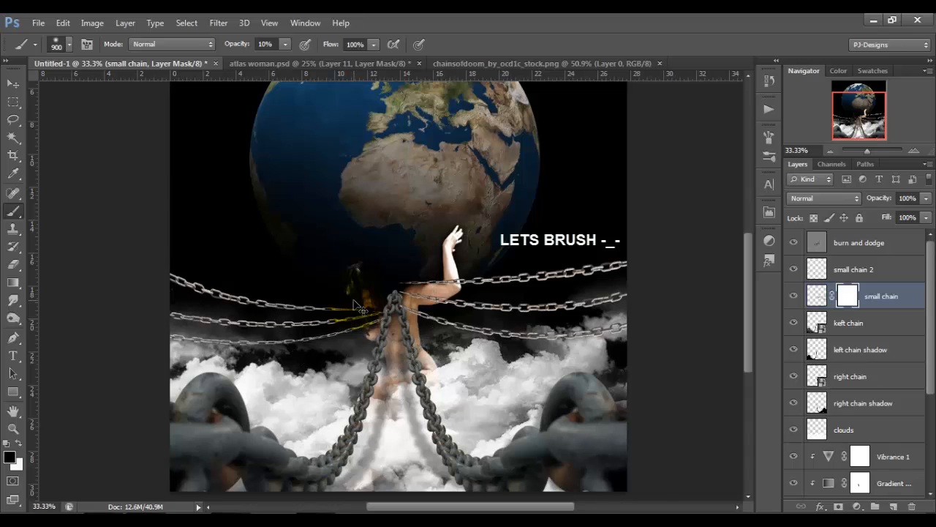
{"action": "key", "text": "ctrl+plus"}
{"action": "key", "text": "ctrl+plus"}
{"action": "key", "text": "bracketleft"}
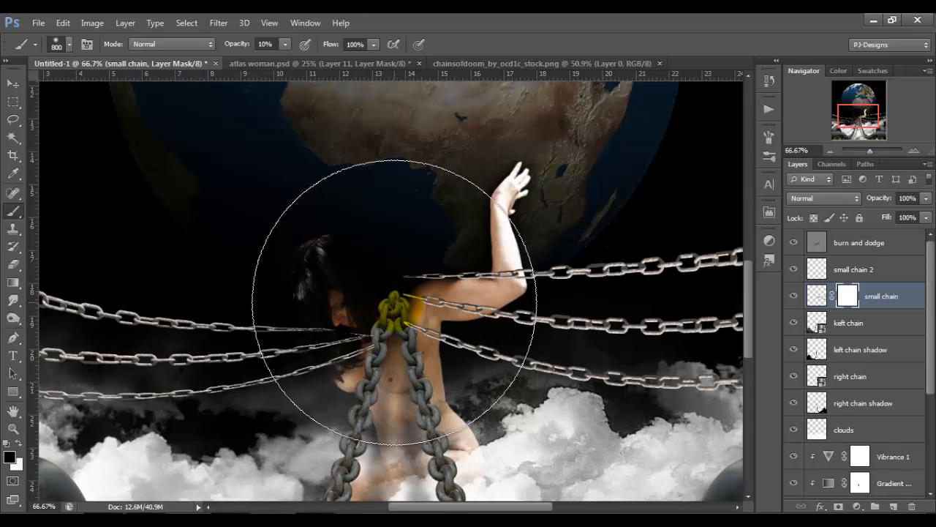
{"action": "key", "text": "bracketleft"}
{"action": "key", "text": "bracketleft"}
{"action": "key", "text": "bracketleft"}
{"action": "key", "text": "bracketleft"}
{"action": "key", "text": "bracketleft"}
{"action": "key", "text": "bracketleft"}
{"action": "key", "text": "bracketleft"}
{"action": "key", "text": "bracketleft"}
{"action": "key", "text": "bracketleft"}
{"action": "key", "text": "bracketleft"}
{"action": "key", "text": "bracketleft"}
{"action": "key", "text": "bracketleft"}
{"action": "key", "text": "bracketleft"}
{"action": "key", "text": "bracketleft"}
{"action": "key", "text": "bracketleft"}
{"action": "key", "text": "bracketleft"}
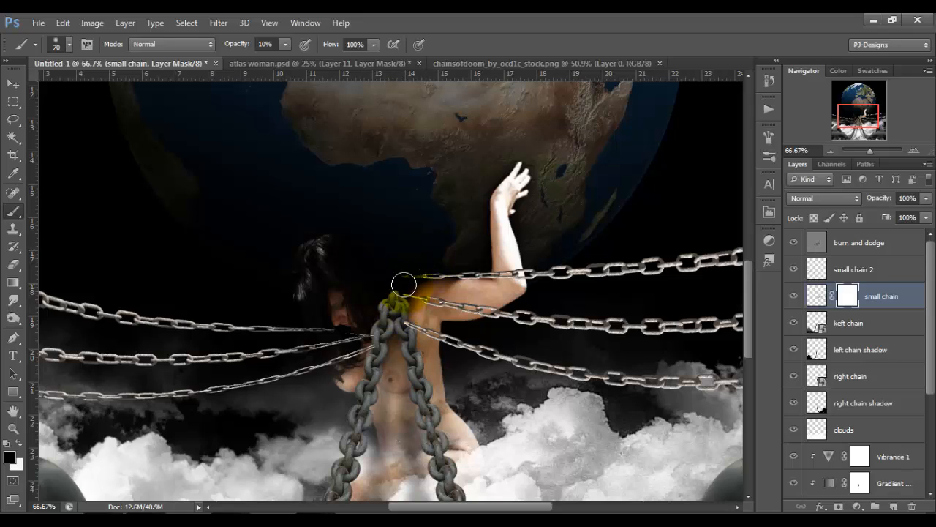
{"action": "left_click", "coordinate": [280, 46]}
{"action": "left_click_drag", "start_coordinate": [285, 56], "coordinate": [401, 83]}
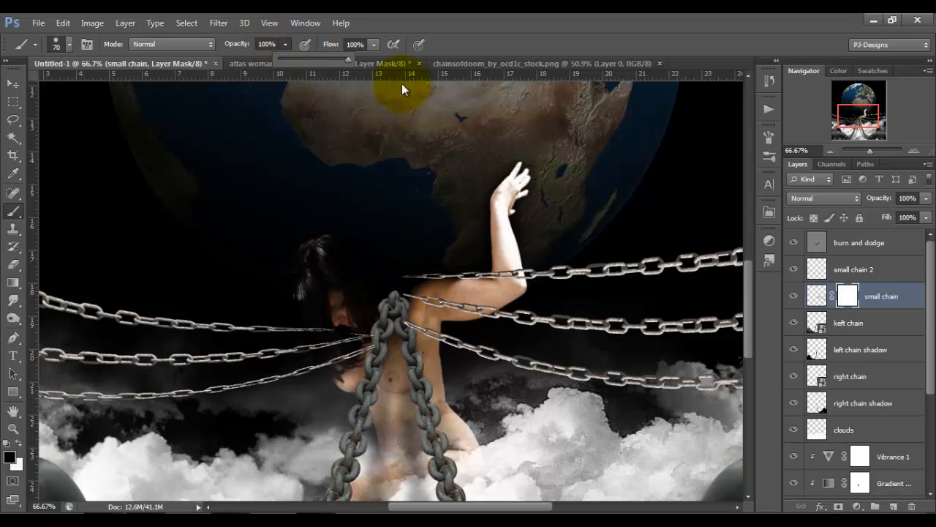
{"action": "mouse_move", "coordinate": [442, 276]}
{"action": "left_mouse_down"}
{"action": "mouse_move", "coordinate": [413, 293]}
{"action": "mouse_move", "coordinate": [423, 278]}
{"action": "mouse_move", "coordinate": [400, 281]}
{"action": "mouse_move", "coordinate": [543, 270]}
{"action": "mouse_move", "coordinate": [519, 275]}
{"action": "left_mouse_up"}
Mask out the middle and lower right chains where they overlap the woman's shoulder, arm and back, using a 40 px brush.
{"action": "key", "text": "bracketleft"}
{"action": "key", "text": "bracketleft"}
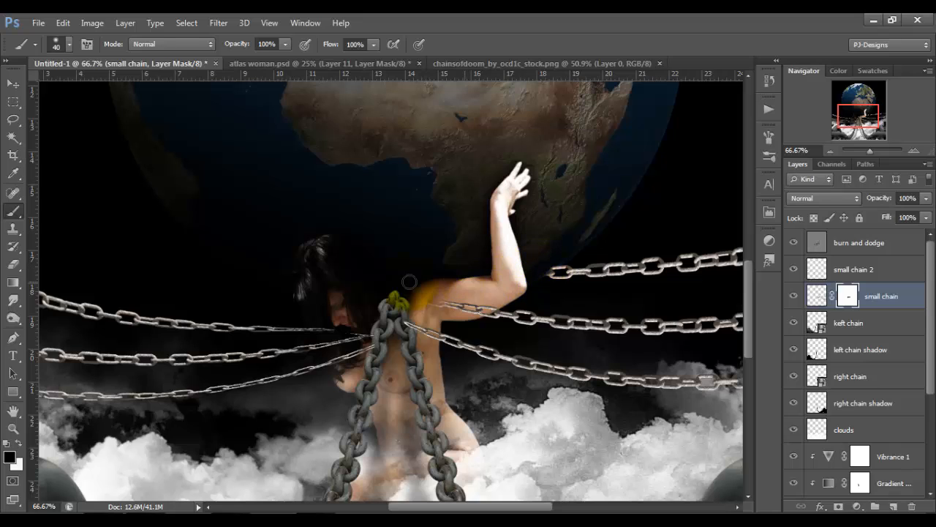
{"action": "mouse_move", "coordinate": [413, 302]}
{"action": "left_mouse_down"}
{"action": "mouse_move", "coordinate": [428, 313]}
{"action": "mouse_move", "coordinate": [491, 281]}
{"action": "mouse_move", "coordinate": [473, 312]}
{"action": "mouse_move", "coordinate": [496, 291]}
{"action": "mouse_move", "coordinate": [415, 320]}
{"action": "left_mouse_up"}
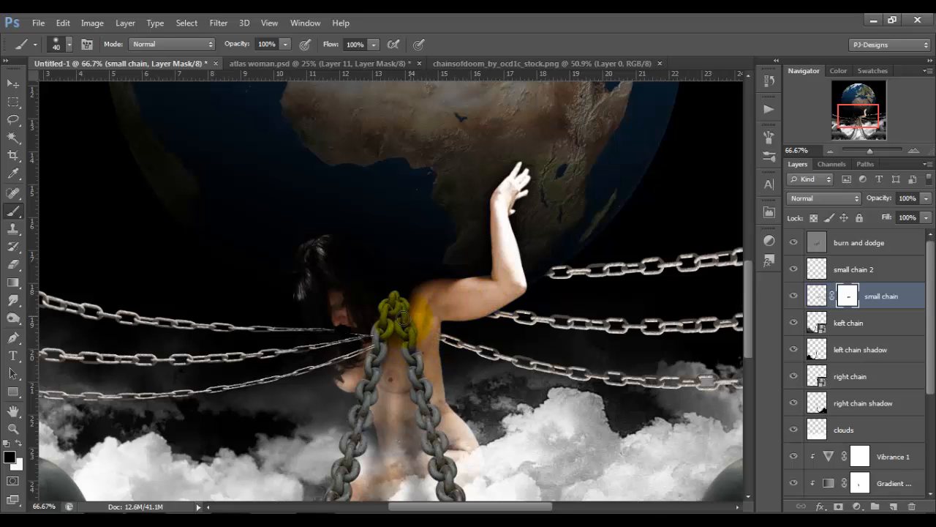
{"action": "mouse_move", "coordinate": [414, 319]}
{"action": "left_mouse_down"}
{"action": "mouse_move", "coordinate": [452, 290]}
{"action": "mouse_move", "coordinate": [519, 272]}
{"action": "left_mouse_up"}
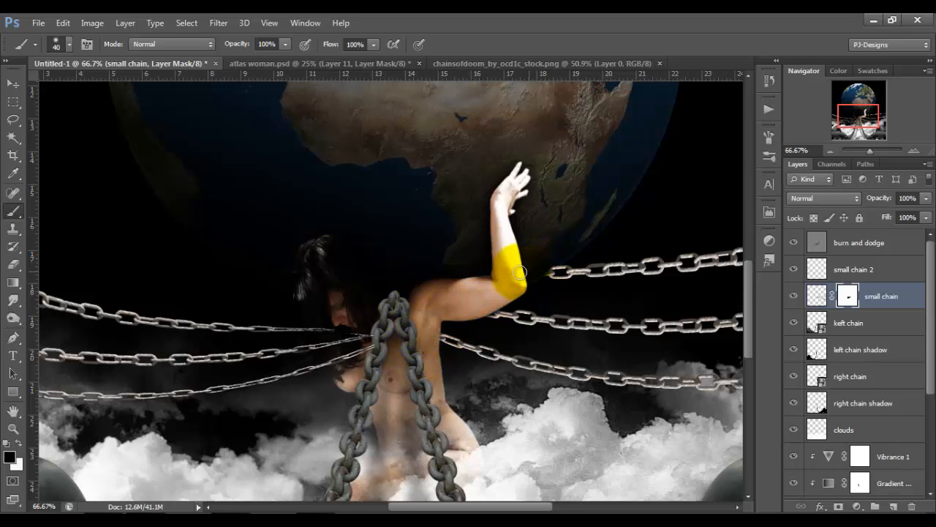
Mask out the outer parts of the middle and lower right chains so they disappear into the clouds, using a 70 px brush.
{"action": "left_click_drag", "start_coordinate": [536, 507], "coordinate": [589, 504]}
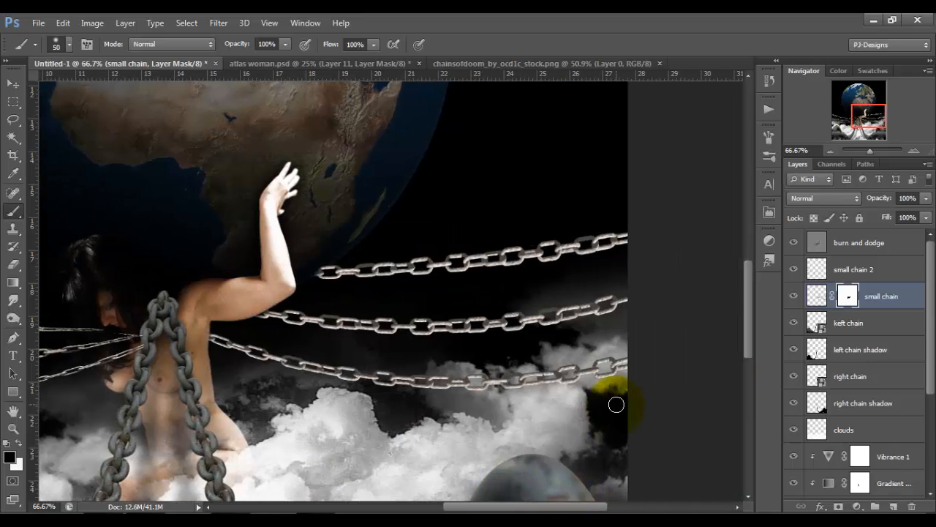
{"action": "mouse_move", "coordinate": [616, 404]}
{"action": "left_mouse_down"}
{"action": "mouse_move", "coordinate": [633, 375]}
{"action": "mouse_move", "coordinate": [614, 368]}
{"action": "mouse_move", "coordinate": [502, 372]}
{"action": "mouse_move", "coordinate": [607, 366]}
{"action": "mouse_move", "coordinate": [595, 366]}
{"action": "mouse_move", "coordinate": [431, 400]}
{"action": "mouse_move", "coordinate": [470, 390]}
{"action": "mouse_move", "coordinate": [429, 390]}
{"action": "mouse_move", "coordinate": [493, 391]}
{"action": "mouse_move", "coordinate": [469, 385]}
{"action": "mouse_move", "coordinate": [496, 384]}
{"action": "mouse_move", "coordinate": [610, 310]}
{"action": "mouse_move", "coordinate": [617, 295]}
{"action": "mouse_move", "coordinate": [562, 310]}
{"action": "mouse_move", "coordinate": [632, 294]}
{"action": "left_mouse_up"}
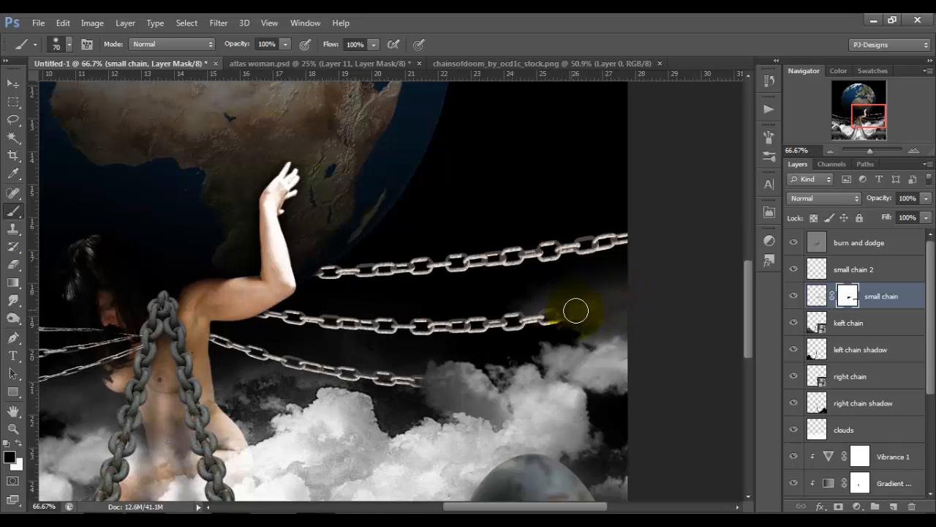
{"action": "left_click_drag", "start_coordinate": [576, 311], "coordinate": [620, 311]}
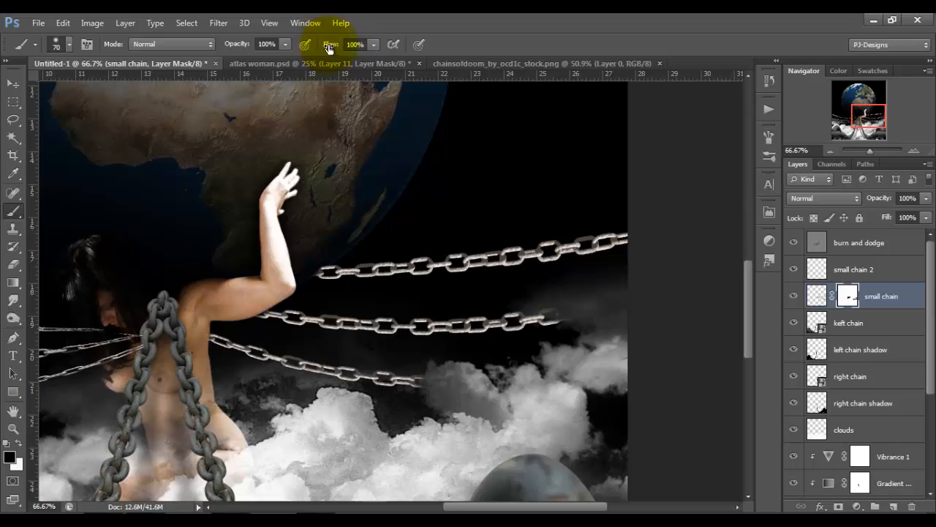
Partially fade the uppermost right chain toward the canvas edge on the mask with a 125 px brush at 49% opacity.
{"action": "left_click", "coordinate": [286, 44]}
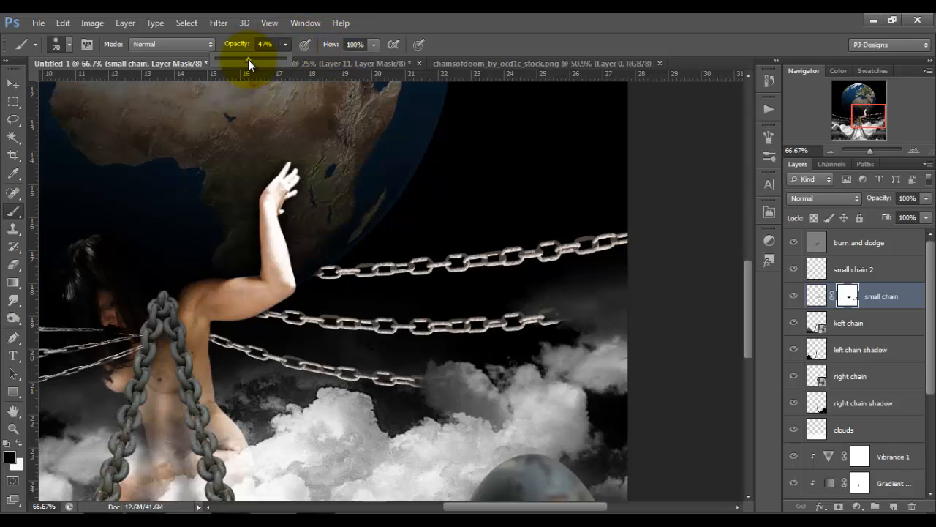
{"action": "left_click", "coordinate": [572, 200]}
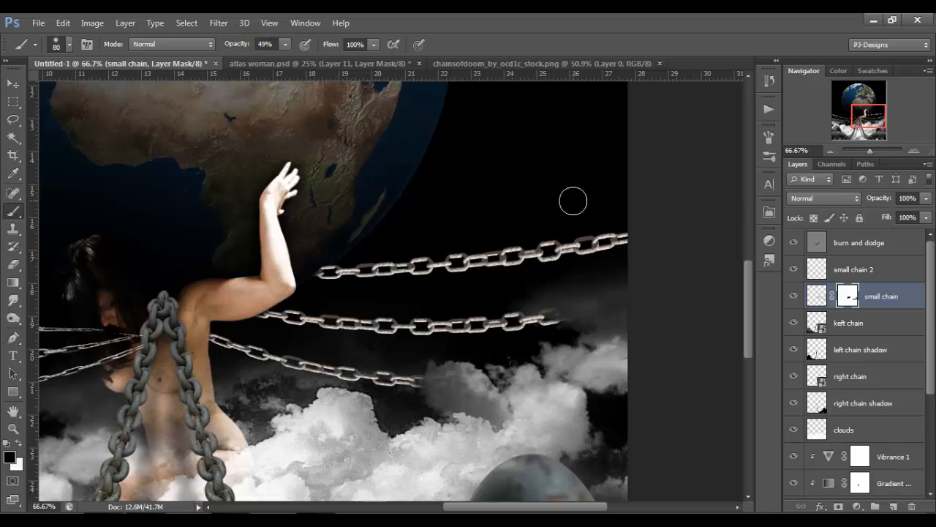
{"action": "key", "text": "bracketright"}
{"action": "key", "text": "bracketright"}
{"action": "key", "text": "bracketright"}
{"action": "mouse_move", "coordinate": [631, 234]}
{"action": "left_mouse_down"}
{"action": "mouse_move", "coordinate": [638, 226]}
{"action": "mouse_move", "coordinate": [570, 225]}
{"action": "mouse_move", "coordinate": [539, 244]}
{"action": "mouse_move", "coordinate": [628, 240]}
{"action": "mouse_move", "coordinate": [396, 283]}
{"action": "left_mouse_up"}
{"action": "mouse_move", "coordinate": [690, 261]}
{"action": "left_mouse_down"}
{"action": "mouse_move", "coordinate": [623, 224]}
{"action": "mouse_move", "coordinate": [640, 230]}
{"action": "mouse_move", "coordinate": [526, 267]}
{"action": "mouse_move", "coordinate": [644, 412]}
{"action": "left_mouse_up"}
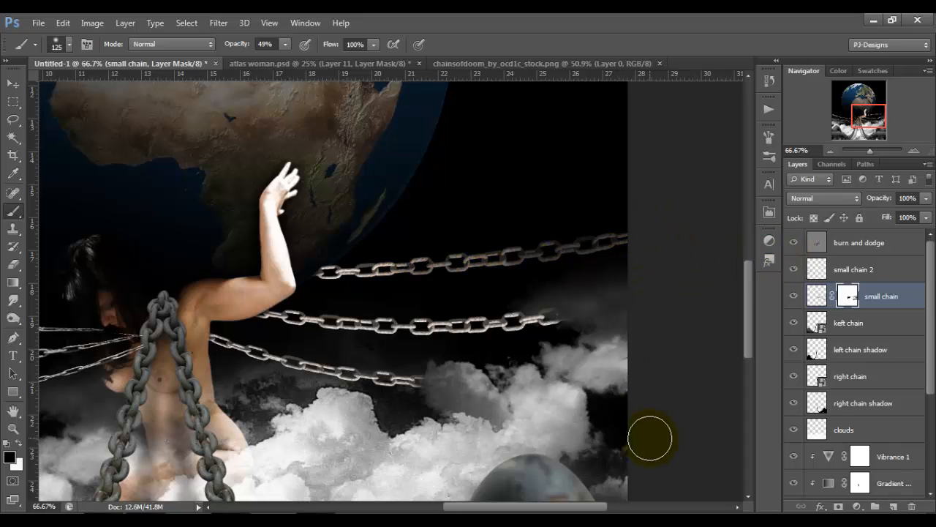
Add a layer mask to small chain 2 and mask out the left chains' inner ends over the woman's hair and body.
{"action": "key", "text": "ctrl+0"}
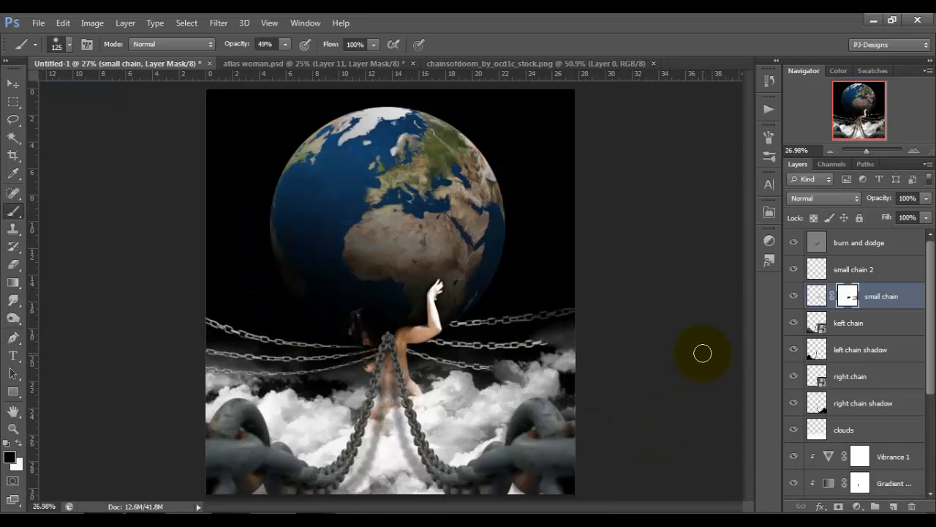
{"action": "left_click", "coordinate": [838, 269]}
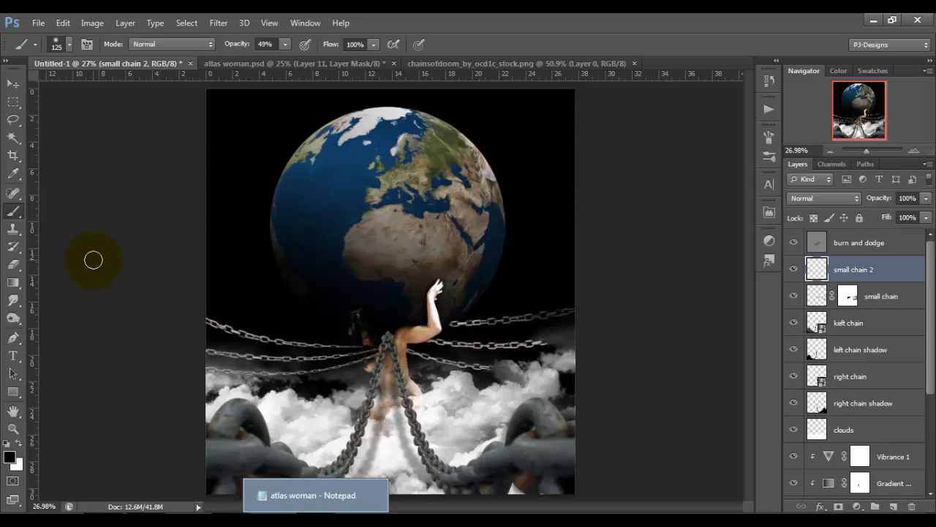
{"action": "left_click", "coordinate": [839, 506]}
{"action": "key", "text": "ctrl+plus"}
{"action": "key", "text": "ctrl+plus"}
{"action": "key", "text": "ctrl+plus"}
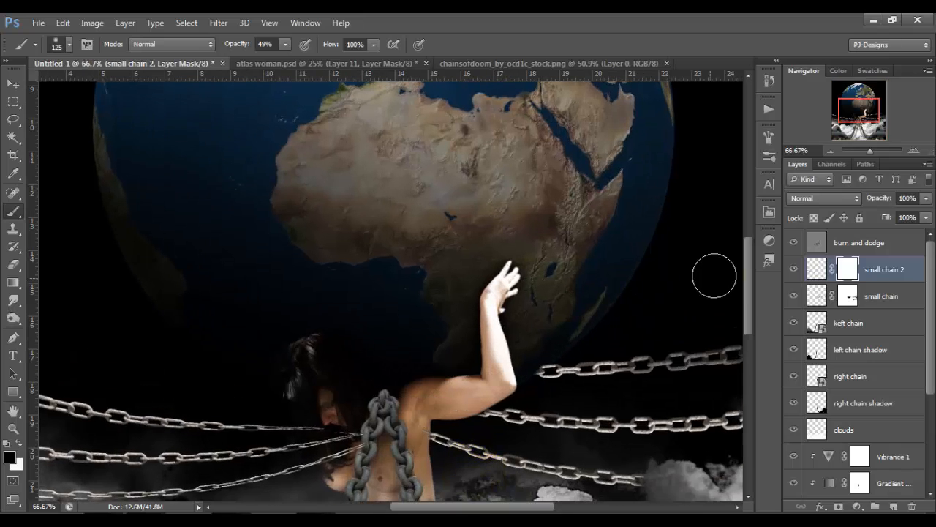
{"action": "left_click_drag", "start_coordinate": [746, 278], "coordinate": [747, 314]}
{"action": "left_click", "coordinate": [357, 293]}
{"action": "mouse_move", "coordinate": [357, 293]}
{"action": "left_mouse_down"}
{"action": "mouse_move", "coordinate": [370, 312]}
{"action": "mouse_move", "coordinate": [347, 360]}
{"action": "mouse_move", "coordinate": [359, 306]}
{"action": "mouse_move", "coordinate": [365, 334]}
{"action": "mouse_move", "coordinate": [329, 321]}
{"action": "mouse_move", "coordinate": [307, 282]}
{"action": "mouse_move", "coordinate": [347, 321]}
{"action": "mouse_move", "coordinate": [330, 312]}
{"action": "mouse_move", "coordinate": [339, 328]}
{"action": "mouse_move", "coordinate": [318, 306]}
{"action": "mouse_move", "coordinate": [335, 295]}
{"action": "mouse_move", "coordinate": [321, 298]}
{"action": "mouse_move", "coordinate": [339, 329]}
{"action": "left_mouse_up"}
Set the brush opacity to 100% and mask out the outer parts of the middle and lower left chains.
{"action": "left_click", "coordinate": [276, 43]}
{"action": "key", "text": "0"}
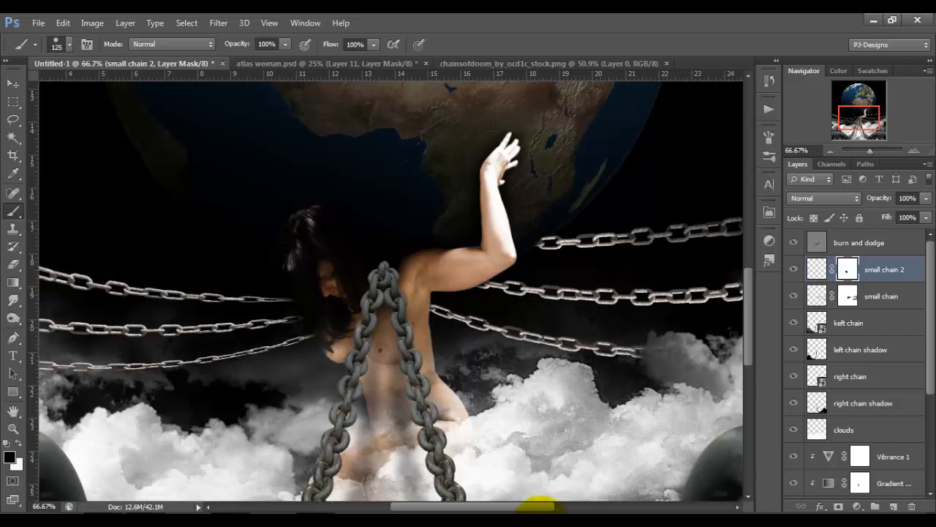
{"action": "left_click_drag", "start_coordinate": [547, 507], "coordinate": [467, 507]}
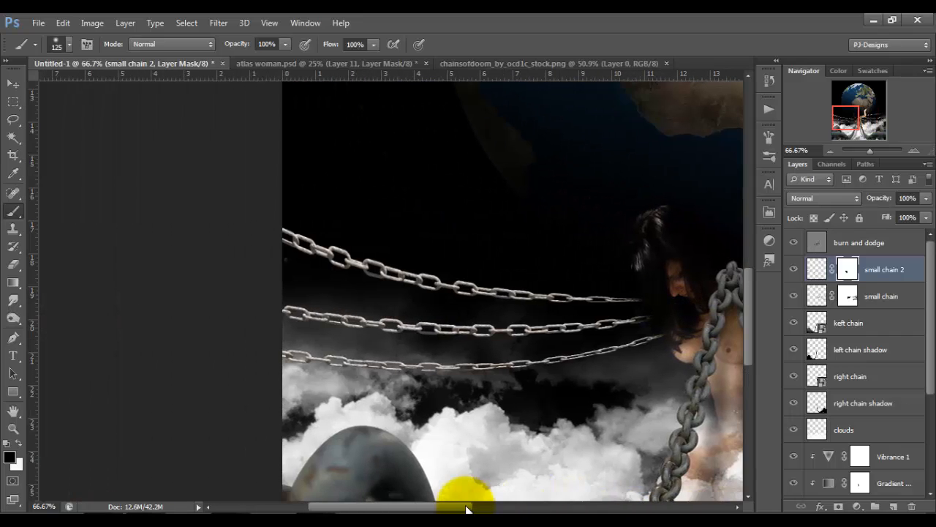
{"action": "mouse_move", "coordinate": [290, 355]}
{"action": "left_mouse_down"}
{"action": "mouse_move", "coordinate": [485, 383]}
{"action": "mouse_move", "coordinate": [490, 397]}
{"action": "mouse_move", "coordinate": [445, 380]}
{"action": "mouse_move", "coordinate": [278, 380]}
{"action": "mouse_move", "coordinate": [247, 330]}
{"action": "mouse_move", "coordinate": [319, 314]}
{"action": "mouse_move", "coordinate": [378, 330]}
{"action": "mouse_move", "coordinate": [483, 334]}
{"action": "mouse_move", "coordinate": [263, 338]}
{"action": "left_mouse_up"}
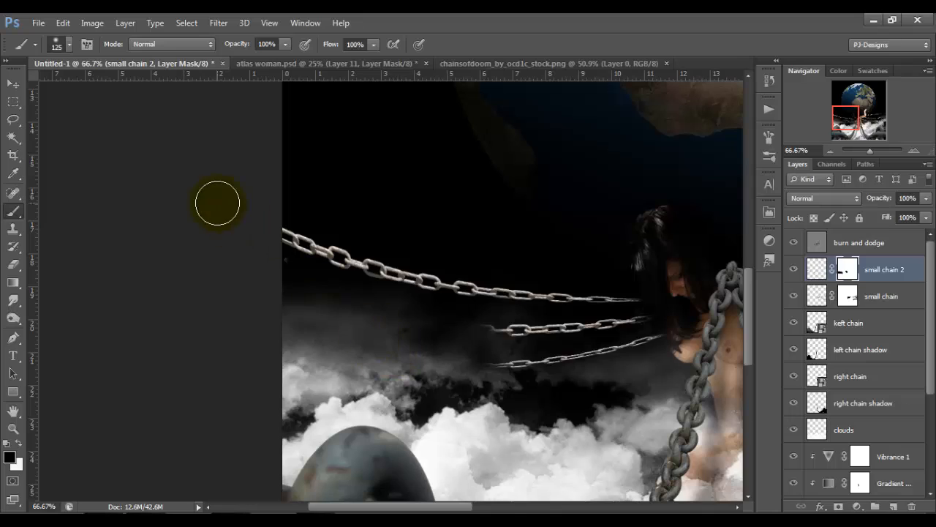
Partially fade the uppermost left chain toward the canvas edge on the small chain 2 mask with the brush at 51% opacity.
{"action": "left_click", "coordinate": [285, 44]}
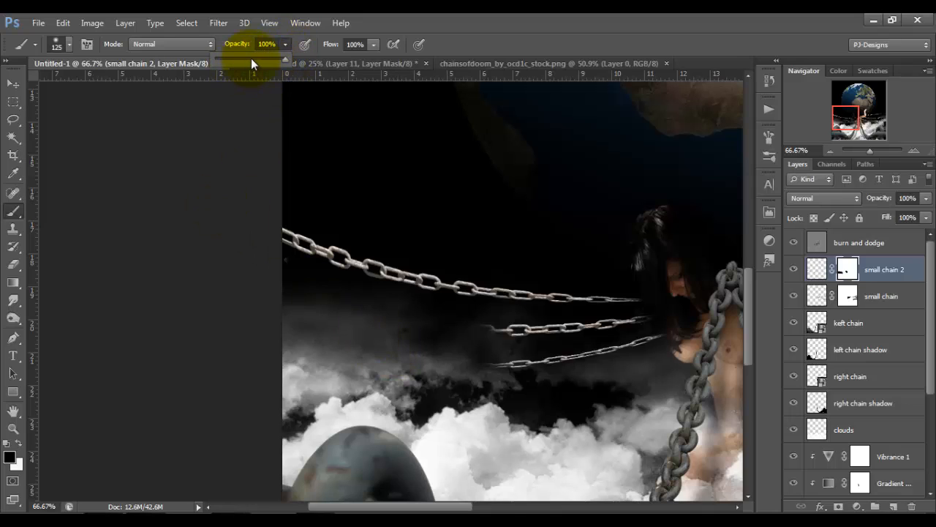
{"action": "left_click", "coordinate": [254, 58]}
{"action": "mouse_move", "coordinate": [285, 220]}
{"action": "left_mouse_down"}
{"action": "mouse_move", "coordinate": [354, 284]}
{"action": "mouse_move", "coordinate": [347, 279]}
{"action": "mouse_move", "coordinate": [361, 270]}
{"action": "mouse_move", "coordinate": [512, 298]}
{"action": "mouse_move", "coordinate": [512, 371]}
{"action": "mouse_move", "coordinate": [503, 321]}
{"action": "mouse_move", "coordinate": [505, 337]}
{"action": "mouse_move", "coordinate": [509, 288]}
{"action": "left_mouse_up"}
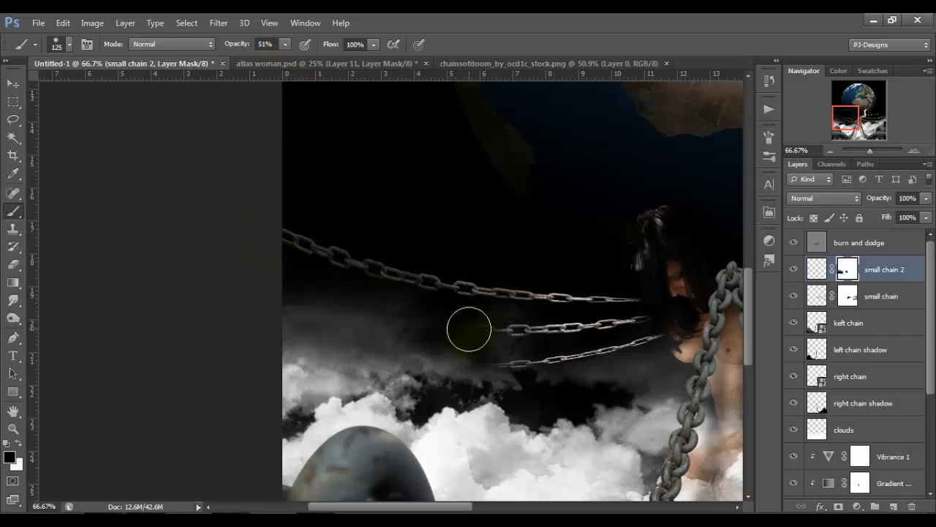
{"action": "key", "text": "ctrl+0"}
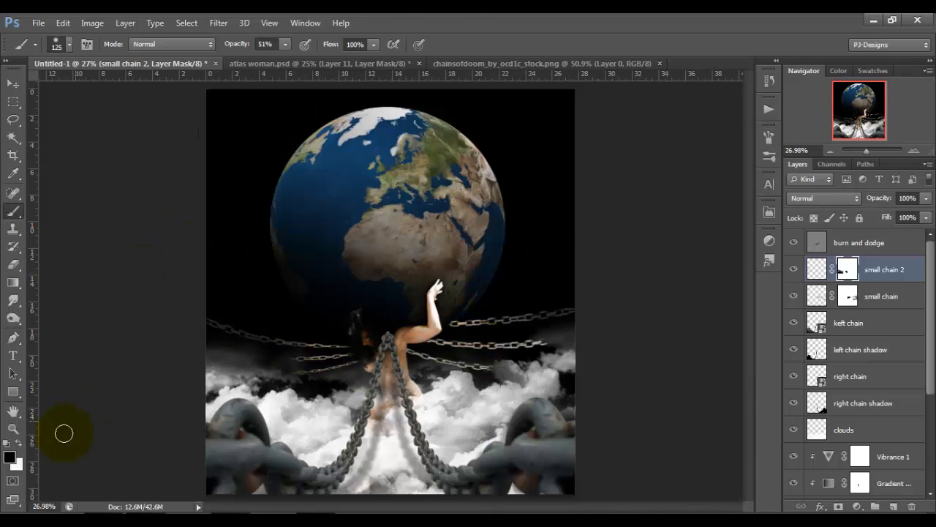
Partially restore the outer ends of the middle and lower left chains by painting white on the small chain 2 mask.
{"action": "left_click", "coordinate": [19, 443]}
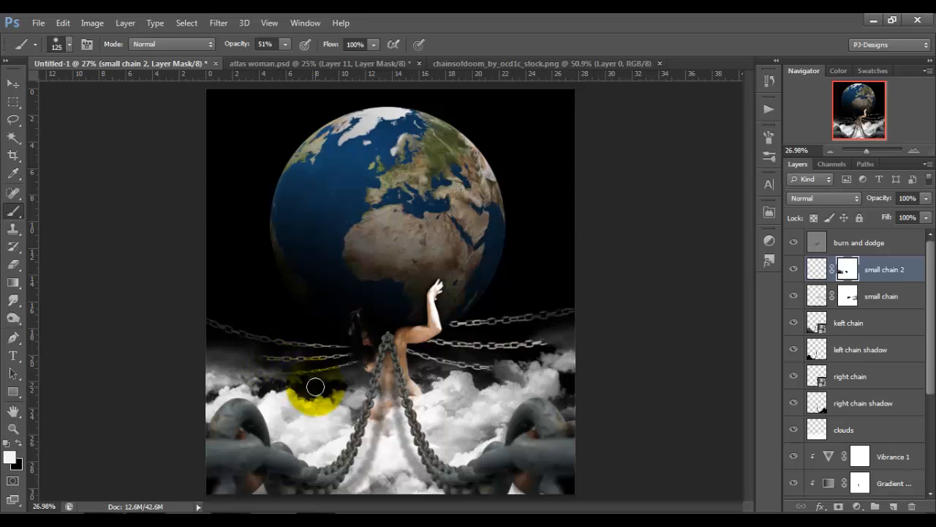
{"action": "mouse_move", "coordinate": [313, 387]}
{"action": "left_mouse_down"}
{"action": "mouse_move", "coordinate": [295, 379]}
{"action": "mouse_move", "coordinate": [307, 376]}
{"action": "left_mouse_up"}
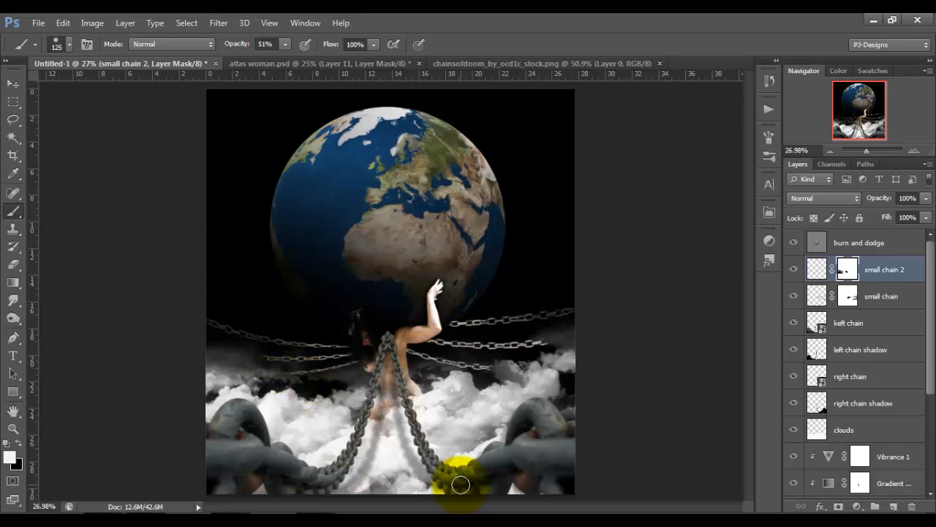
{"action": "left_click", "coordinate": [13, 83]}
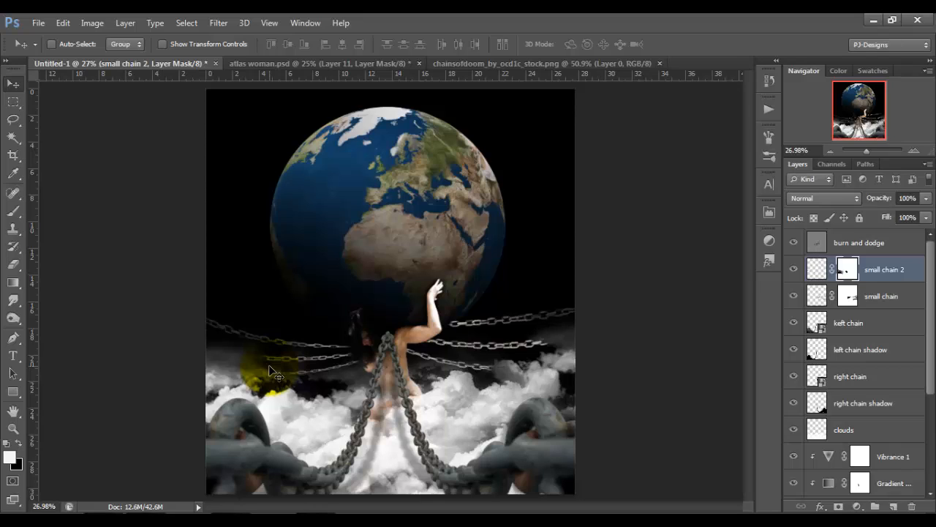
Add a black-to-white Gradient Map adjustment above the burn and dodge layer, blended as Overlay at 25% opacity.
{"action": "left_click", "coordinate": [884, 243]}
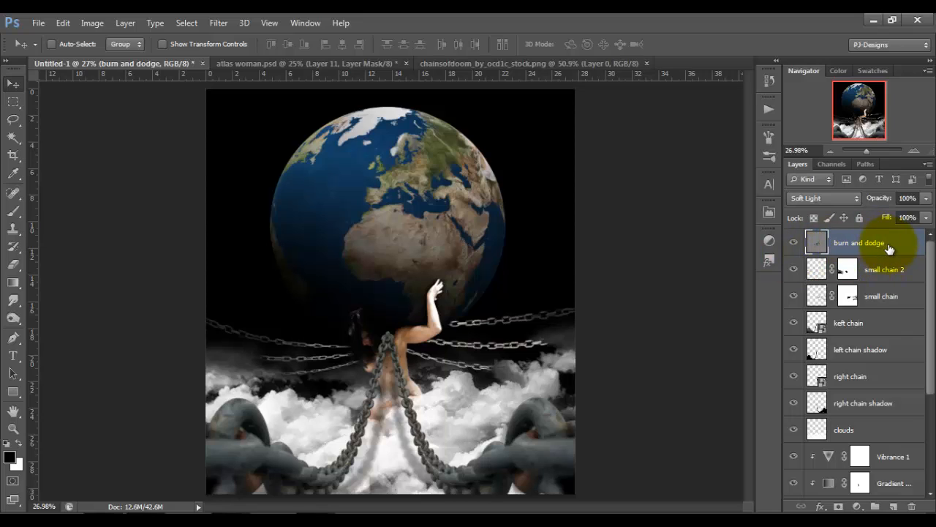
{"action": "left_click", "coordinate": [856, 506]}
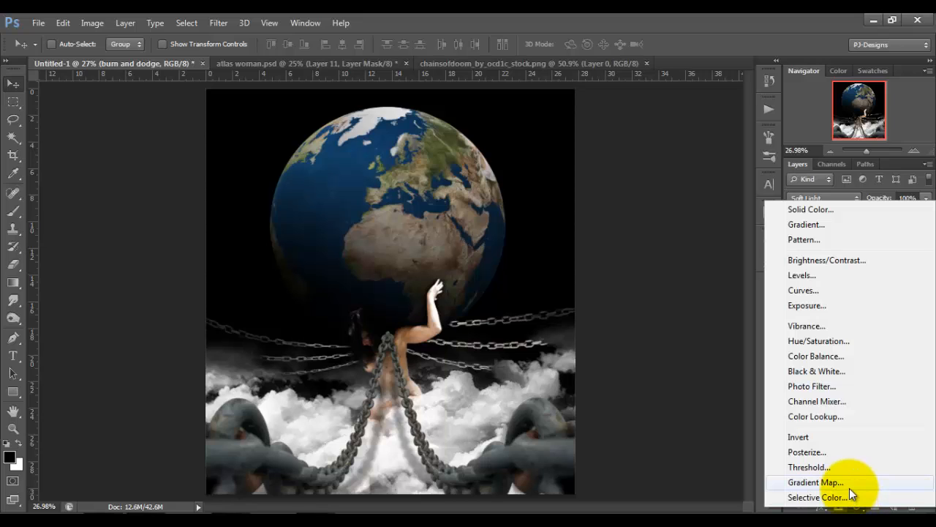
{"action": "left_click", "coordinate": [850, 483]}
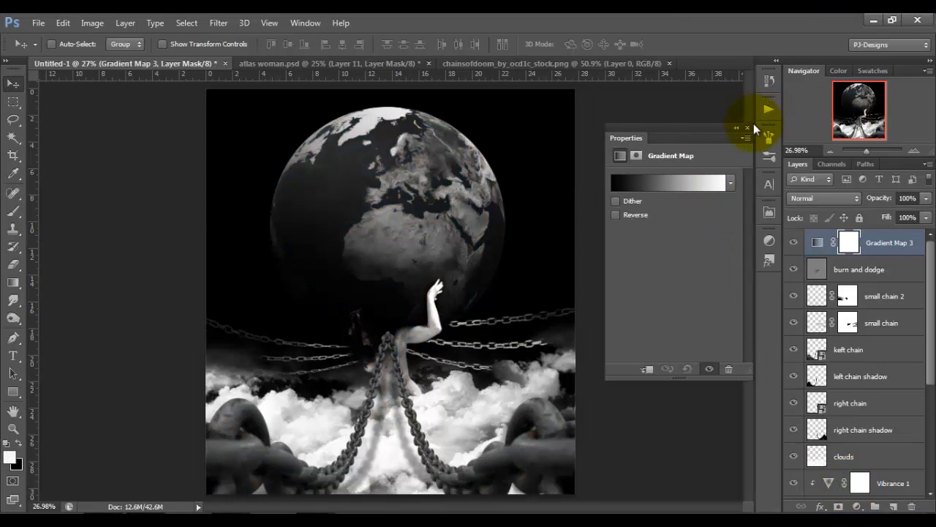
{"action": "left_click", "coordinate": [748, 128]}
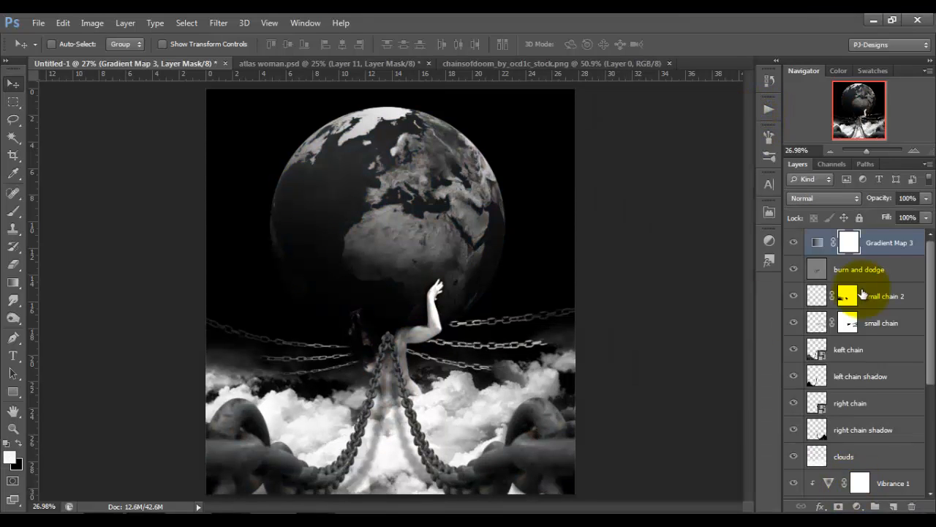
{"action": "left_click", "coordinate": [843, 201]}
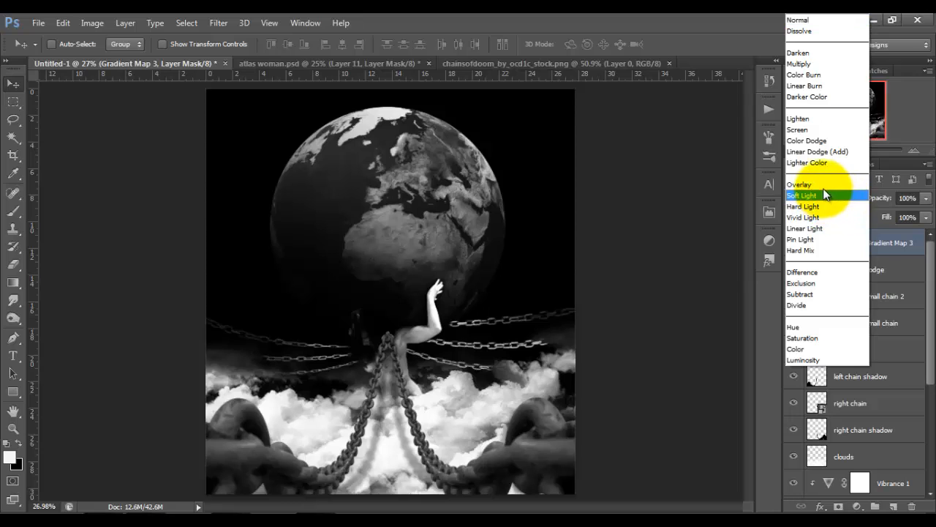
{"action": "left_click", "coordinate": [822, 187]}
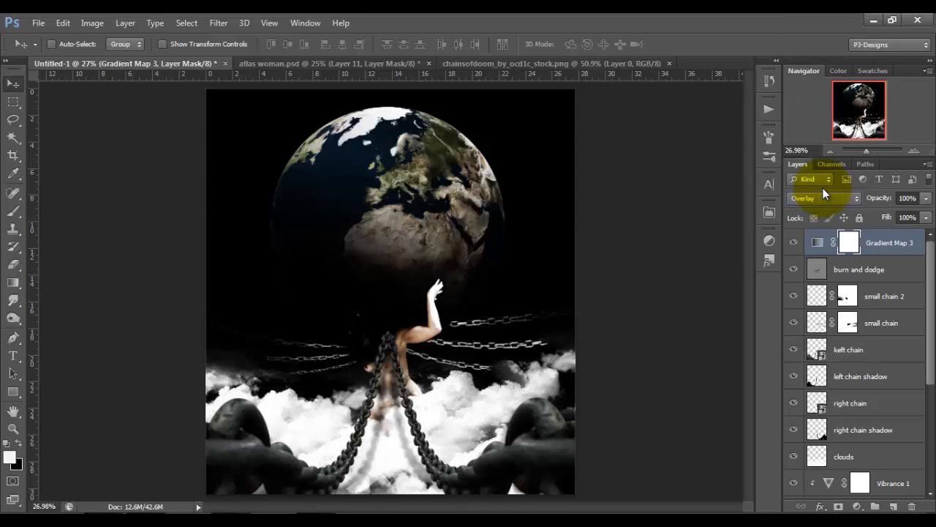
{"action": "left_click", "coordinate": [926, 197]}
{"action": "left_click", "coordinate": [875, 213]}
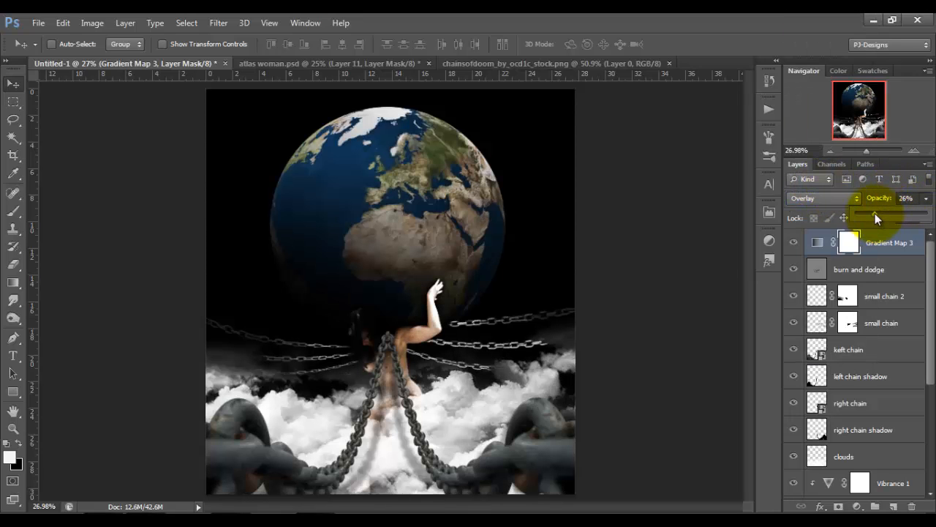
Soften the gradient map's effect over the woman's head and upper body by painting black on its mask at 25% brush opacity.
{"action": "left_click", "coordinate": [847, 238]}
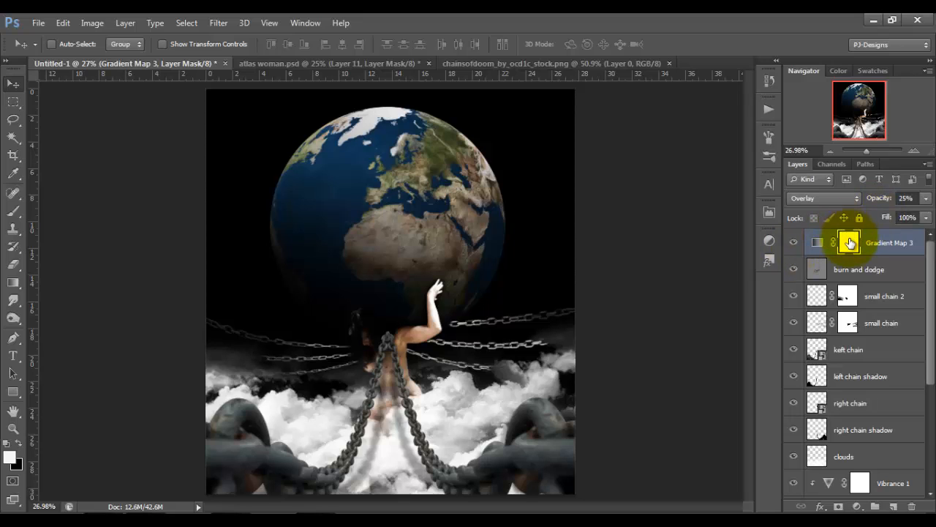
{"action": "left_click", "coordinate": [13, 211]}
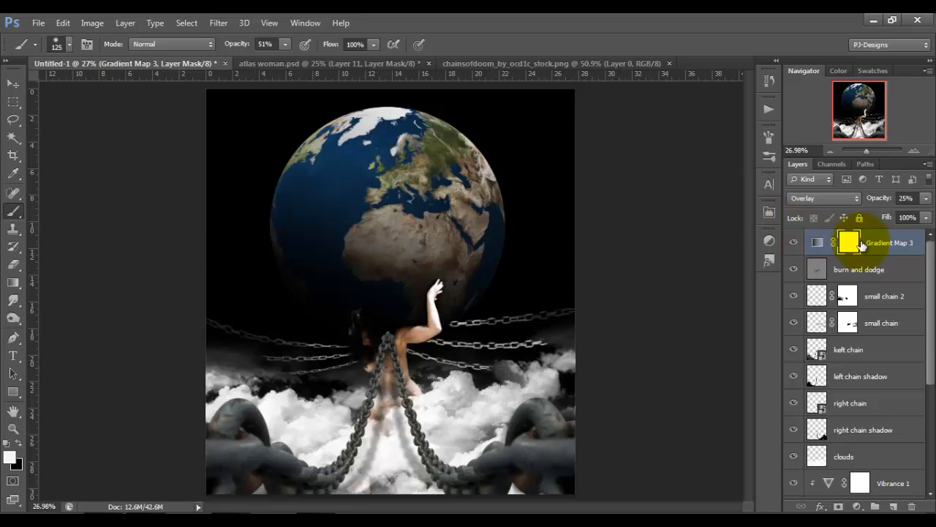
{"action": "left_click", "coordinate": [281, 46]}
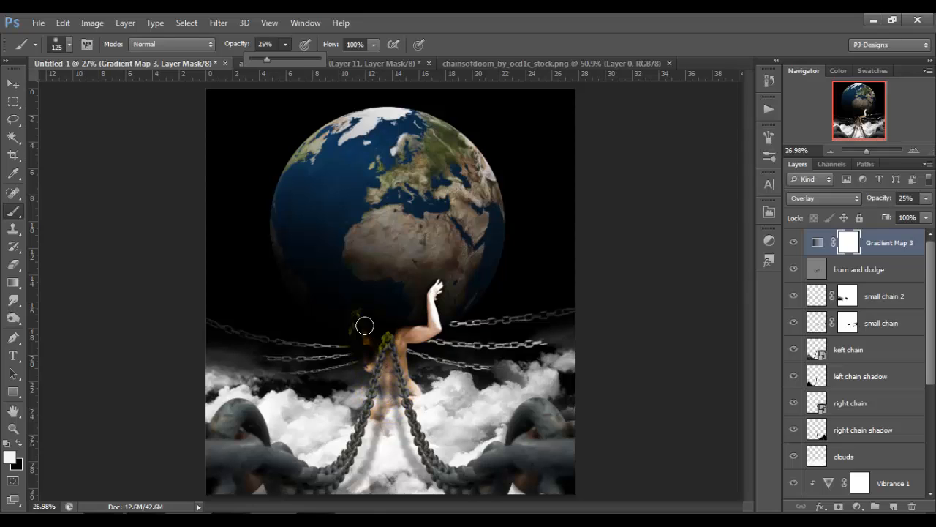
{"action": "left_click", "coordinate": [367, 359]}
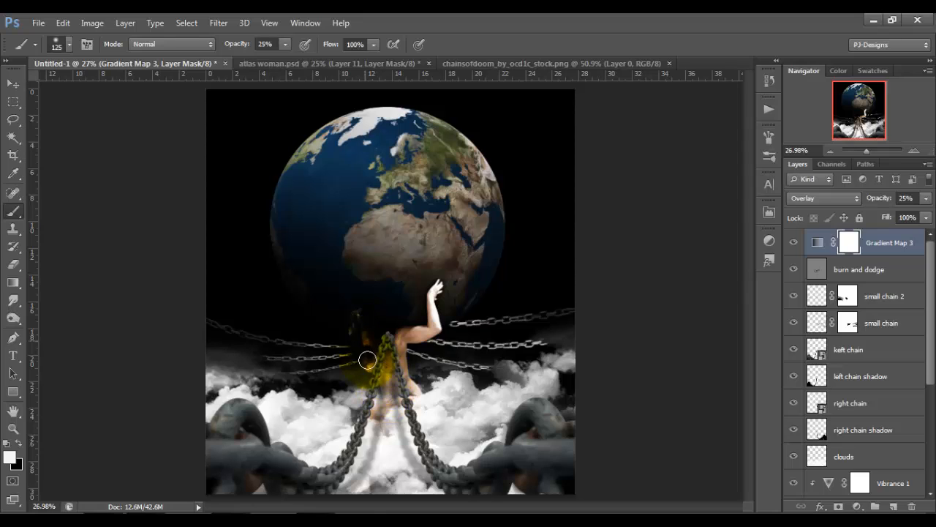
{"action": "left_click", "coordinate": [18, 443]}
{"action": "mouse_move", "coordinate": [363, 333]}
{"action": "left_mouse_down"}
{"action": "mouse_move", "coordinate": [378, 359]}
{"action": "mouse_move", "coordinate": [364, 338]}
{"action": "mouse_move", "coordinate": [376, 354]}
{"action": "mouse_move", "coordinate": [401, 336]}
{"action": "mouse_move", "coordinate": [392, 369]}
{"action": "mouse_move", "coordinate": [359, 317]}
{"action": "mouse_move", "coordinate": [378, 368]}
{"action": "mouse_move", "coordinate": [393, 350]}
{"action": "left_mouse_up"}
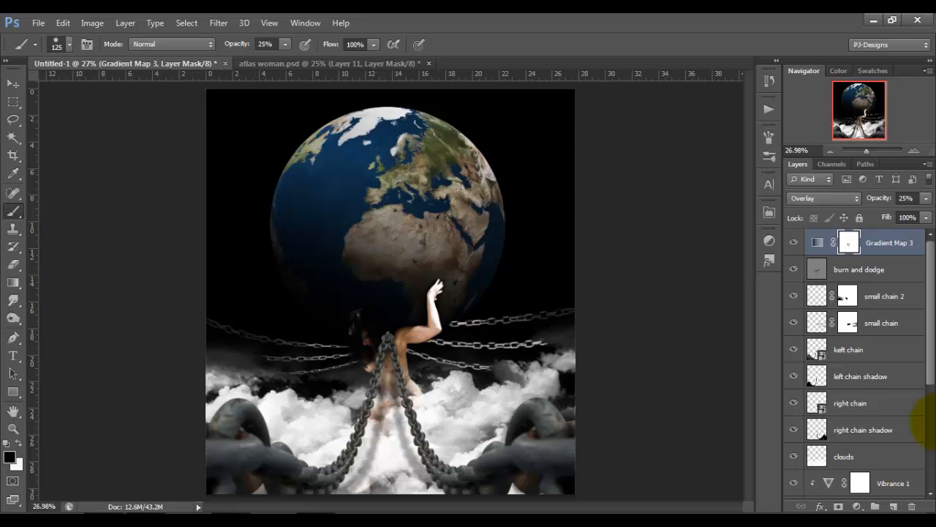
Stamp all visible layers into a new top layer and apply a High Pass filter with a 5.0-pixel radius.
{"action": "key", "text": "ctrl+shift+alt+e"}
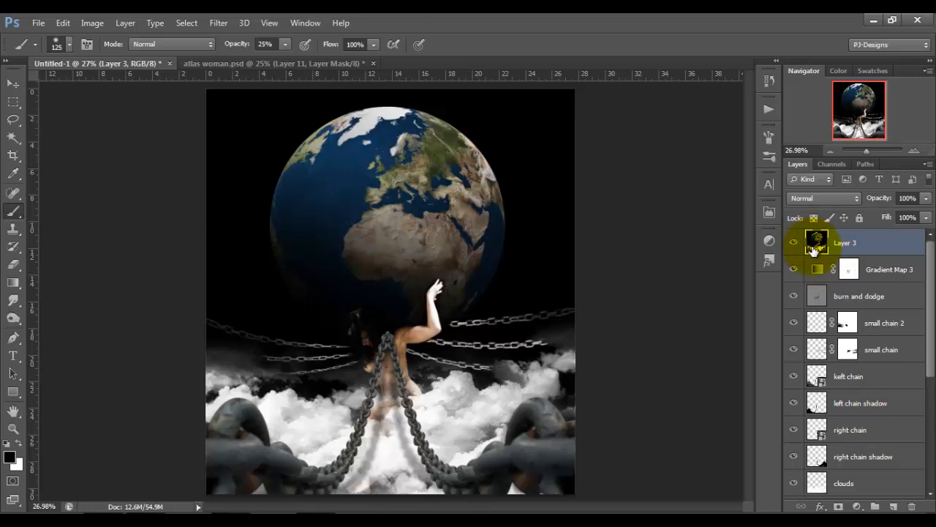
{"action": "left_click", "coordinate": [219, 23]}
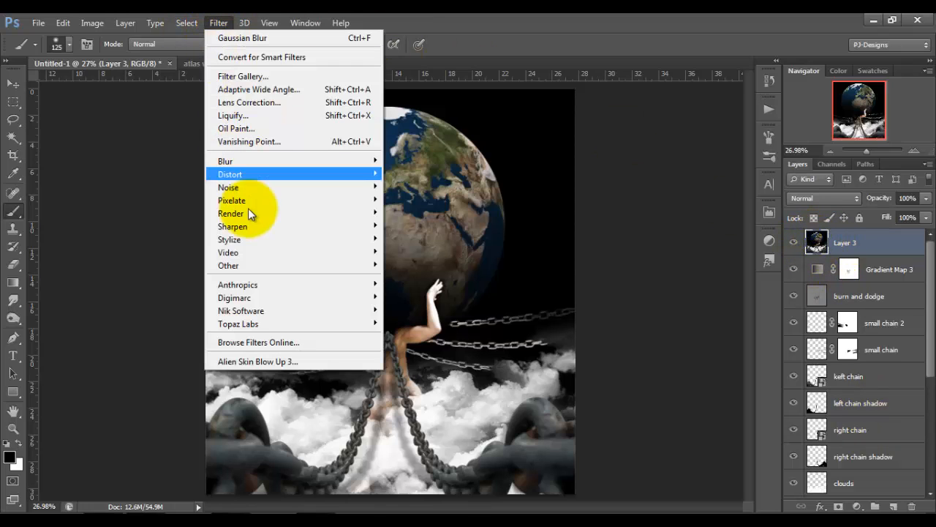
{"action": "mouse_move", "coordinate": [257, 265]}
{"action": "left_click", "coordinate": [401, 278]}
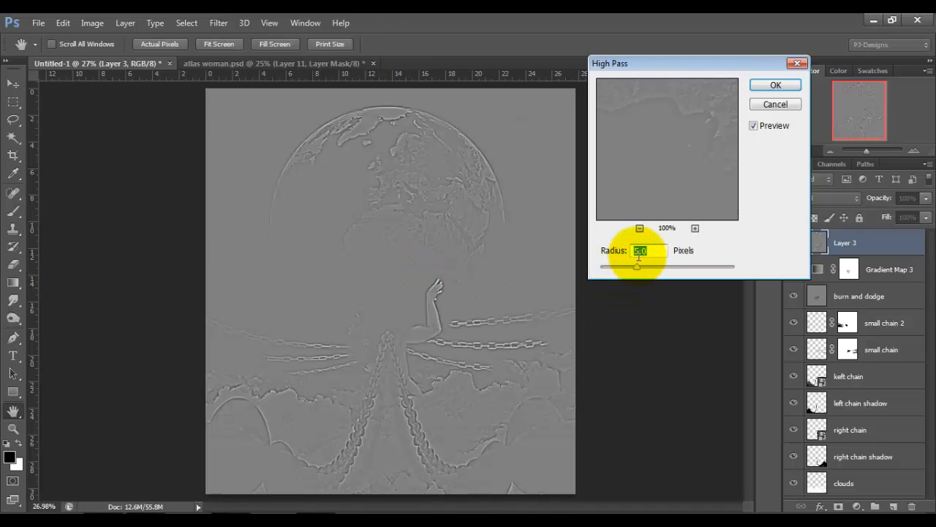
{"action": "left_click", "coordinate": [775, 86]}
{"action": "key", "text": "b"}
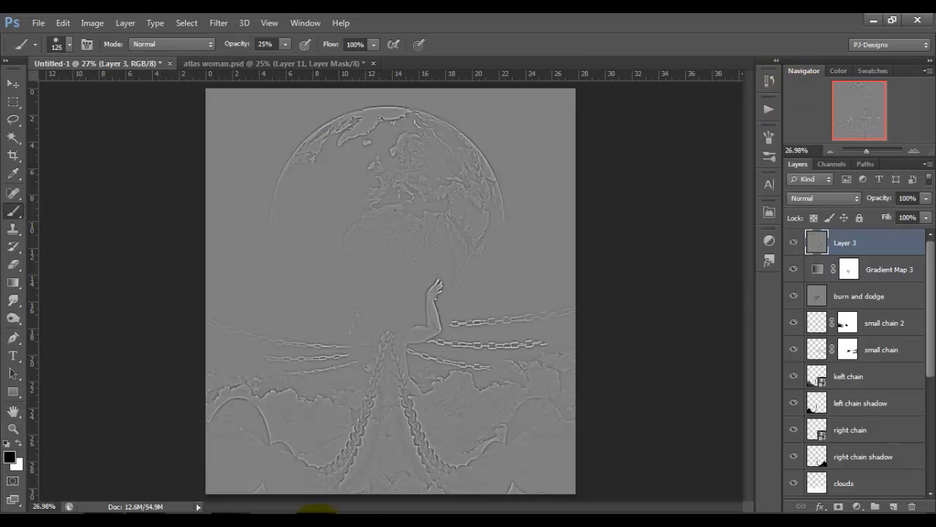
Set the high-pass layer's blend mode to Soft Light and compare the image with and without it.
{"action": "left_click", "coordinate": [857, 195]}
{"action": "left_click", "coordinate": [854, 196]}
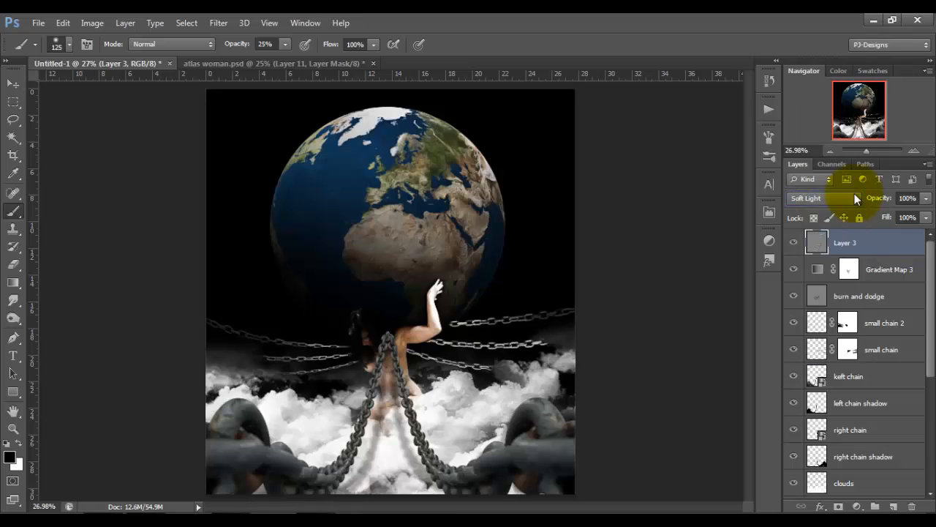
{"action": "left_click", "coordinate": [794, 244]}
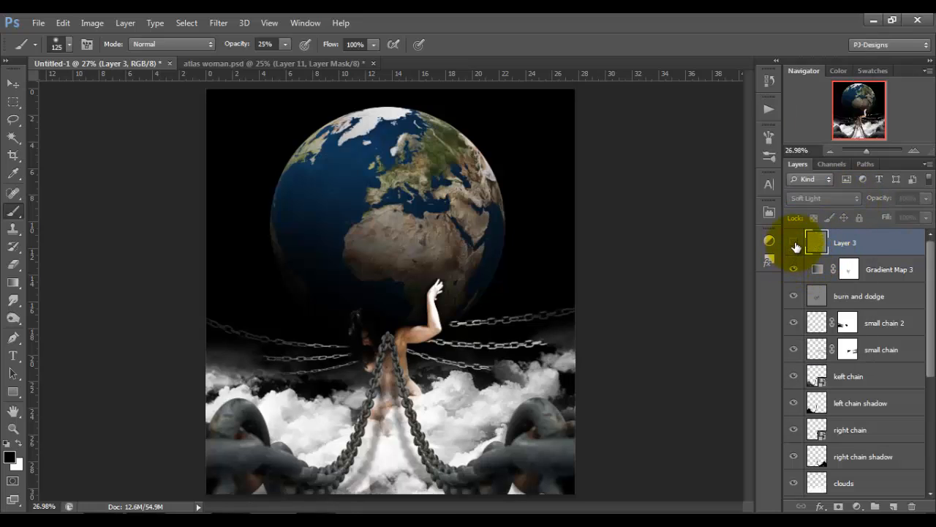
{"action": "left_click", "coordinate": [795, 244]}
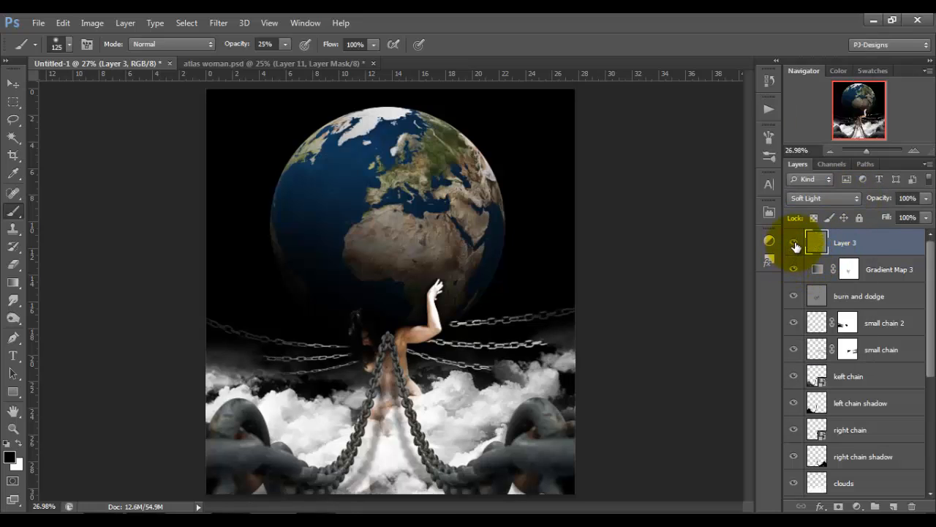
{"action": "left_click", "coordinate": [795, 244]}
{"action": "left_click", "coordinate": [794, 244]}
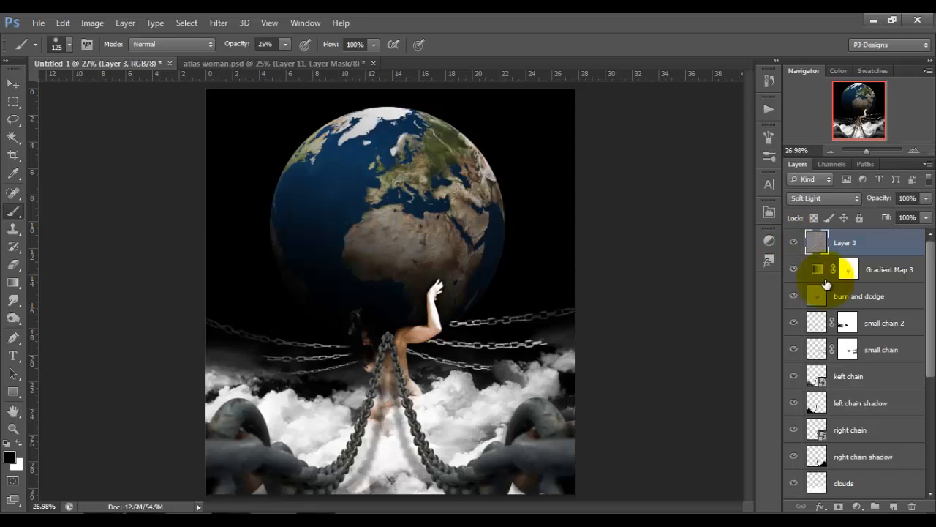
Add a layer mask to the high-pass layer and set the brush to 400 px at 100% opacity.
{"action": "left_click", "coordinate": [839, 506]}
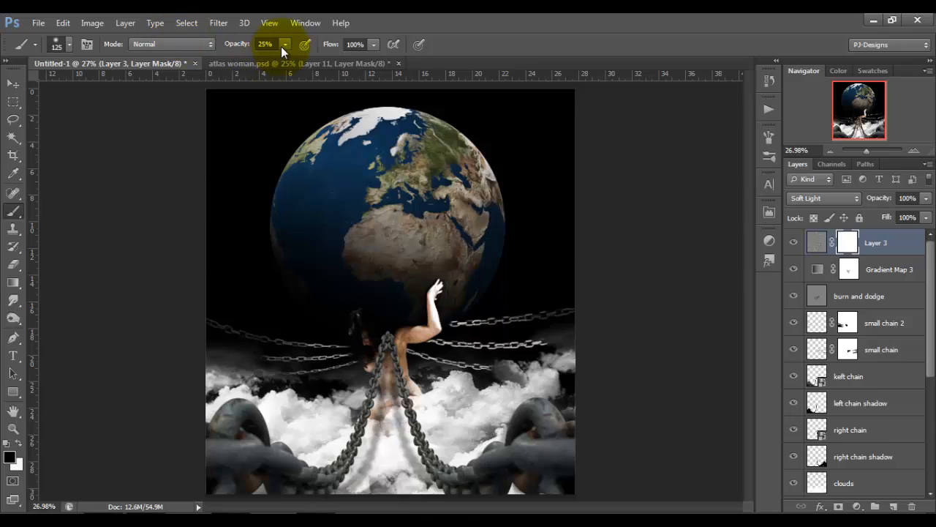
{"action": "mouse_move", "coordinate": [283, 46]}
{"action": "left_mouse_down"}
{"action": "mouse_move", "coordinate": [283, 57]}
{"action": "mouse_move", "coordinate": [351, 63]}
{"action": "left_mouse_up"}
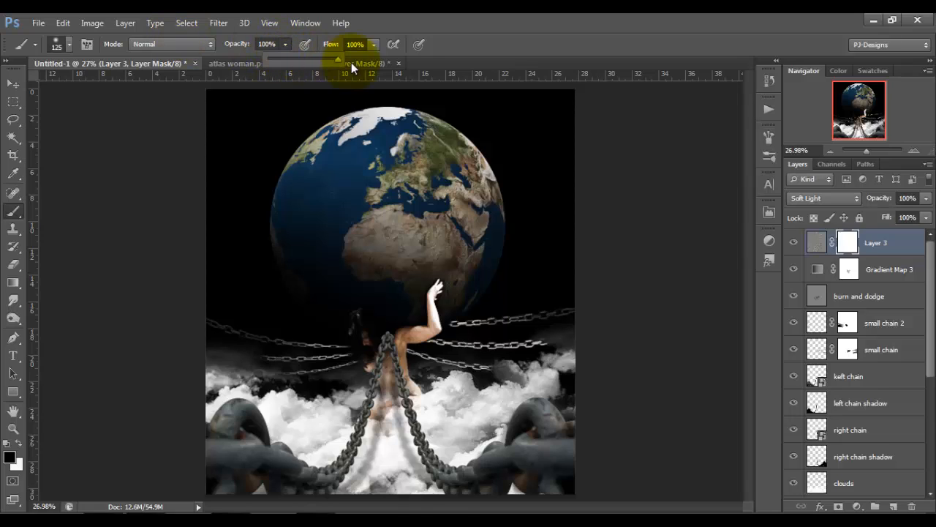
{"action": "left_click", "coordinate": [457, 166]}
{"action": "key", "text": "bracketright"}
{"action": "key", "text": "bracketright"}
{"action": "key", "text": "bracketright"}
{"action": "key", "text": "bracketright"}
{"action": "key", "text": "bracketright"}
{"action": "key", "text": "bracketright"}
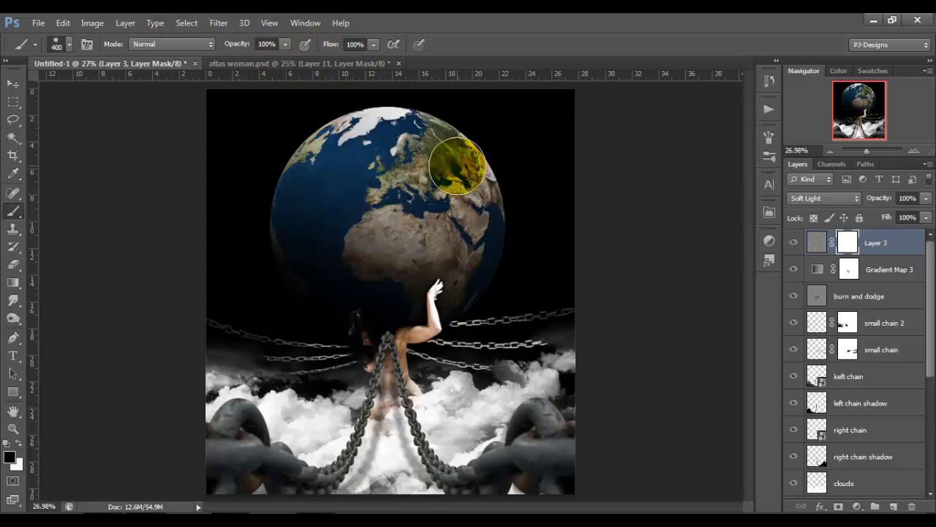
Compare the sharpening on and off, and mask it out around the Earth's upper edge, enlarging the brush to 600 px.
{"action": "left_click", "coordinate": [797, 240]}
{"action": "left_click", "coordinate": [797, 243]}
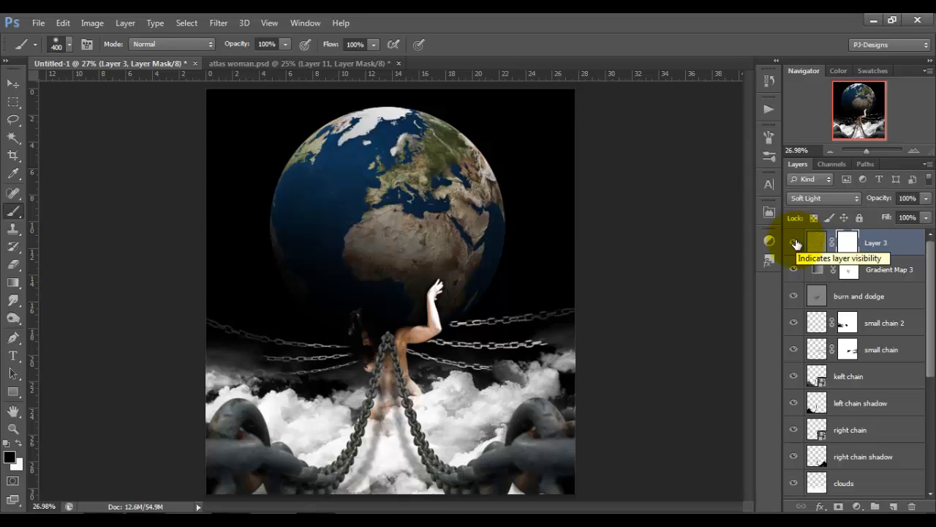
{"action": "left_click", "coordinate": [795, 242]}
{"action": "left_click", "coordinate": [794, 242]}
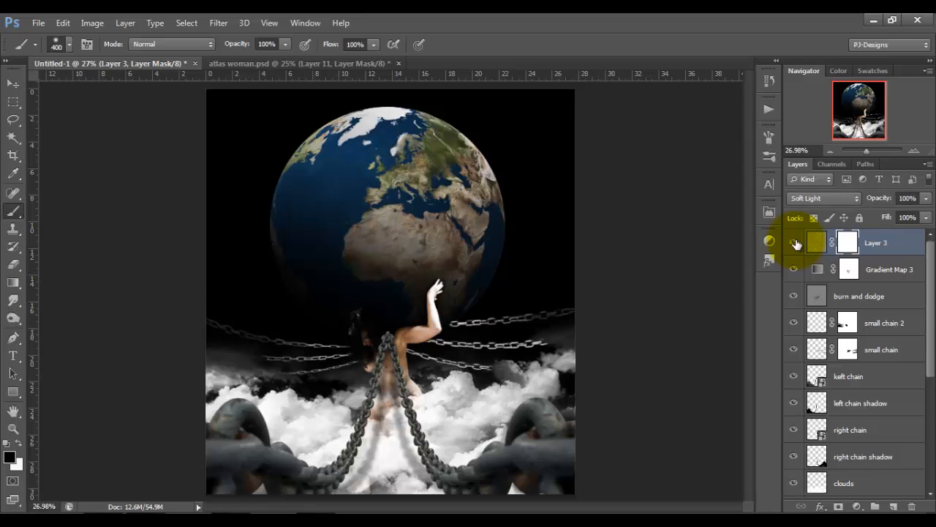
{"action": "mouse_move", "coordinate": [531, 205]}
{"action": "left_mouse_down"}
{"action": "mouse_move", "coordinate": [507, 217]}
{"action": "mouse_move", "coordinate": [453, 162]}
{"action": "mouse_move", "coordinate": [357, 132]}
{"action": "mouse_move", "coordinate": [465, 162]}
{"action": "mouse_move", "coordinate": [423, 136]}
{"action": "mouse_move", "coordinate": [467, 157]}
{"action": "mouse_move", "coordinate": [504, 202]}
{"action": "mouse_move", "coordinate": [420, 117]}
{"action": "mouse_move", "coordinate": [333, 113]}
{"action": "mouse_move", "coordinate": [271, 175]}
{"action": "mouse_move", "coordinate": [255, 276]}
{"action": "mouse_move", "coordinate": [262, 320]}
{"action": "mouse_move", "coordinate": [251, 266]}
{"action": "left_mouse_up"}
{"action": "key", "text": "bracketright"}
{"action": "key", "text": "bracketright"}
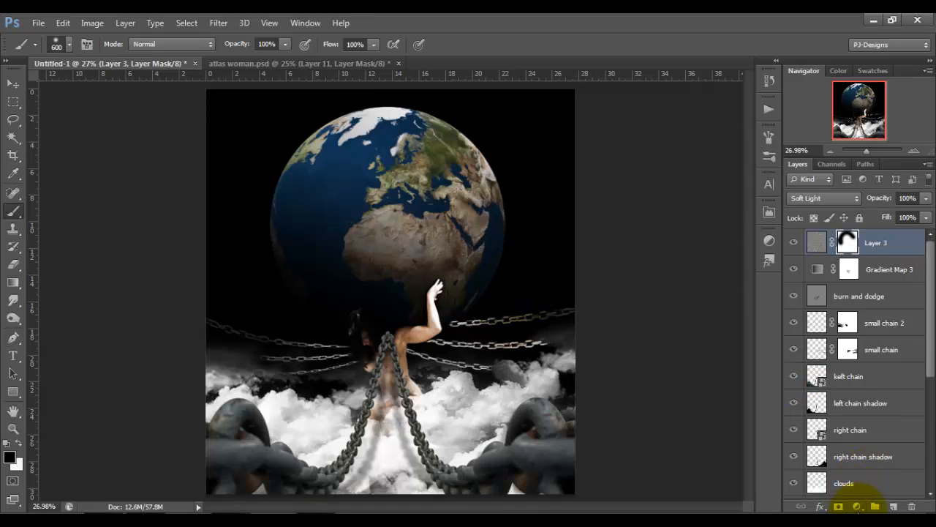
Add a Color Balance adjustment layer above the sharpening layer and set its midtones to Cyan/Red -7, Magenta/Green 7 and Yellow/Blue -11.
{"action": "left_click", "coordinate": [858, 506]}
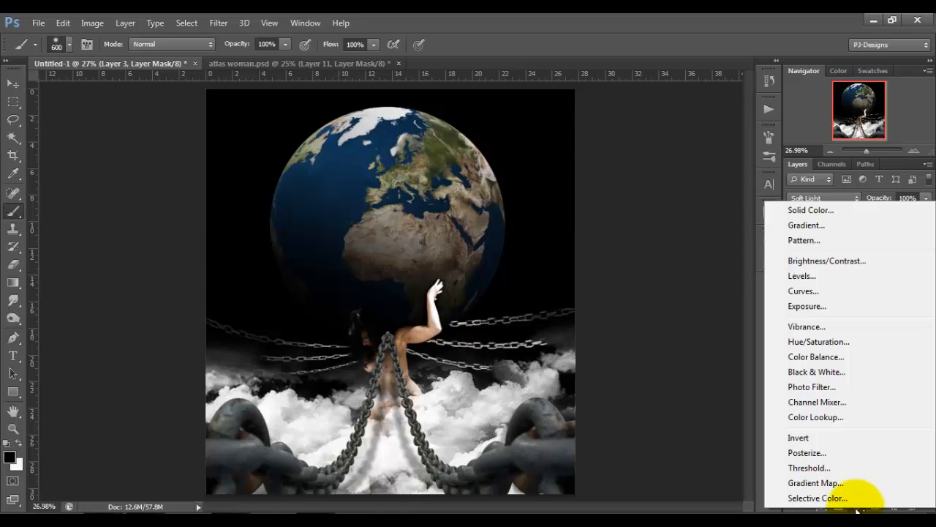
{"action": "left_click", "coordinate": [835, 356]}
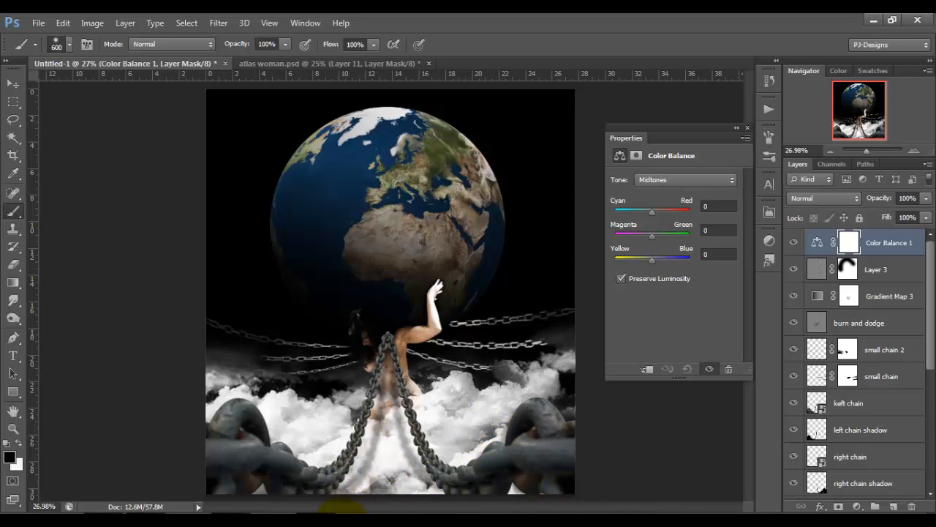
{"action": "type", "text": "-7"}
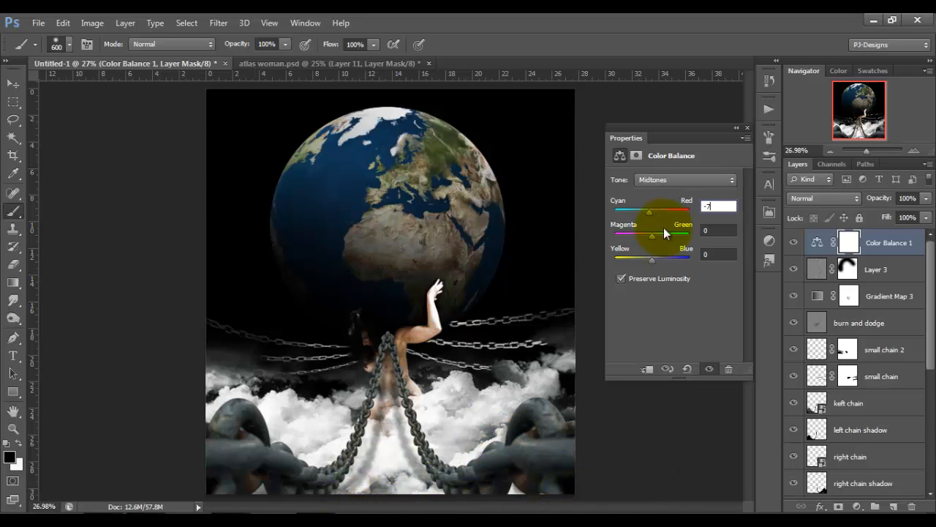
{"action": "key", "text": "Tab"}
{"action": "type", "text": "7"}
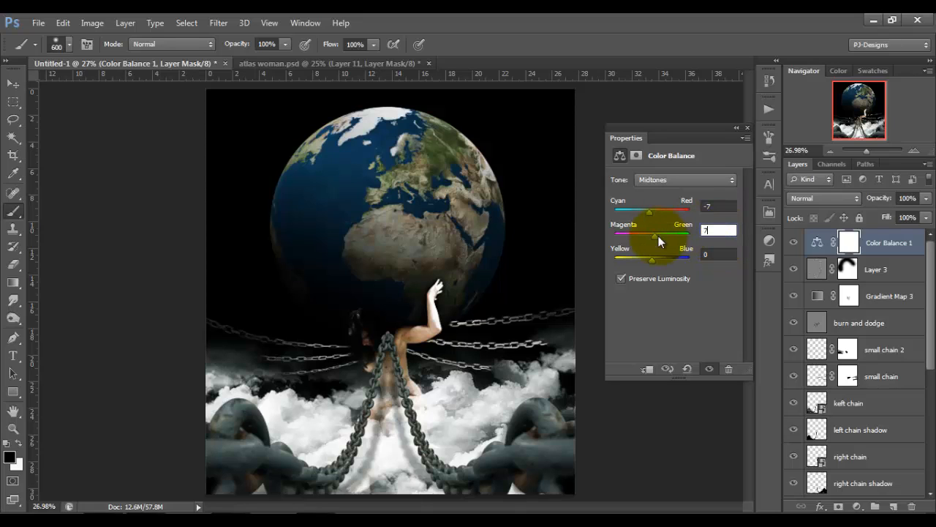
{"action": "key", "text": "Tab"}
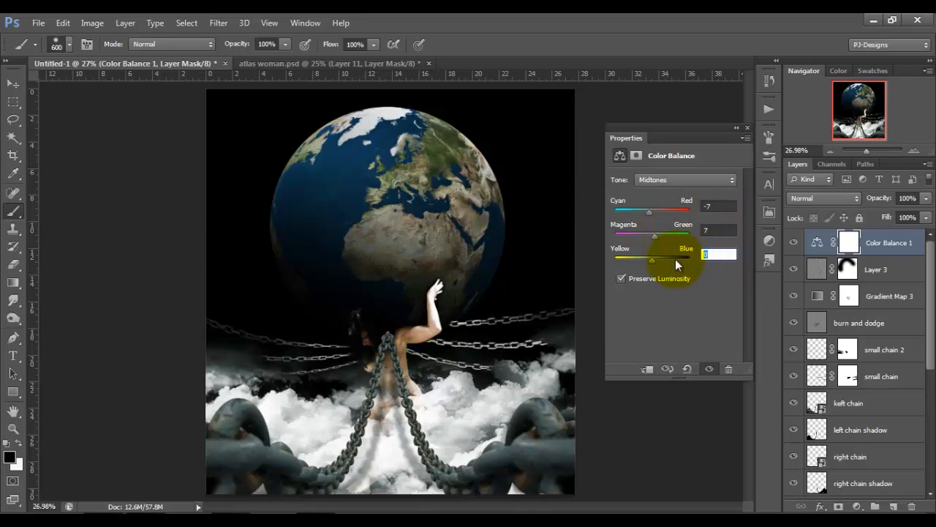
{"action": "type", "text": "-11"}
Set the Color Balance shadows to Cyan/Red 7, Magenta/Green -5 and Yellow/Blue -7.
{"action": "left_click", "coordinate": [720, 177]}
{"action": "left_click", "coordinate": [715, 195]}
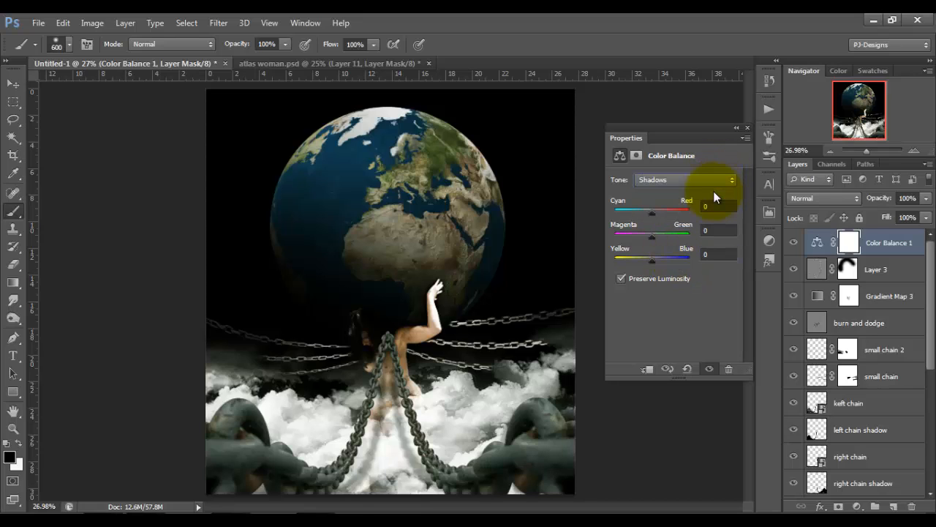
{"action": "type", "text": "9"}
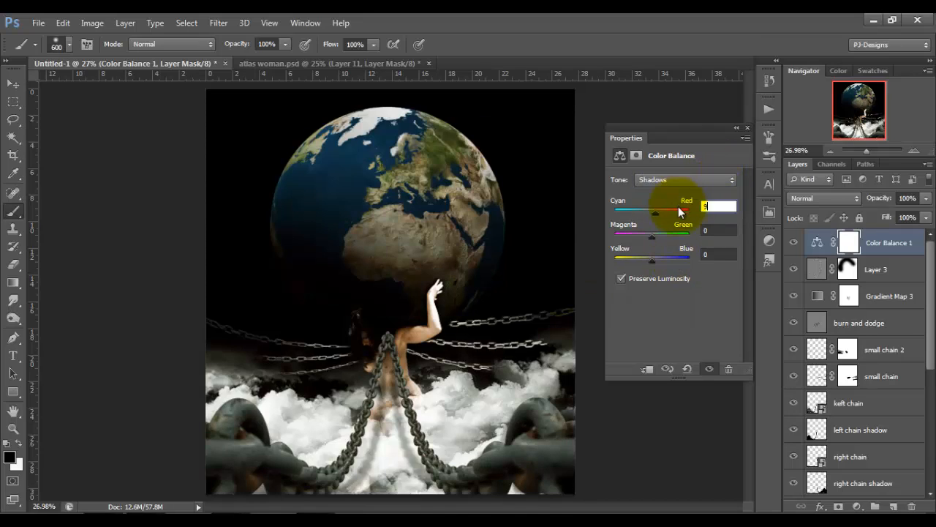
{"action": "key", "text": "Tab"}
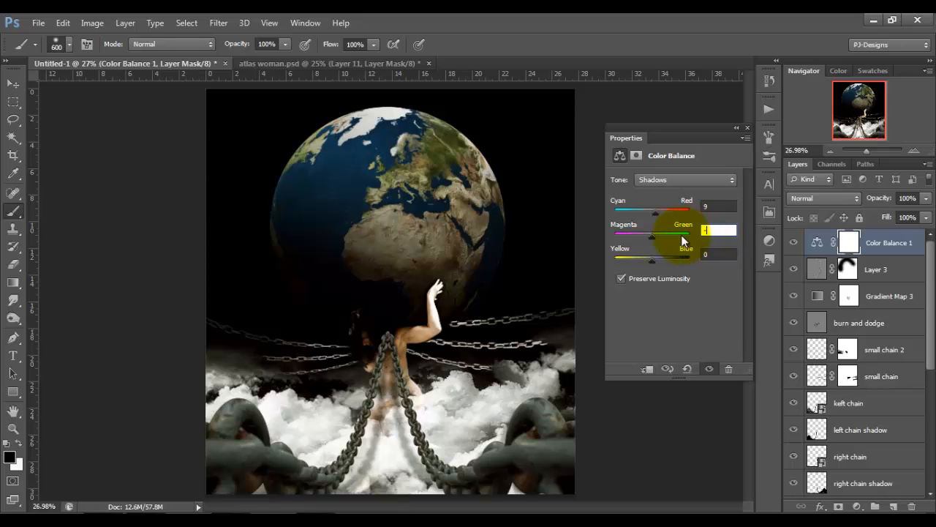
{"action": "key", "text": "Tab"}
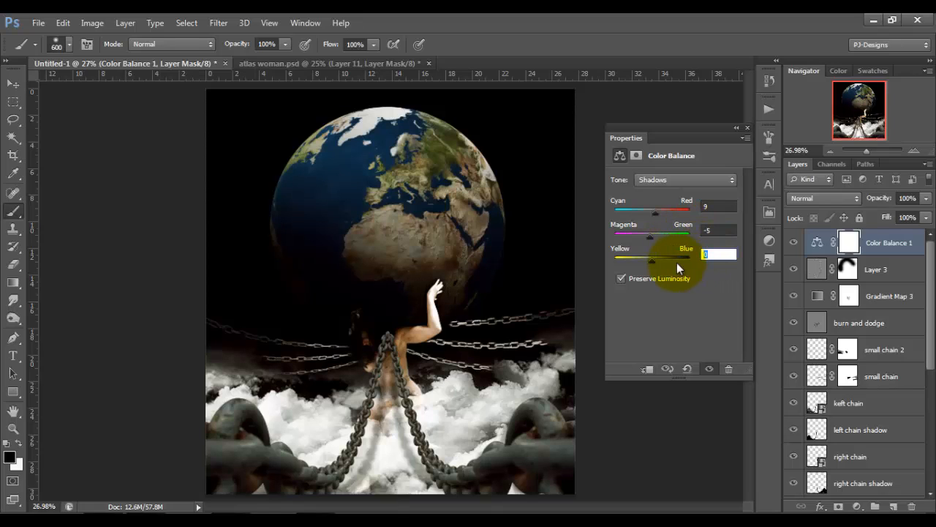
{"action": "type", "text": "-7"}
{"action": "key", "text": "Tab"}
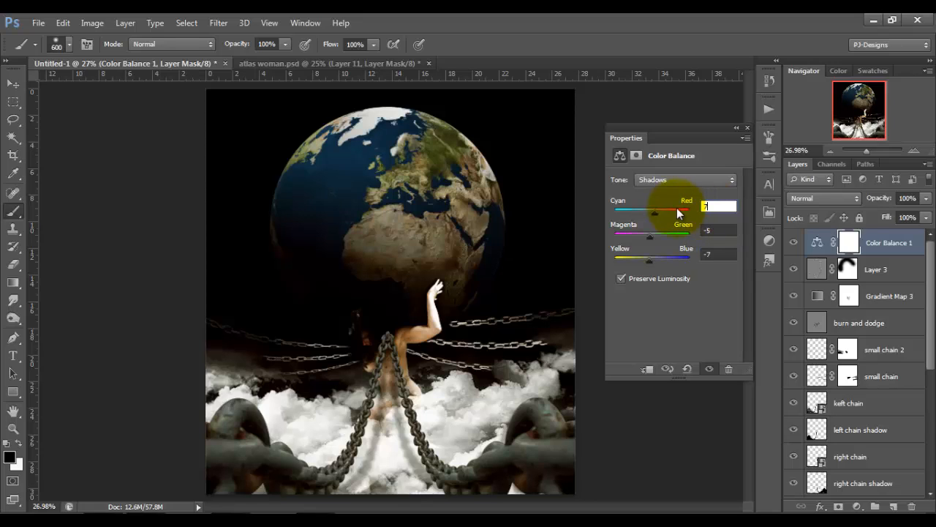
Set the Color Balance highlights to Yellow/Blue 42 and compare the image with and without the adjustment.
{"action": "left_click", "coordinate": [722, 180]}
{"action": "left_click", "coordinate": [707, 216]}
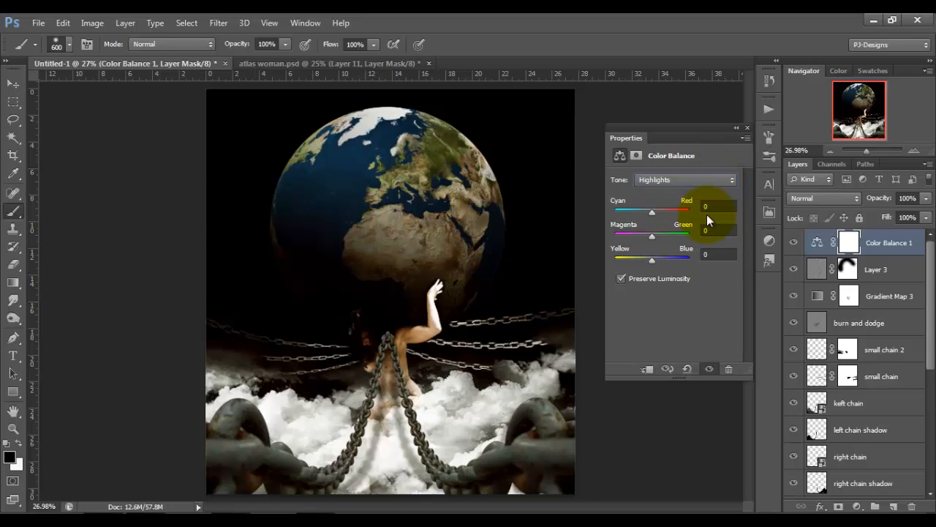
{"action": "left_click", "coordinate": [711, 254]}
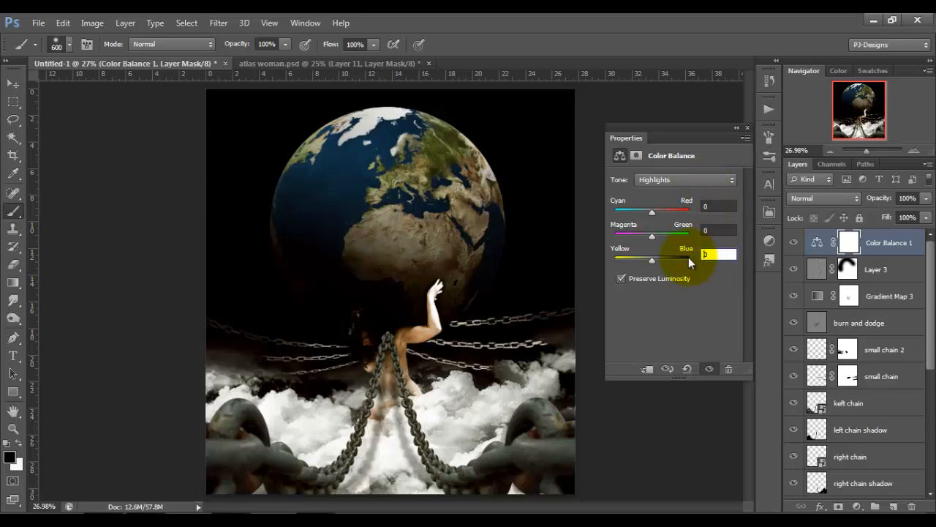
{"action": "type", "text": "42"}
{"action": "left_click", "coordinate": [748, 130]}
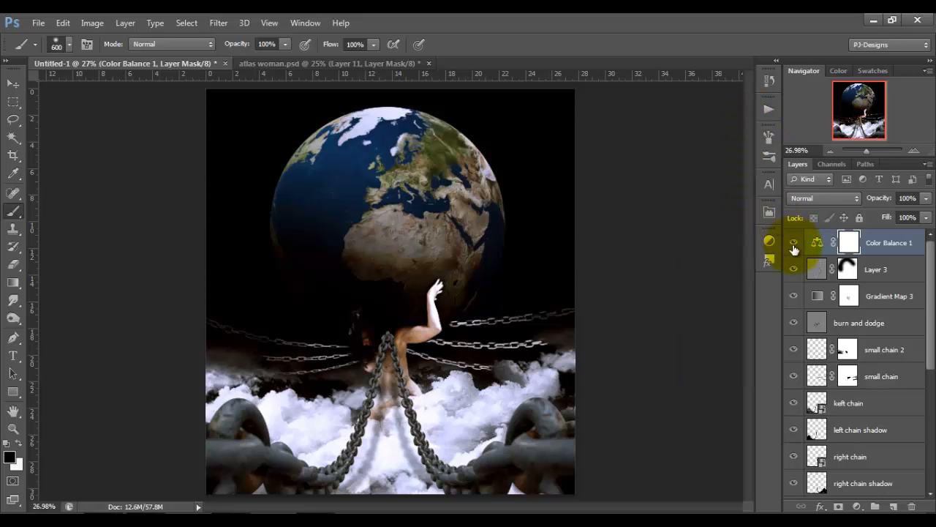
{"action": "left_click", "coordinate": [793, 246]}
{"action": "left_click", "coordinate": [793, 244]}
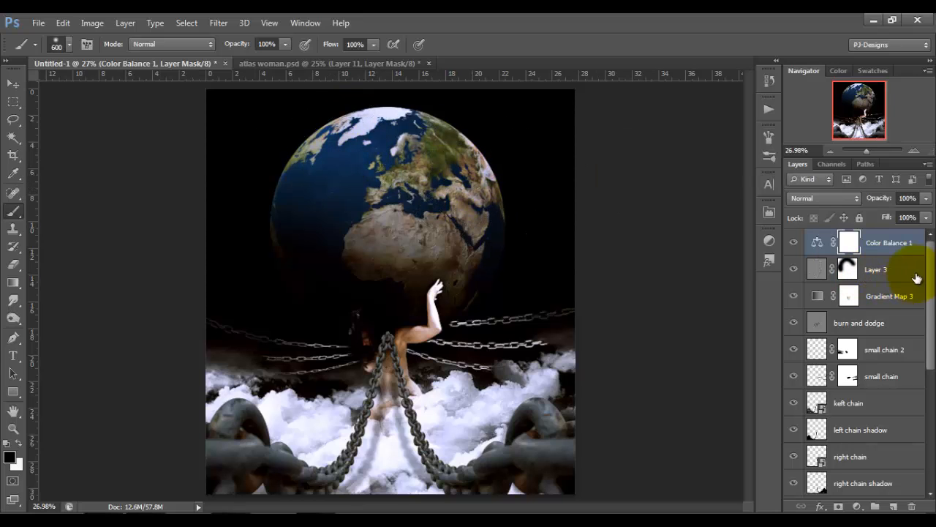
Create a new empty layer directly above Layer 2, below the shadows layer.
{"action": "left_click_drag", "start_coordinate": [932, 274], "coordinate": [930, 439]}
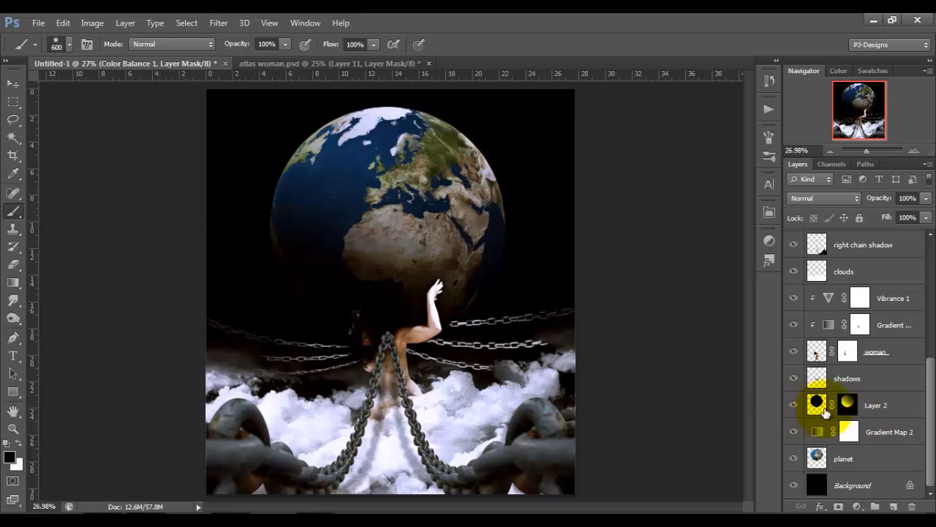
{"action": "left_click", "coordinate": [888, 406]}
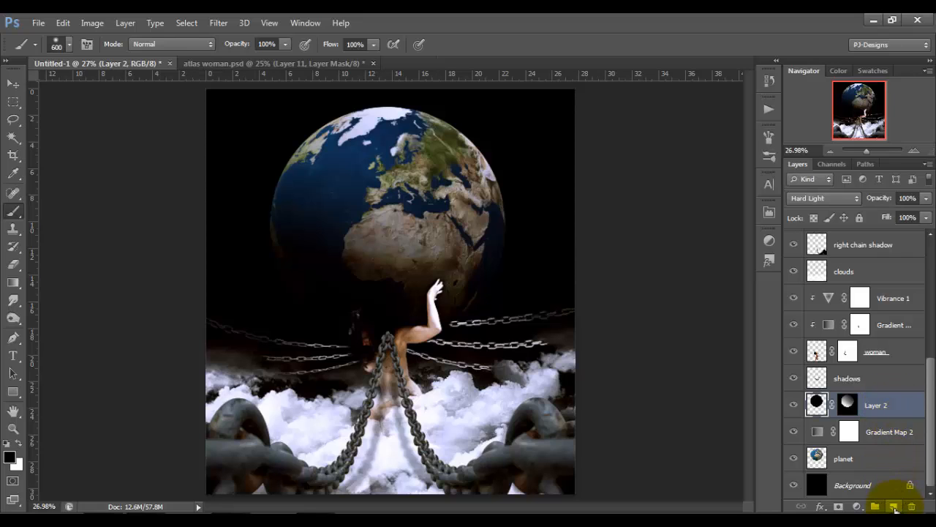
{"action": "left_click", "coordinate": [893, 506]}
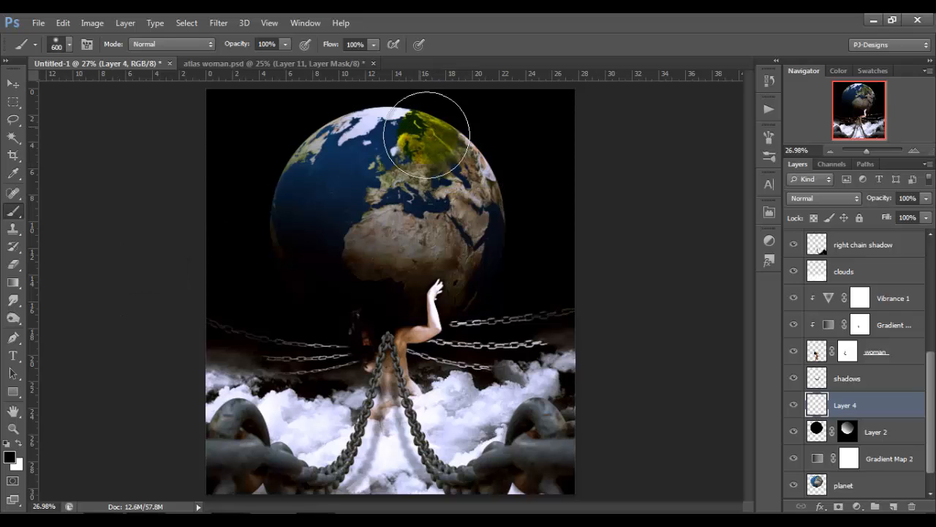
Darken the Earth's outer rim with soft black strokes at 21% brush opacity, and reduce the brush to 250 px.
{"action": "left_click", "coordinate": [286, 44]}
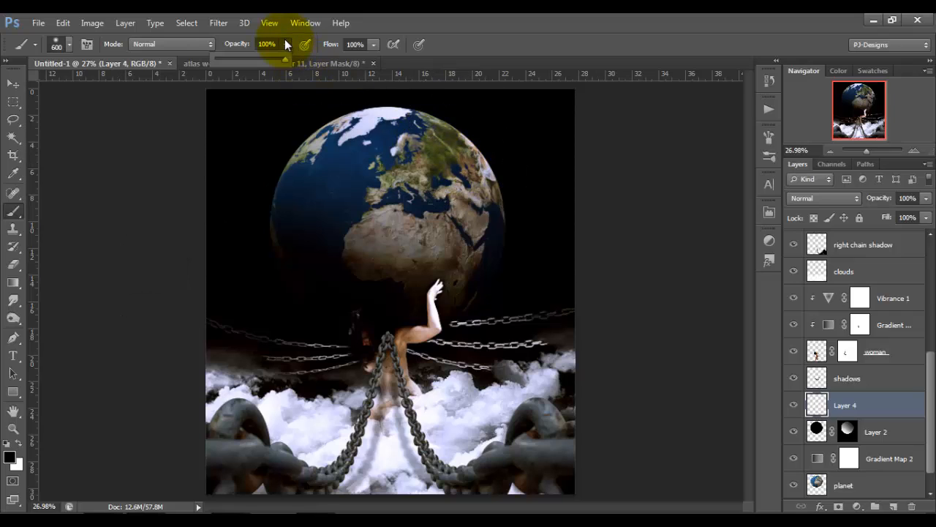
{"action": "left_click", "coordinate": [228, 58]}
{"action": "left_click_drag", "start_coordinate": [228, 57], "coordinate": [230, 58]}
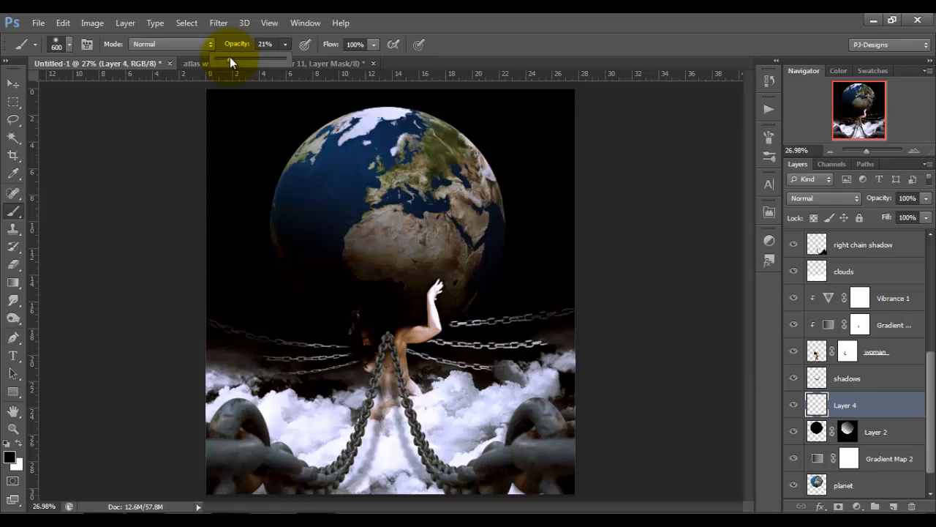
{"action": "left_click", "coordinate": [330, 57]}
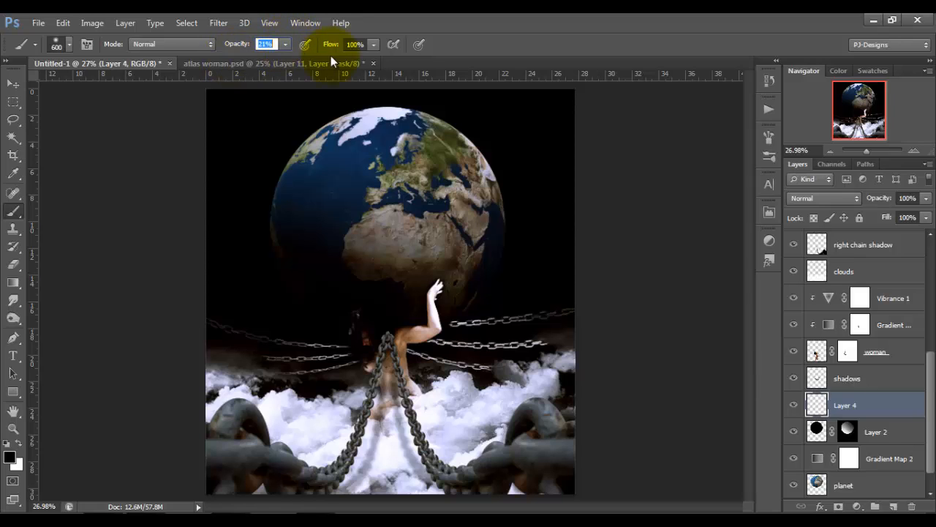
{"action": "mouse_move", "coordinate": [488, 134]}
{"action": "left_mouse_down"}
{"action": "mouse_move", "coordinate": [515, 211]}
{"action": "mouse_move", "coordinate": [479, 132]}
{"action": "mouse_move", "coordinate": [405, 96]}
{"action": "mouse_move", "coordinate": [267, 138]}
{"action": "mouse_move", "coordinate": [324, 96]}
{"action": "mouse_move", "coordinate": [242, 182]}
{"action": "mouse_move", "coordinate": [247, 159]}
{"action": "mouse_move", "coordinate": [343, 87]}
{"action": "mouse_move", "coordinate": [369, 82]}
{"action": "mouse_move", "coordinate": [539, 184]}
{"action": "mouse_move", "coordinate": [545, 200]}
{"action": "mouse_move", "coordinate": [525, 219]}
{"action": "mouse_move", "coordinate": [495, 115]}
{"action": "mouse_move", "coordinate": [522, 212]}
{"action": "mouse_move", "coordinate": [485, 134]}
{"action": "mouse_move", "coordinate": [445, 107]}
{"action": "mouse_move", "coordinate": [368, 92]}
{"action": "mouse_move", "coordinate": [303, 110]}
{"action": "mouse_move", "coordinate": [278, 142]}
{"action": "mouse_move", "coordinate": [255, 233]}
{"action": "left_mouse_up"}
{"action": "key", "text": "bracketleft"}
{"action": "key", "text": "bracketleft"}
{"action": "key", "text": "bracketleft"}
{"action": "key", "text": "bracketleft"}
Add a layer mask to the planet layer and set the brush to 400 px at 100% opacity.
{"action": "left_click", "coordinate": [841, 484]}
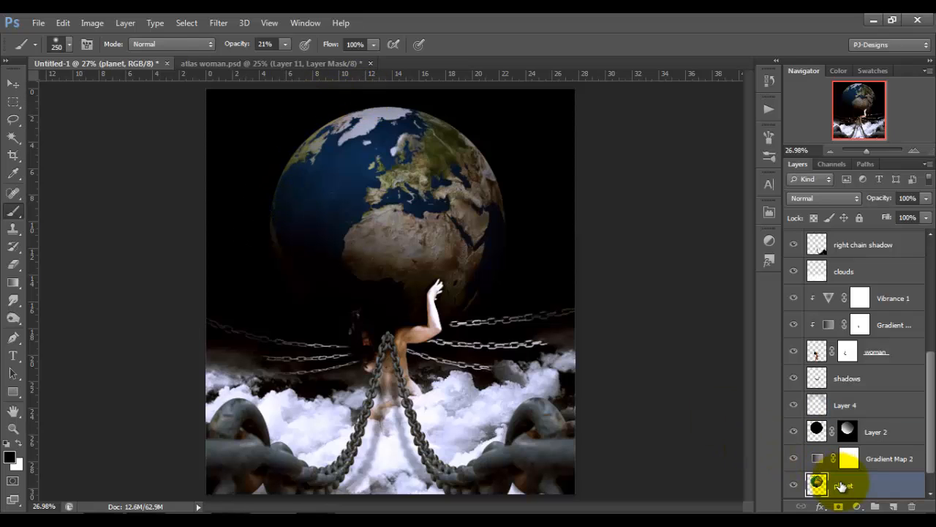
{"action": "left_click", "coordinate": [839, 506]}
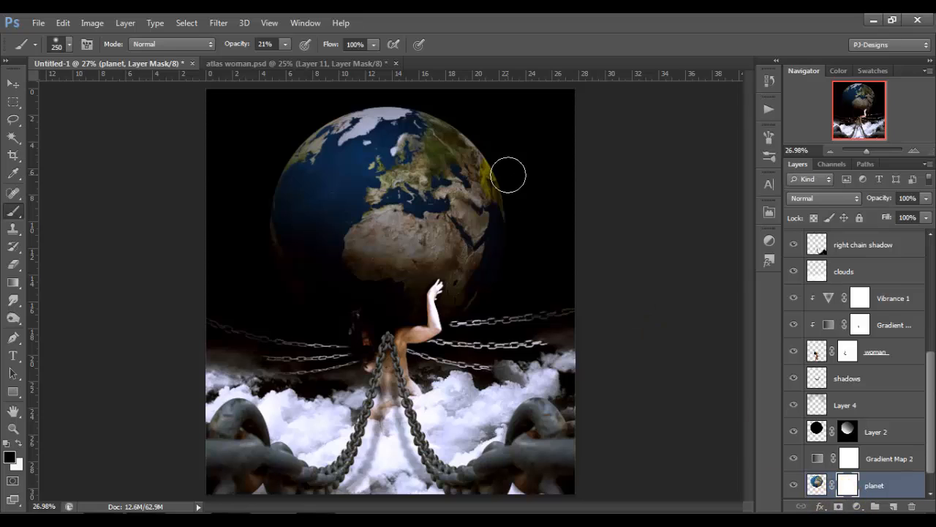
{"action": "left_click", "coordinate": [539, 333]}
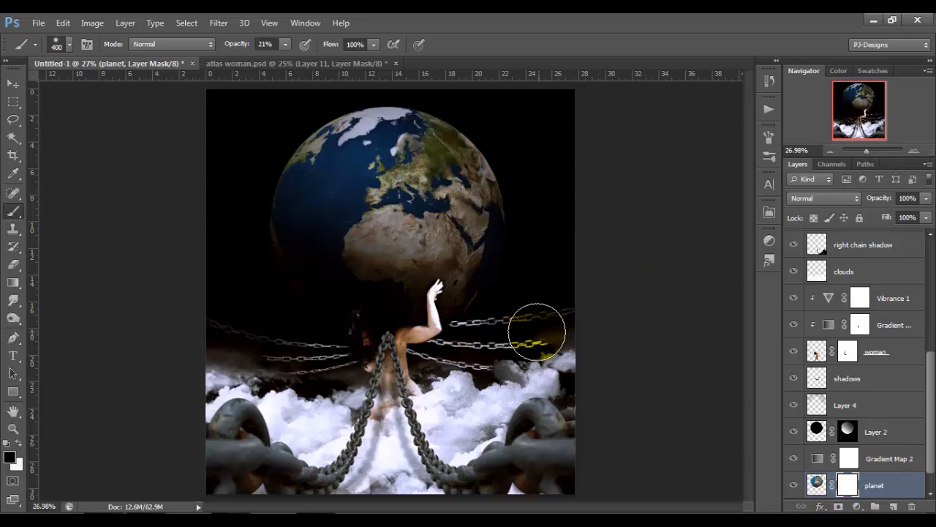
{"action": "key", "text": "ctrl+z"}
{"action": "key", "text": "bracketright"}
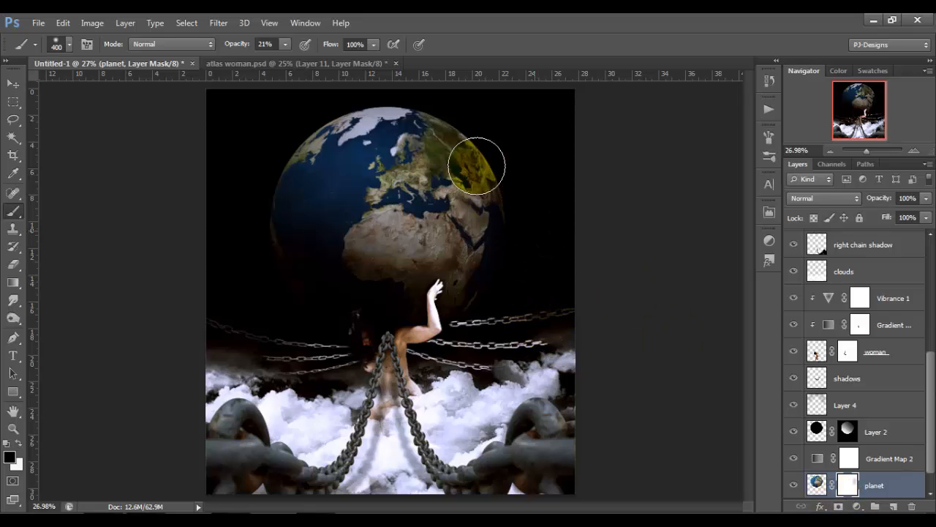
{"action": "left_click", "coordinate": [286, 46]}
{"action": "left_click_drag", "start_coordinate": [286, 59], "coordinate": [401, 78]}
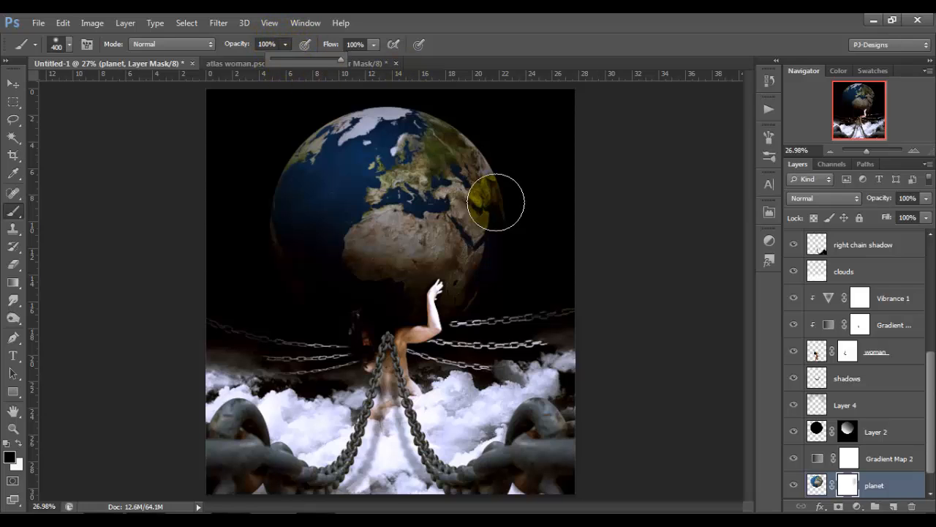
Fade the Earth's right, upper and left edges into the black background on the planet mask, and compare the last stroke on and off.
{"action": "left_click", "coordinate": [527, 267]}
{"action": "mouse_move", "coordinate": [518, 141]}
{"action": "left_mouse_down"}
{"action": "mouse_move", "coordinate": [541, 240]}
{"action": "mouse_move", "coordinate": [510, 125]}
{"action": "mouse_move", "coordinate": [549, 197]}
{"action": "mouse_move", "coordinate": [504, 121]}
{"action": "left_mouse_up"}
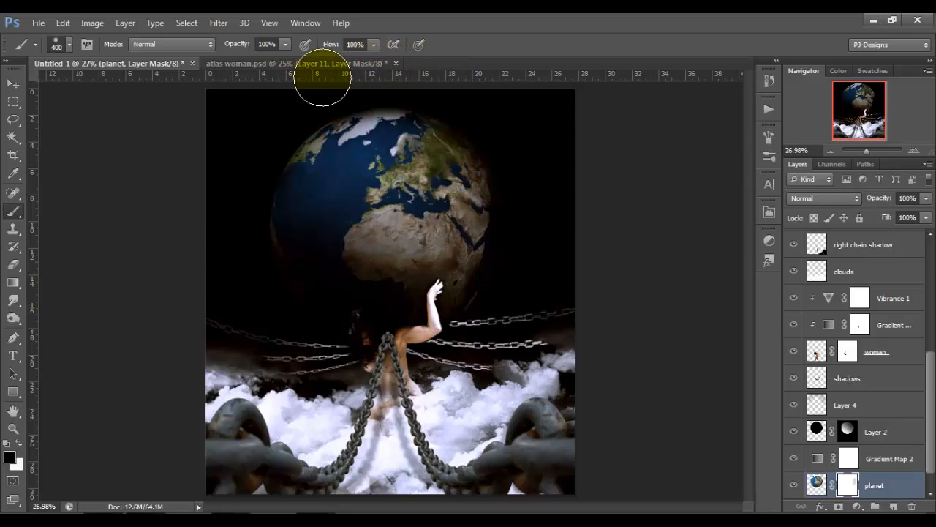
{"action": "left_click_drag", "start_coordinate": [313, 150], "coordinate": [289, 172]}
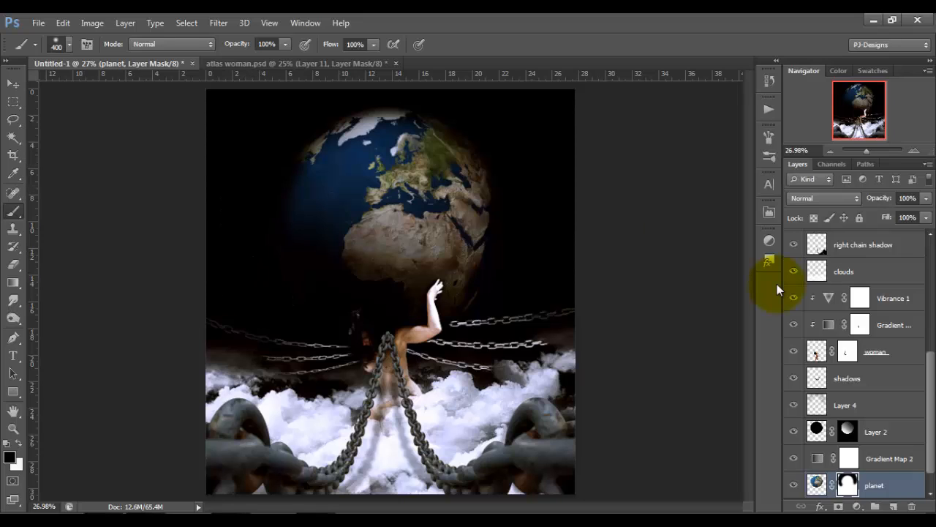
{"action": "key", "text": "ctrl+z"}
{"action": "key", "text": "ctrl+z"}
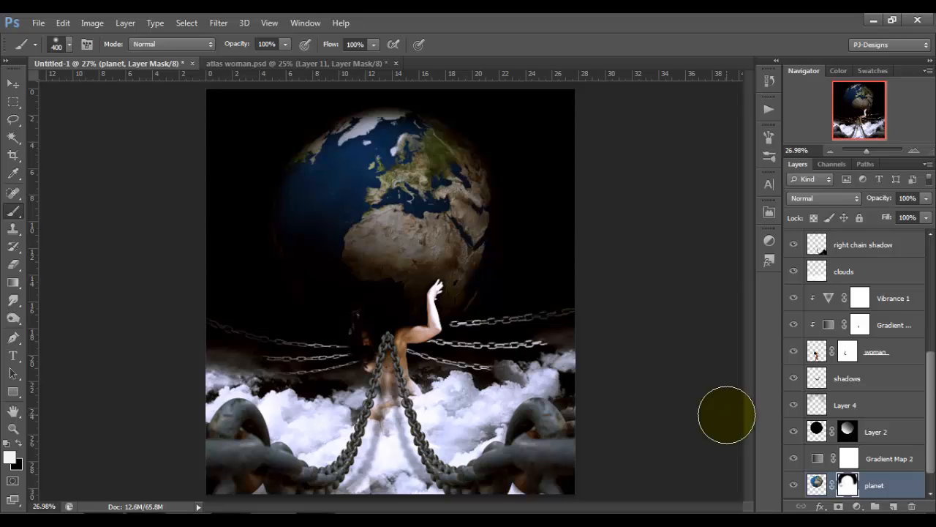
{"action": "left_click", "coordinate": [15, 84]}
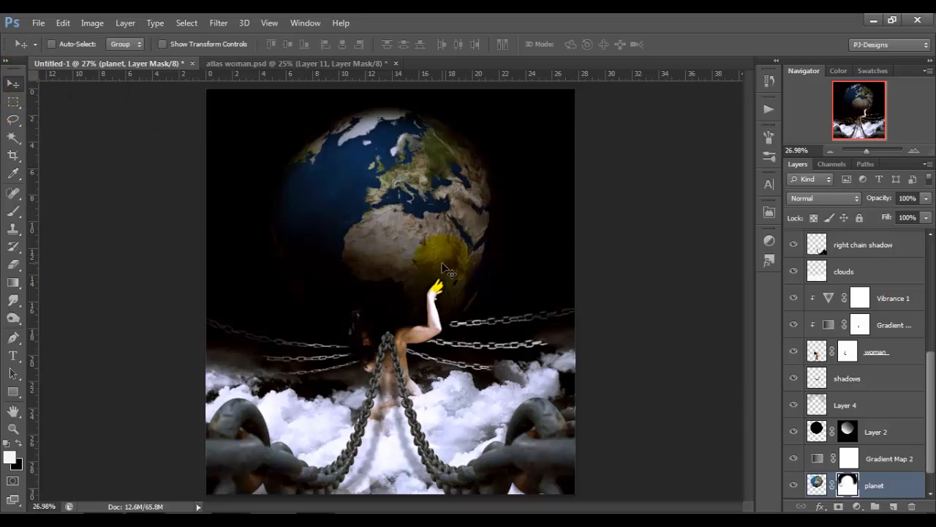